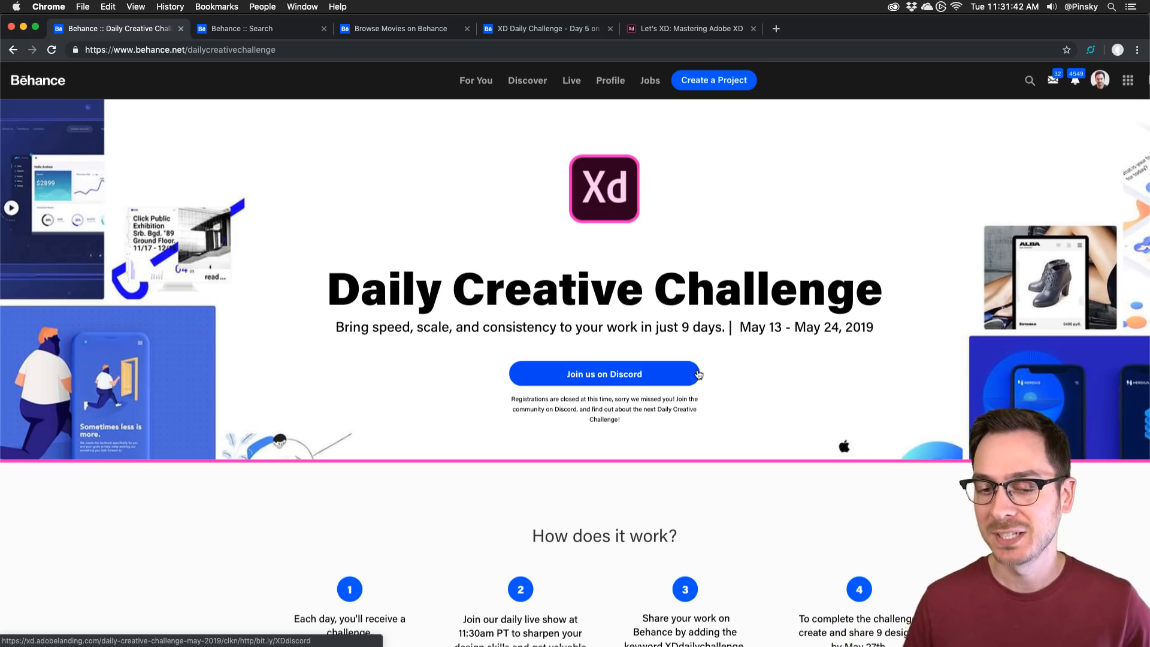
Step: Scroll the Daily Creative Challenge page down to its four-step 'How does it work?' section
scroll(396, 423, down, 4)
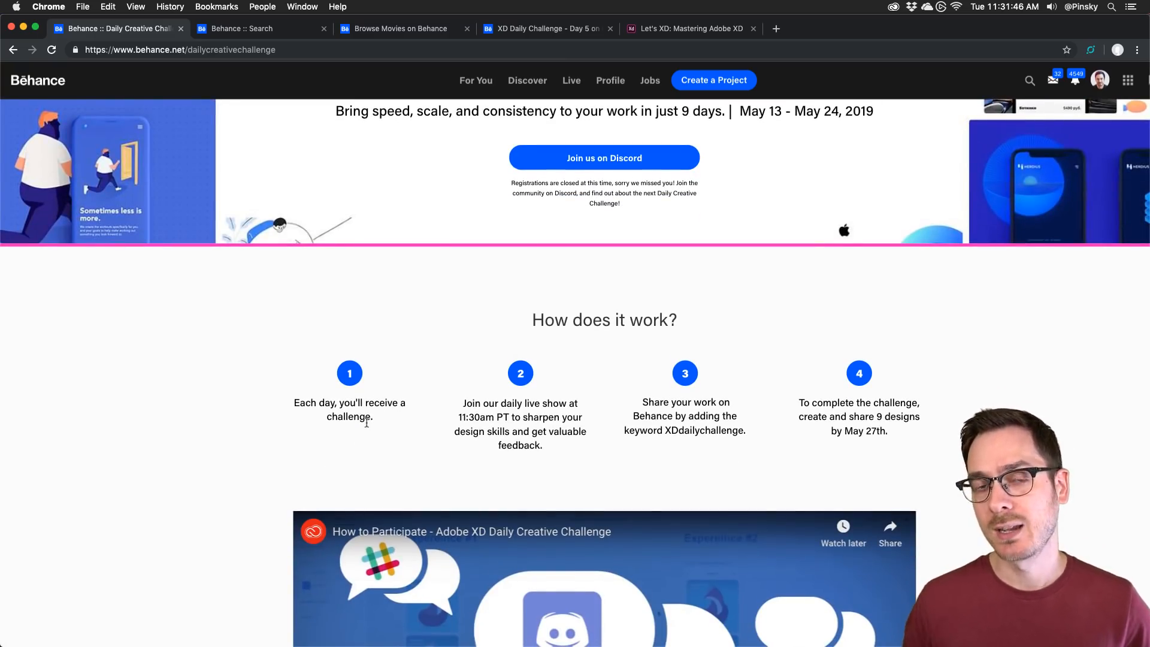
scroll(367, 422, down, 1)
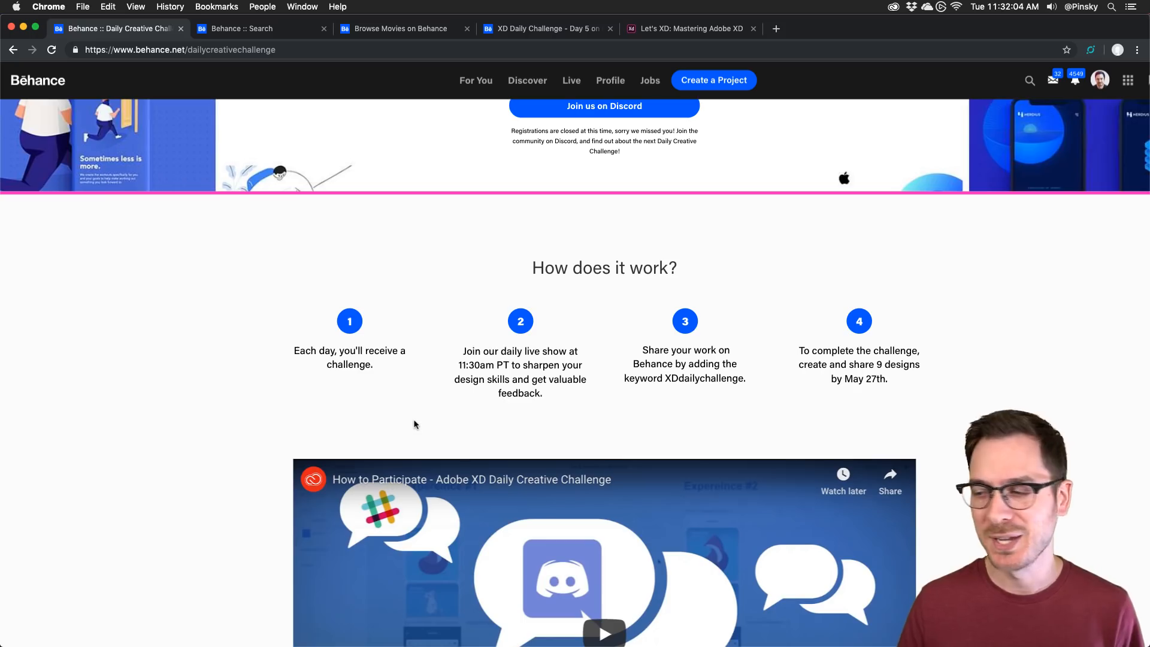
scroll(413, 424, down, 2)
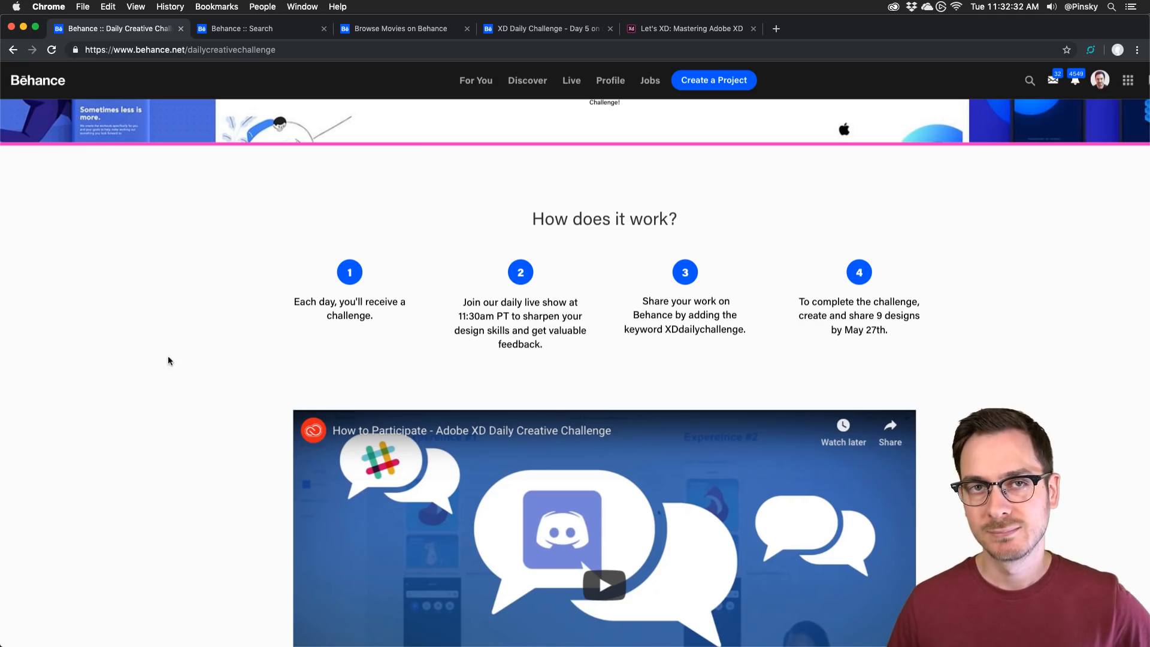
scroll(189, 363, down, 7)
Step: Scroll past Next Steps to the Challenges cards, through Tuesday May 21's Video Player brief
scroll(189, 363, down, 3)
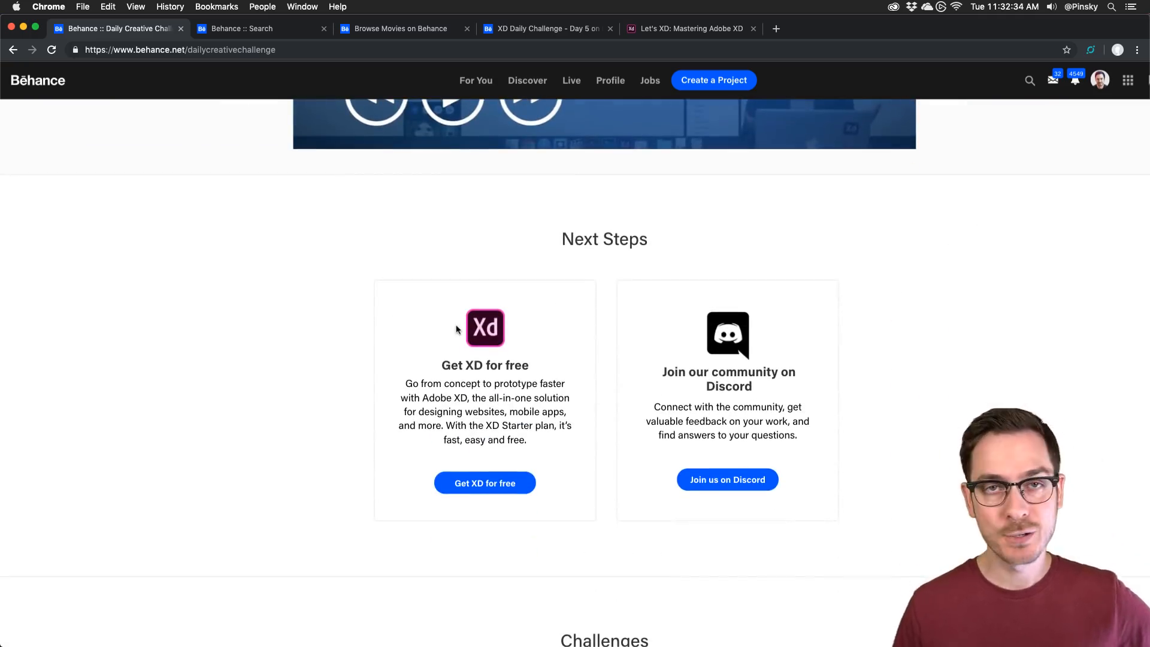
scroll(457, 328, down, 3)
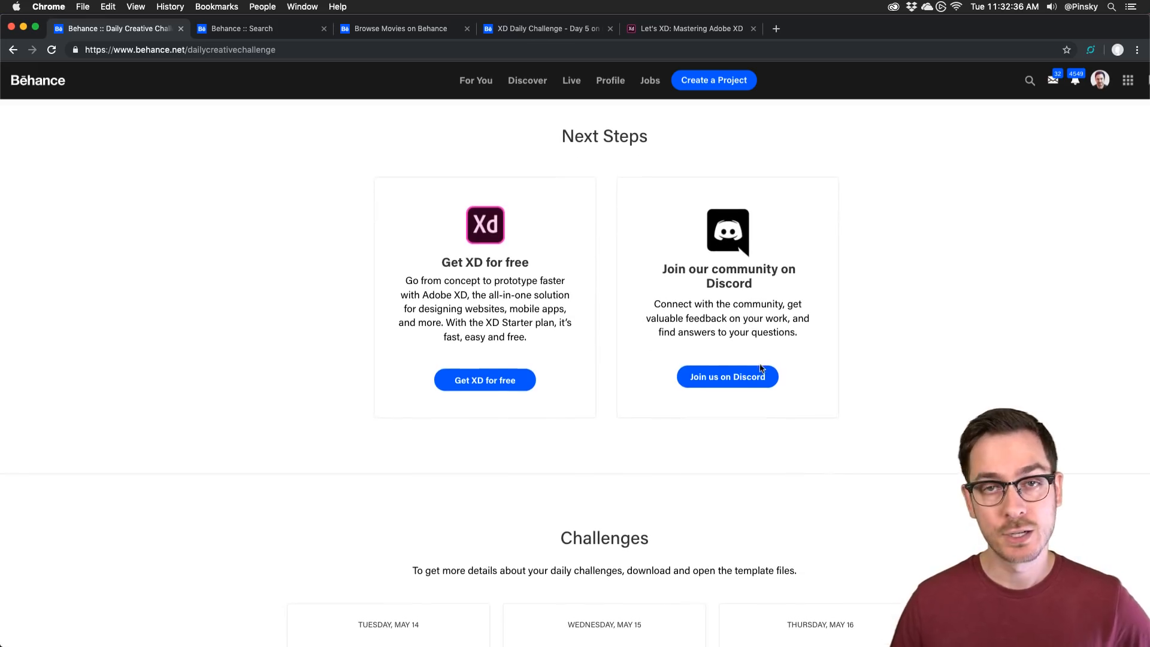
scroll(262, 342, down, 7)
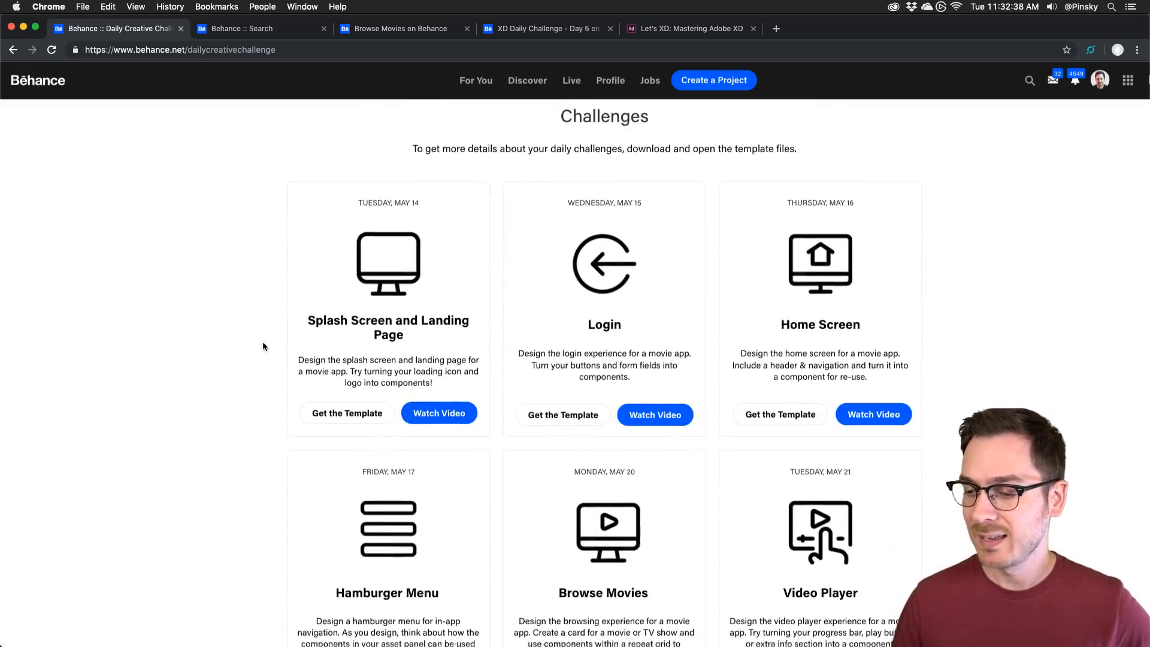
scroll(263, 346, down, 1)
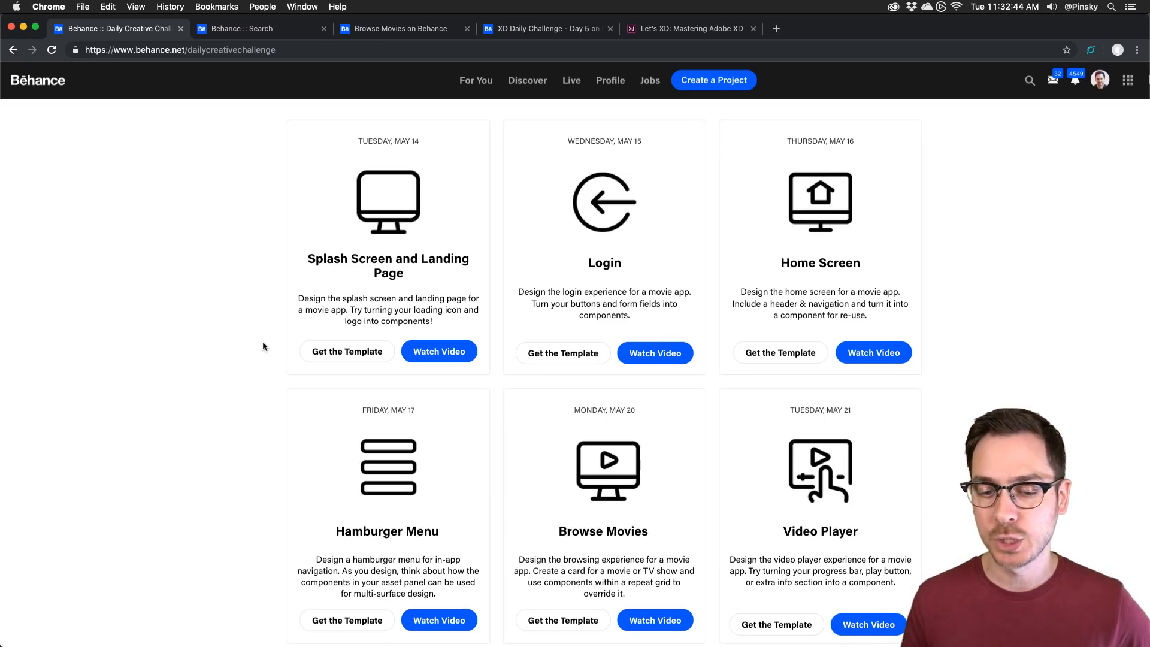
scroll(262, 346, down, 1)
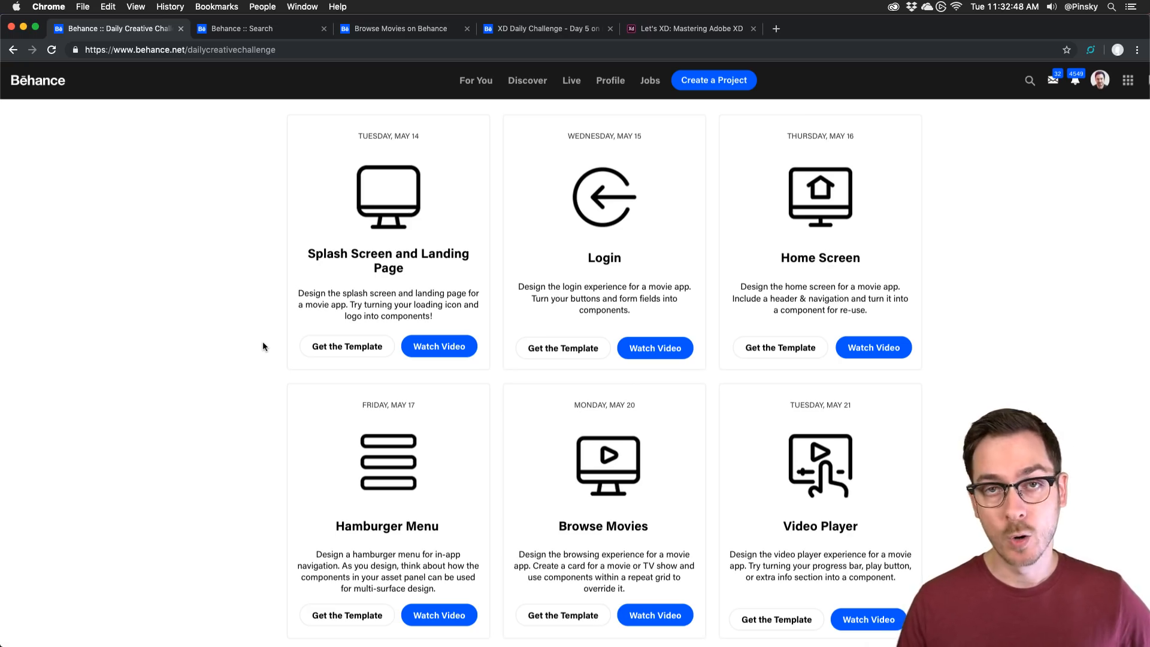
scroll(263, 342, down, 3)
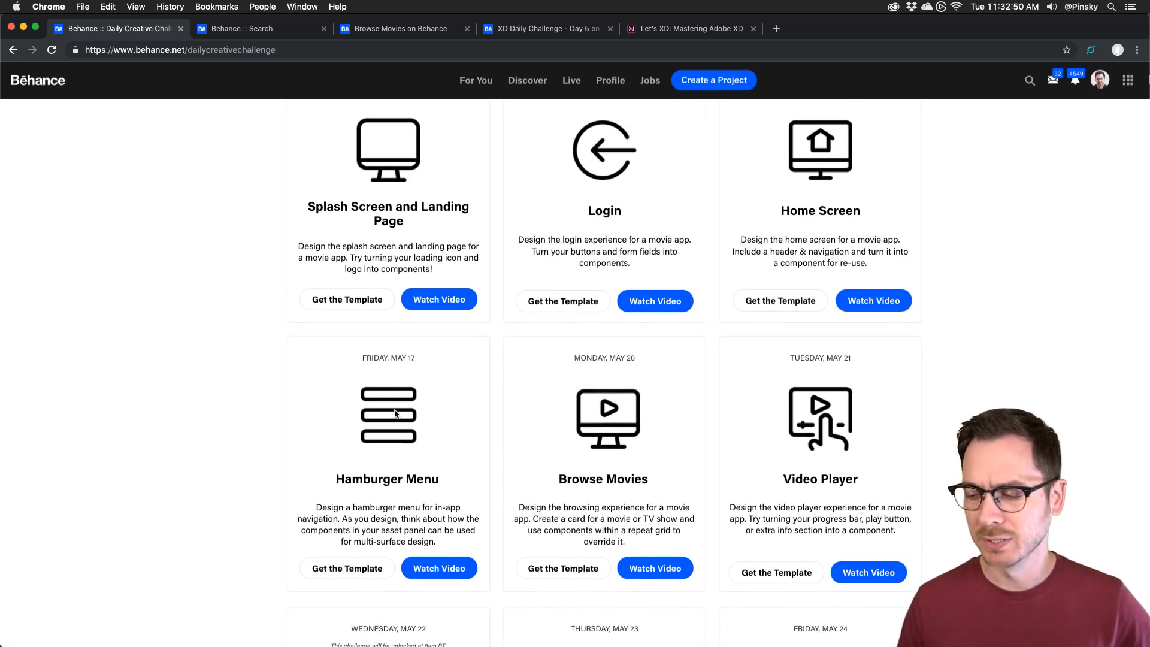
scroll(569, 405, down, 2)
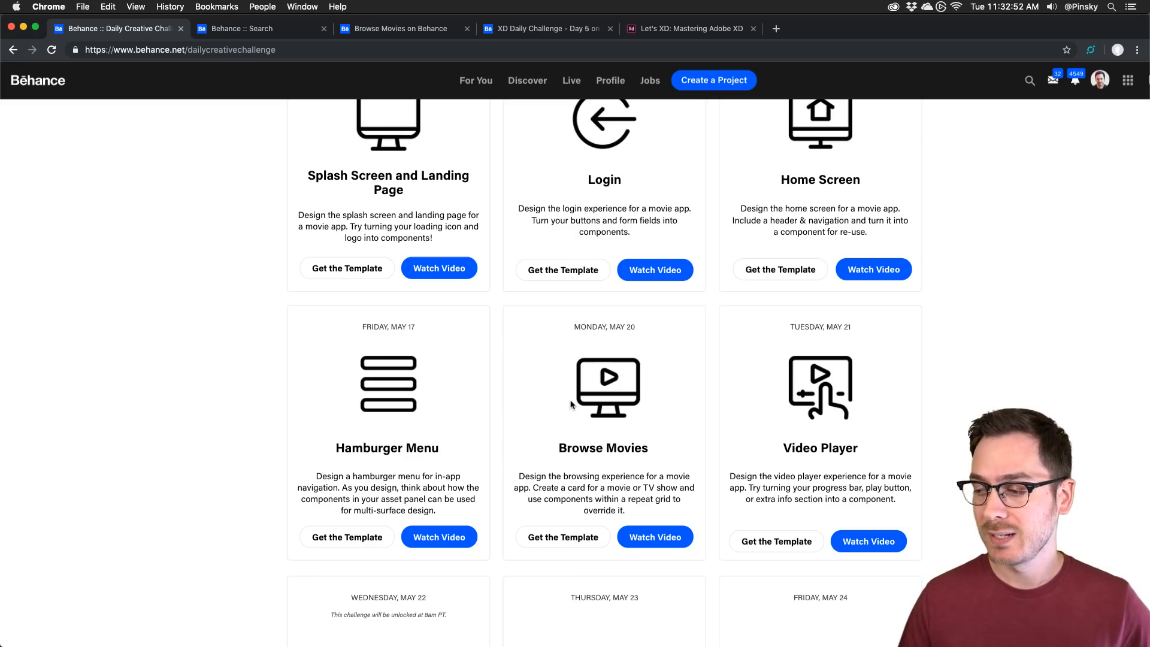
scroll(574, 407, down, 3)
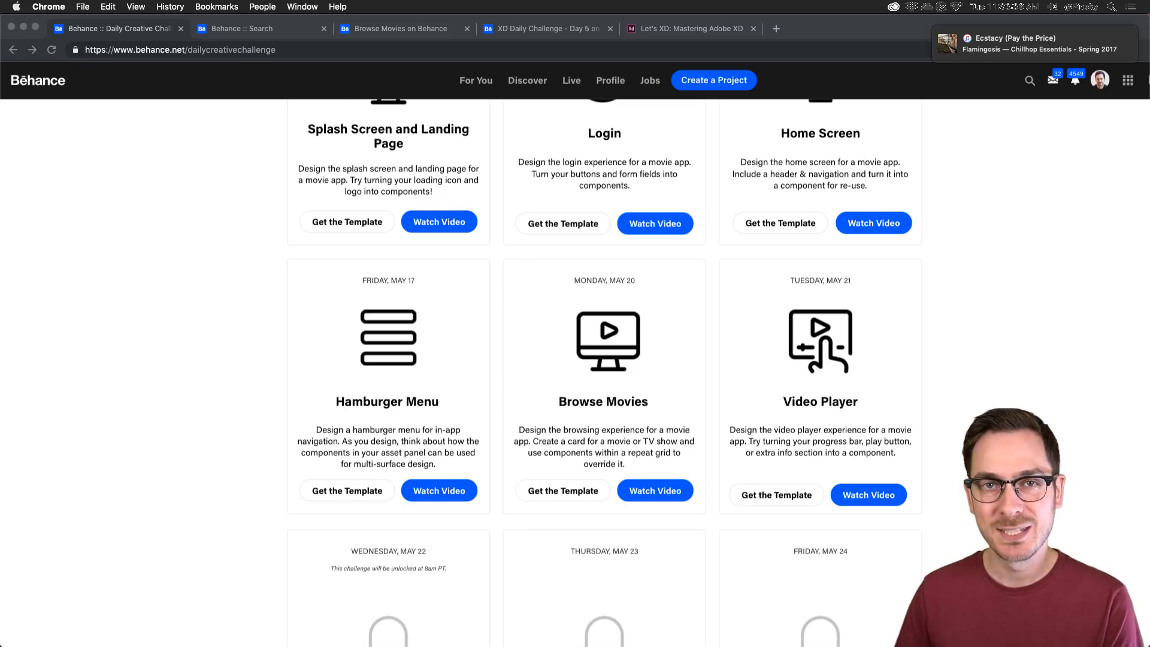
Step: Switch to the Browse Movies project in the browser and scroll down its page
click(188, 326)
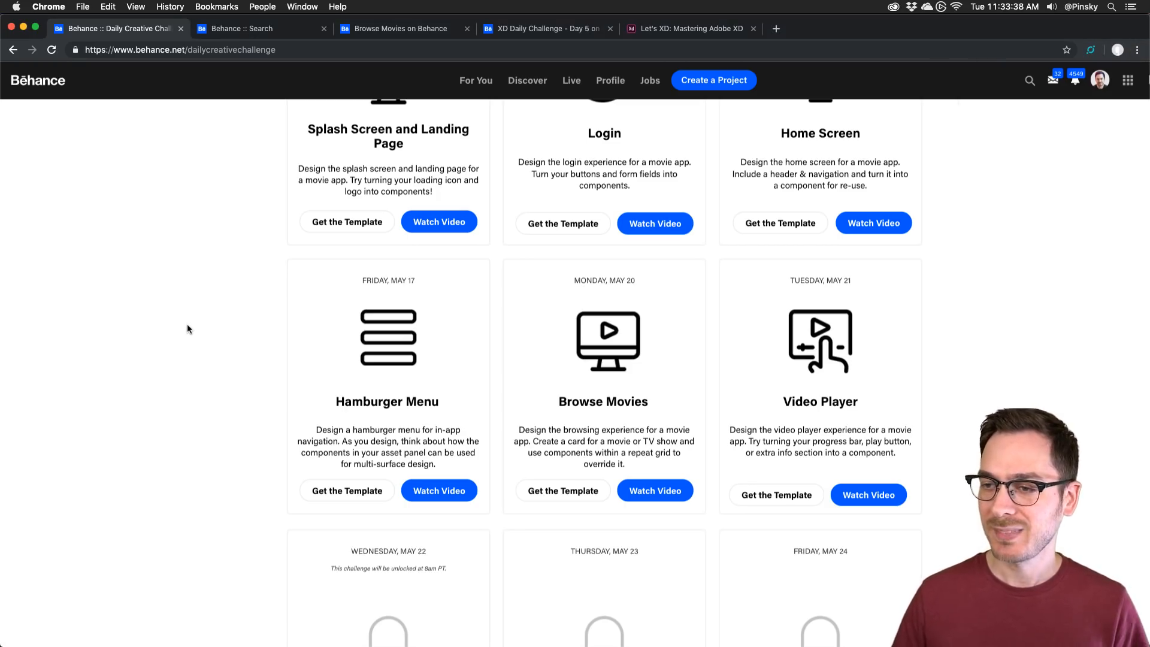
click(389, 31)
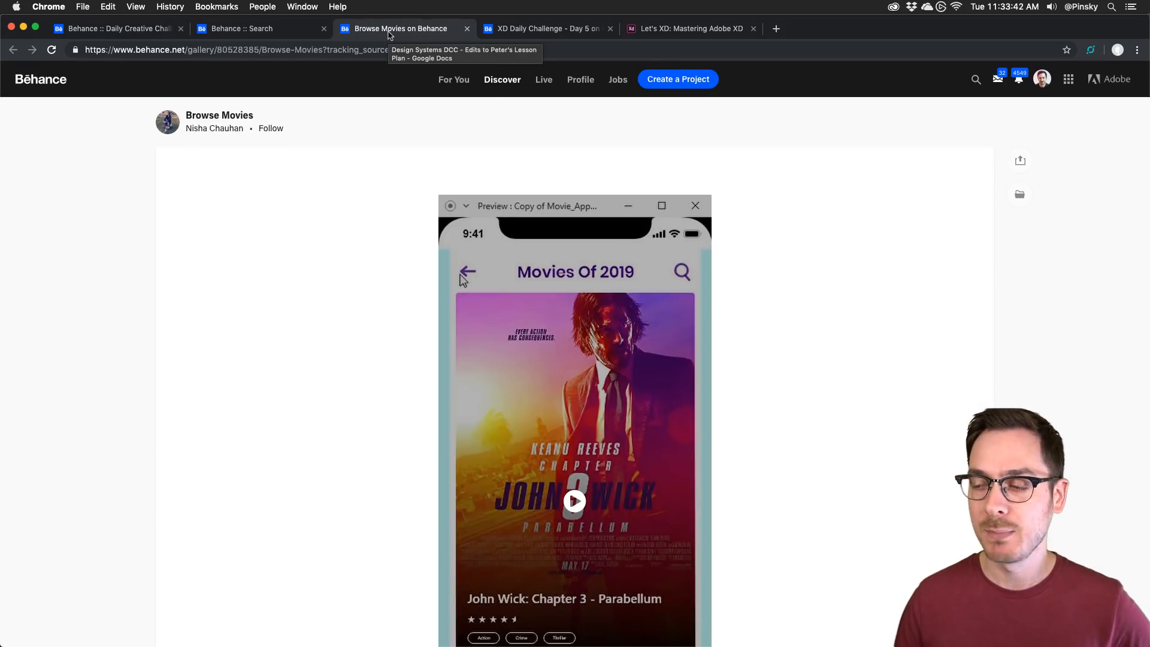
scroll(249, 275, down, 3)
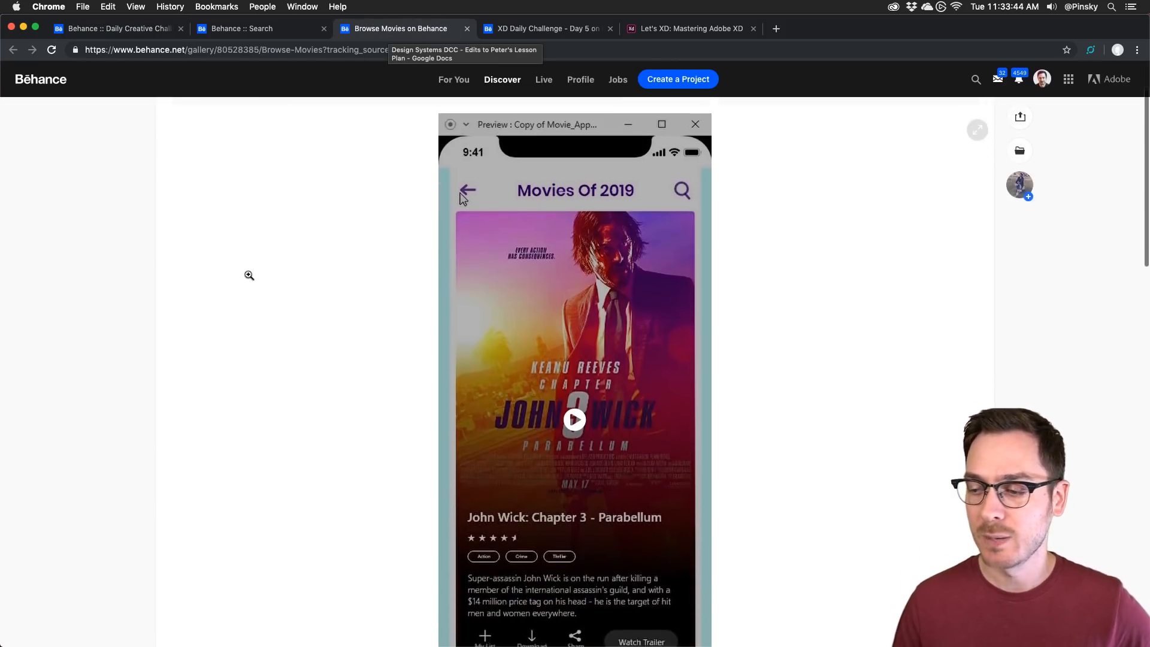
scroll(249, 275, down, 1)
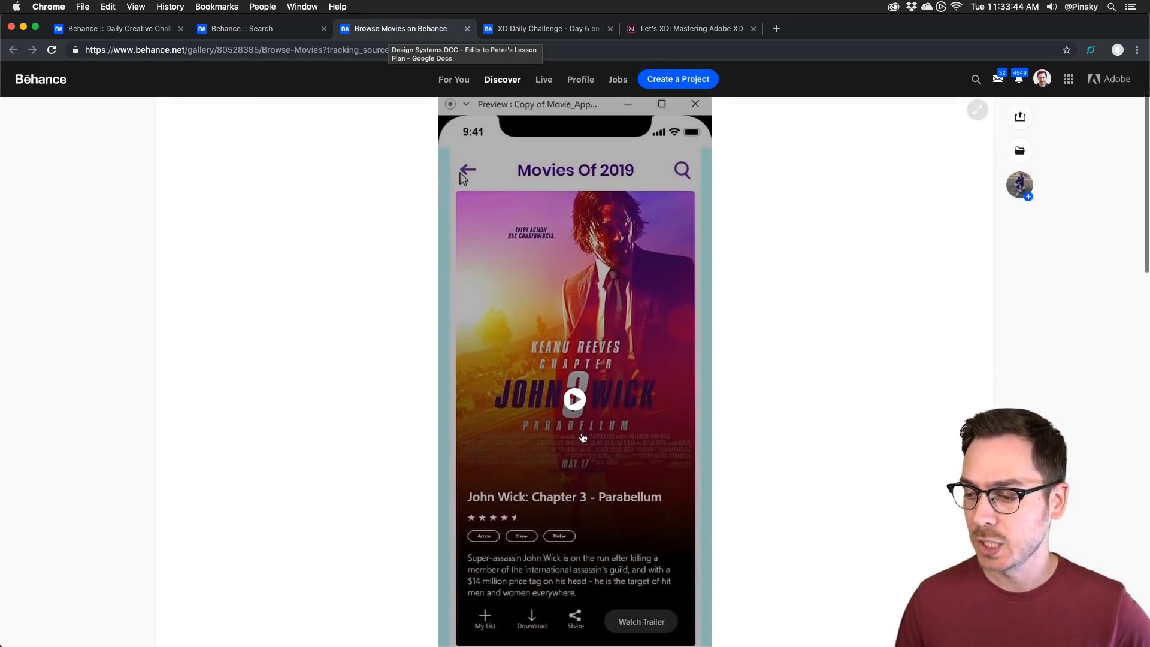
Step: Enlarge the project image, play and rewind its prototype video, then close the project
click(746, 413)
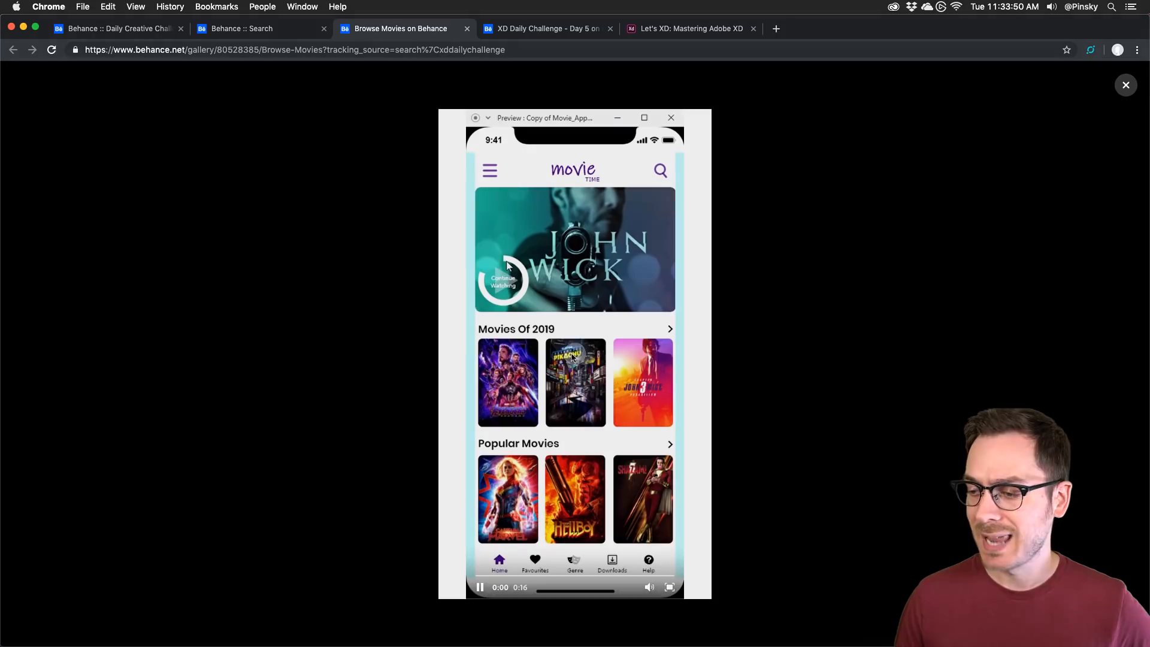
click(573, 358)
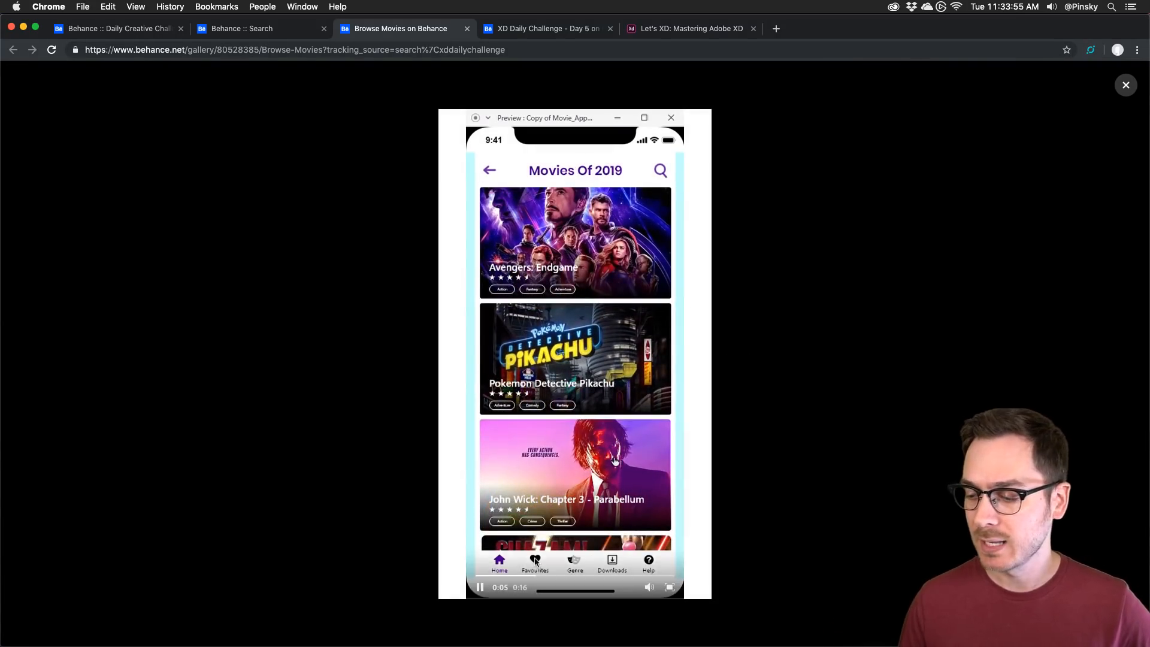
click(492, 576)
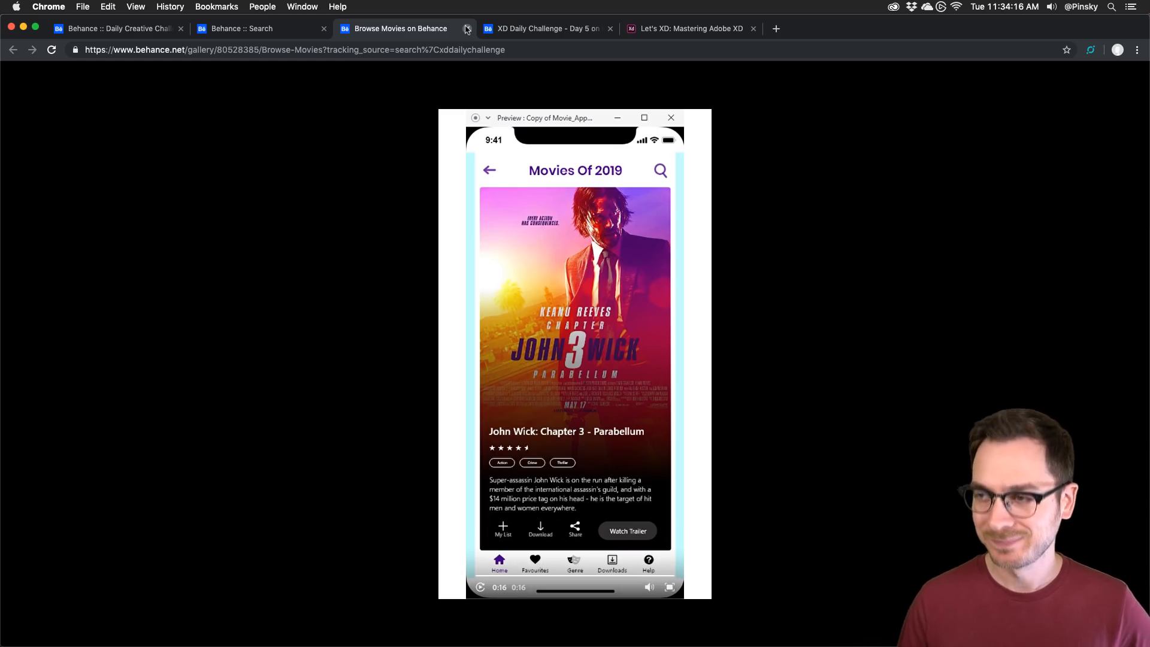
click(466, 29)
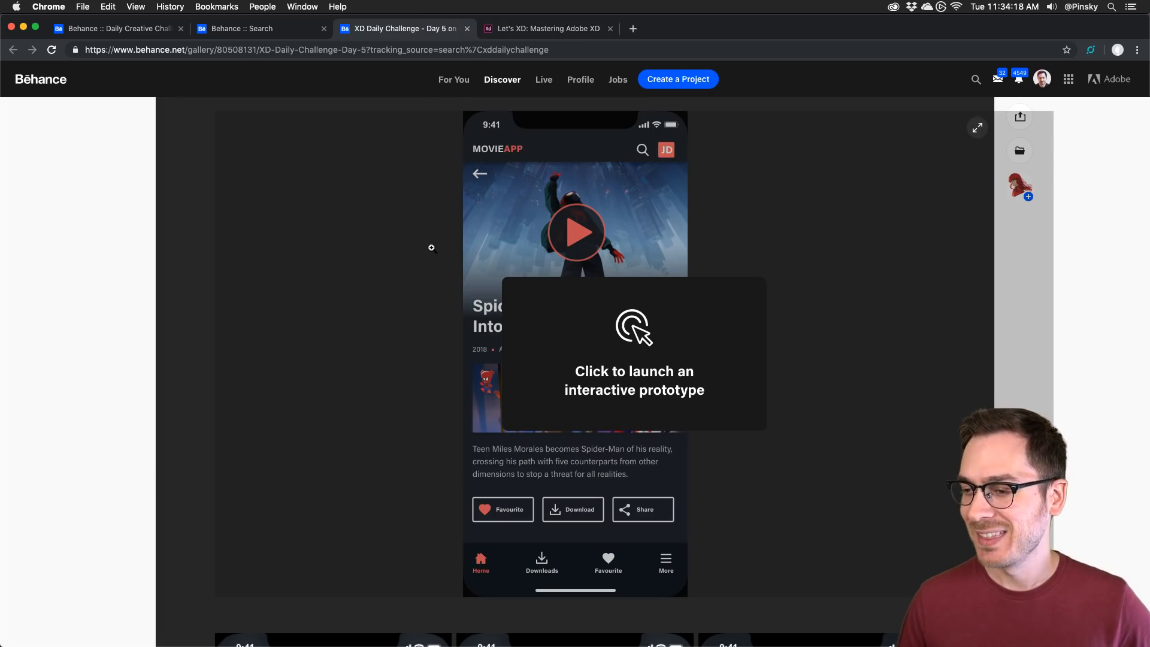
Step: Launch the Day 5 MovieApp interactive prototype full-screen
scroll(431, 247, up, 3)
scroll(431, 247, up, 10)
scroll(431, 247, down, 12)
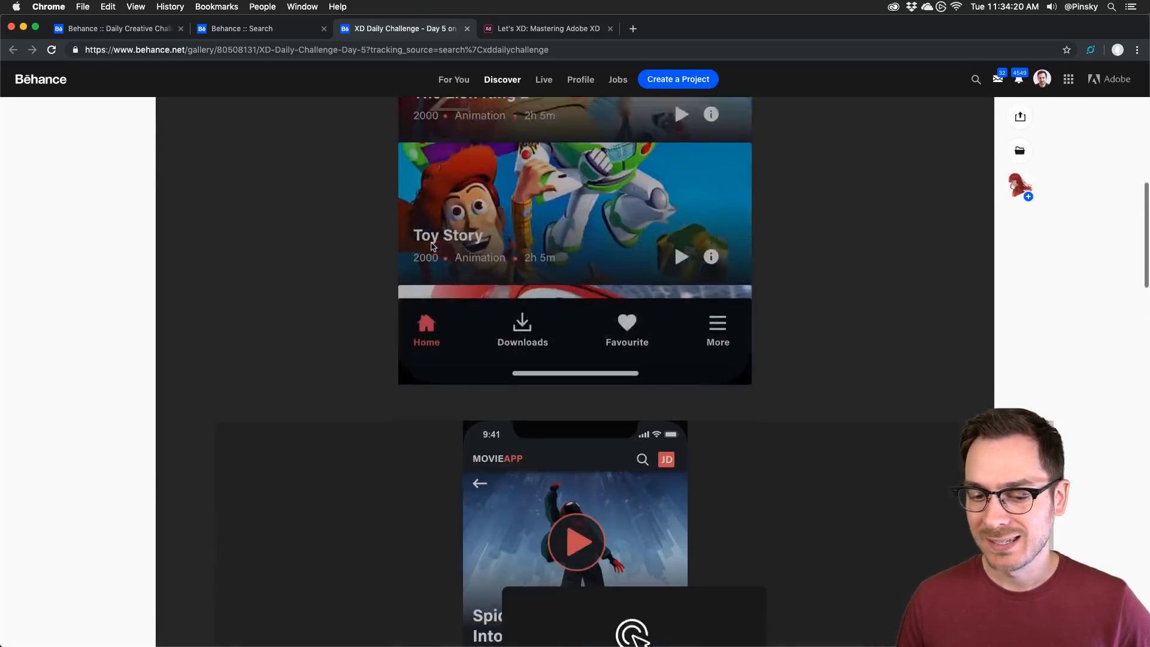
scroll(431, 247, down, 4)
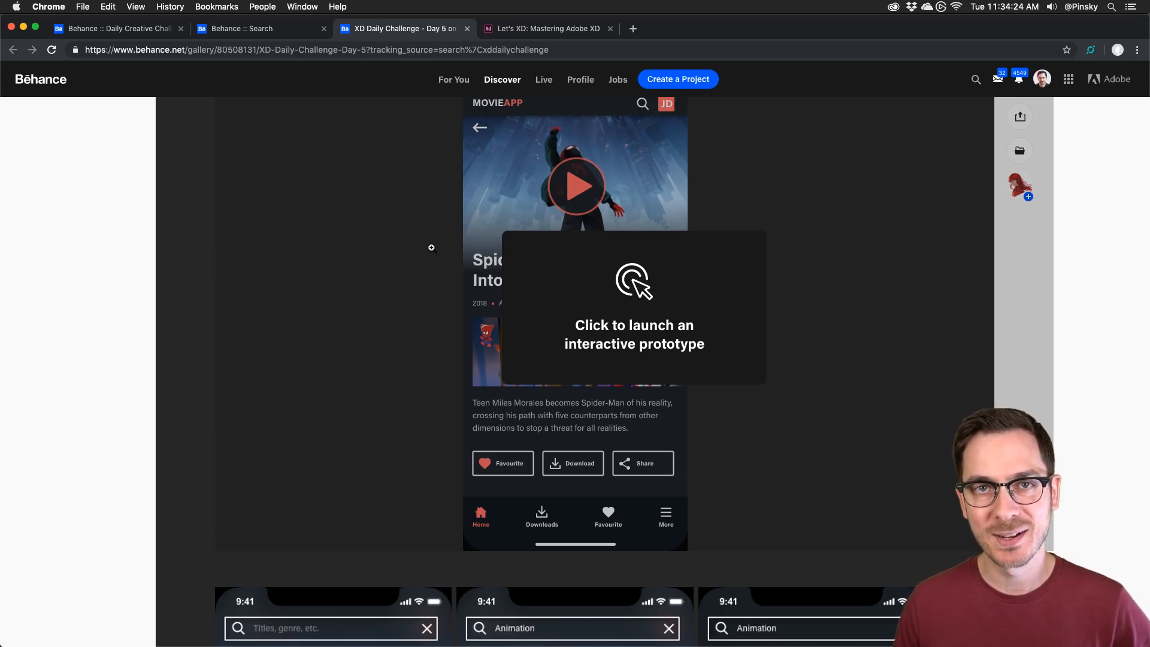
click(520, 210)
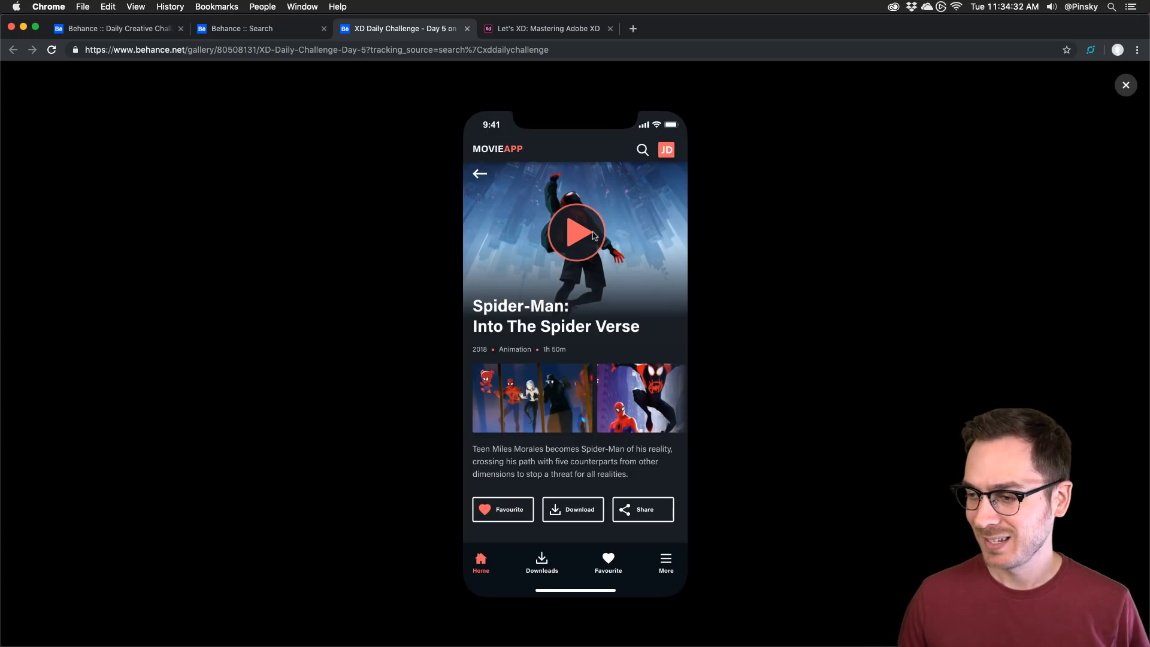
Step: Return to the prototype's home screen, open Spider-Man's detail page and mark it Favourite
click(577, 339)
click(476, 190)
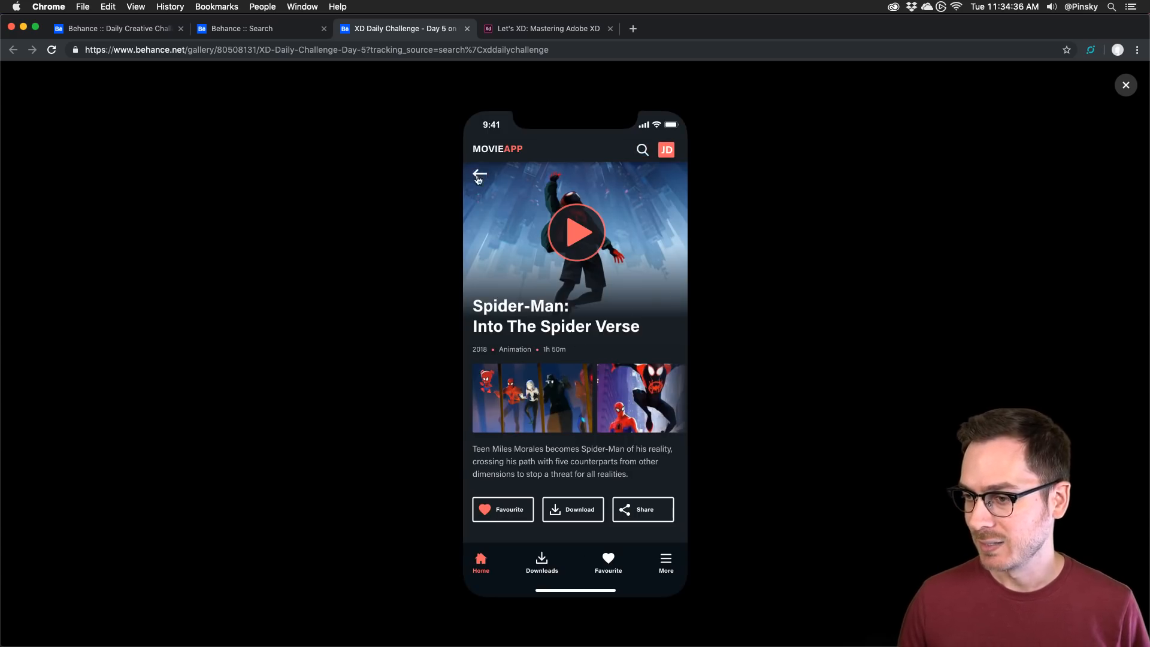
click(479, 174)
click(615, 236)
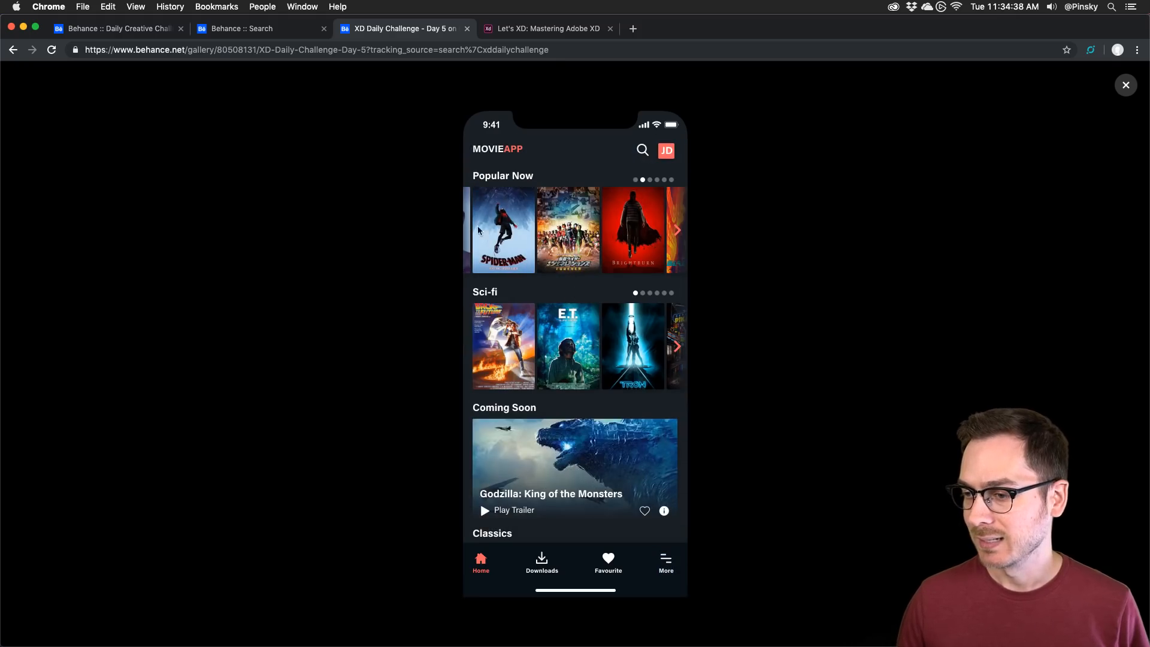
click(512, 250)
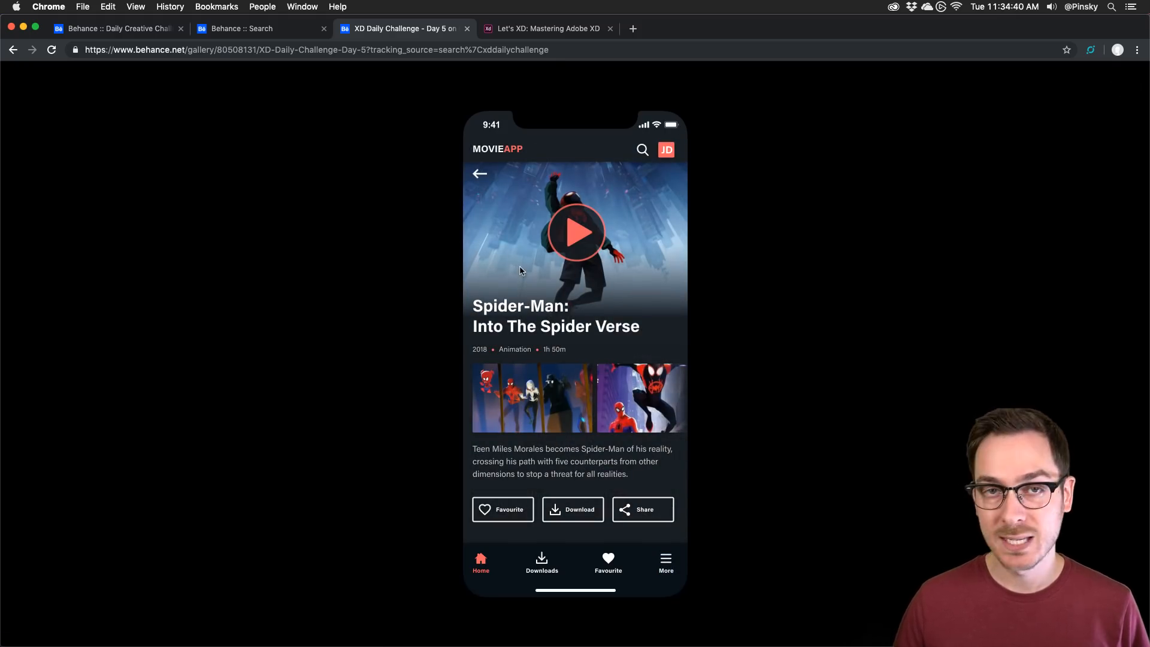
click(522, 271)
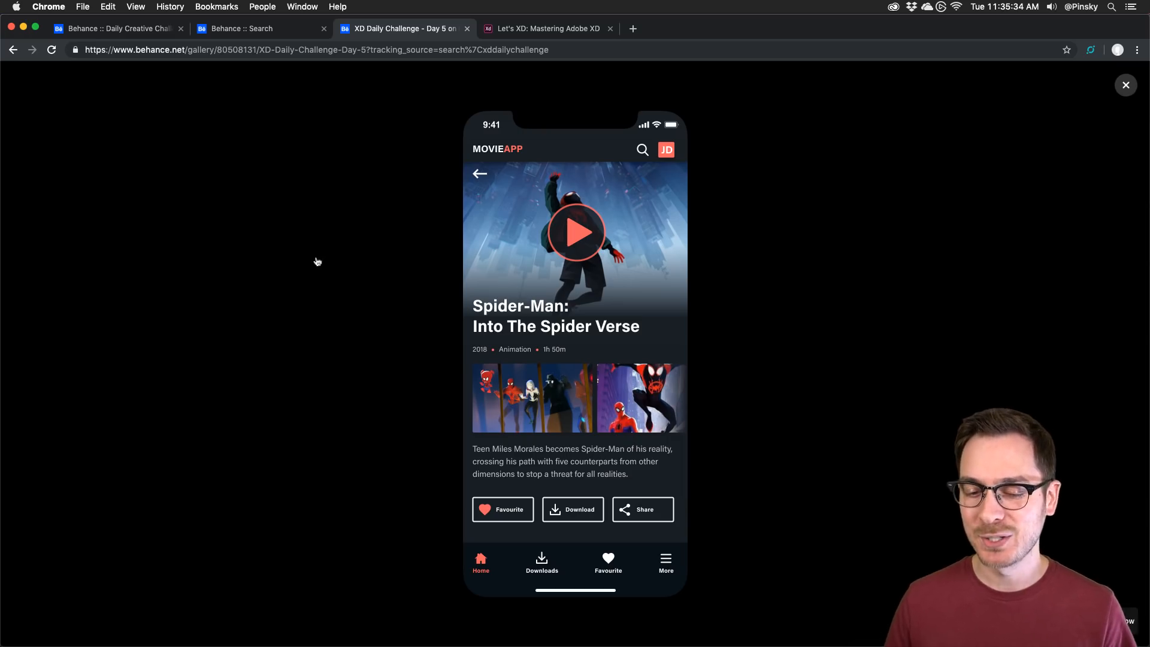
Step: Pan to the Splash artboard in Movie_App_Master-2 and preview the prototype from it
click(140, 30)
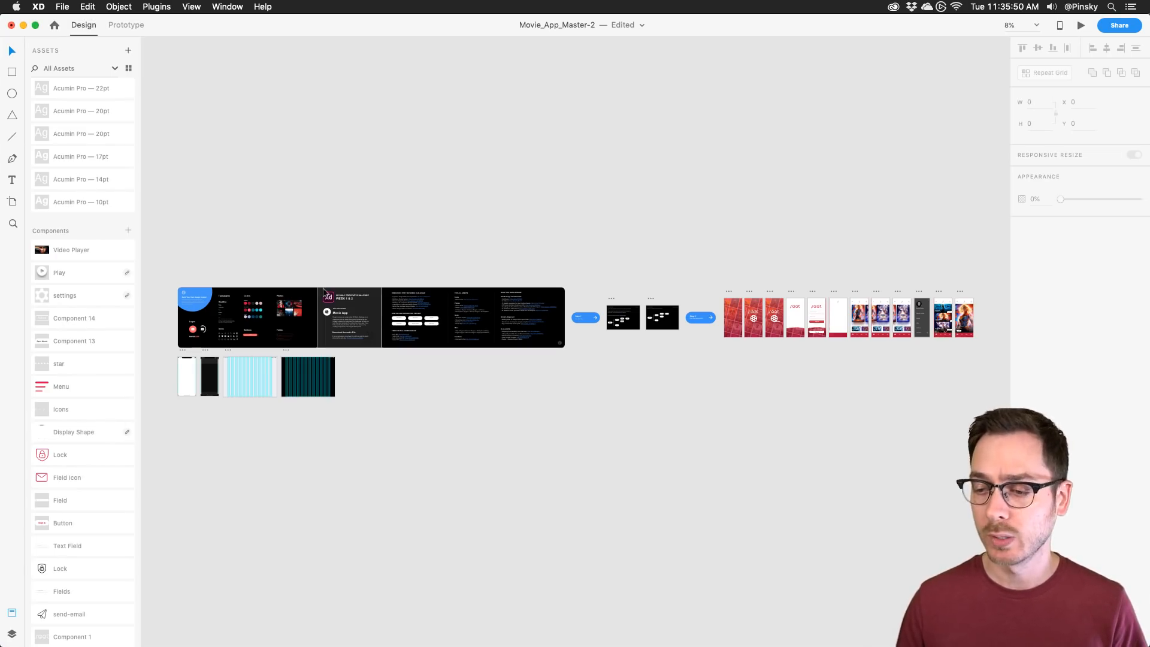
scroll(352, 340, up, 2)
scroll(352, 339, up, 5)
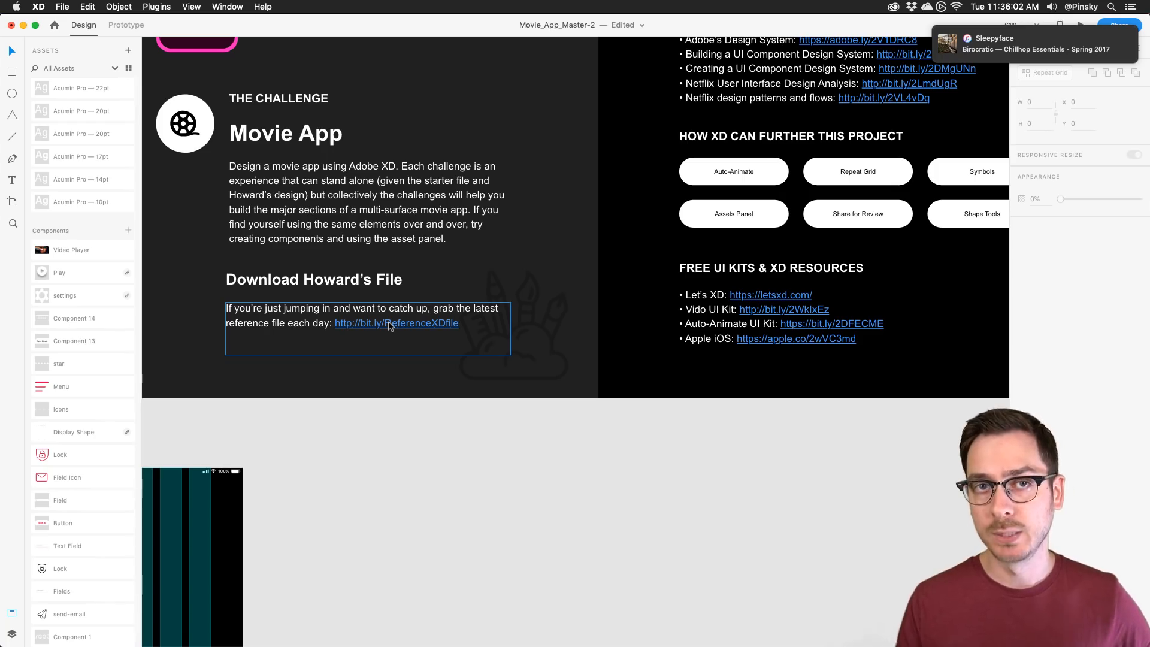
scroll(587, 275, right, 15)
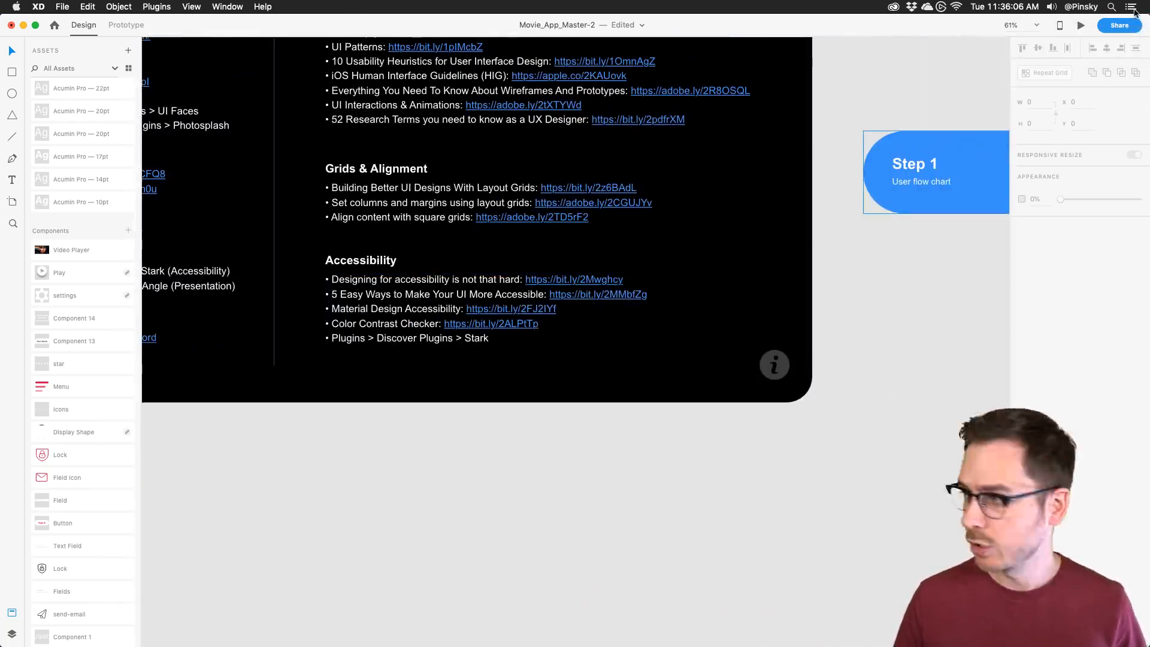
scroll(775, 186, right, 20)
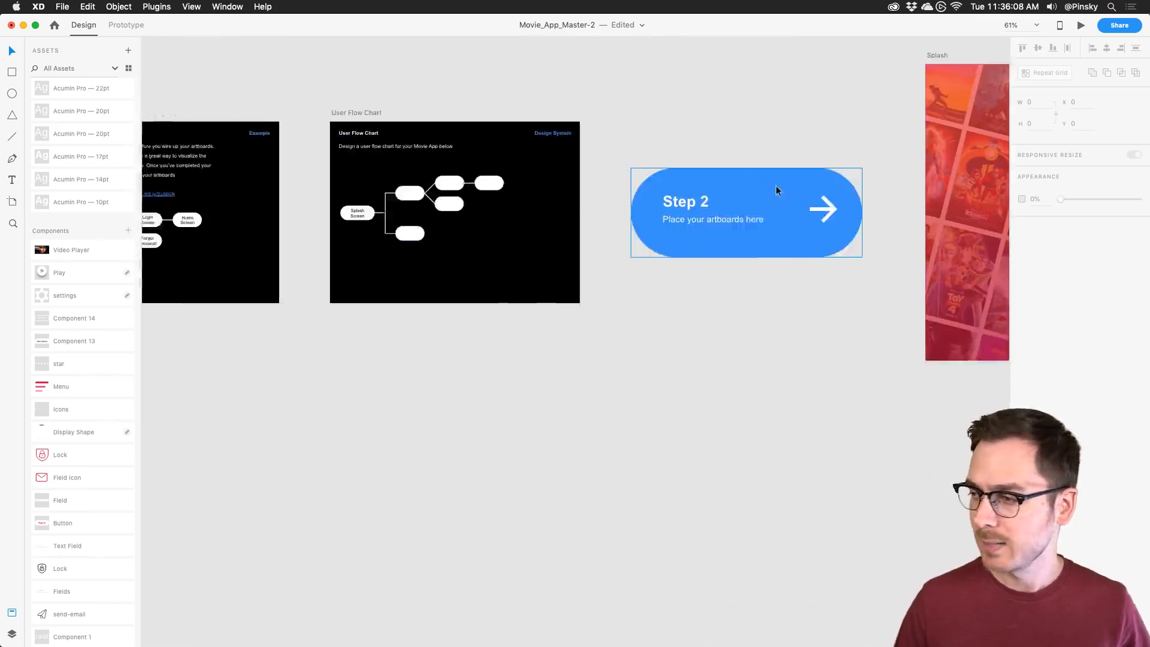
scroll(774, 186, right, 10)
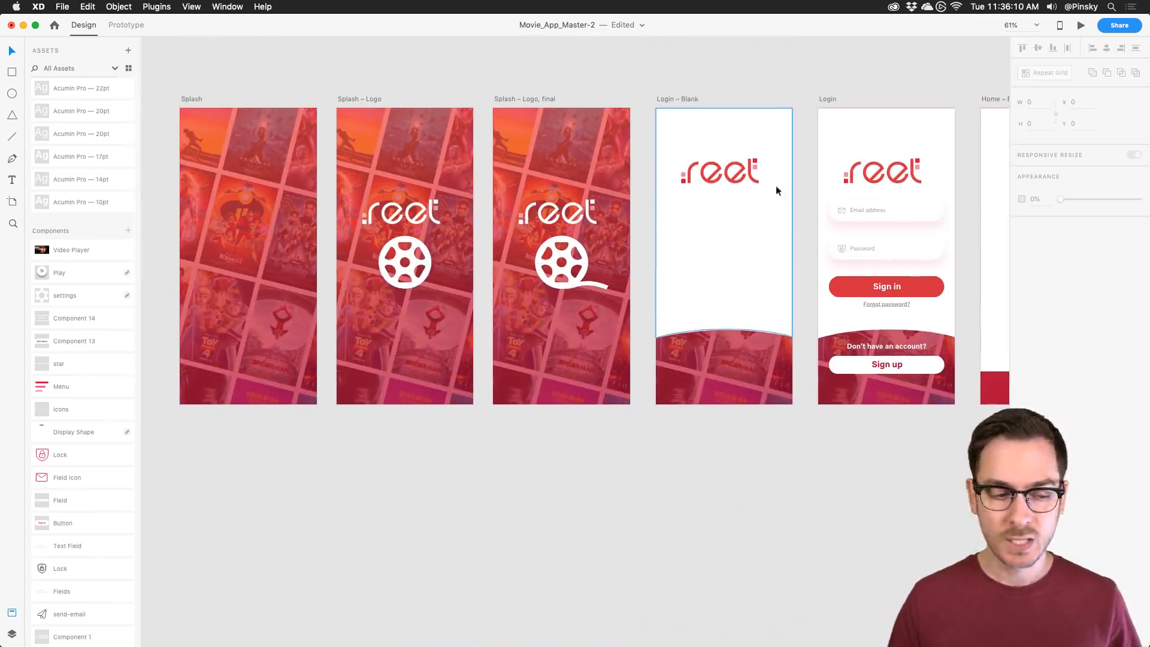
click(190, 98)
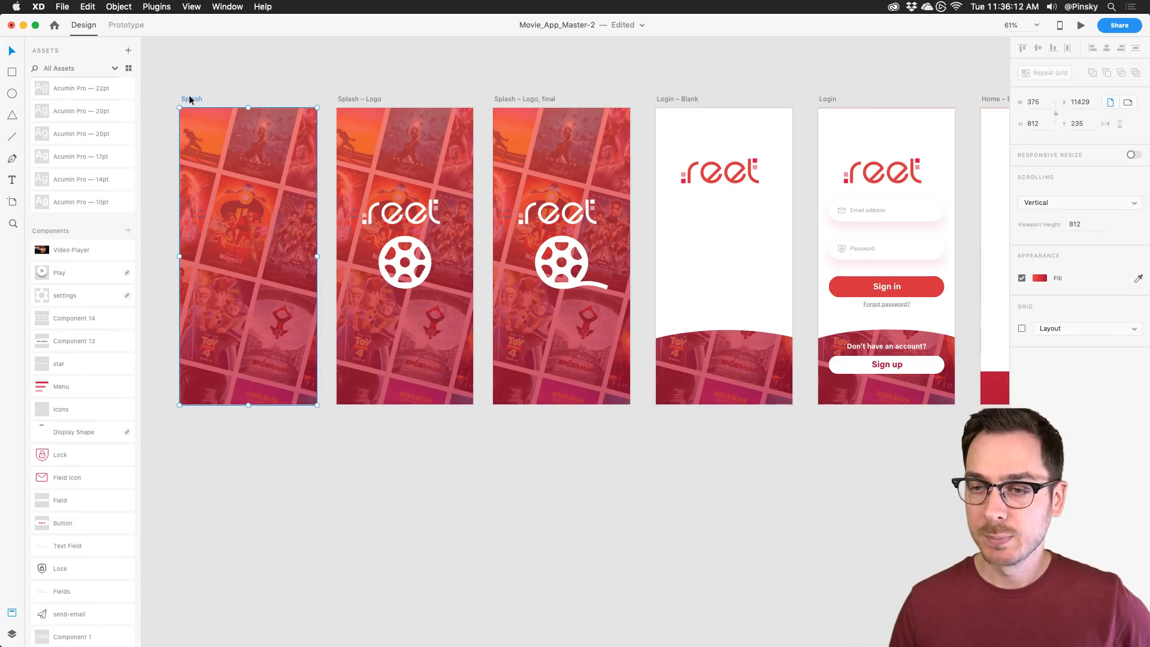
click(1081, 25)
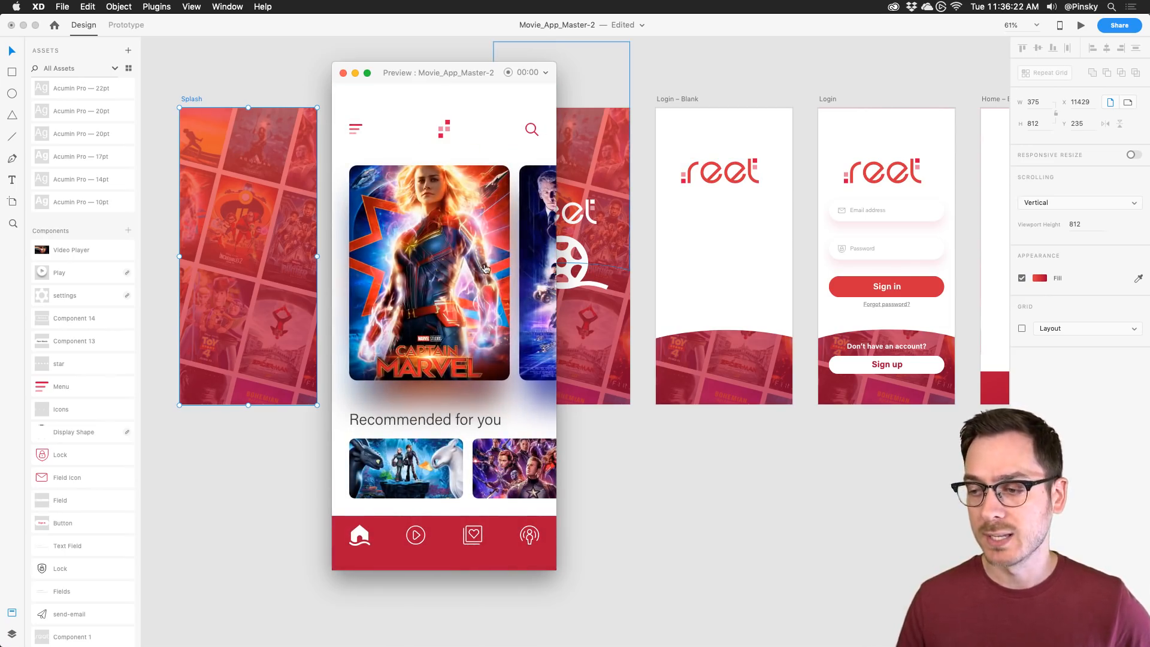
Step: Swipe the preview's poster carousel to Ready Player One and back, then close the preview
drag(485, 269, 372, 263)
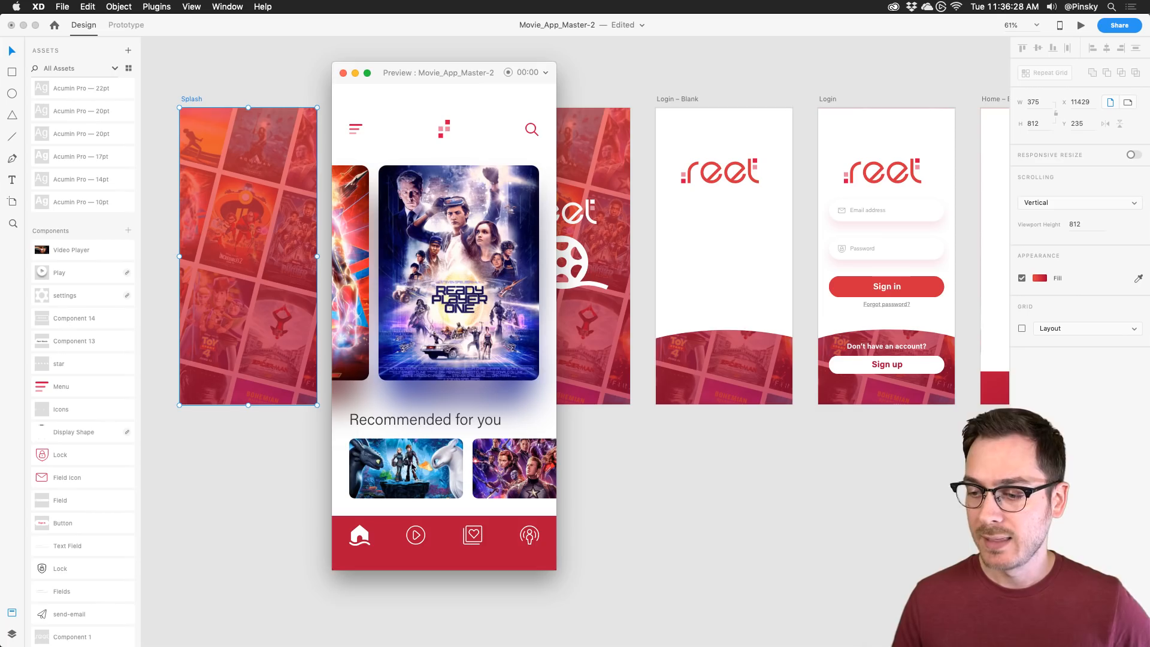
key(super+w)
scroll(757, 284, right, 5)
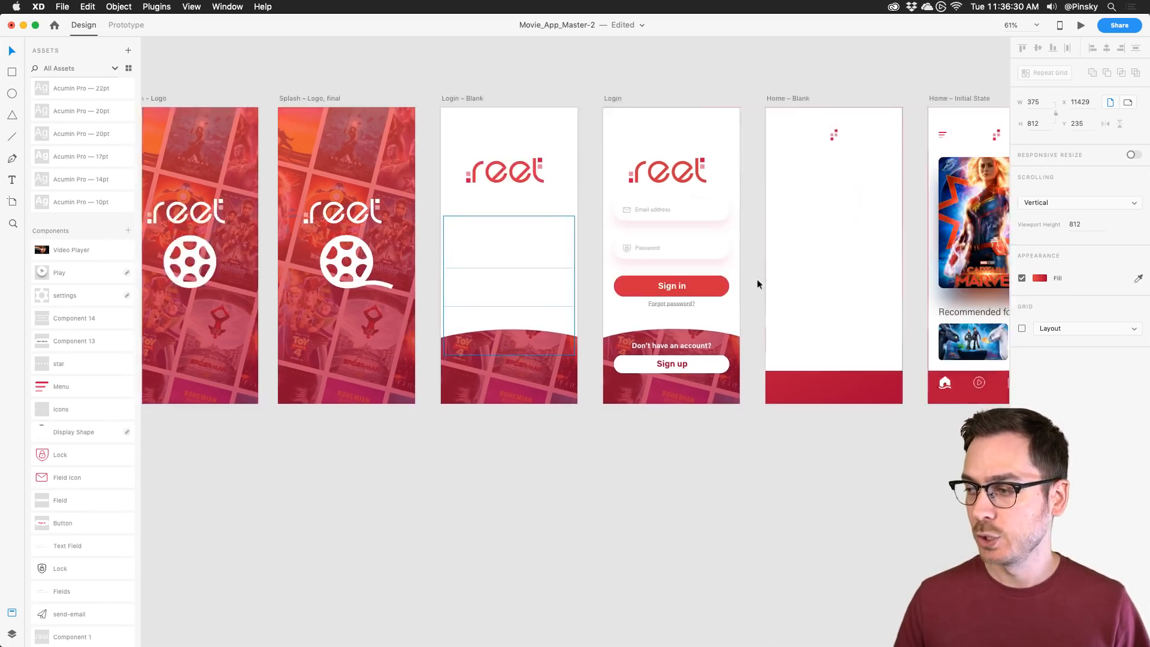
scroll(757, 283, right, 15)
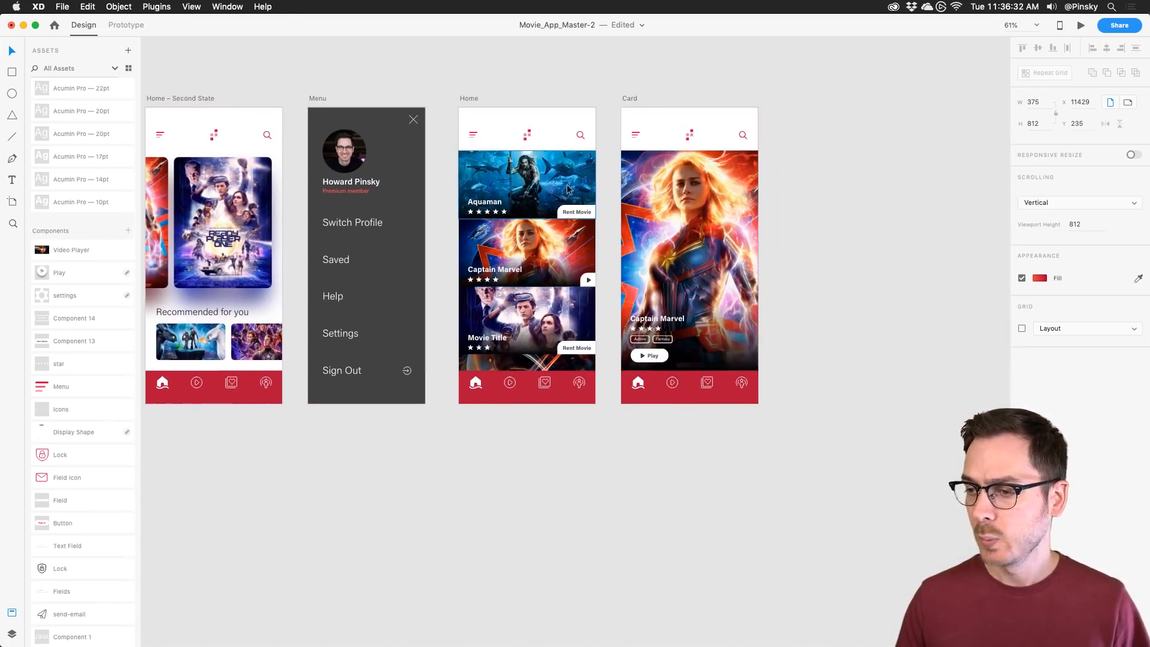
scroll(568, 189, up, 5)
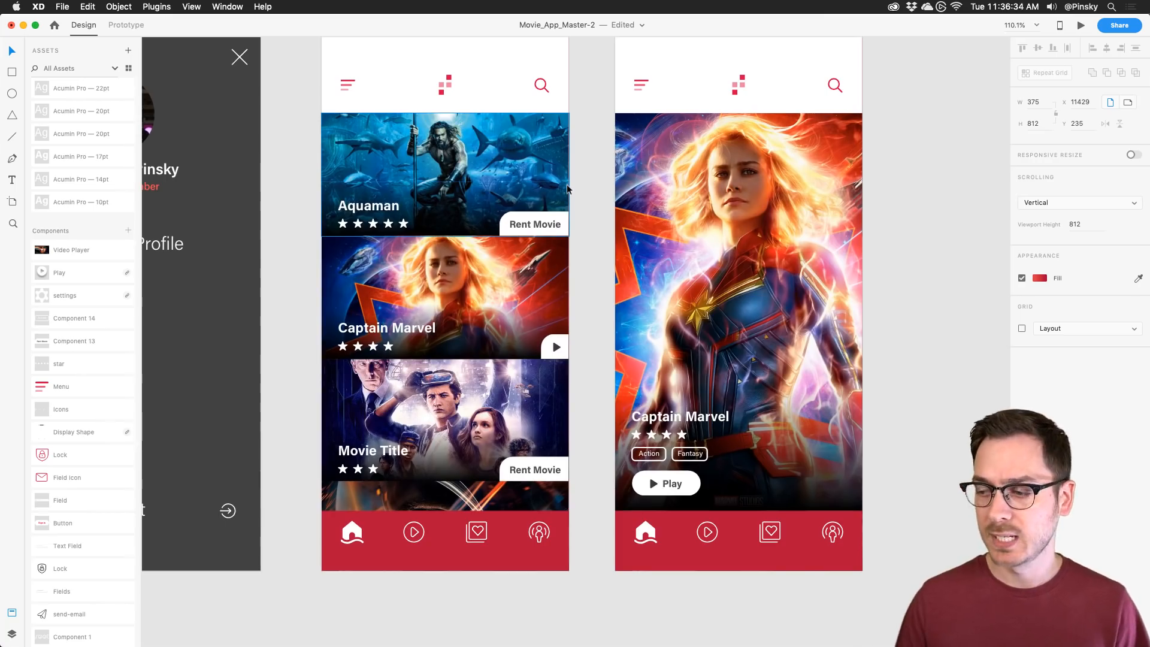
Step: Preview the Home screen, open the Captain Marvel detail, then close the preview
click(553, 189)
key(super+Return)
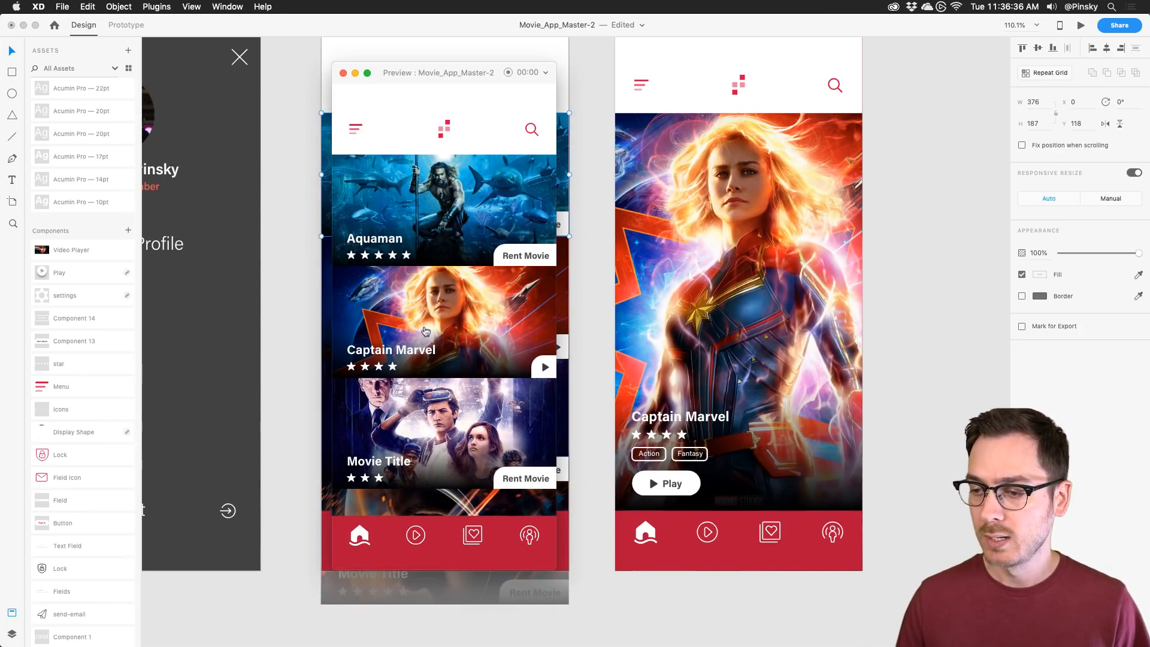
click(425, 330)
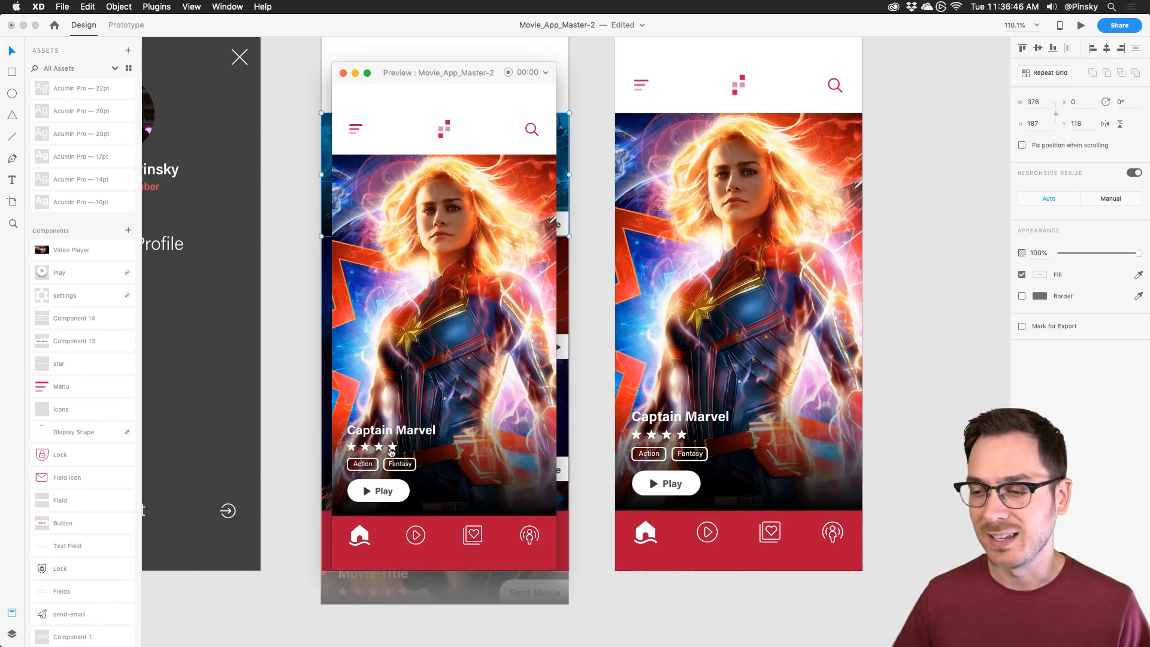
key(super+w)
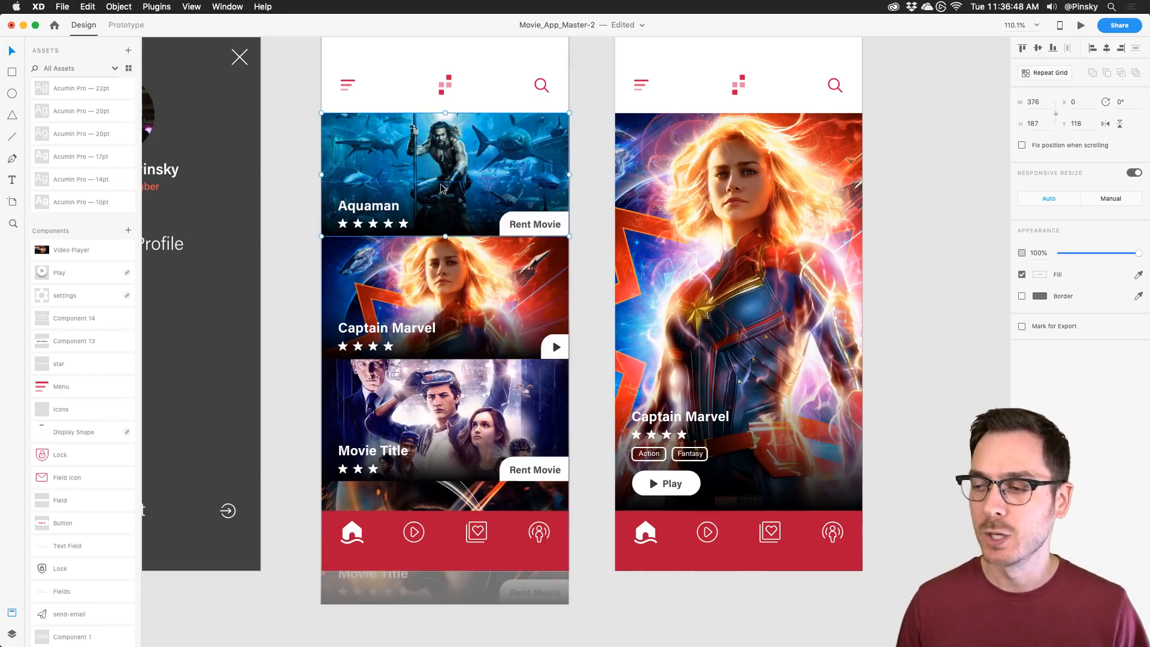
scroll(442, 192, down, 5)
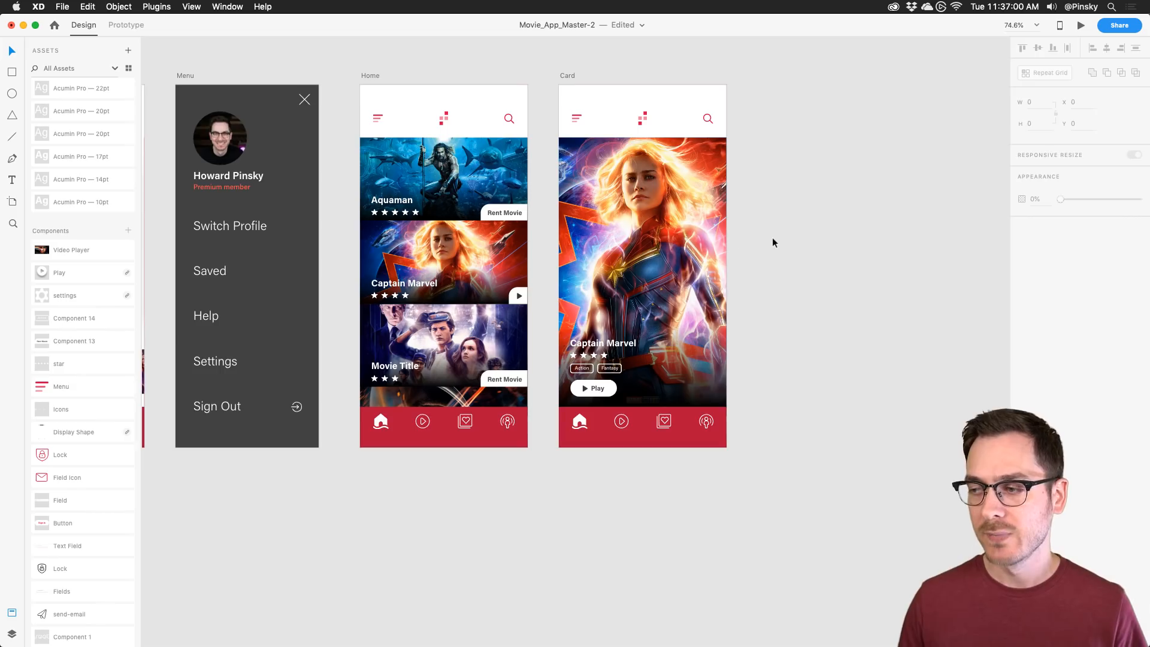
scroll(772, 237, right, 5)
scroll(771, 238, right, 1)
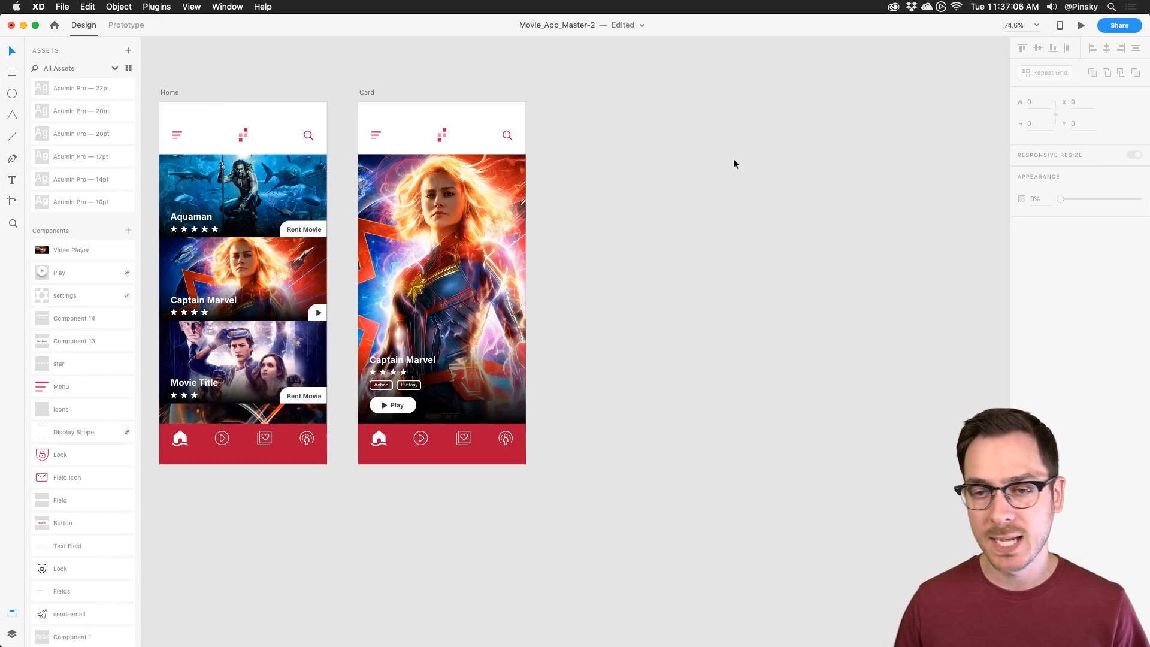
Step: Draw a new wide artboard to the right of the Card artboard
key(a)
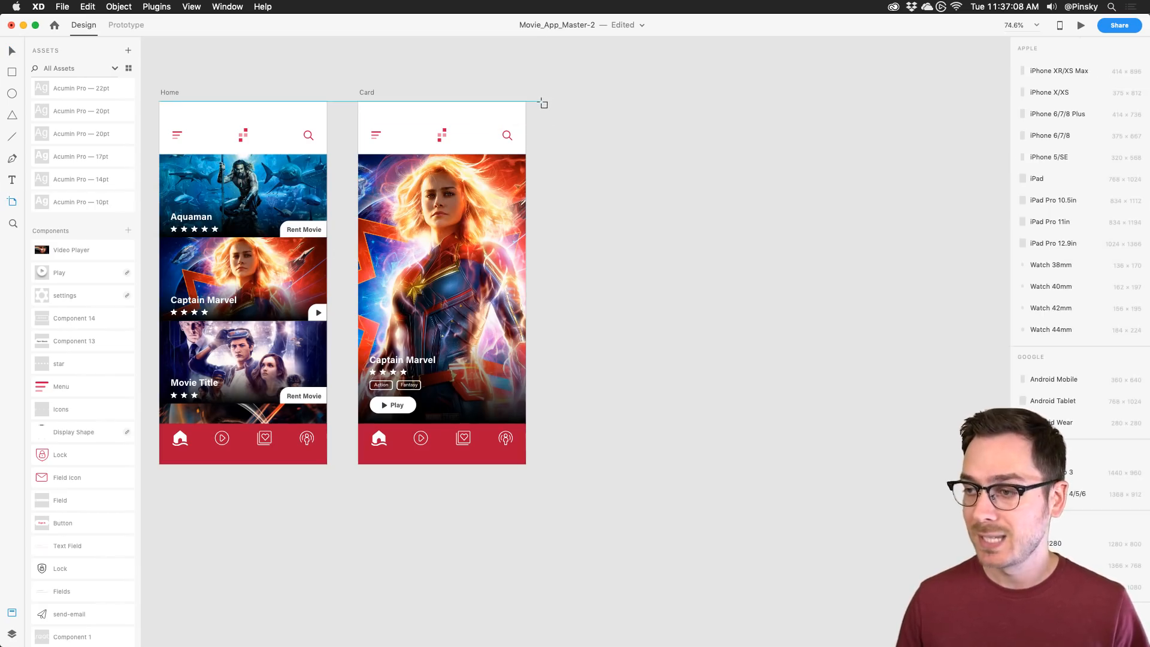
drag(540, 102, 893, 345)
key(v)
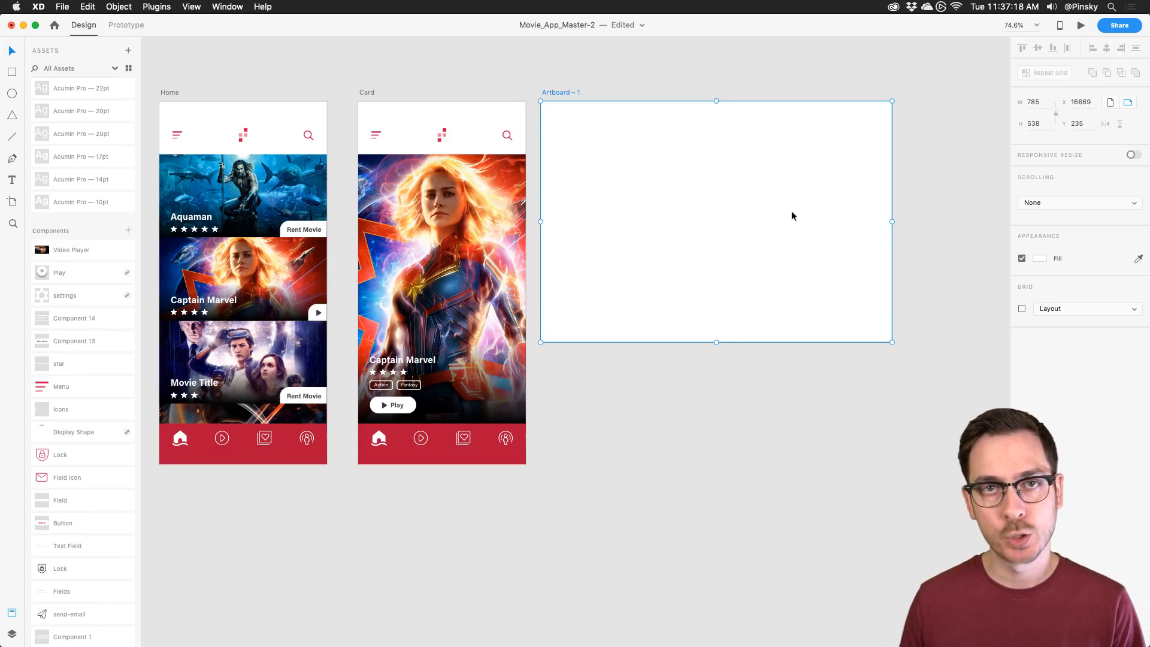
scroll(791, 211, right, 2)
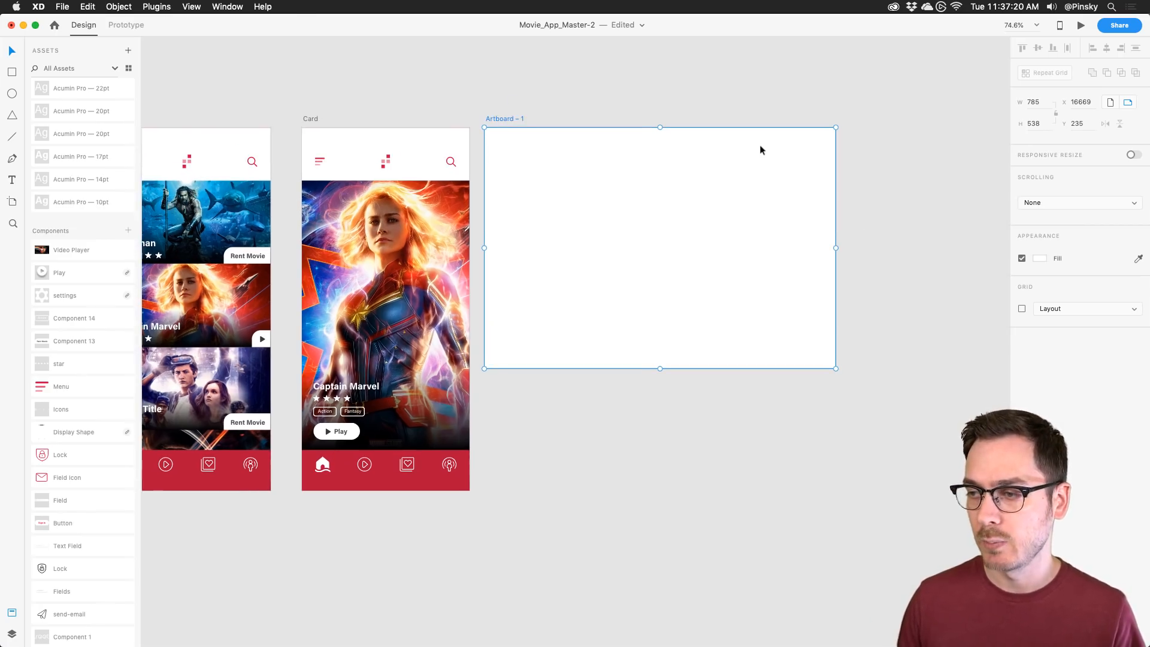
scroll(760, 145, up, 3)
scroll(759, 145, right, 1)
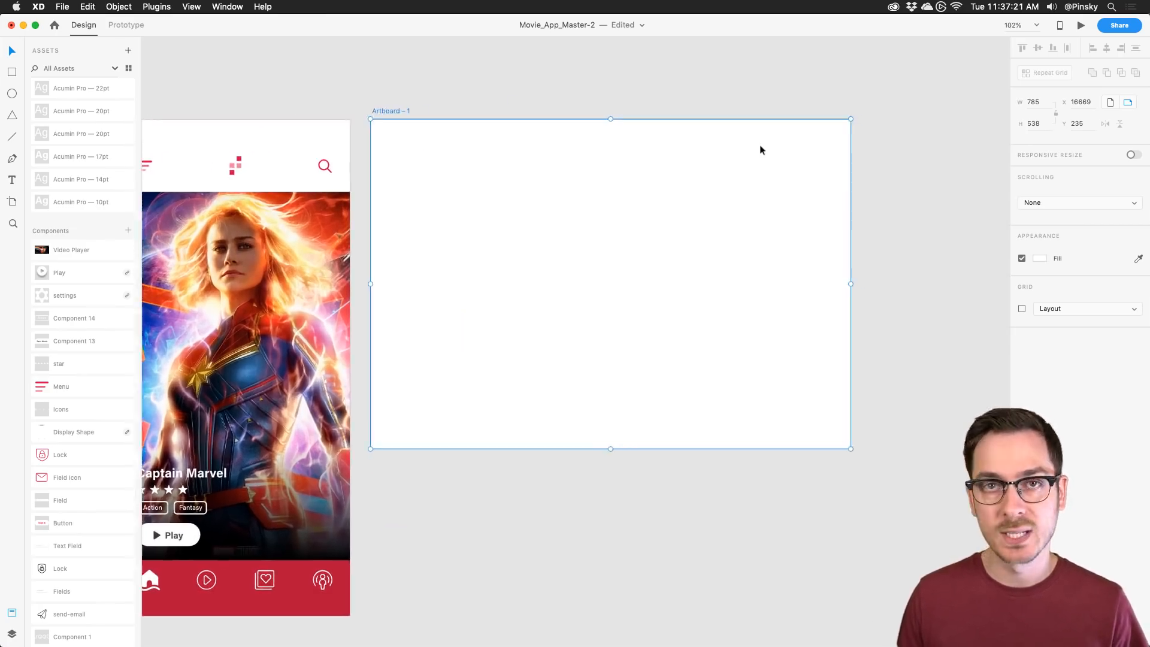
Step: Rename the new artboard 'Video', correcting its final letter
double_click(382, 109)
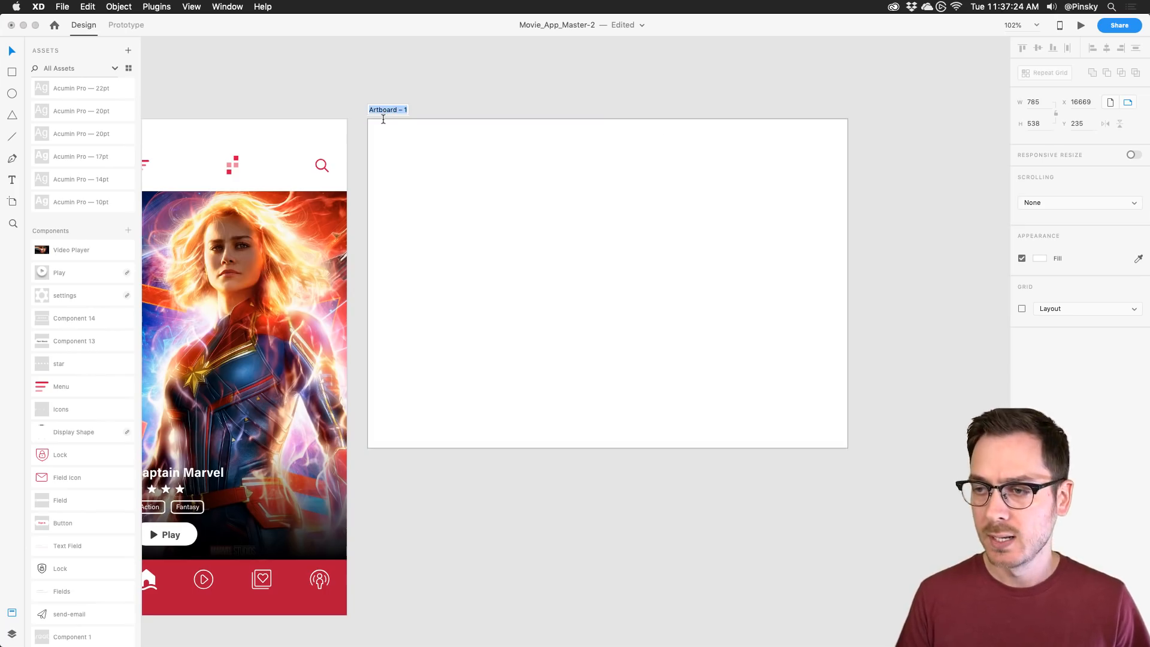
text(Video)
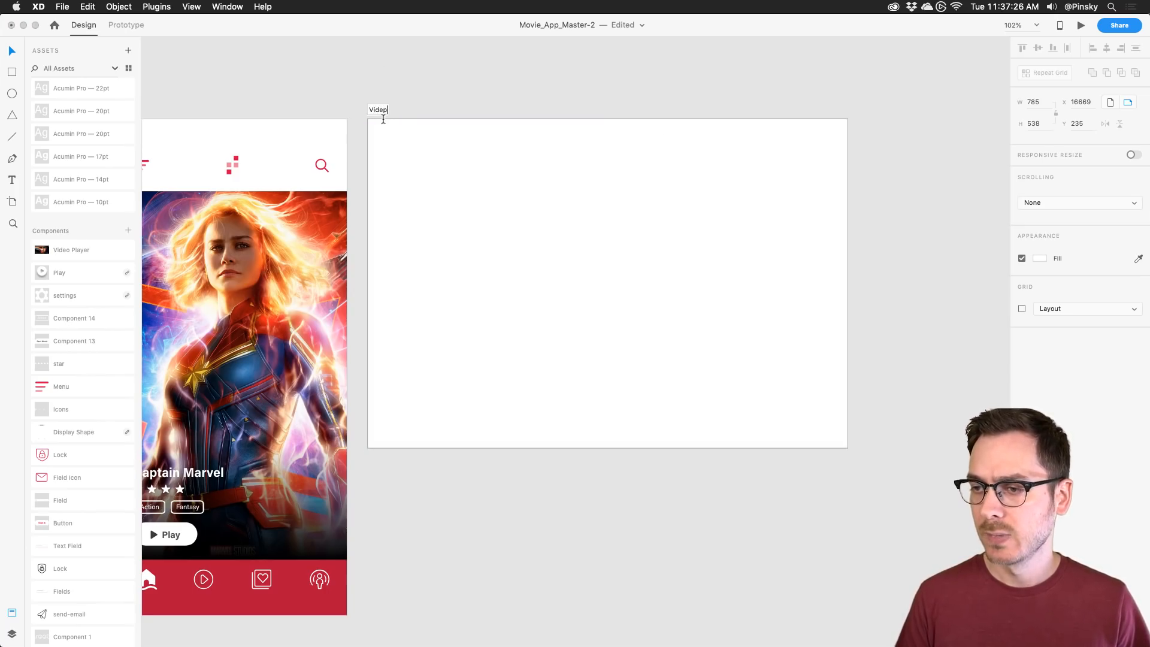
key(Return)
double_click(381, 111)
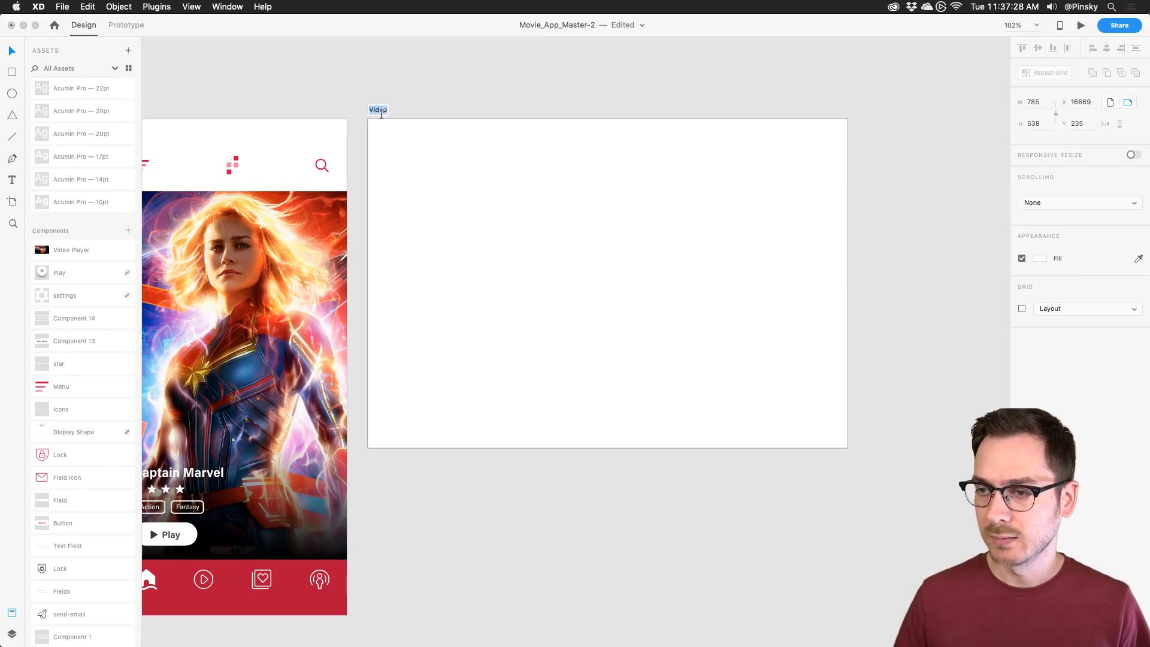
key(Right)
key(BackSpace)
text(o)
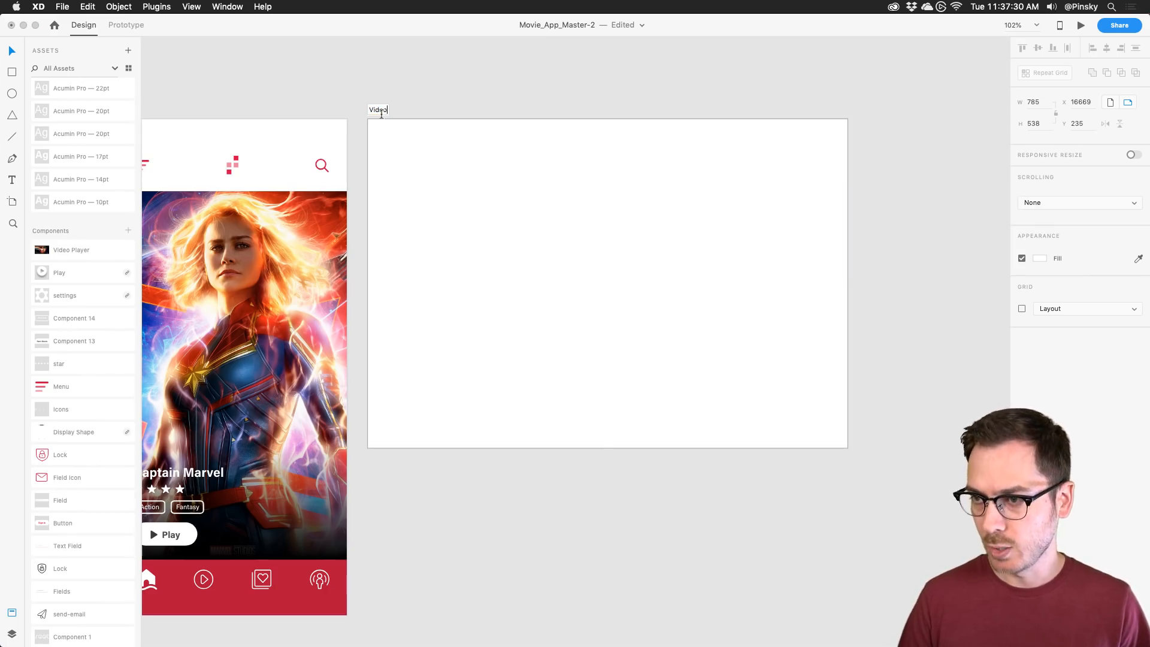
key(Return)
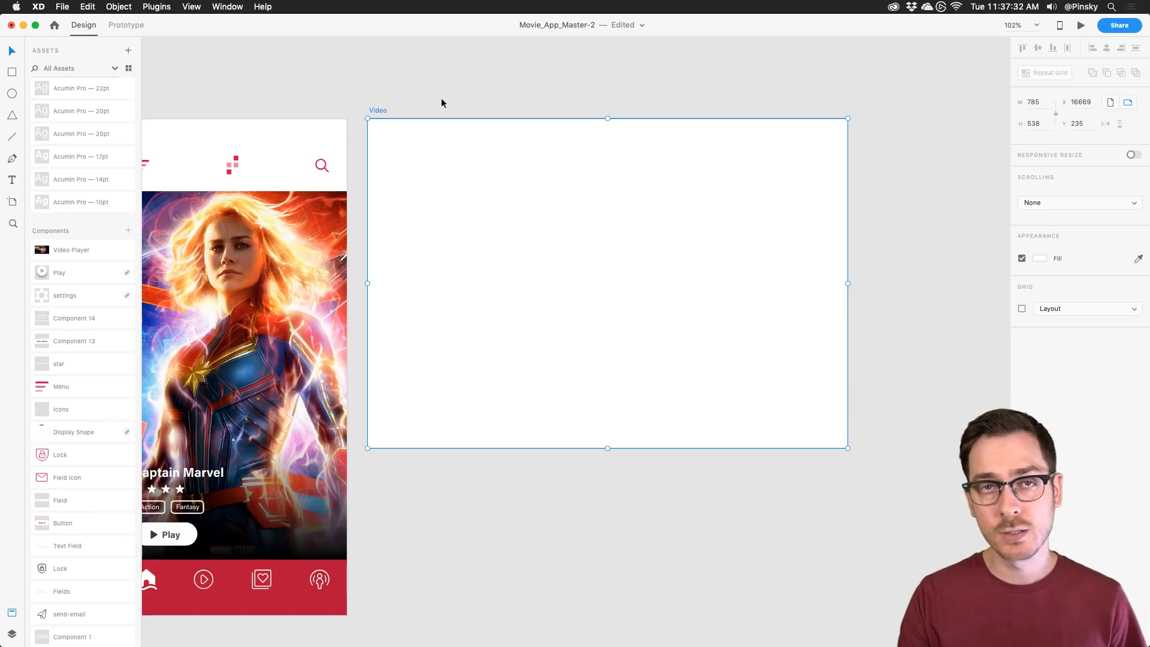
scroll(441, 99, left, 3)
scroll(426, 106, down, 1)
scroll(337, 280, up, 1)
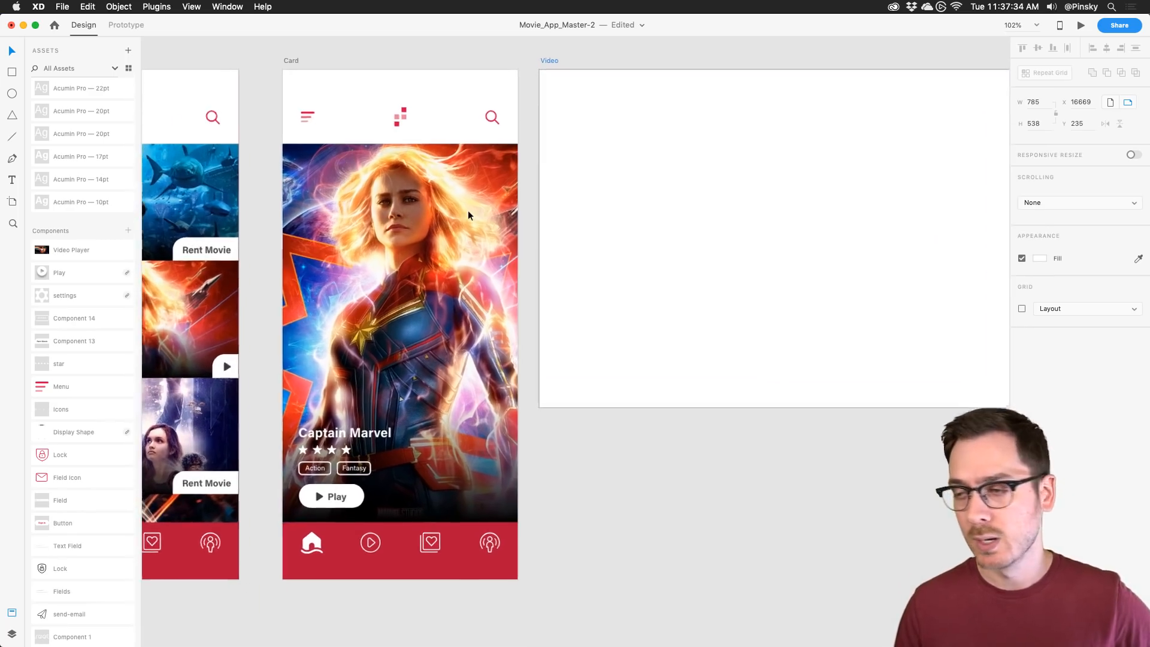
scroll(511, 206, right, 5)
scroll(511, 207, up, 1)
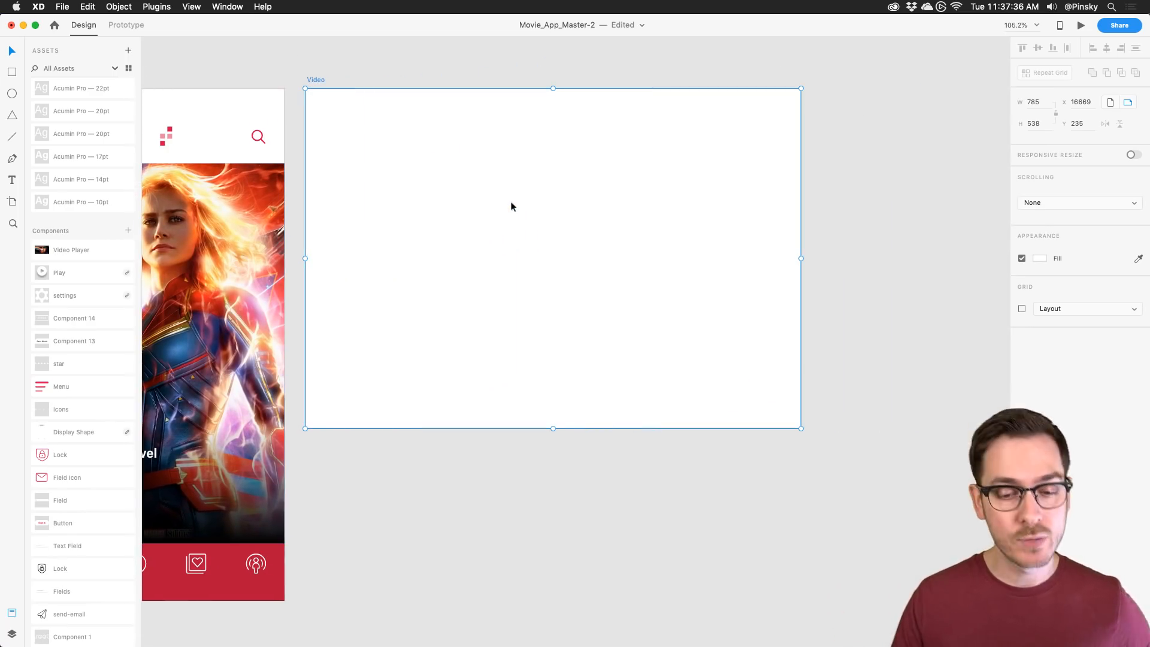
scroll(510, 205, right, 1)
scroll(510, 206, up, 1)
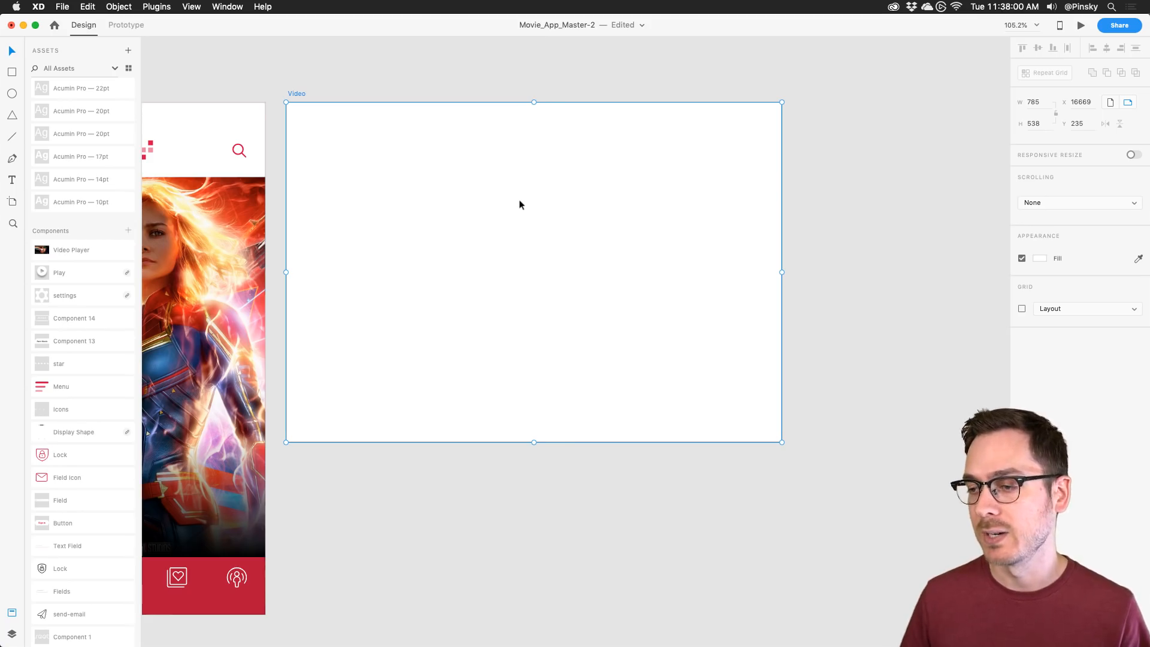
scroll(519, 204, right, 3)
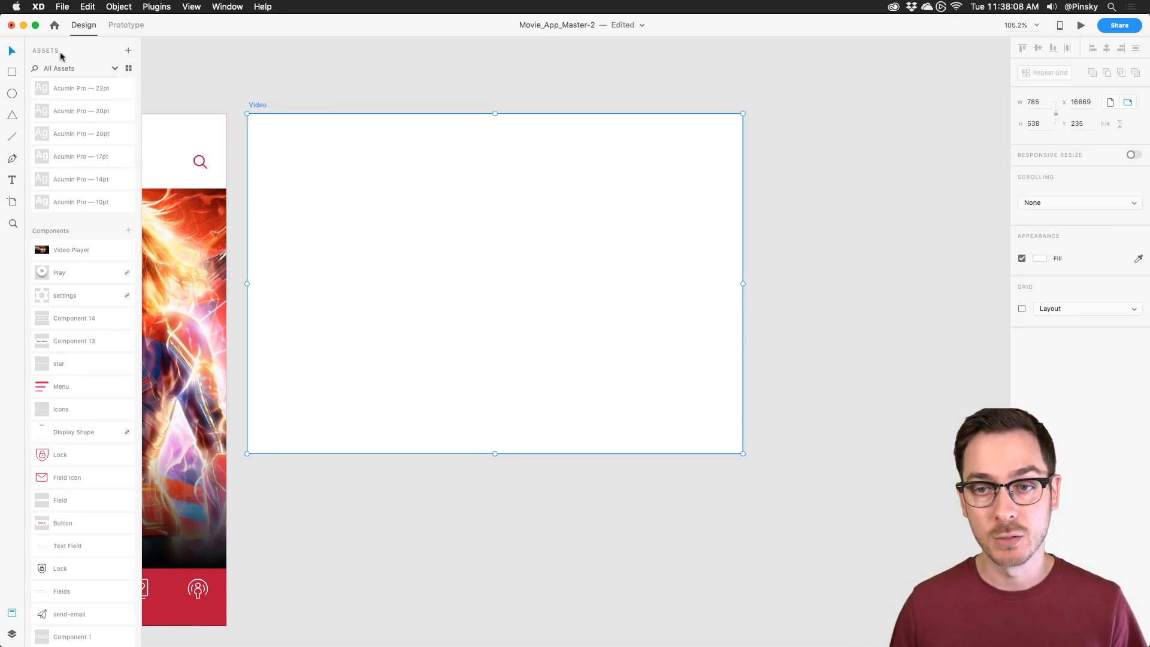
Step: Draw a rectangle on the Video artboard and size it to 1280 × 720
click(13, 72)
drag(269, 157, 639, 378)
drag(521, 282, 553, 279)
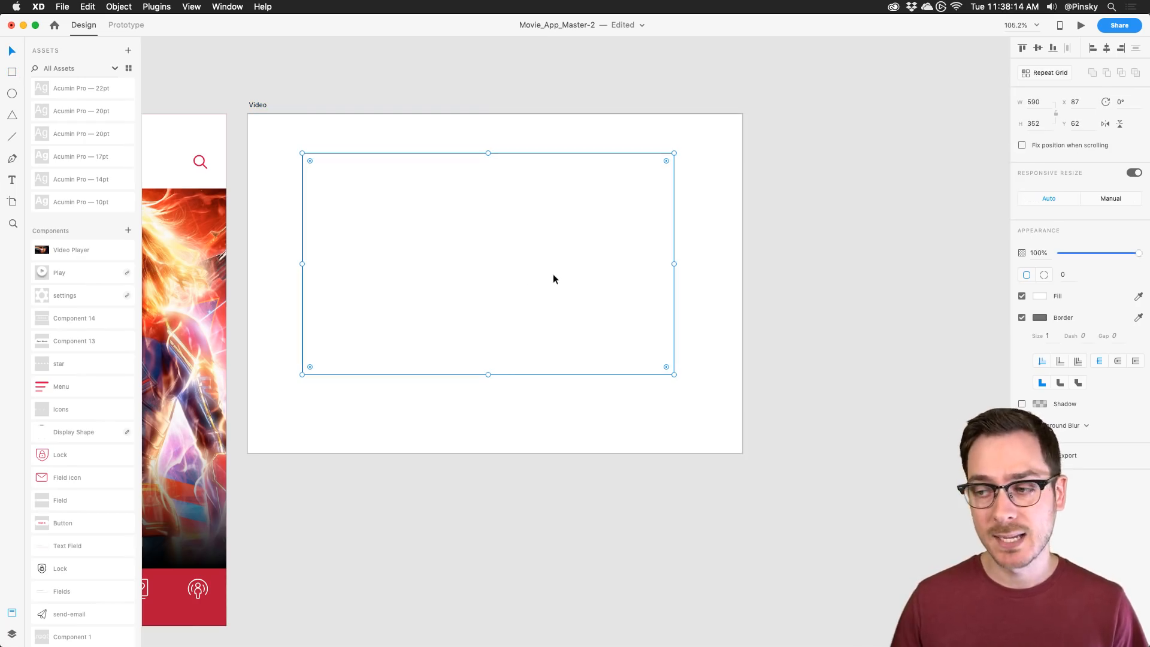
click(1041, 107)
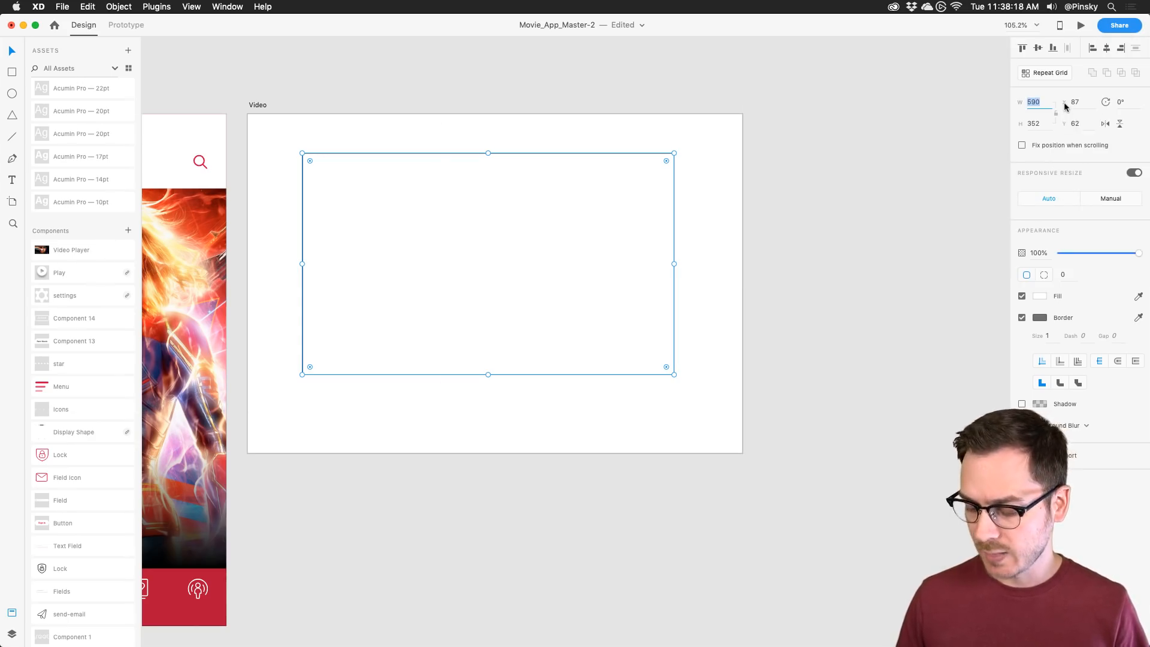
text(120)
key(BackSpace)
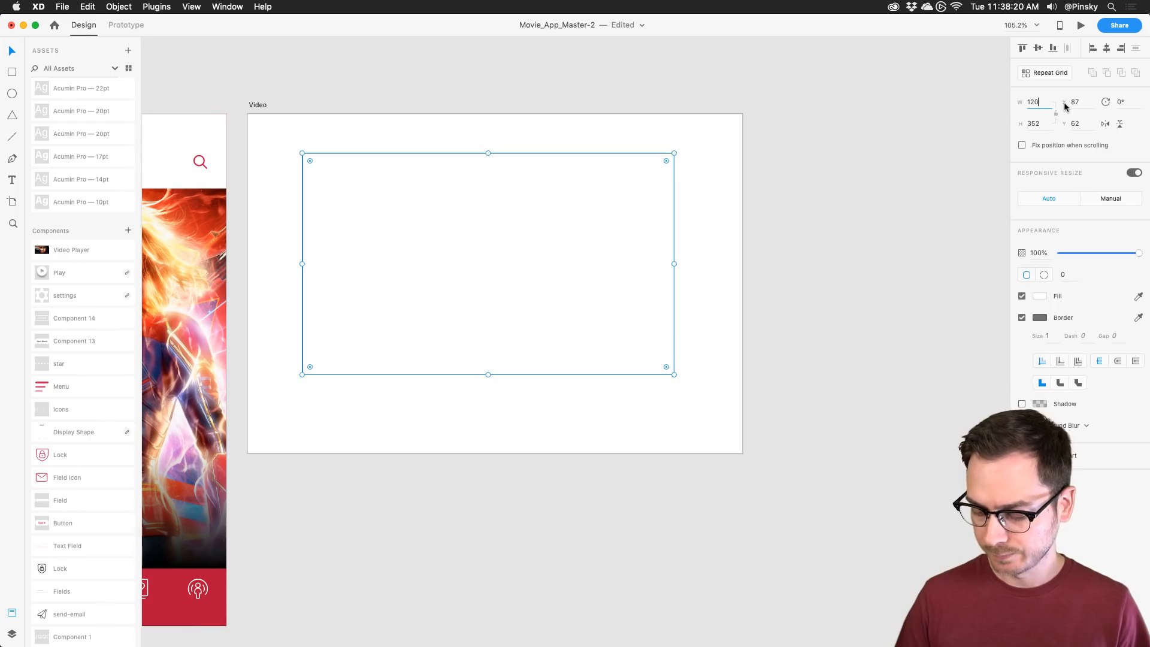
key(BackSpace)
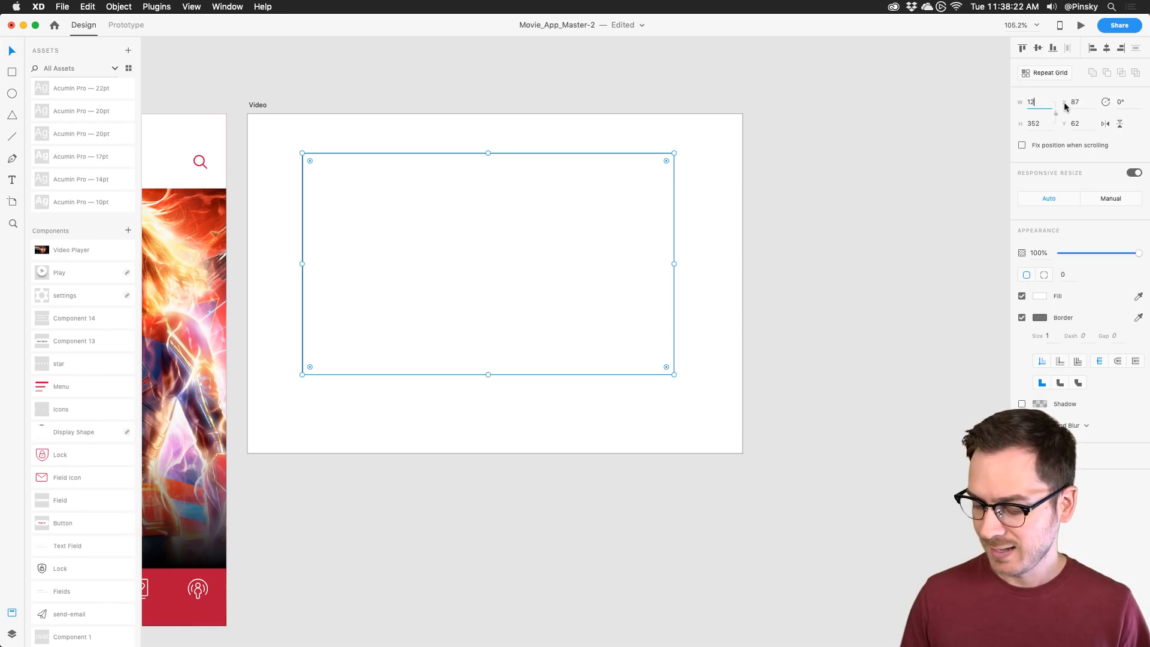
text(80)
key(Tab)
text(720)
key(Return)
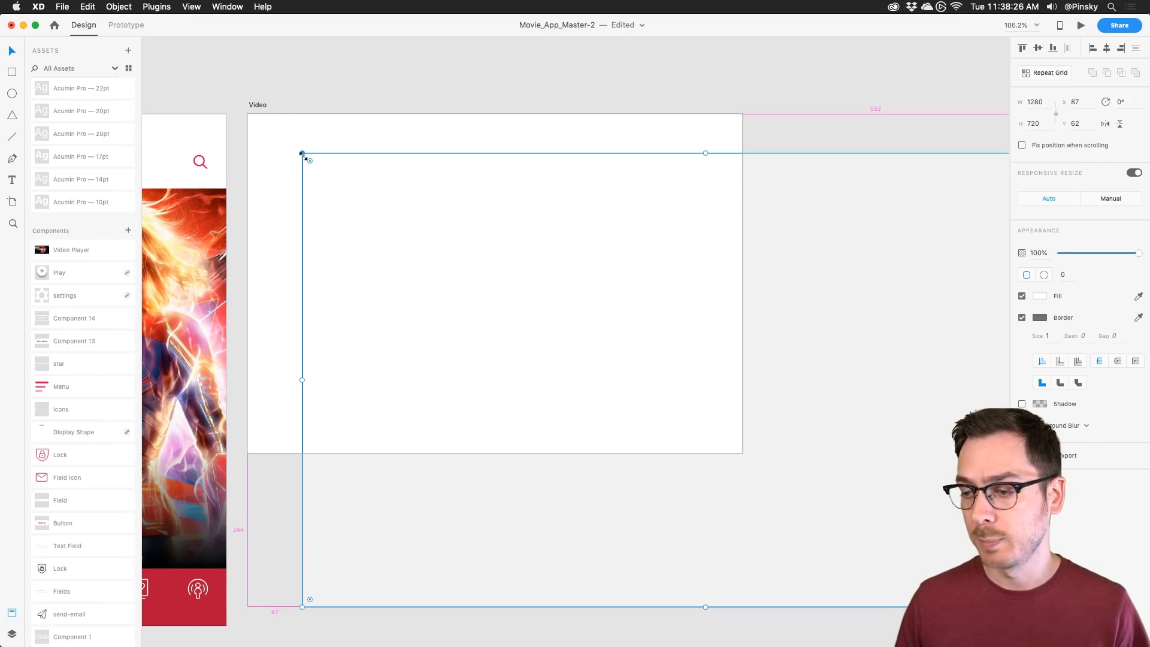
Step: Scale the rectangle to about 642 × 360 in the Video artboard's upper left
drag(303, 153, 478, 278)
drag(652, 344, 442, 249)
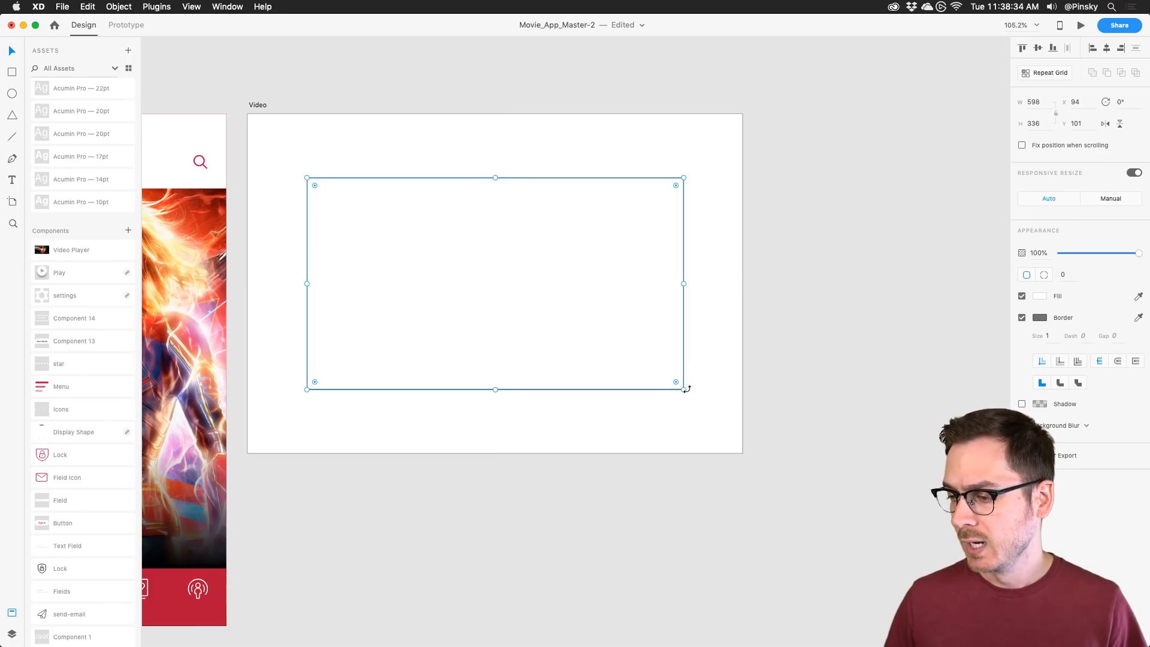
drag(683, 390, 698, 400)
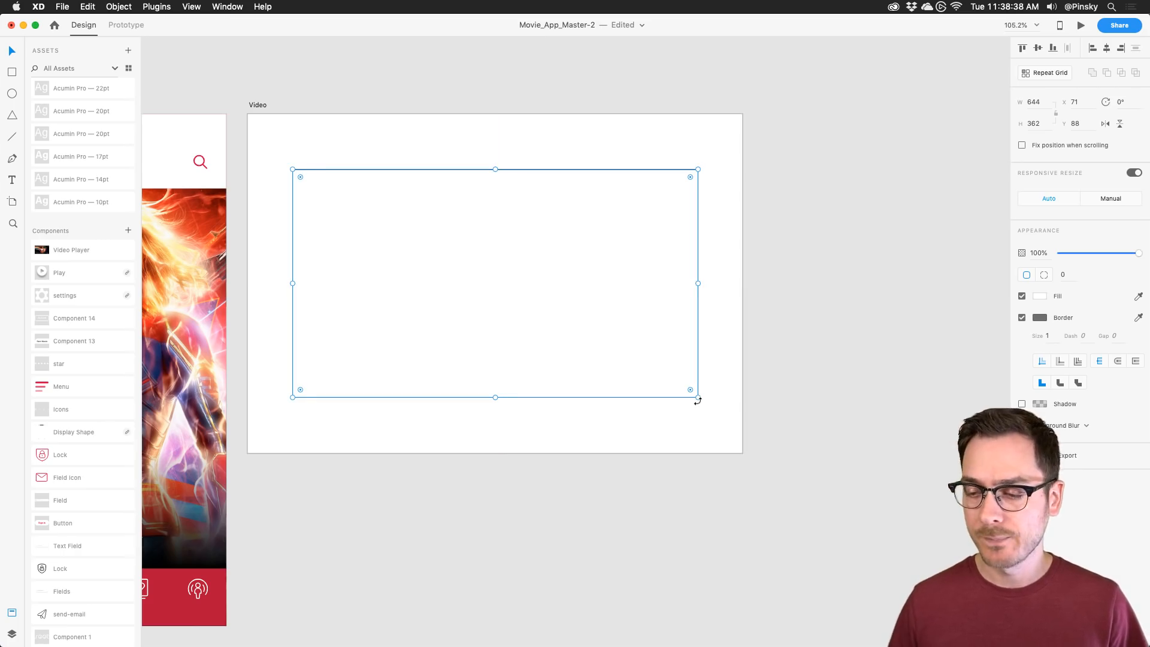
Step: Preview train_dragon2019_feature.jpg in the Movies folder and drop it into the rectangle
key(super+Tab)
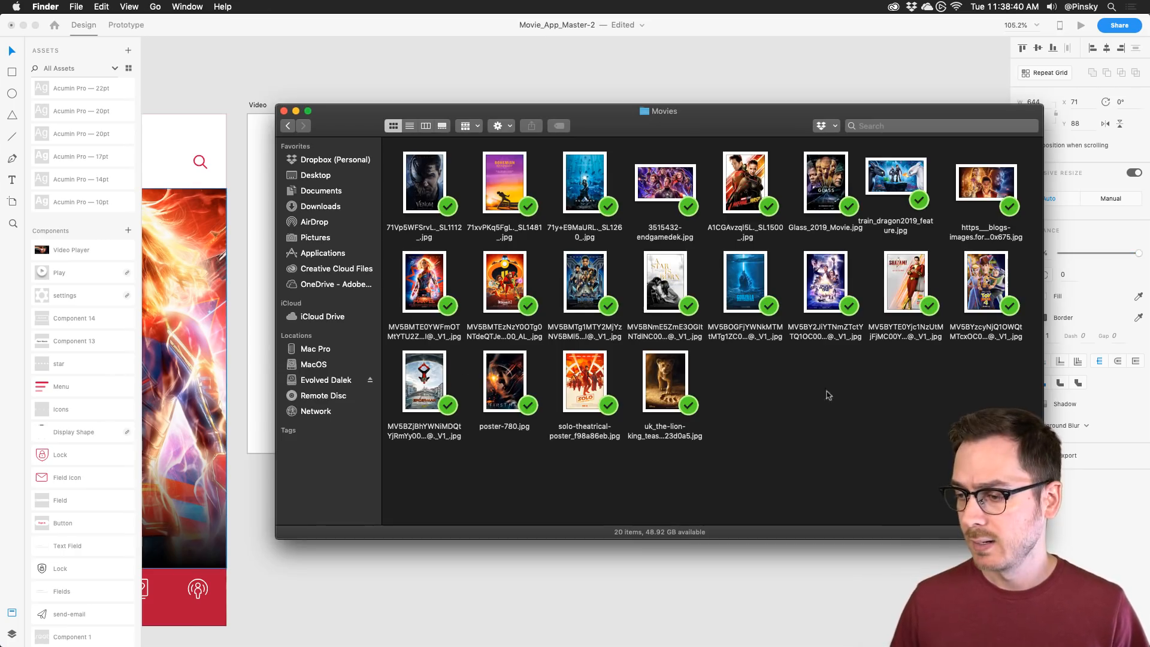
click(906, 178)
key(space)
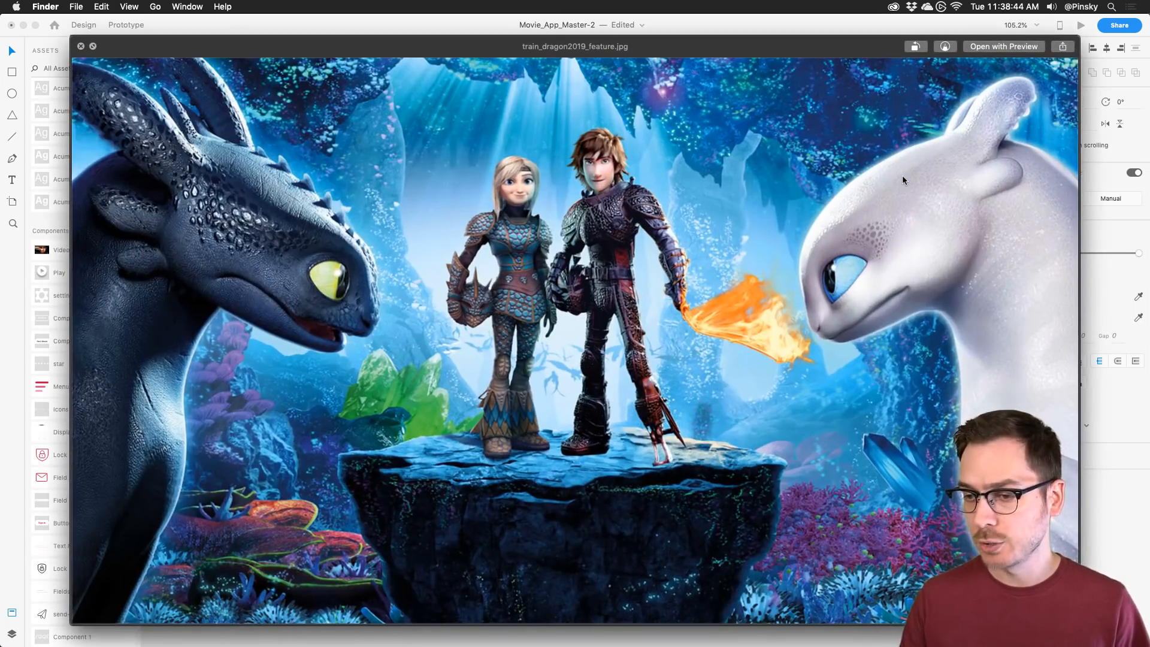
key(space)
drag(896, 172, 470, 261)
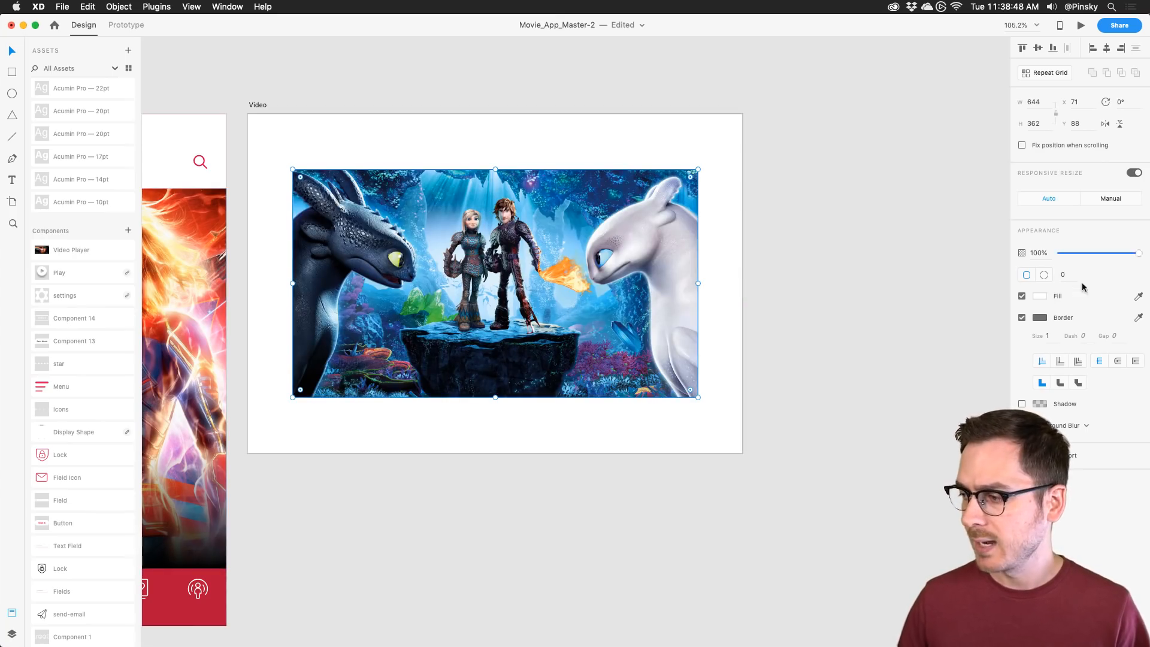
Step: Uncheck Border on the 644 × 362 dragon still and zoom in on the Video artboard
click(1021, 318)
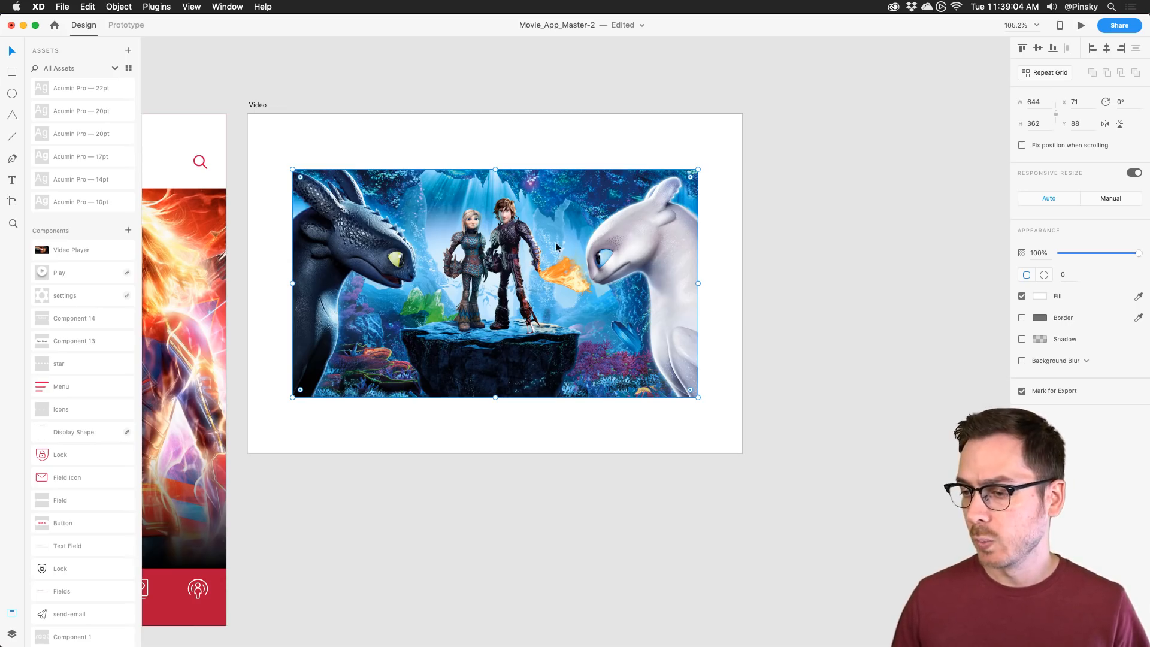
scroll(555, 242, up, 4)
scroll(555, 242, left, 2)
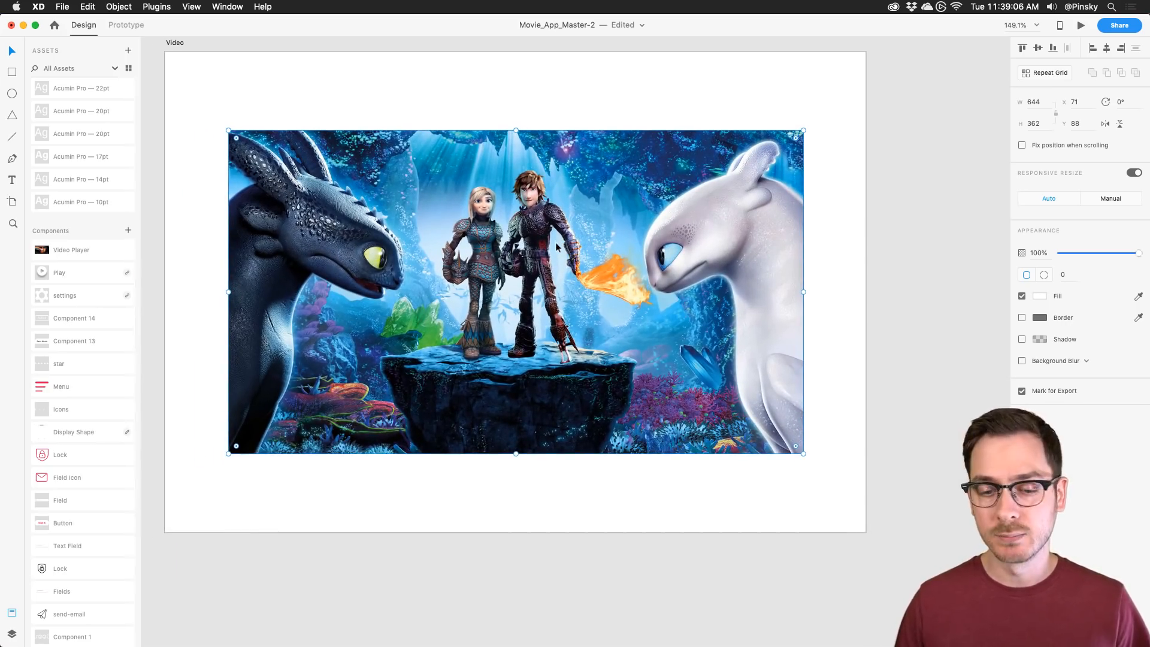
Step: Draw a 75 × 75 white circle over the movie still with the Ellipse tool
click(11, 94)
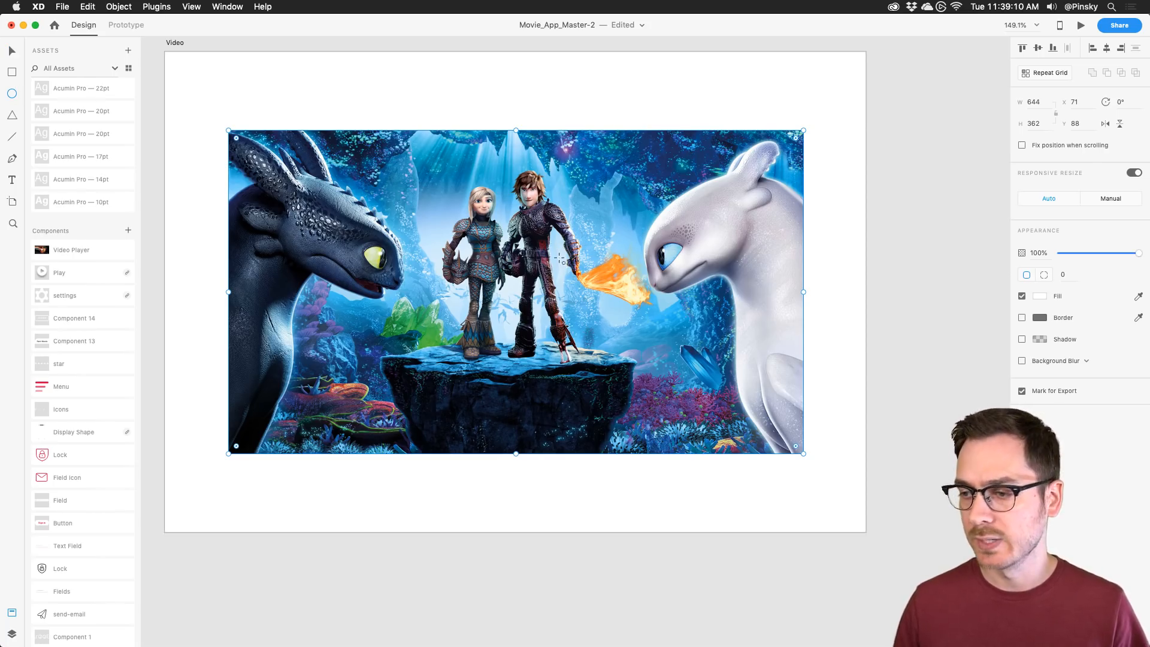
drag(483, 225, 550, 293)
key(v)
drag(530, 245, 463, 236)
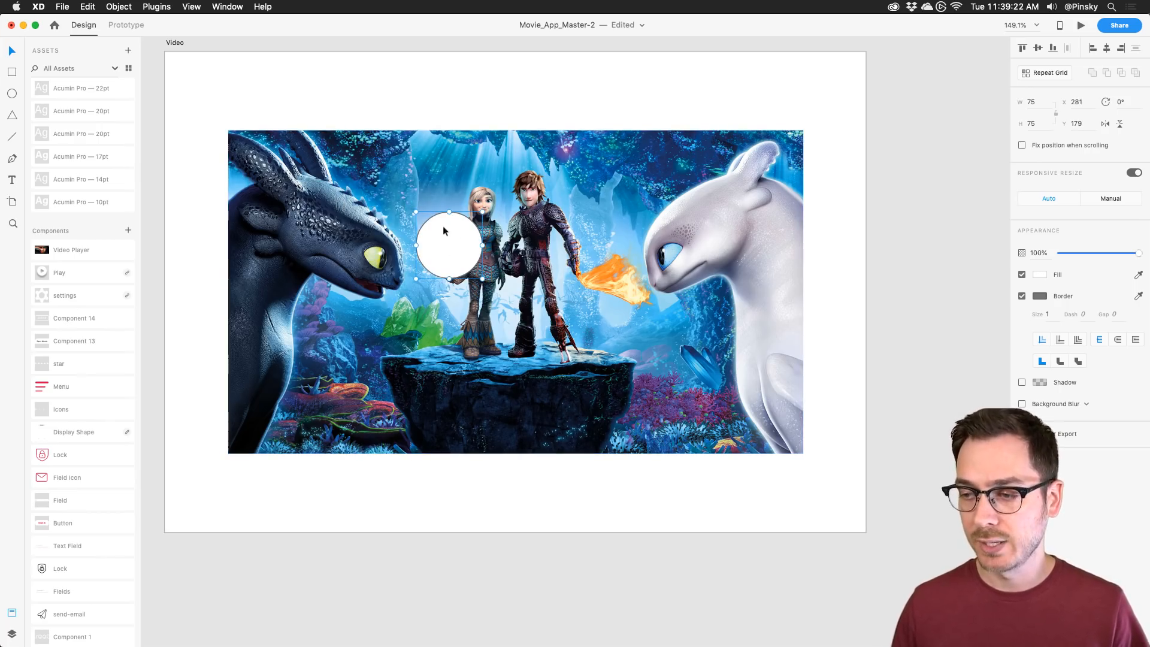
Step: Centre the circle horizontally and vertically on the still and turn off borders on both
shift+click(591, 187)
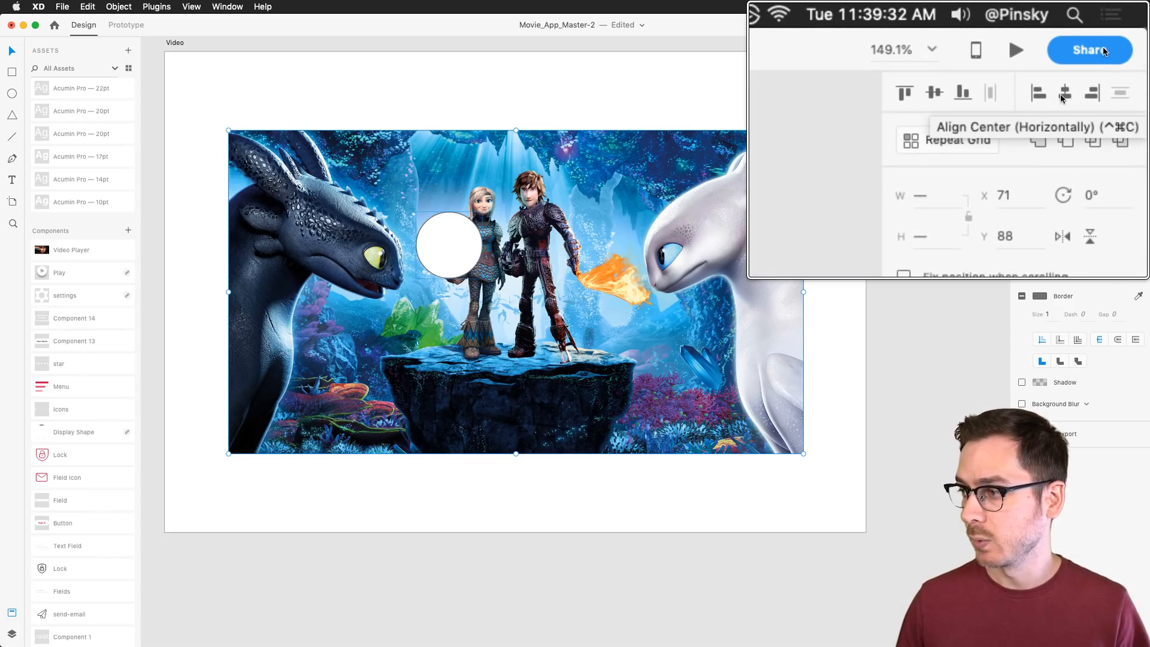
click(1061, 96)
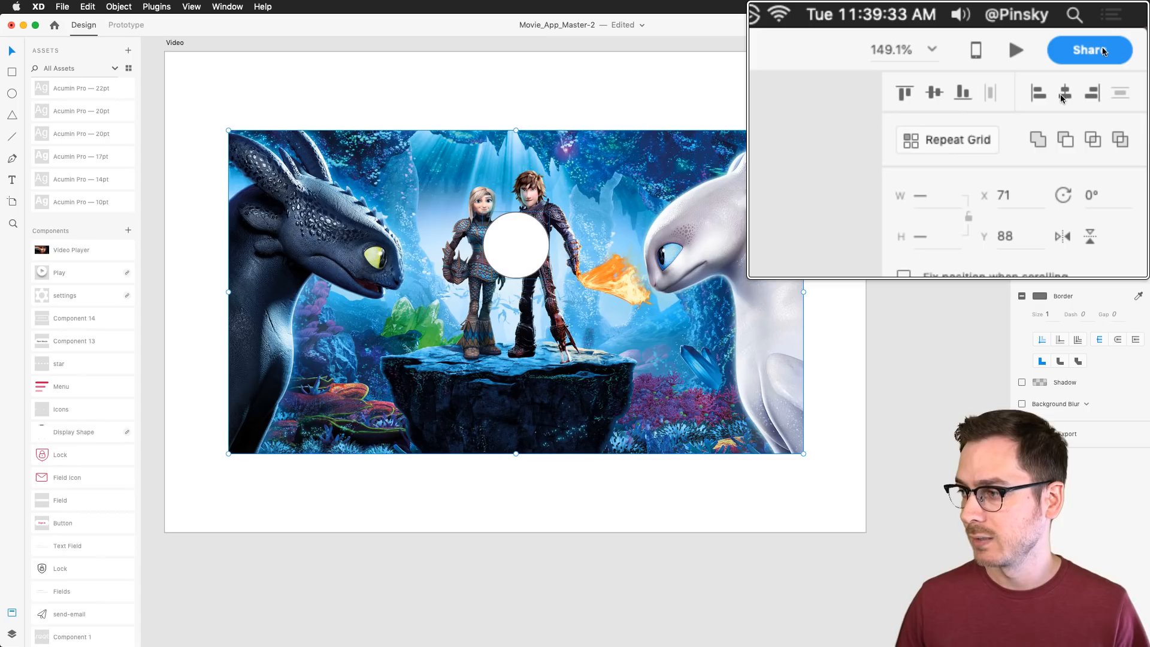
click(945, 93)
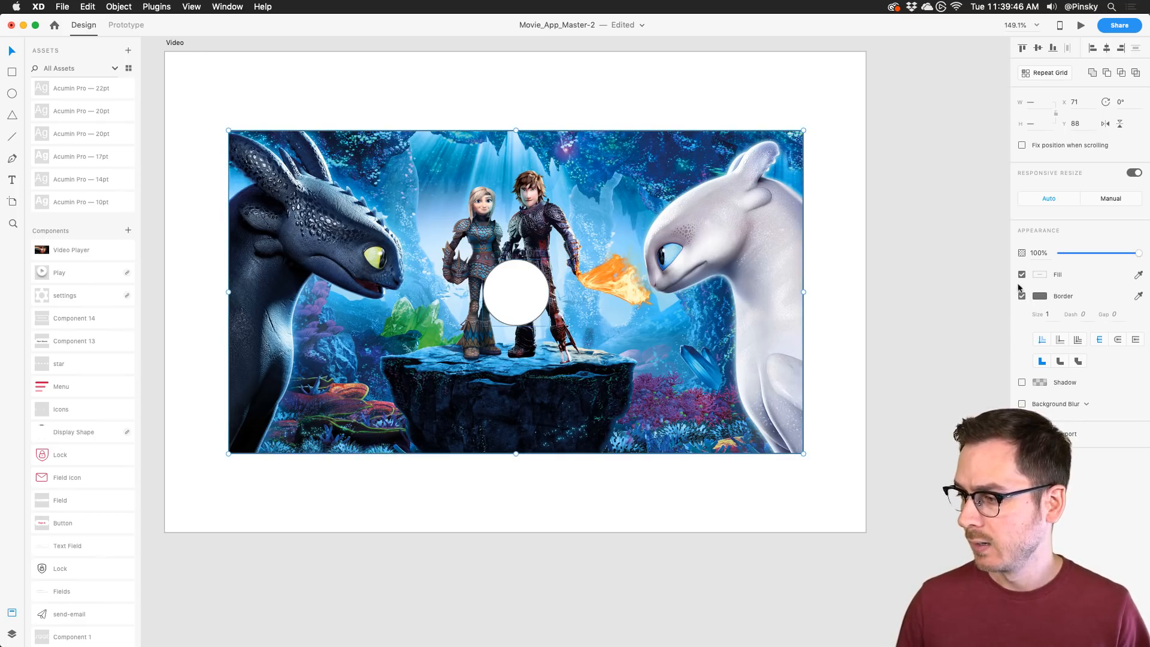
click(572, 108)
click(514, 311)
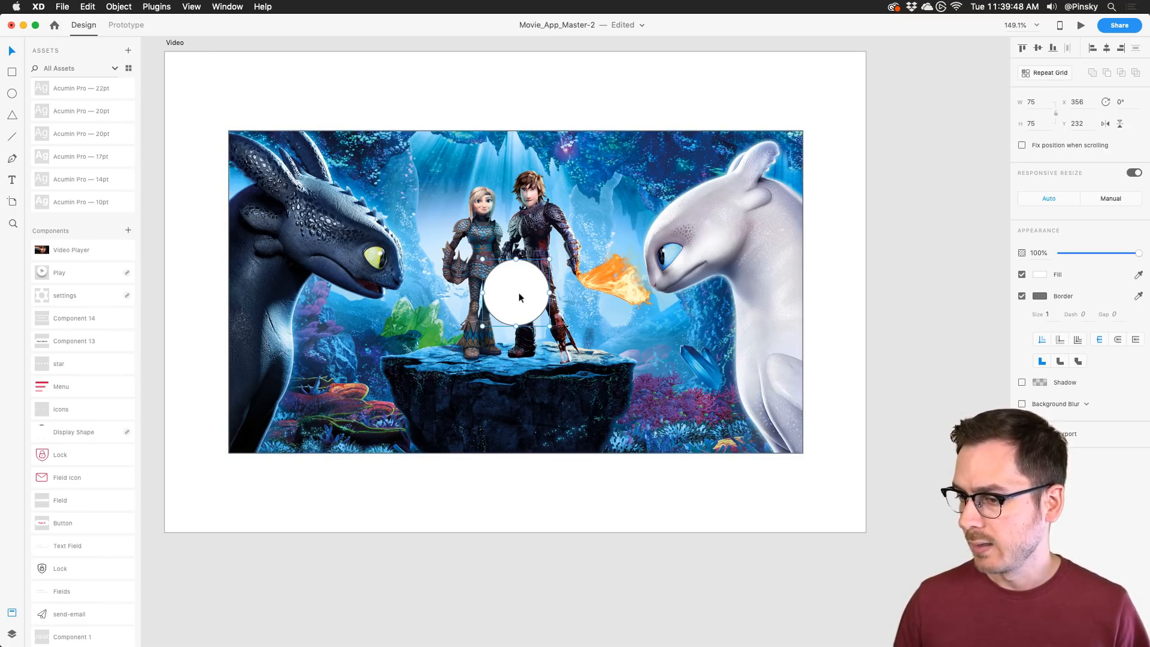
shift+click(767, 232)
click(1021, 295)
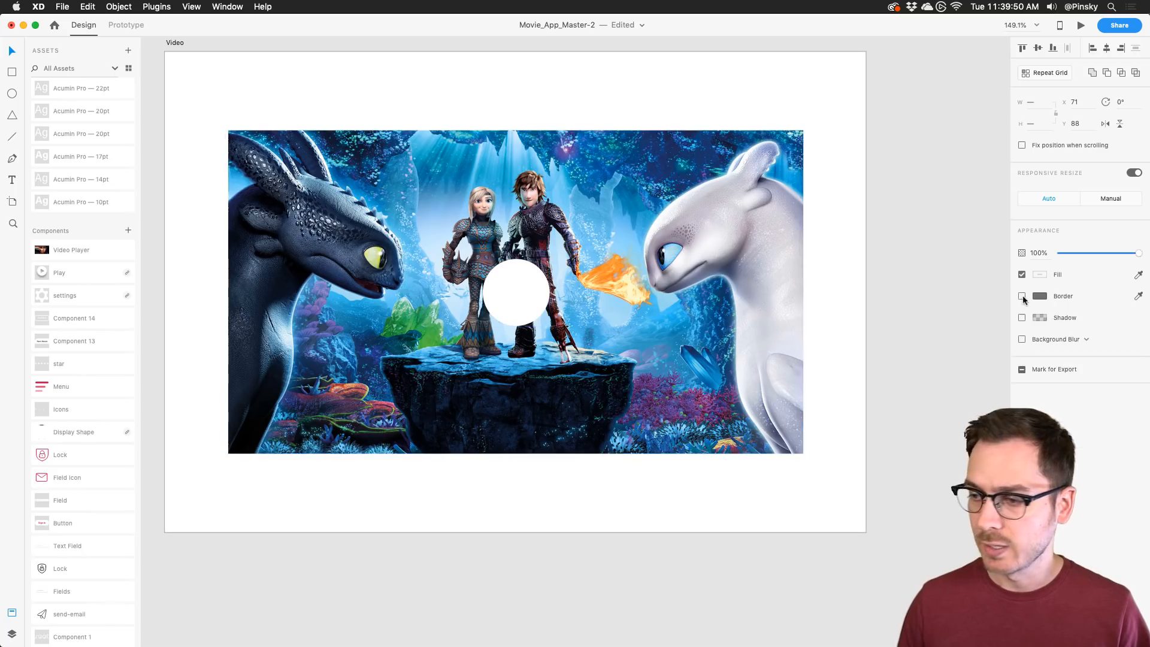
click(539, 292)
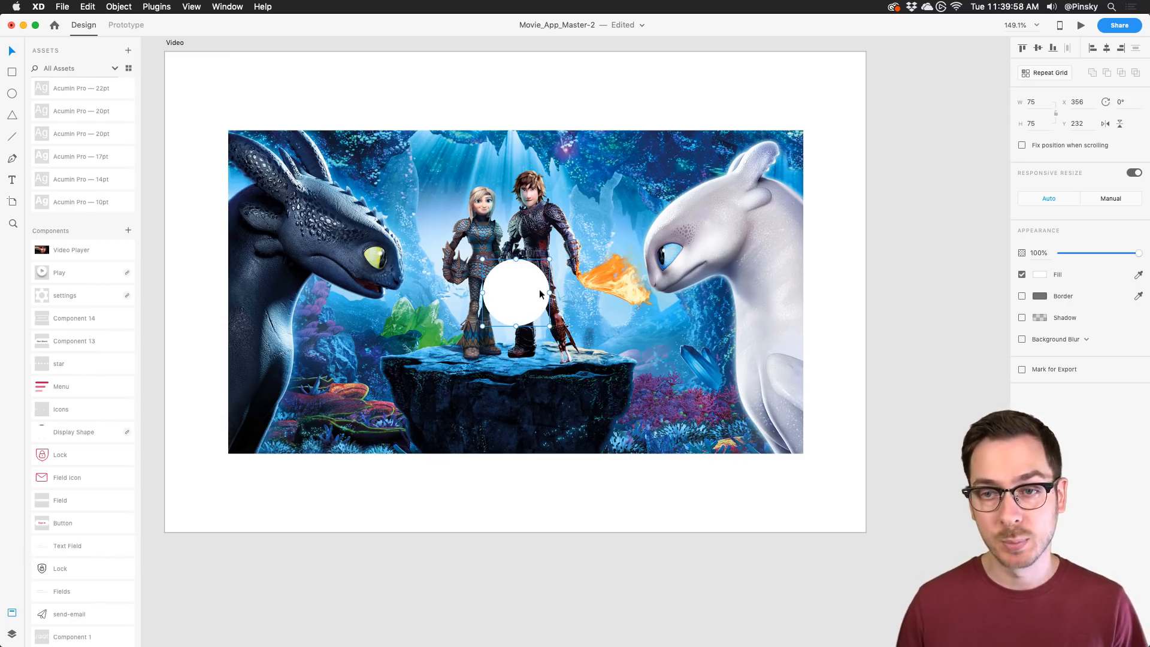
Step: Draw a small triangle inside the white circle with the Polygon tool
scroll(59, 192, up, 5)
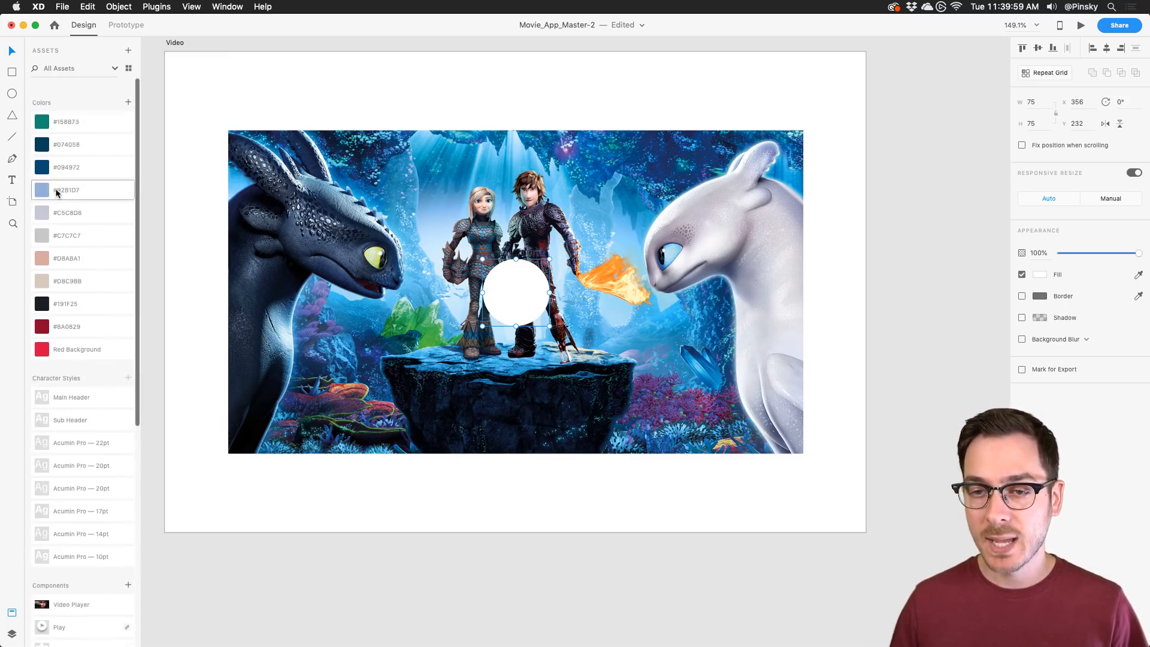
click(10, 117)
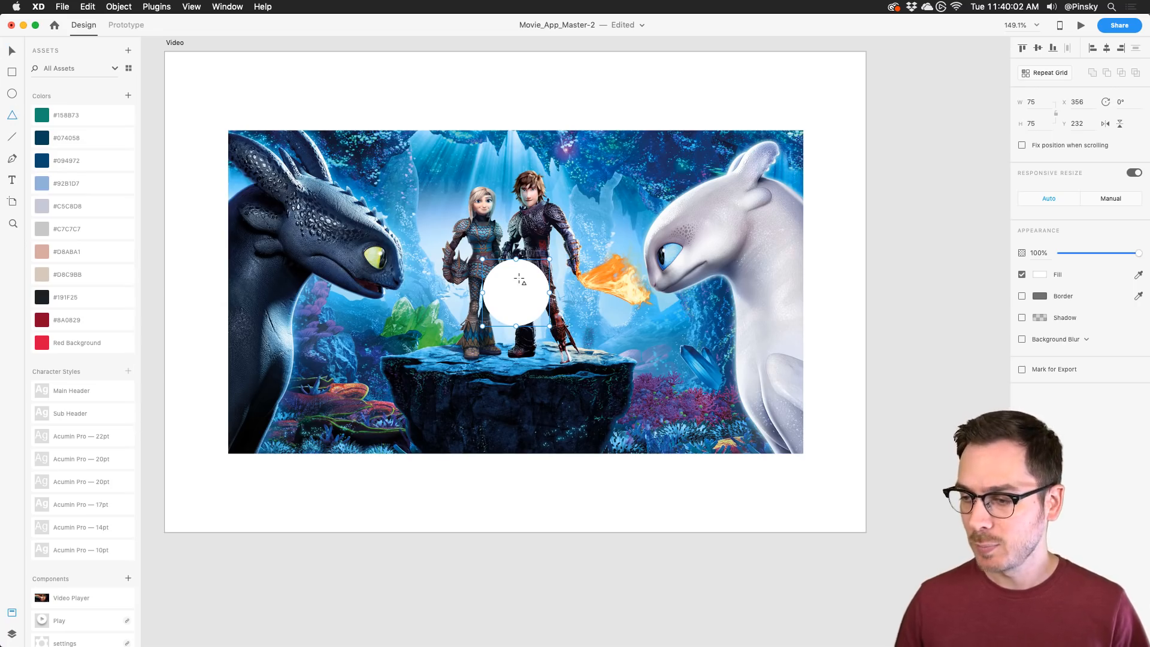
scroll(520, 279, up, 5)
mouse_move(492, 277)
mouse_down()
mouse_move(557, 334)
mouse_move(568, 313)
mouse_move(533, 308)
mouse_move(547, 307)
mouse_up()
Step: Round the triangle's corners, nudge it into place and turn off its border
key(v)
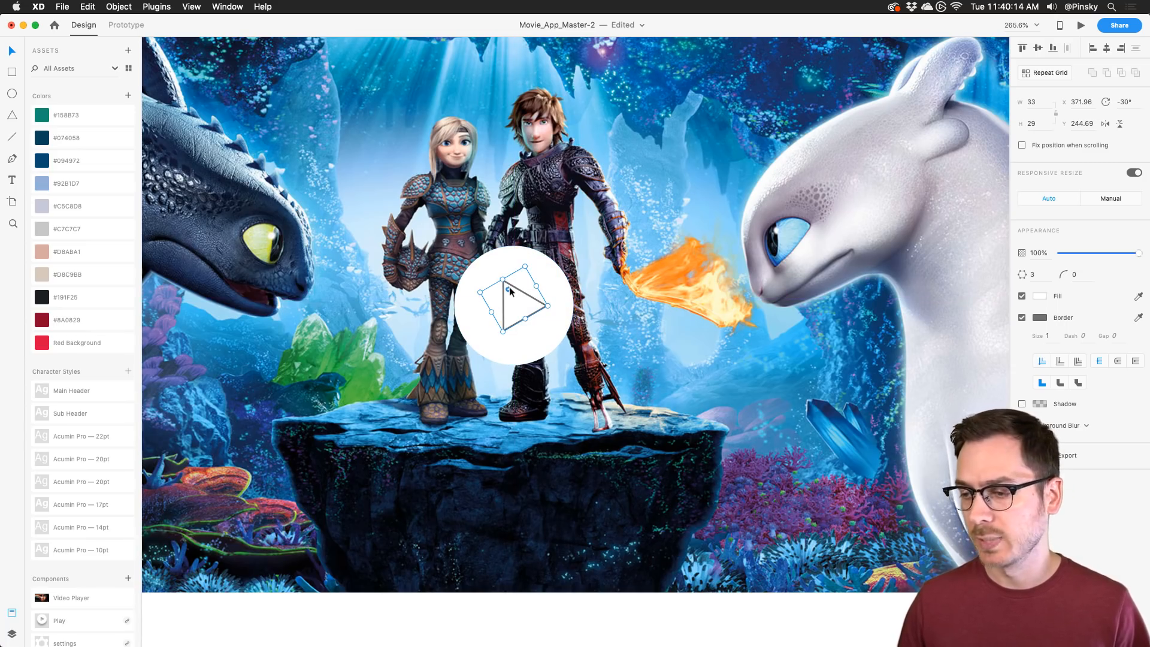
drag(509, 291, 509, 283)
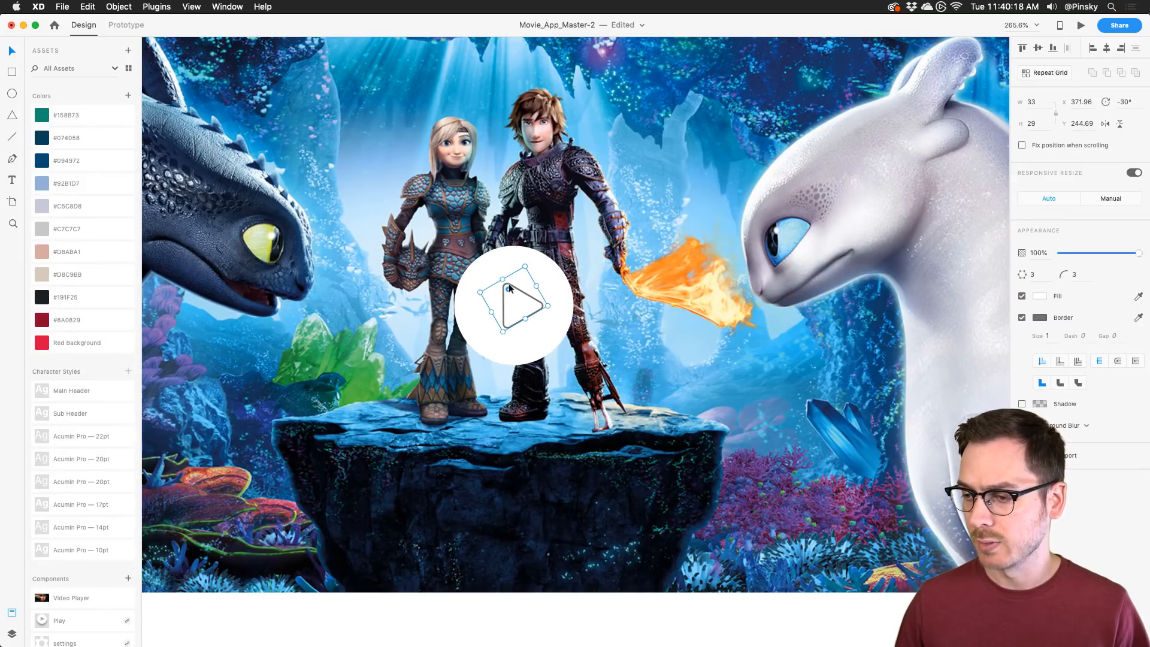
key(Left)
key(Left)
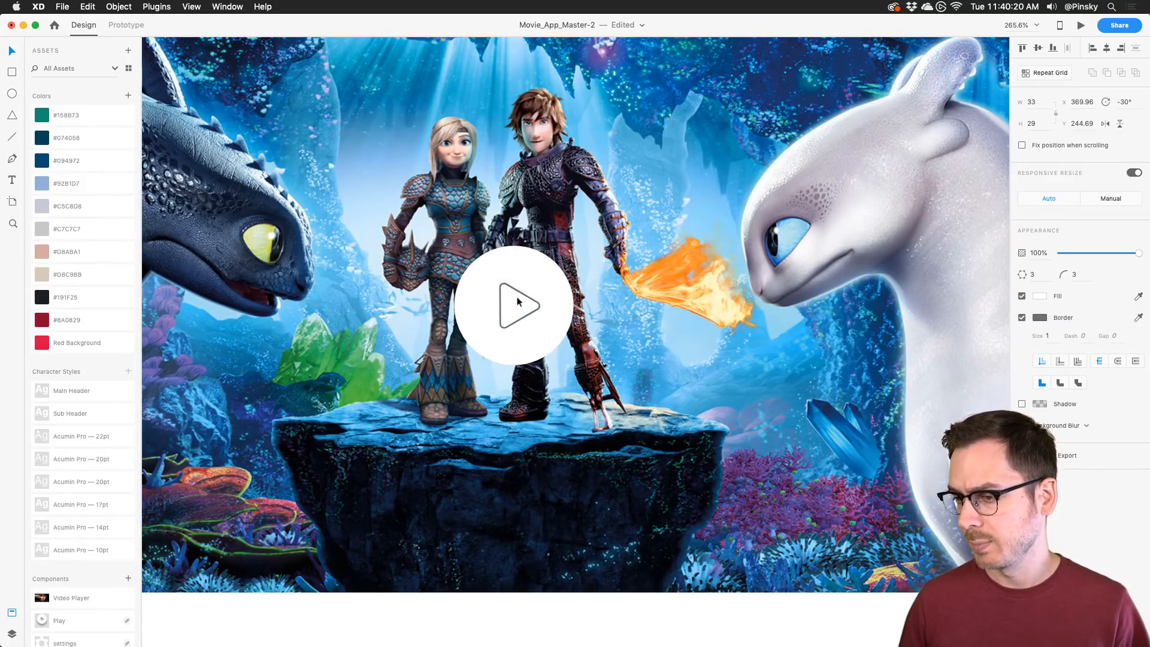
key(Right)
key(Left)
scroll(519, 301, down, 5)
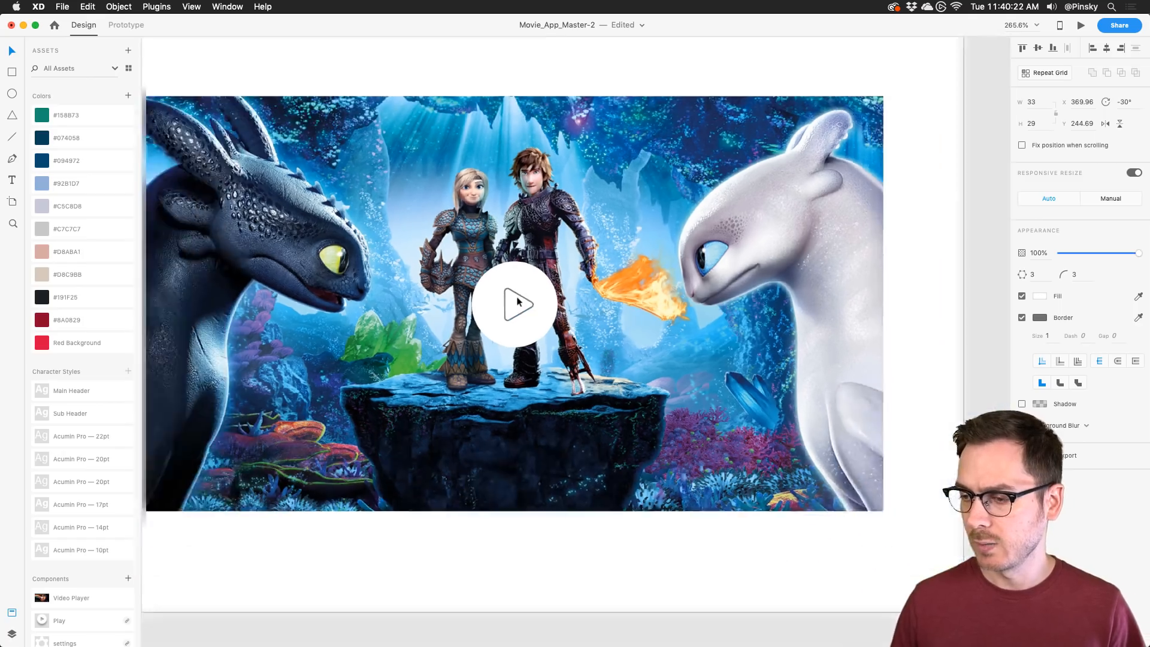
scroll(518, 301, up, 5)
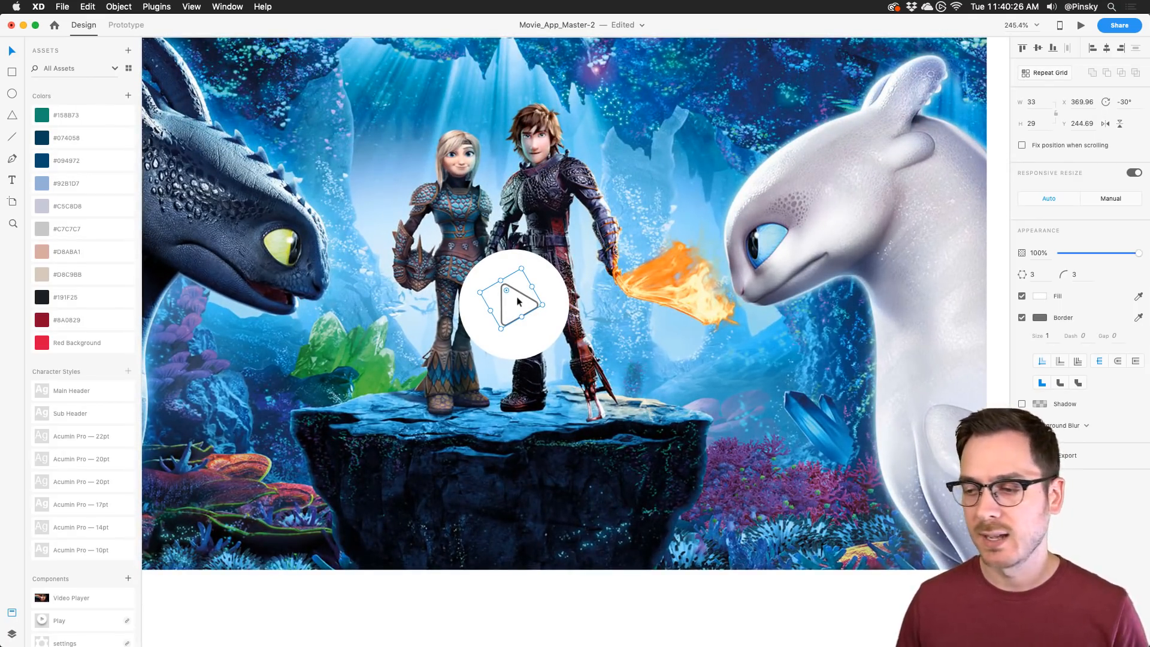
click(1022, 317)
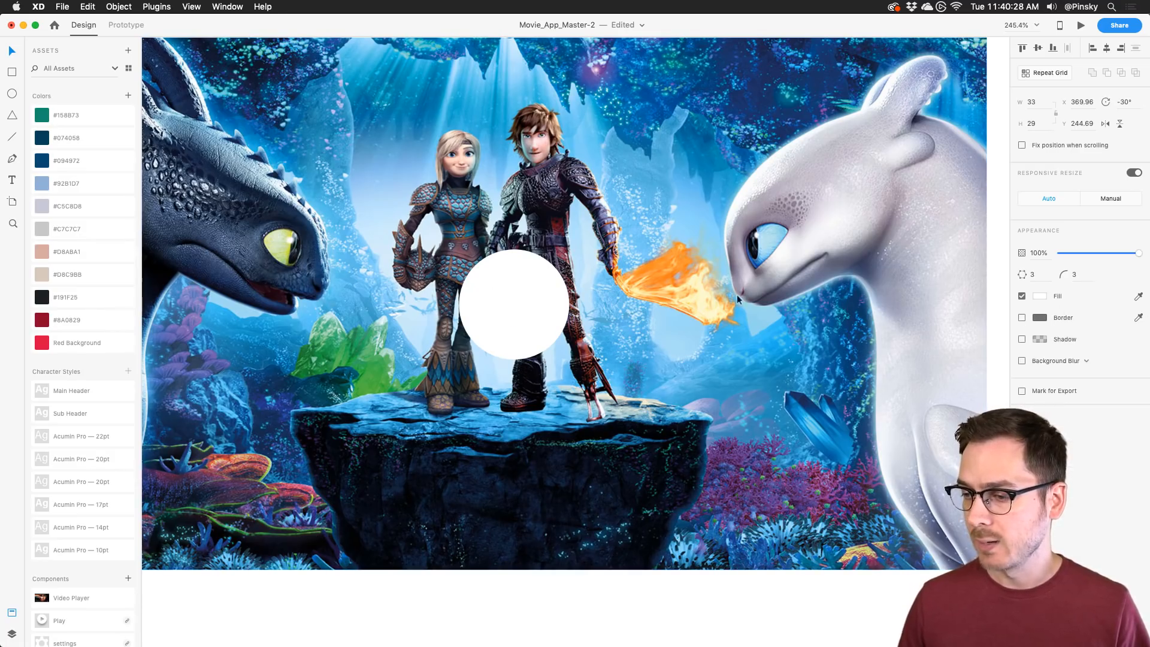
click(560, 284)
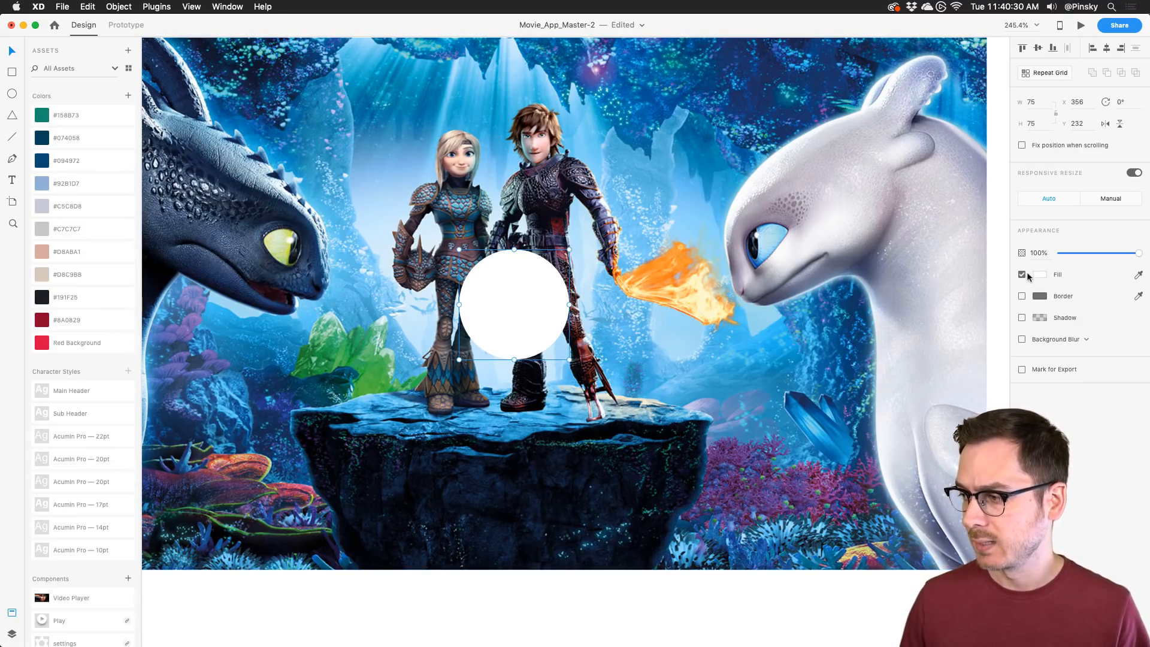
Step: Give the circle a dark grey #3E3E3E fill and background blur with brightness -28
click(1039, 275)
drag(939, 271, 875, 287)
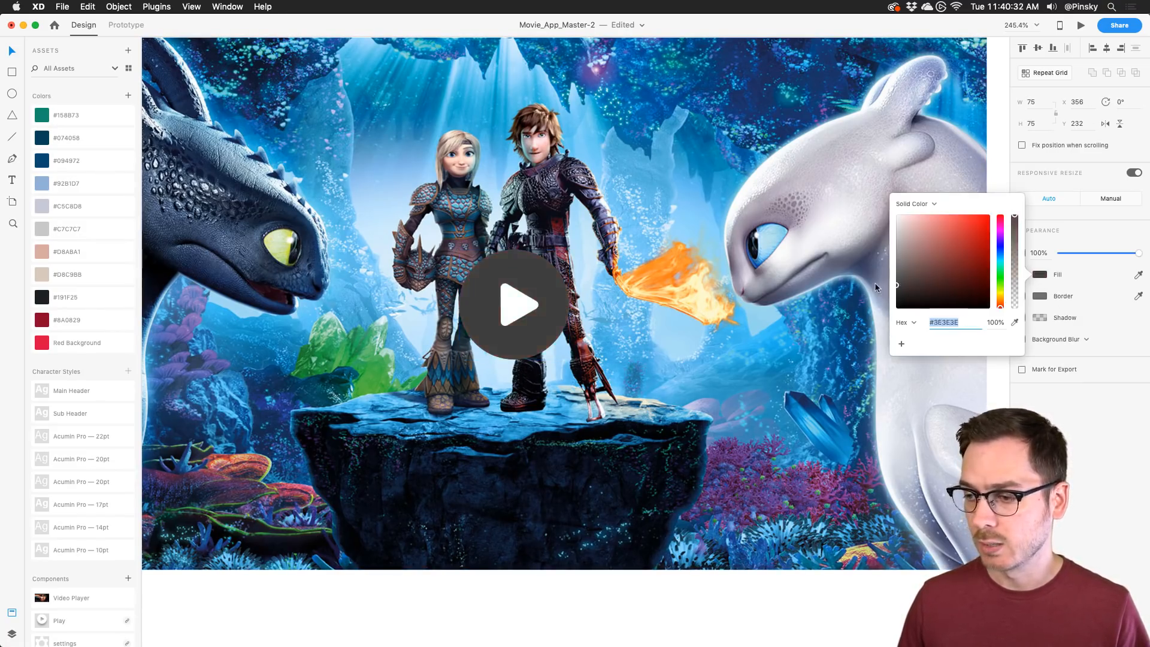
click(1019, 399)
click(1021, 340)
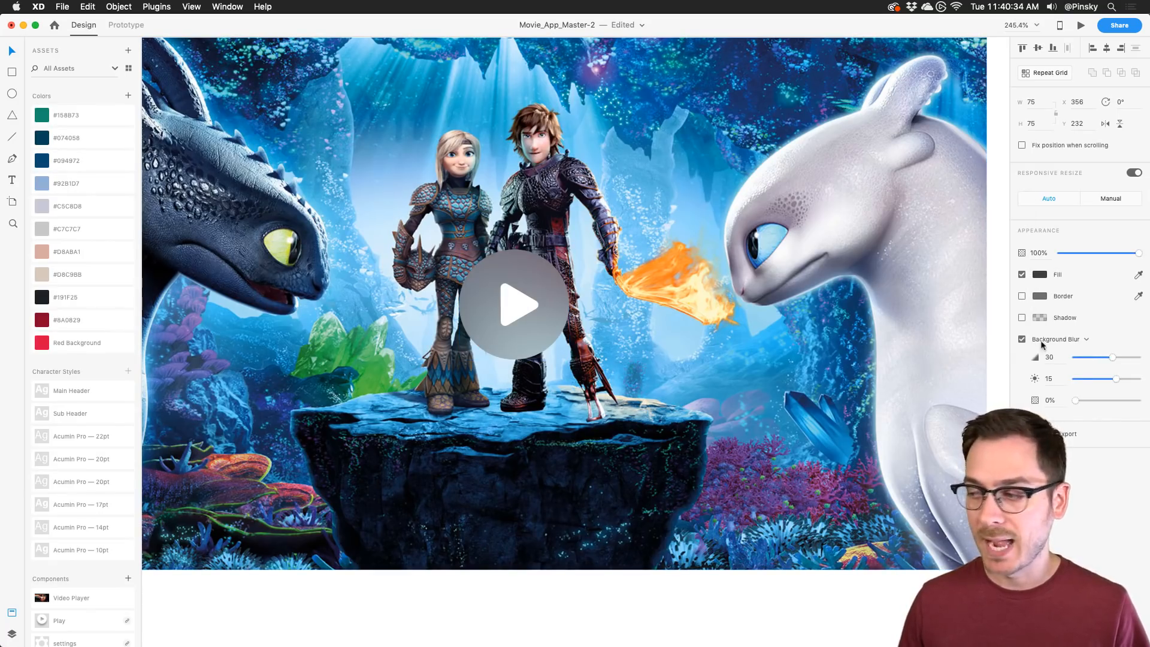
drag(1116, 379, 1090, 380)
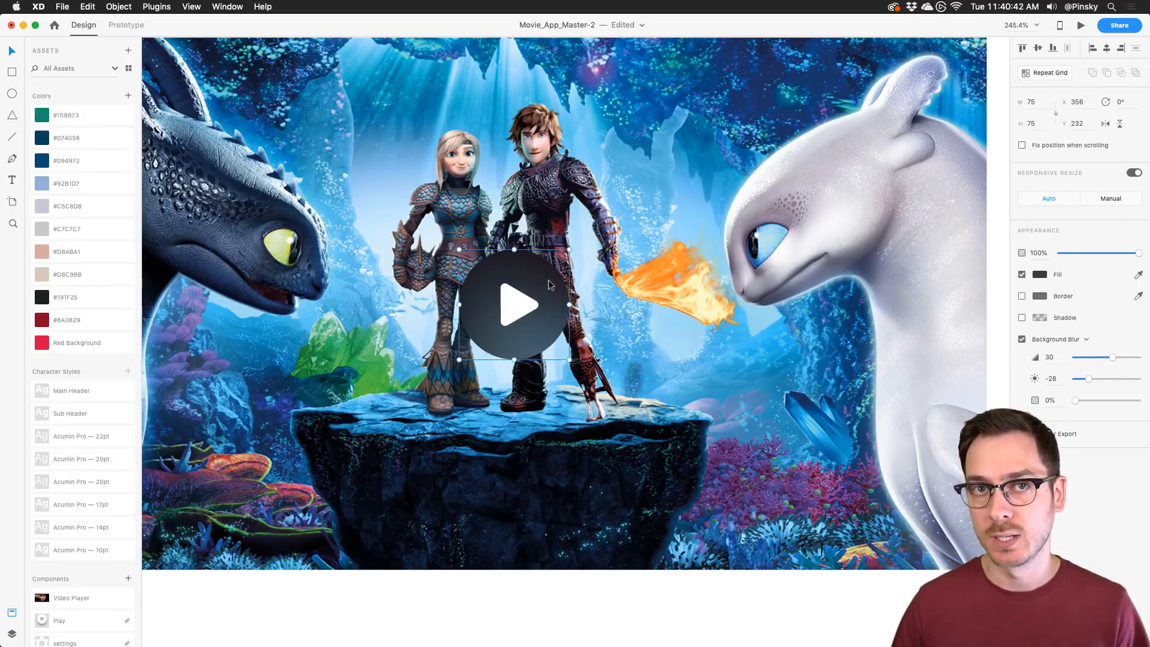
Step: Subtract the triangle from the circle to cut out the play symbol
click(531, 300)
shift+click(552, 282)
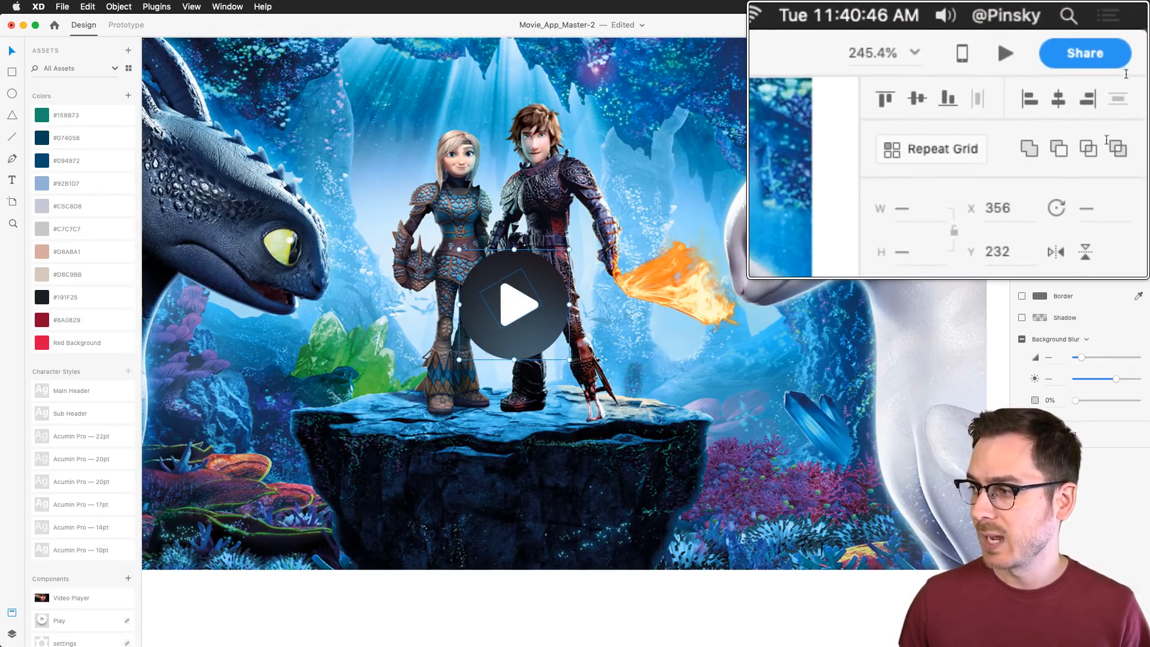
click(1105, 74)
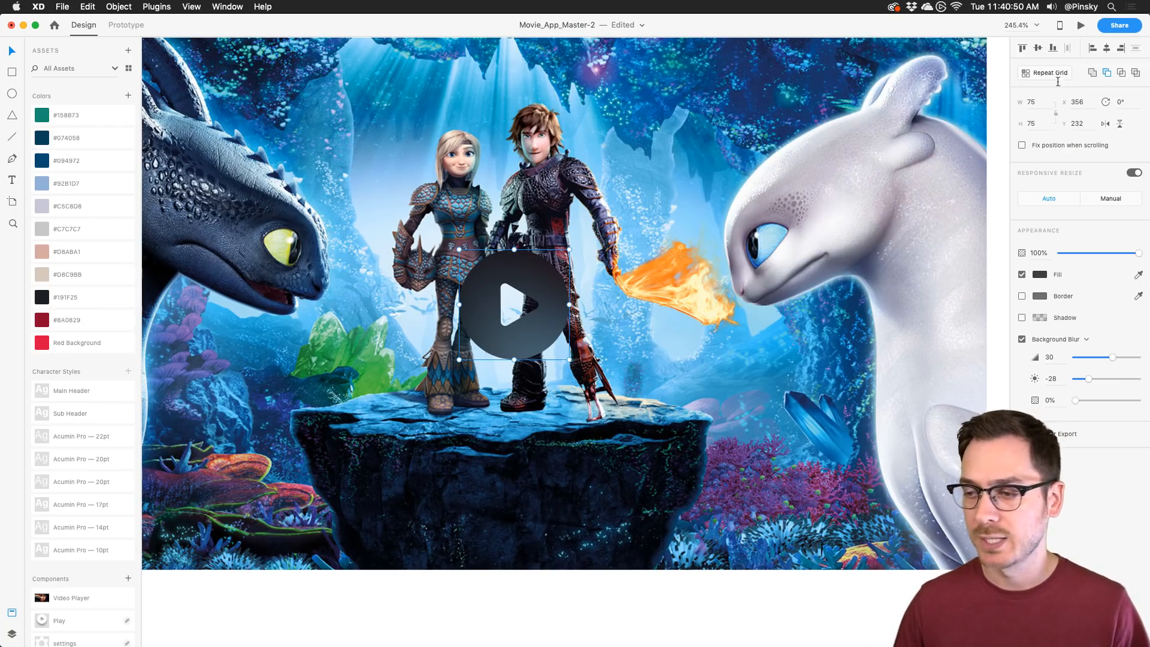
click(719, 206)
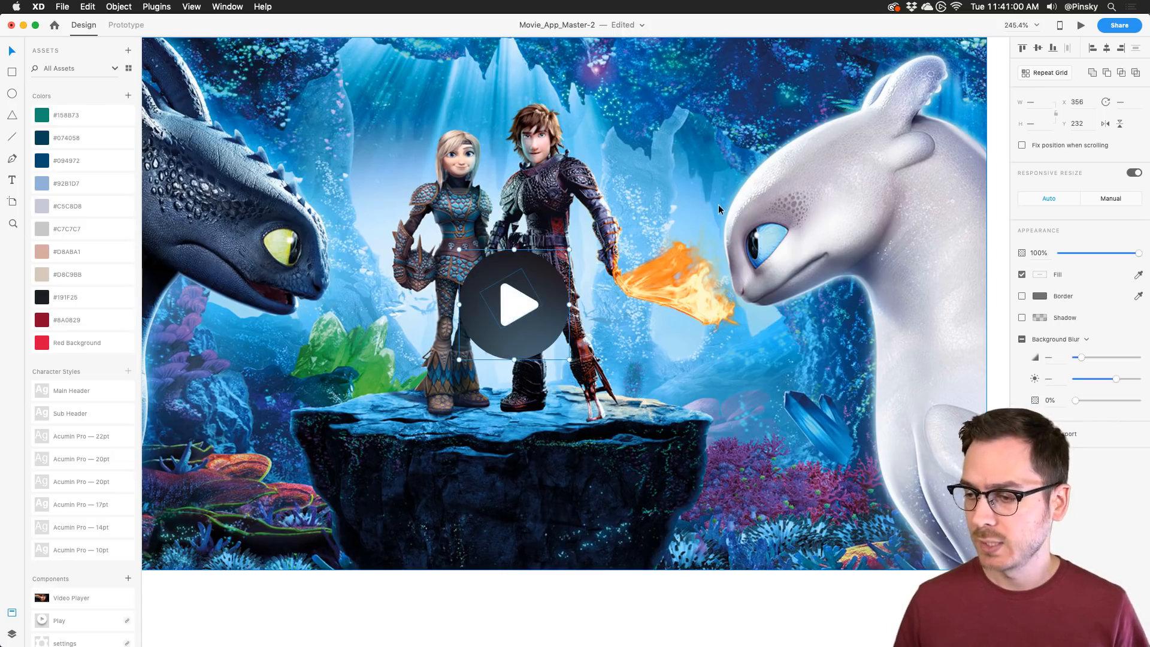
click(561, 293)
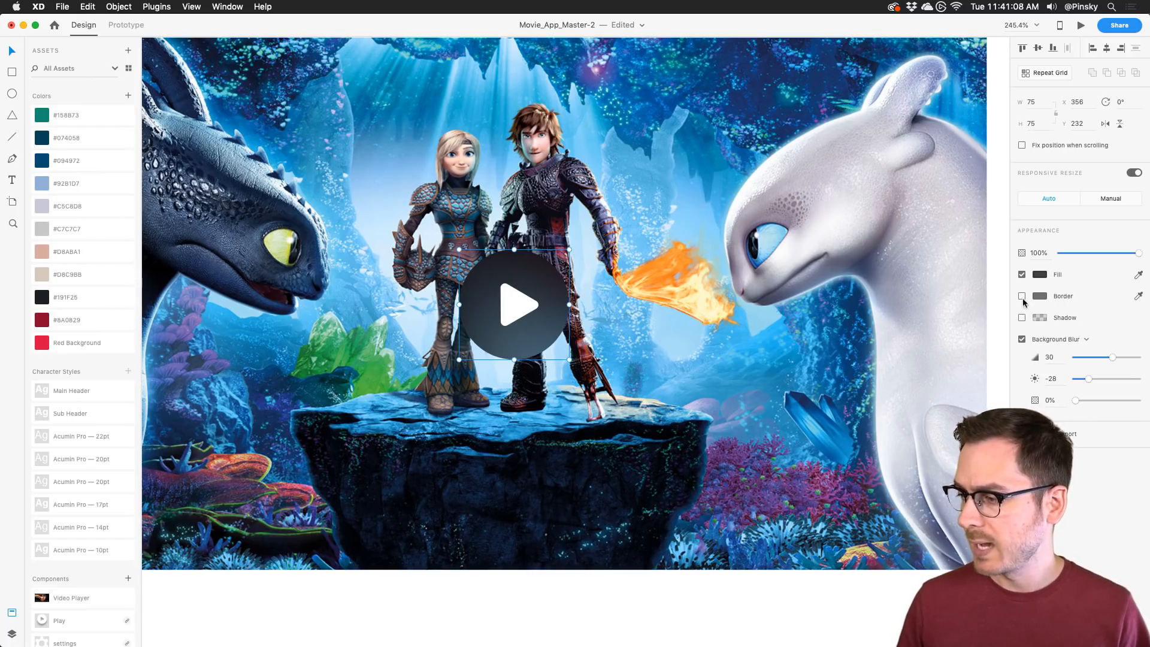
Step: Add a centred white #FFFFFF border at 27% opacity and size 5 to the play circle
click(1022, 296)
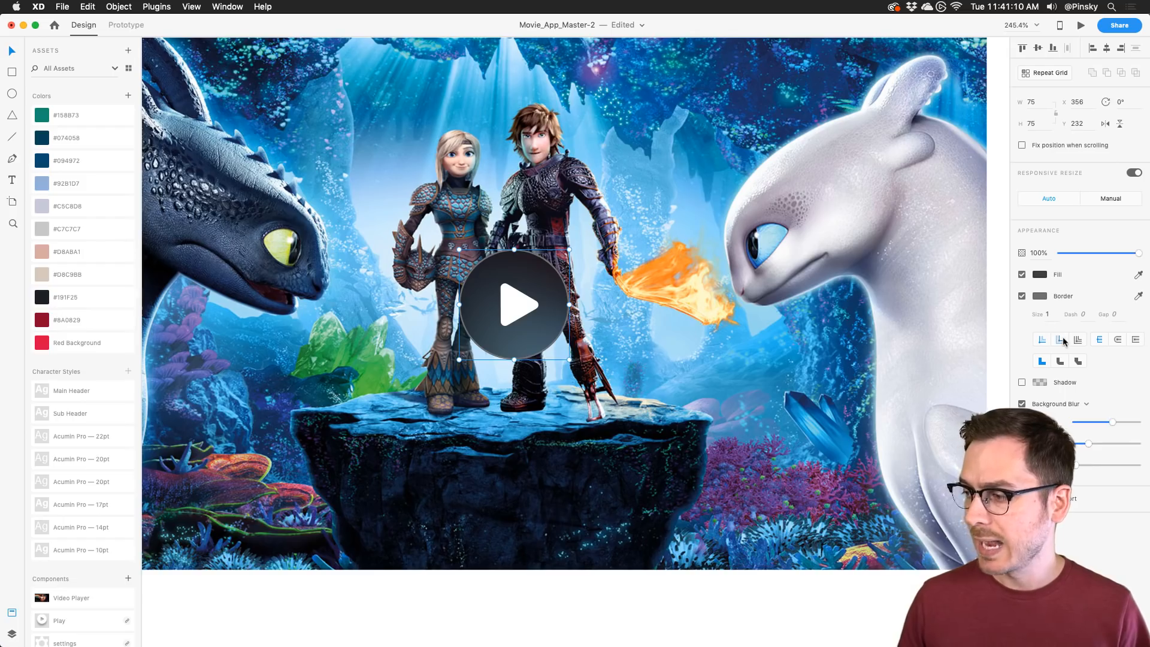
click(1060, 339)
click(1040, 296)
text(ffffff)
key(Return)
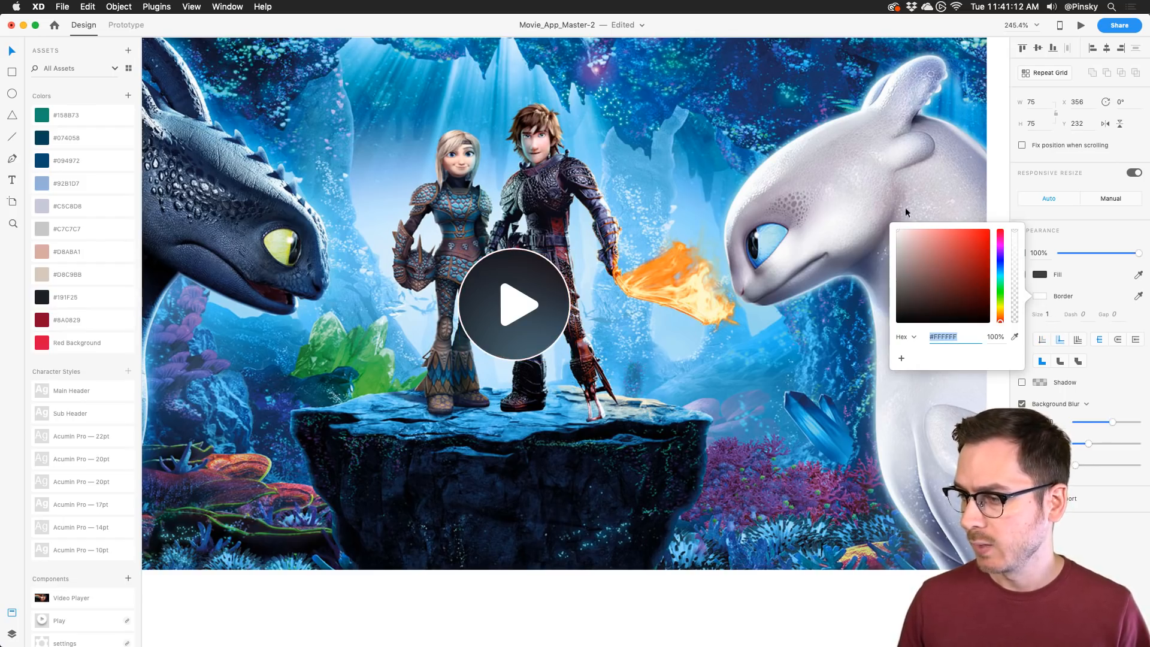
drag(1016, 273, 1016, 299)
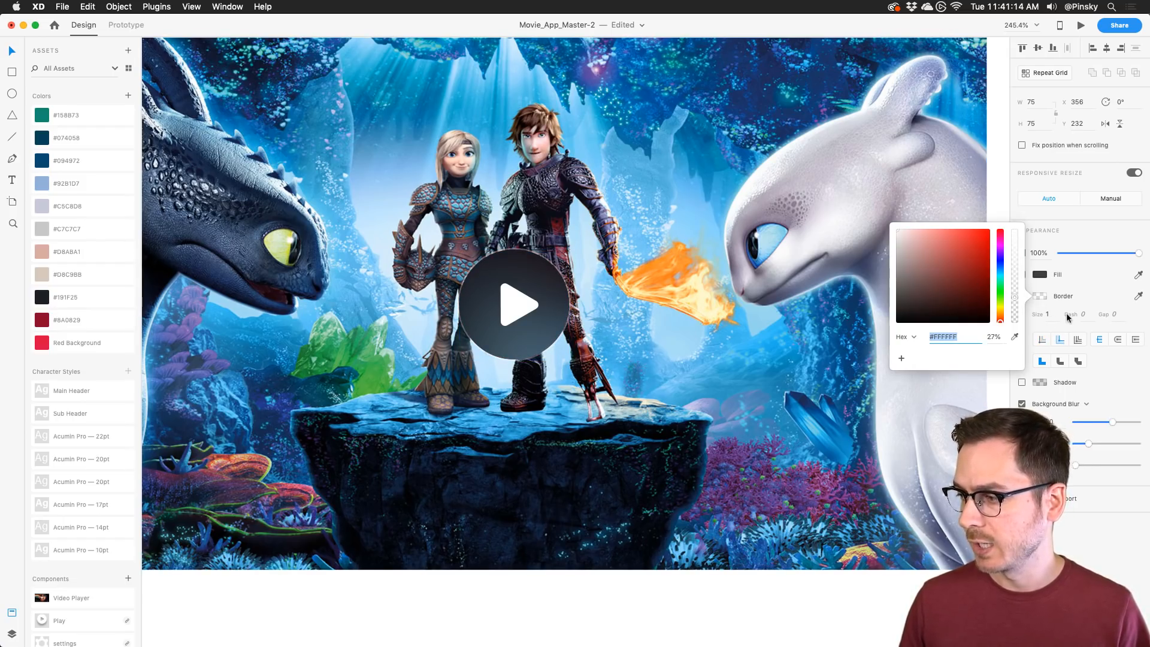
click(1048, 316)
key(Down)
key(Down)
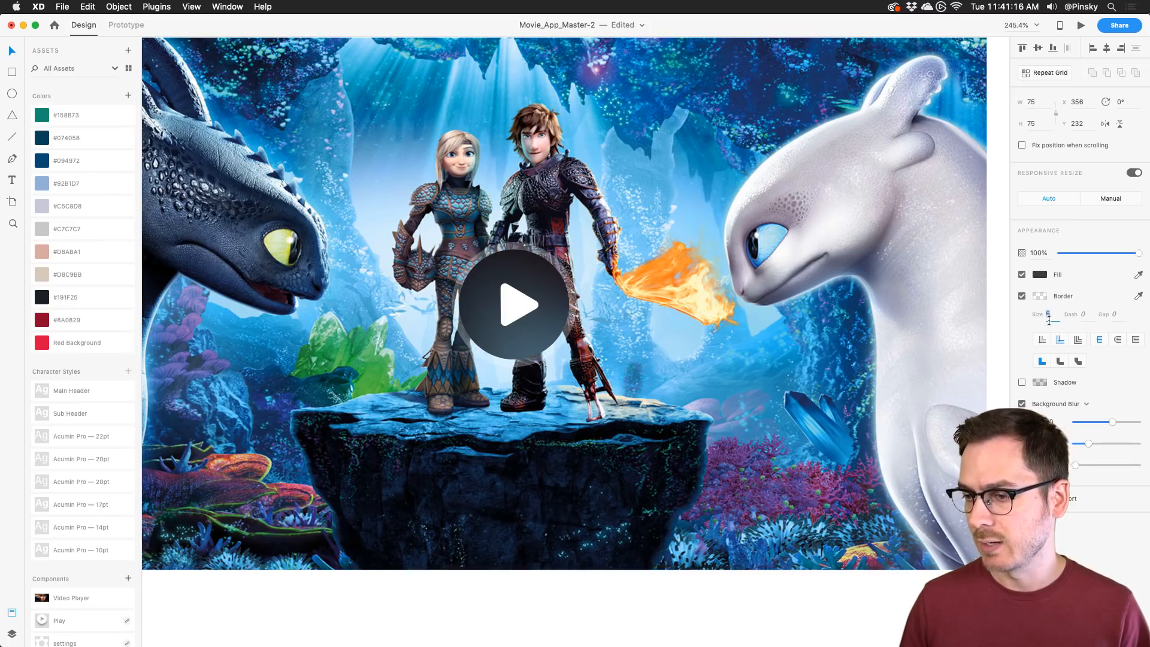
key(Up)
key(Down)
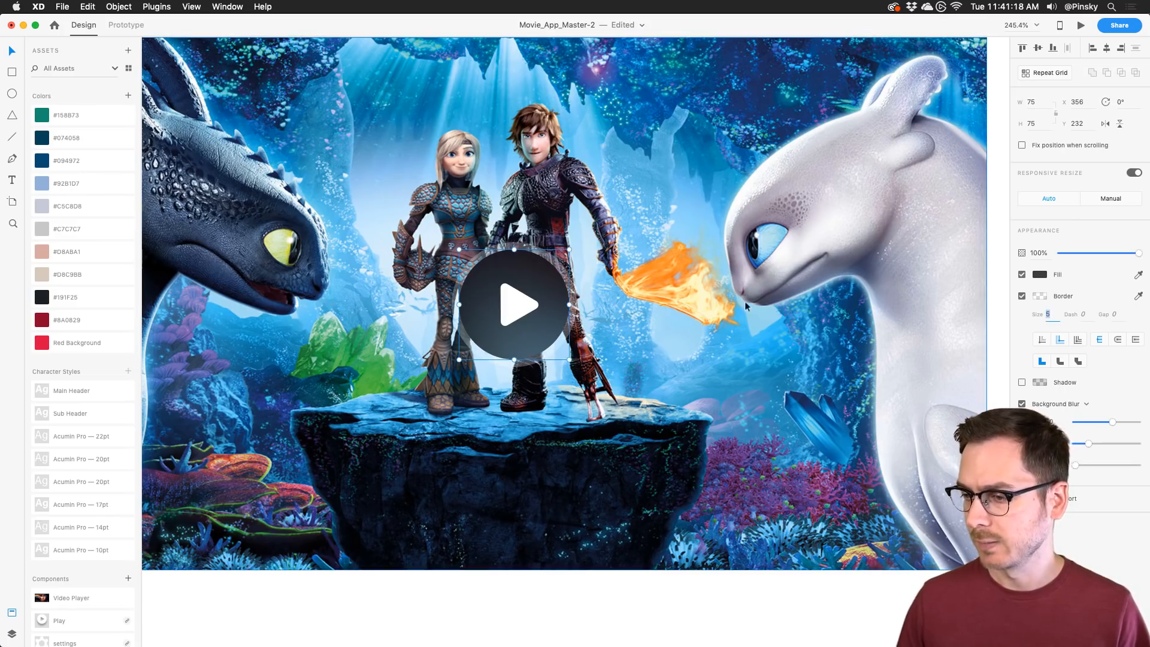
scroll(596, 307, down, 5)
scroll(596, 307, up, 5)
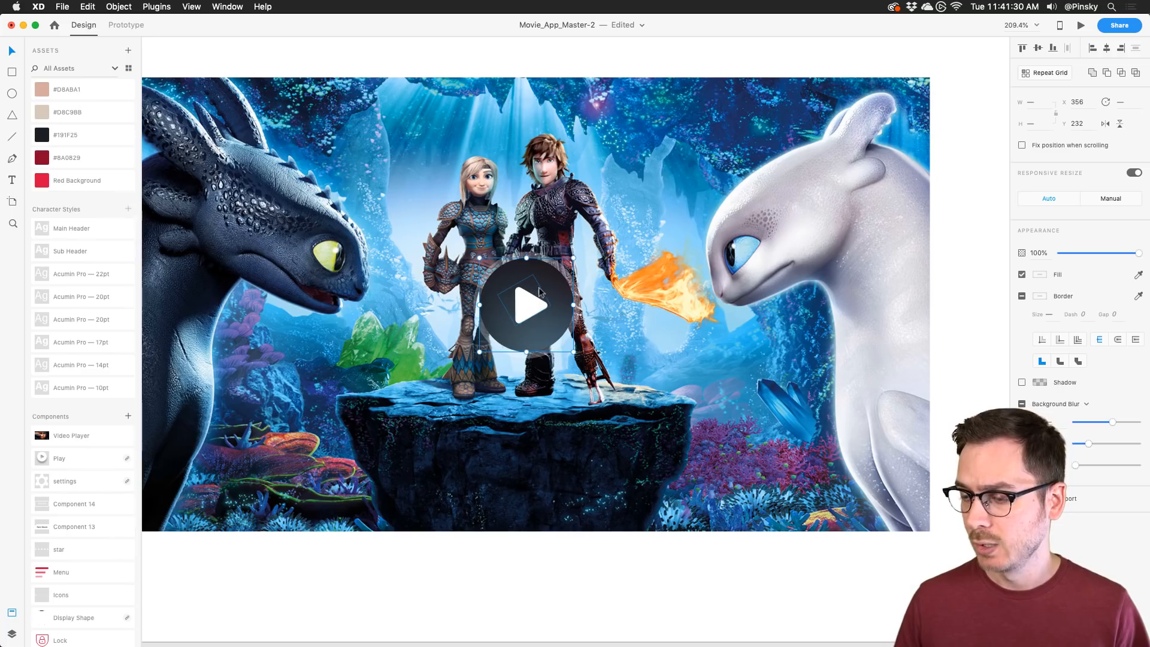
Step: Save all the play-button parts as a component named 'Play Button'
key(super+a)
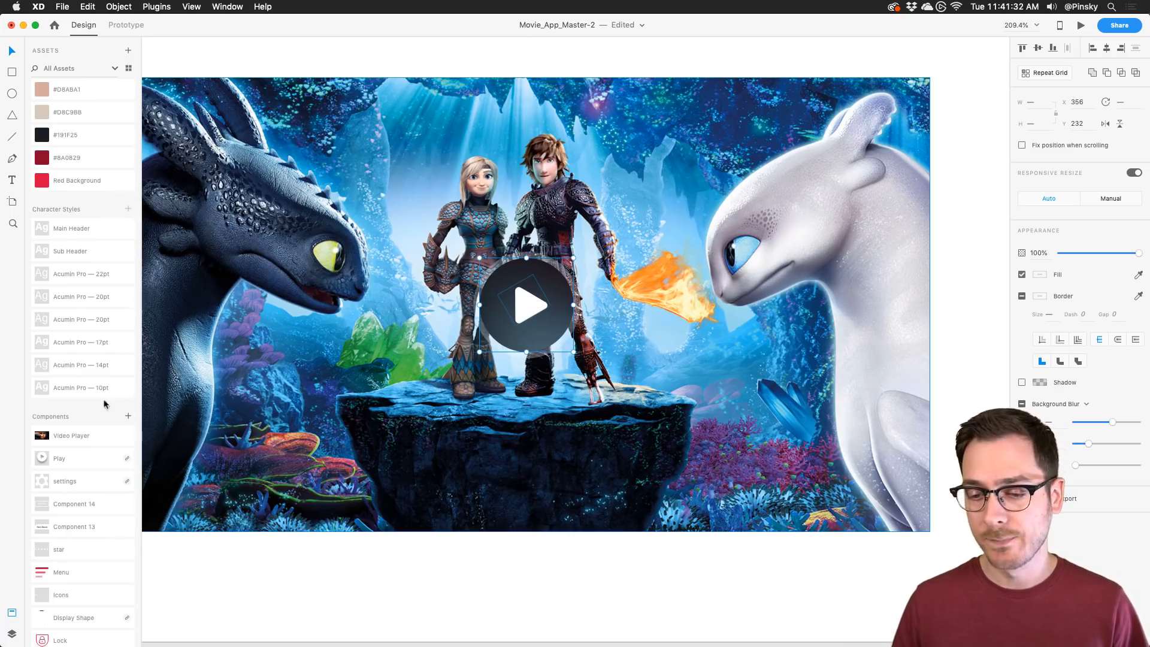
click(127, 416)
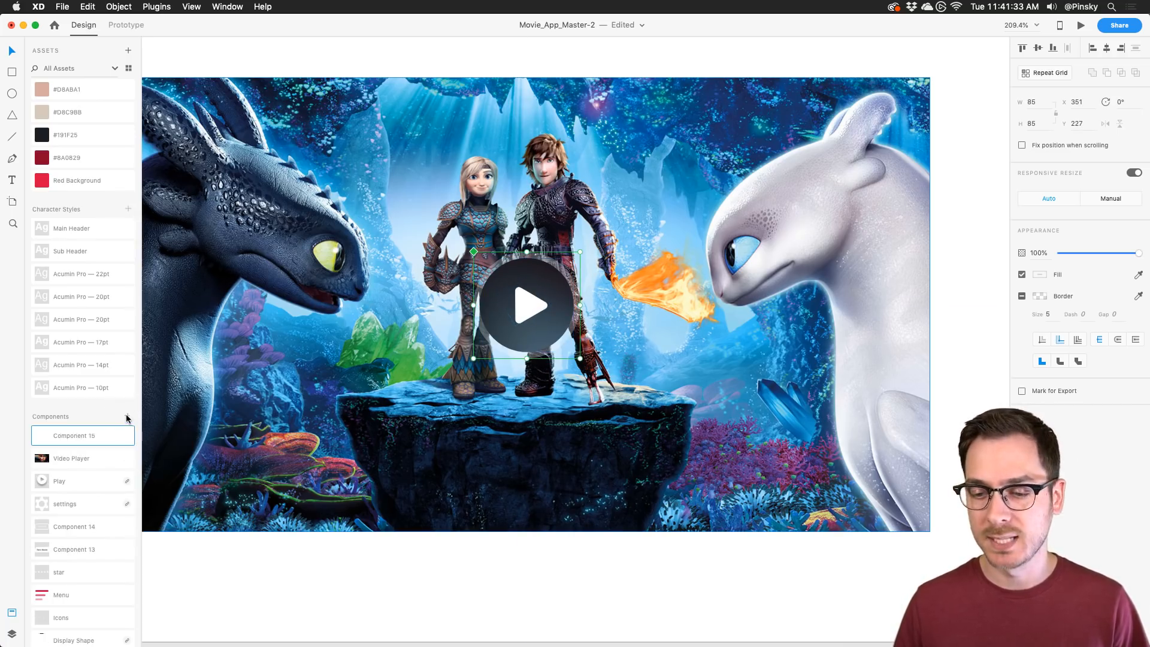
double_click(82, 436)
text(Play)
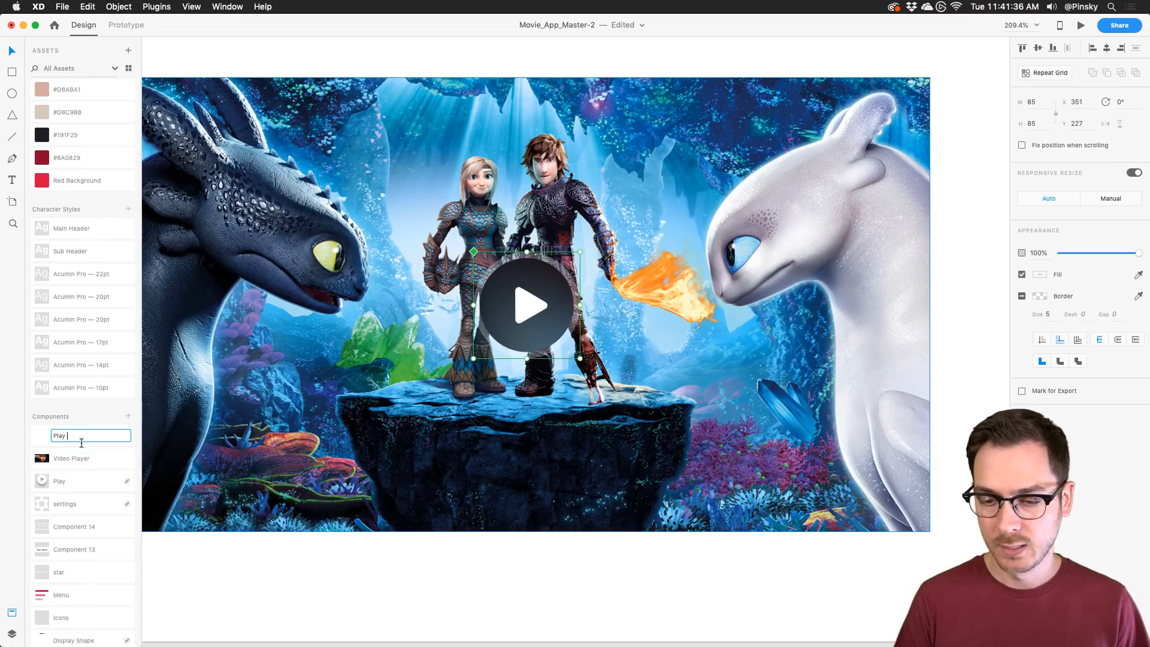
text( Button)
key(Return)
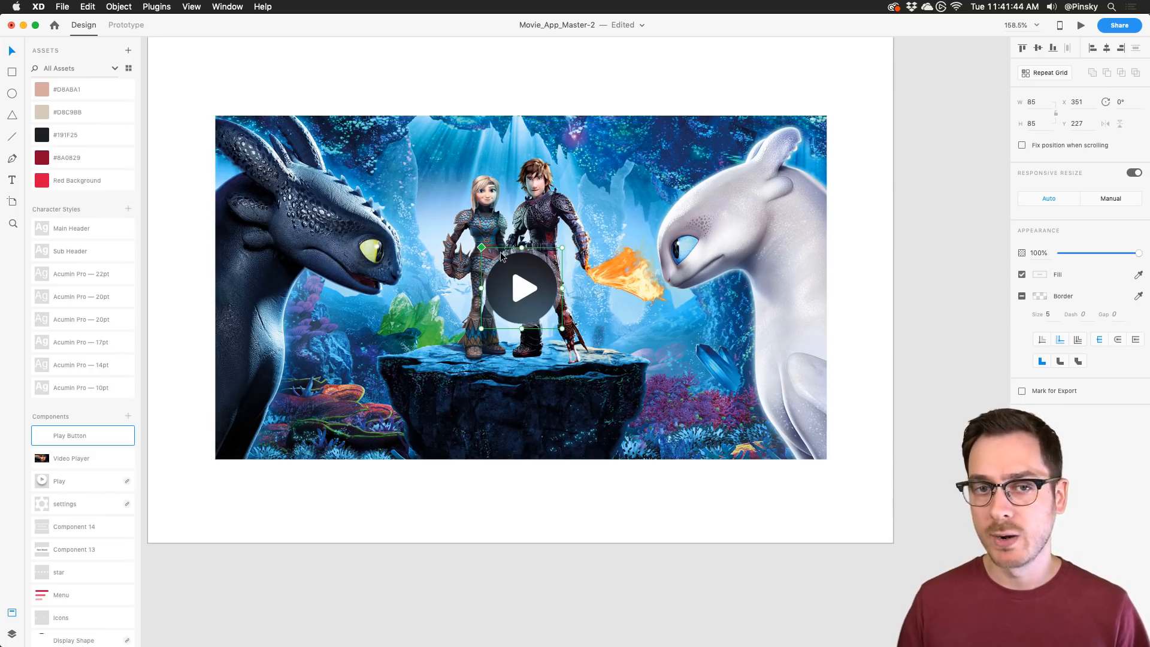
click(13, 136)
Step: Draw a line across the movie still and make it a white 5-thick stroke
mouse_move(300, 413)
mouse_down()
mouse_move(473, 434)
mouse_move(741, 435)
mouse_up()
key(ctrl+z)
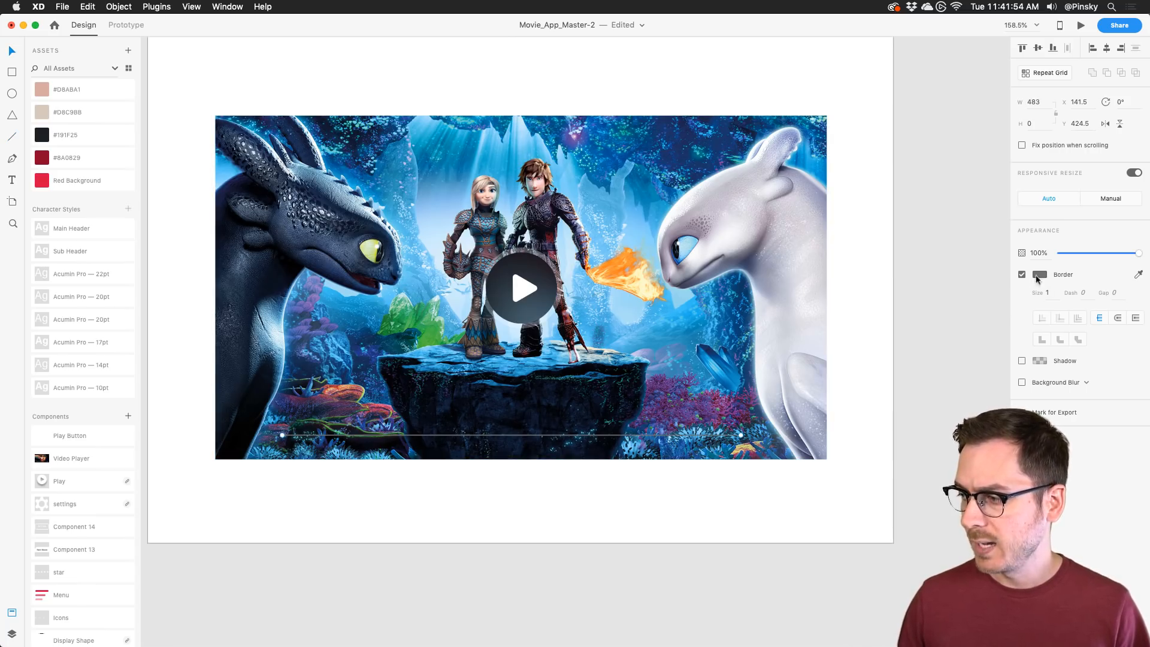
click(1038, 275)
drag(916, 263, 873, 161)
click(1102, 460)
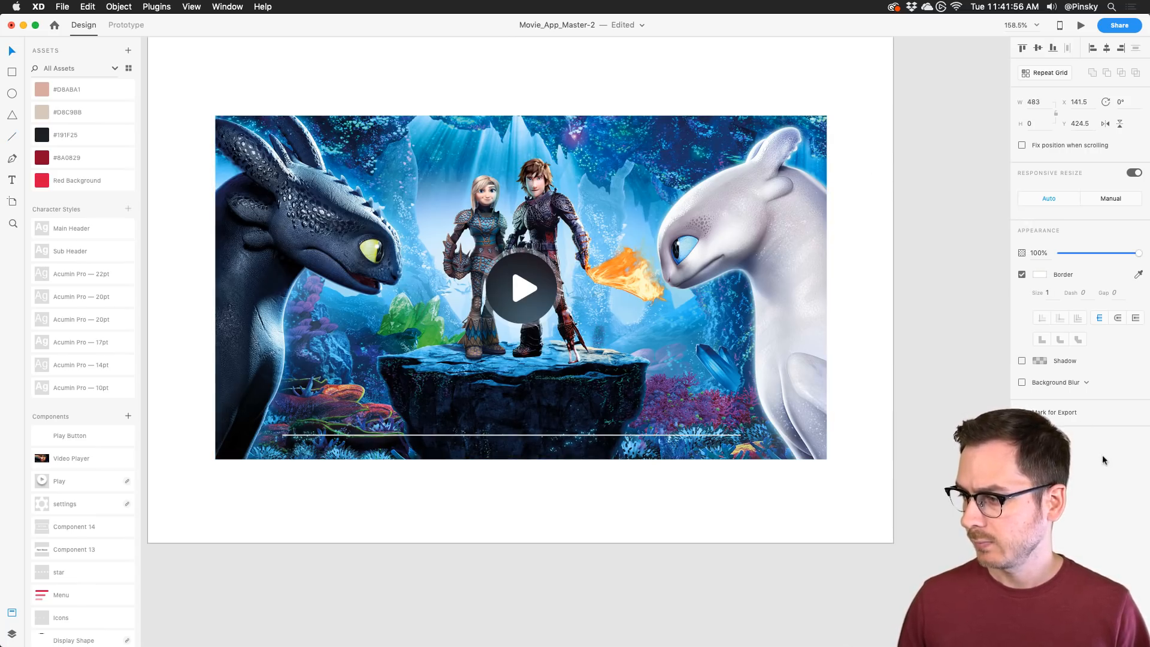
click(1047, 294)
key(Up)
key(Up)
key(Up)
key(Up)
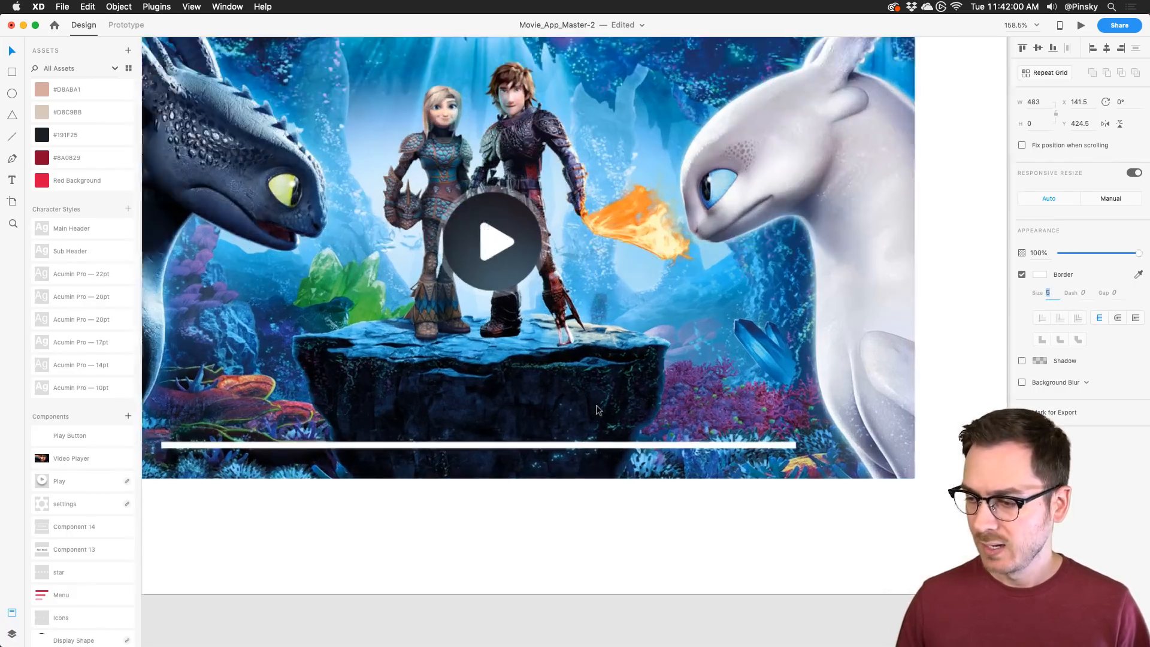
Step: Centre the line horizontally, give it round caps and nudge it up slightly
scroll(593, 407, up, 3)
mouse_move(486, 448)
mouse_down()
mouse_move(484, 436)
mouse_move(500, 437)
mouse_up()
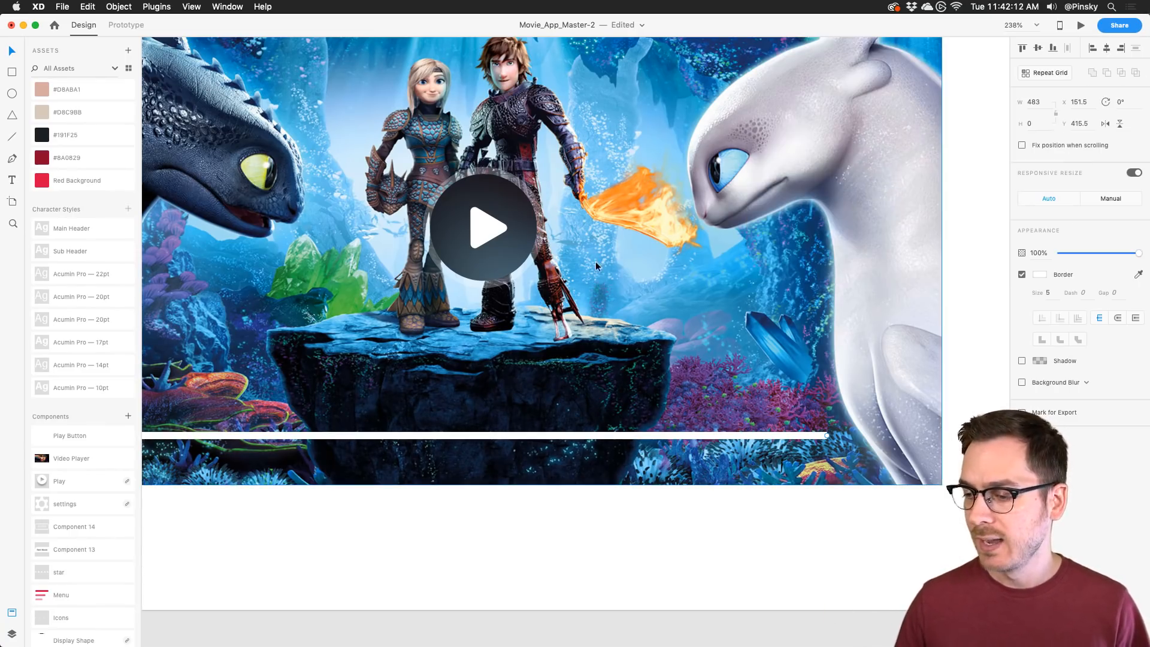
scroll(592, 267, left, 3)
scroll(585, 287, down, 2)
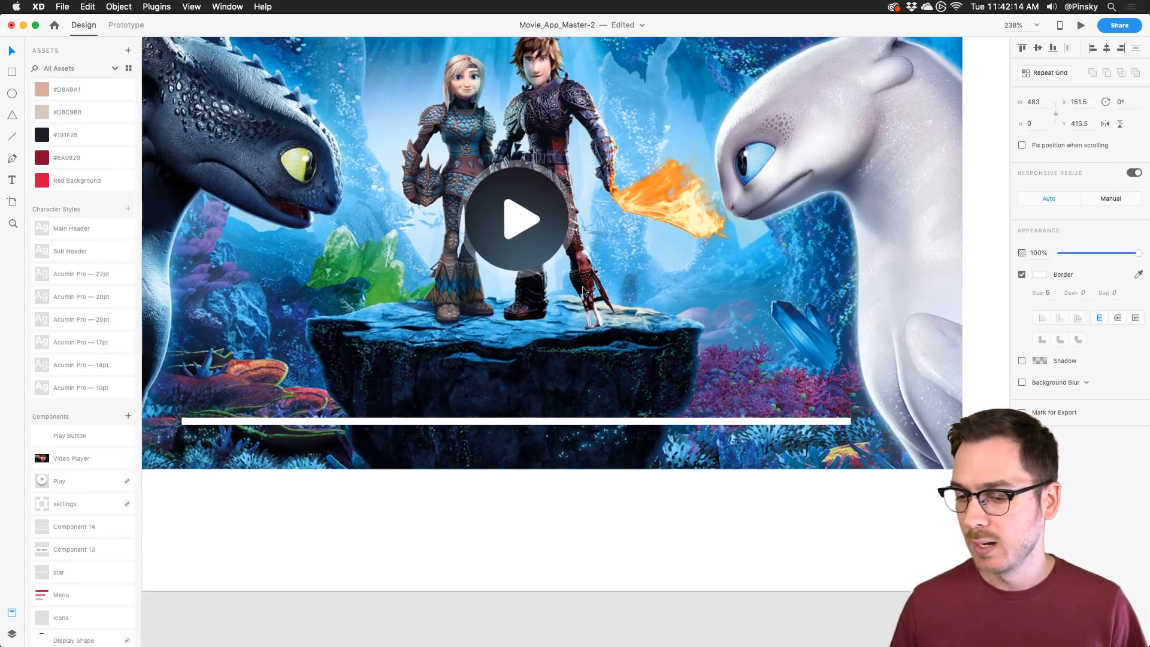
scroll(584, 287, down, 1)
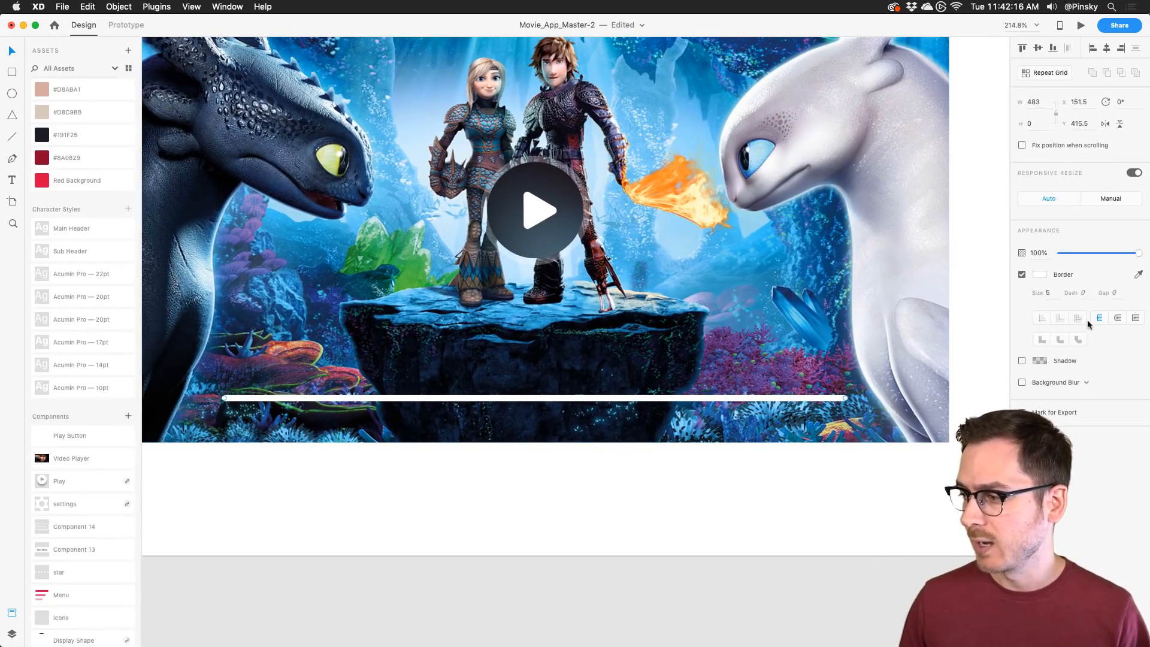
click(1117, 319)
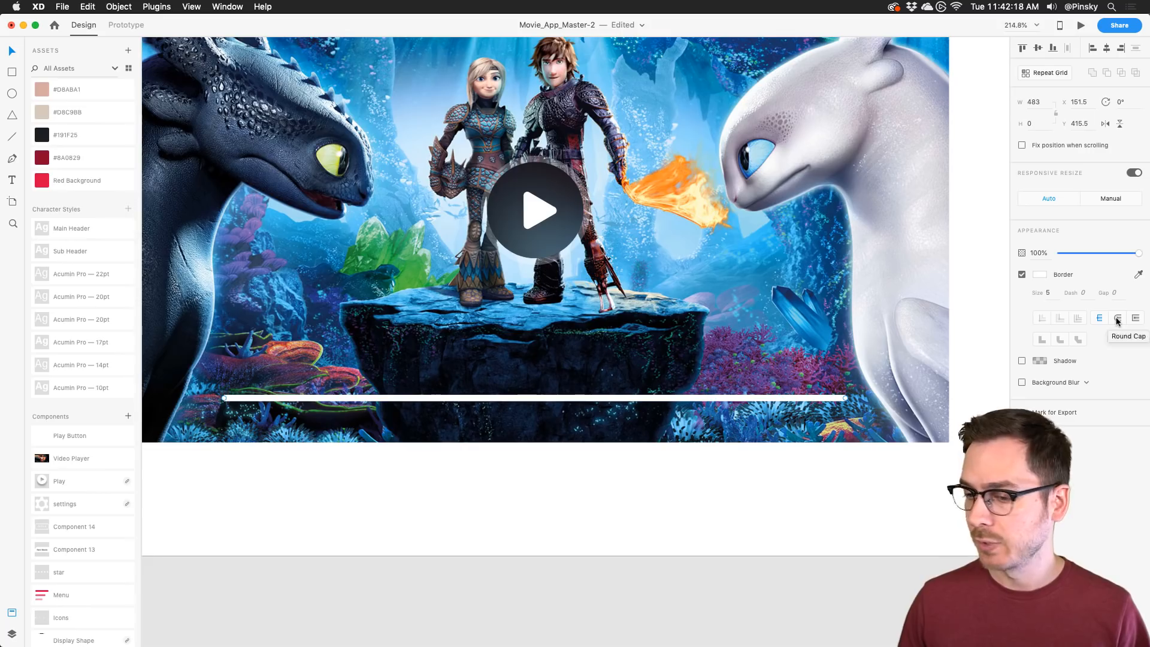
drag(515, 397, 539, 398)
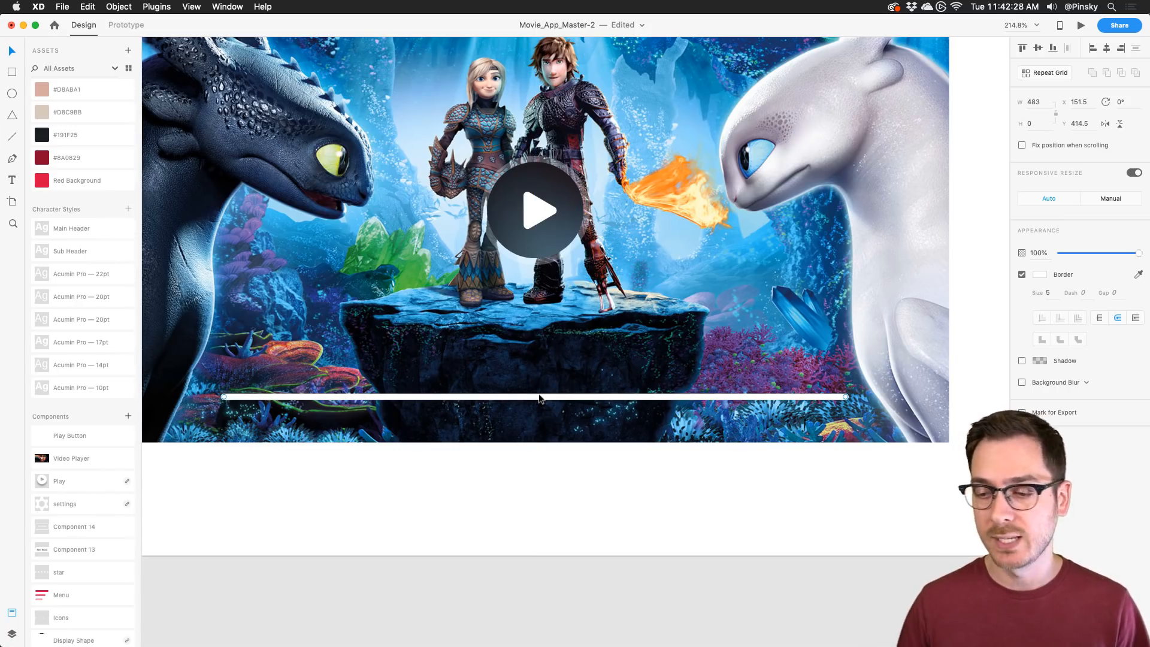
Step: Make a shorter #FF0D86 pink copy of the line and draw a 13 × 13 knob at its end
key(super+d)
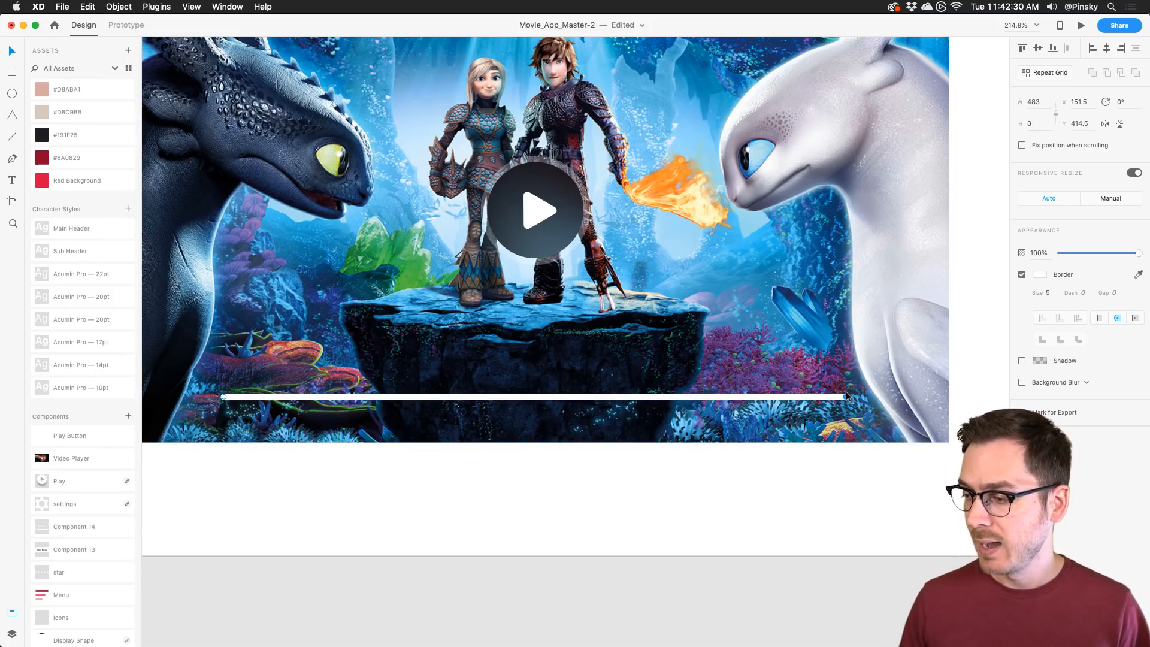
drag(846, 397, 383, 396)
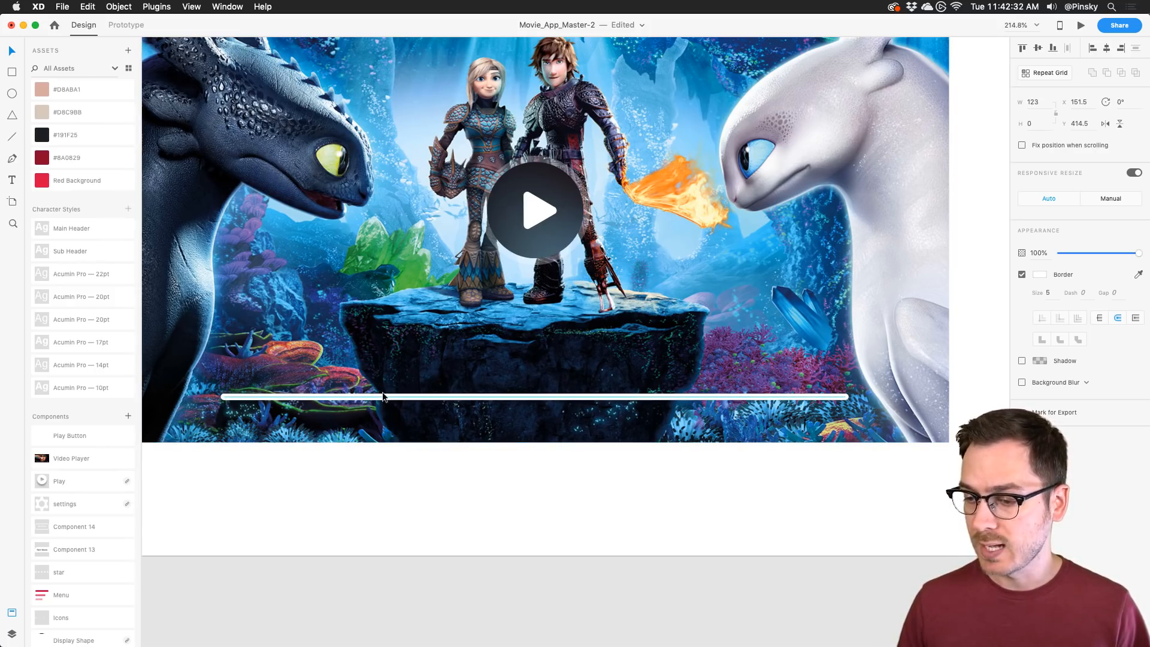
click(1038, 275)
drag(1000, 269, 999, 279)
drag(979, 236, 984, 200)
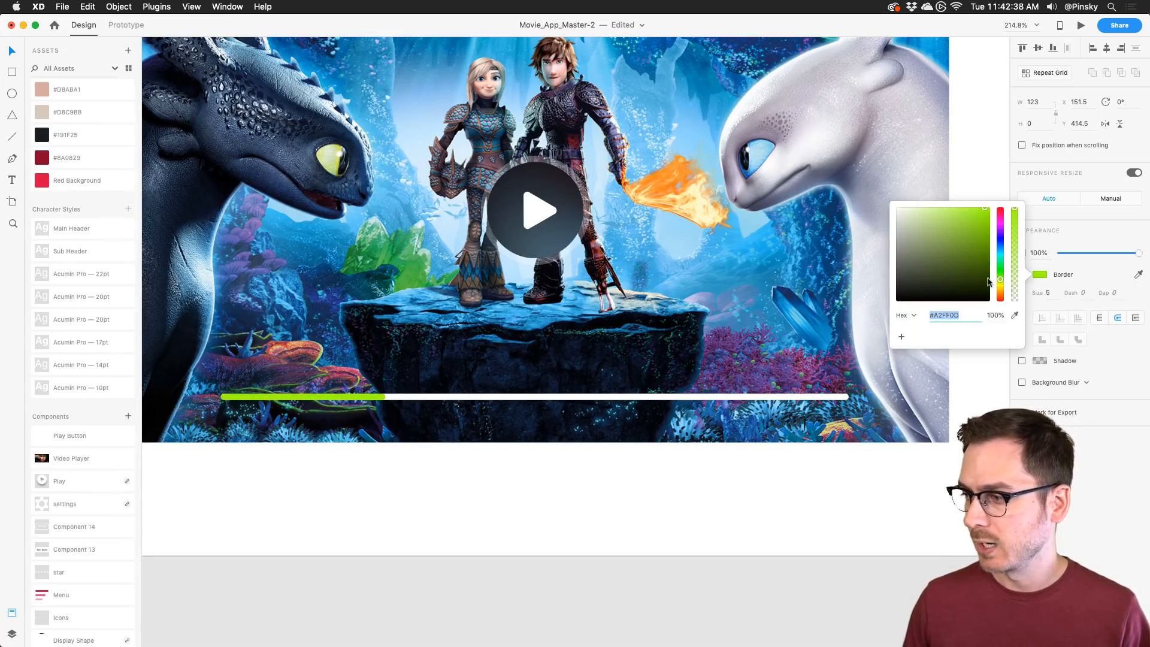
click(1002, 217)
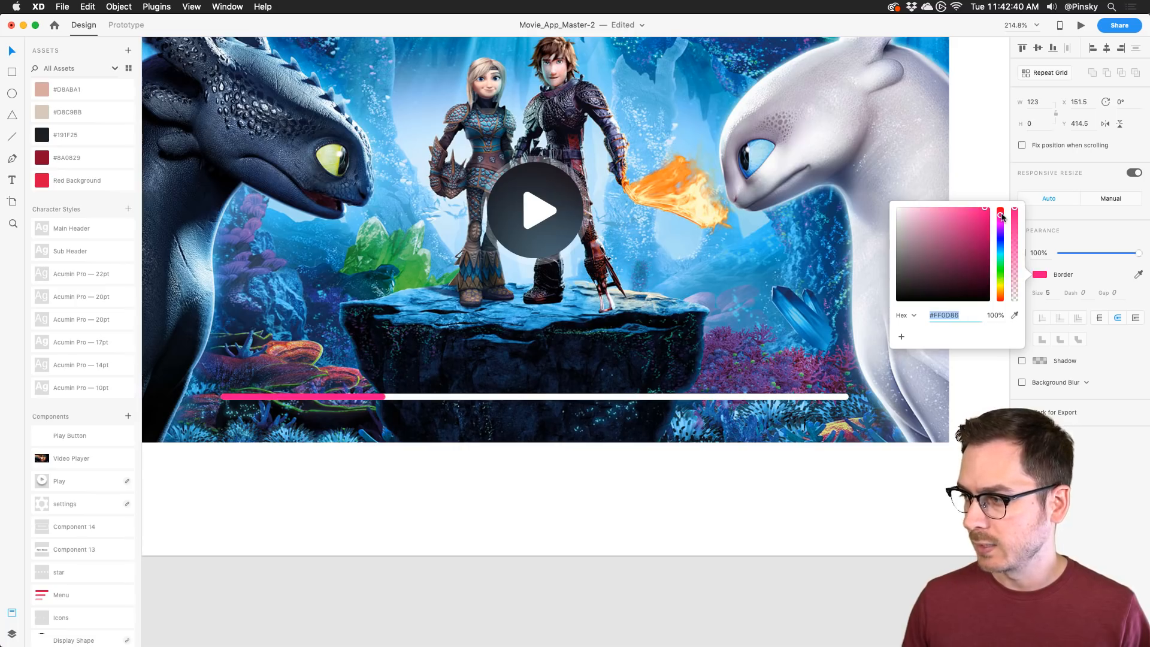
drag(1001, 215, 1001, 214)
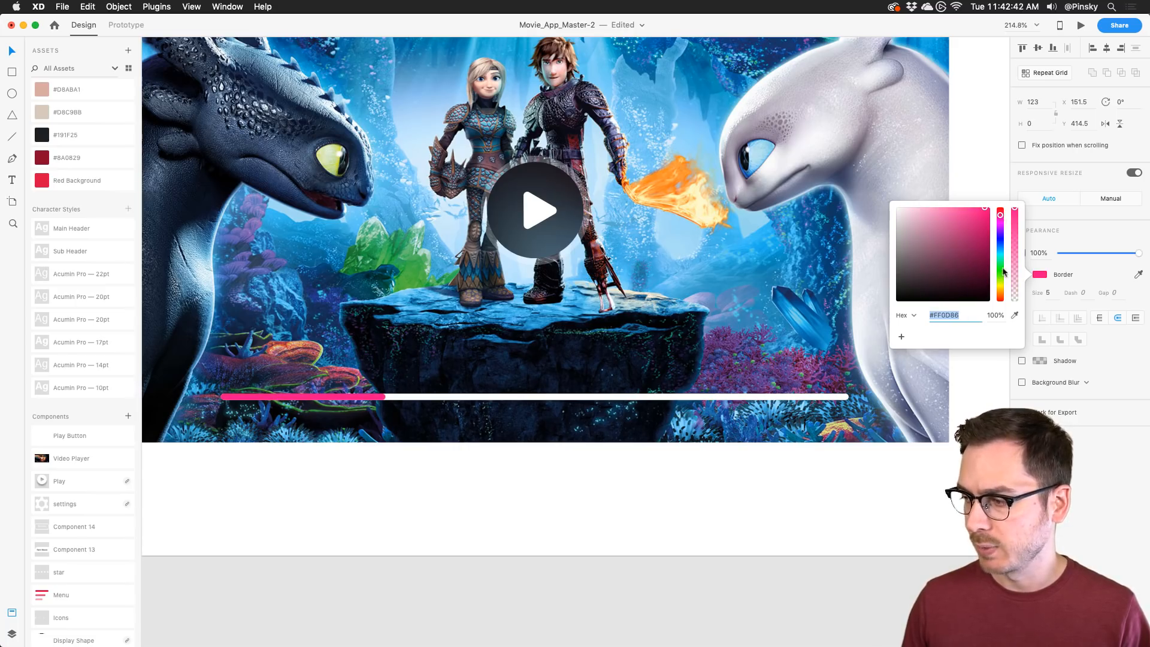
click(1006, 467)
key(e)
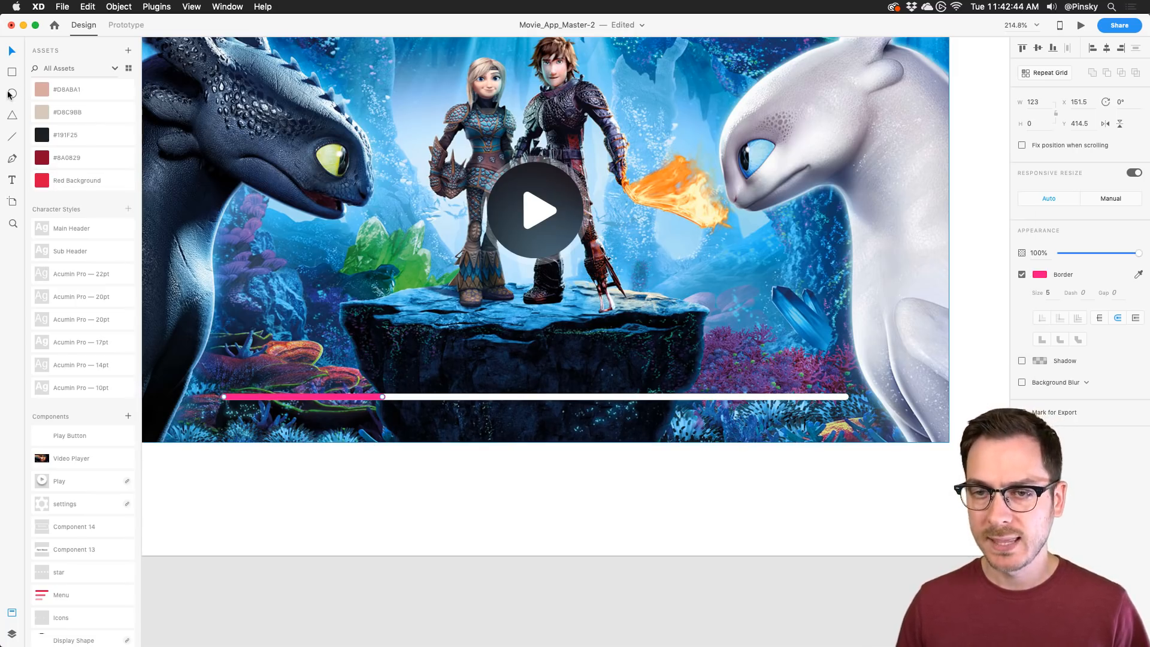
drag(352, 366, 383, 396)
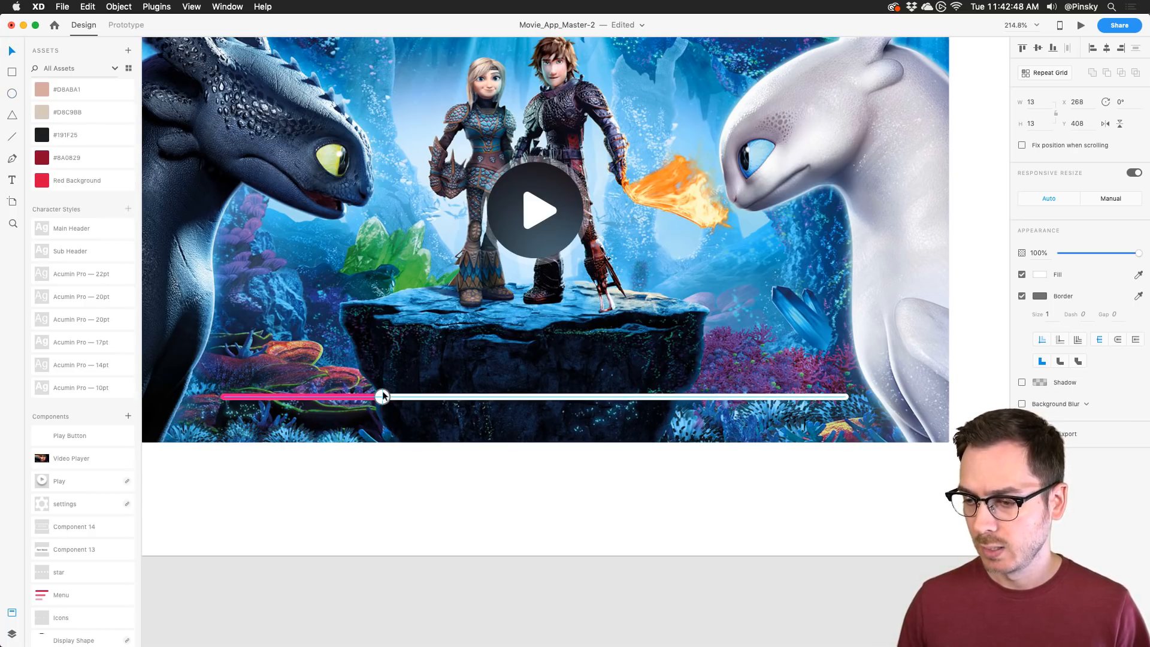
Step: Remove the knob's outline
click(1021, 295)
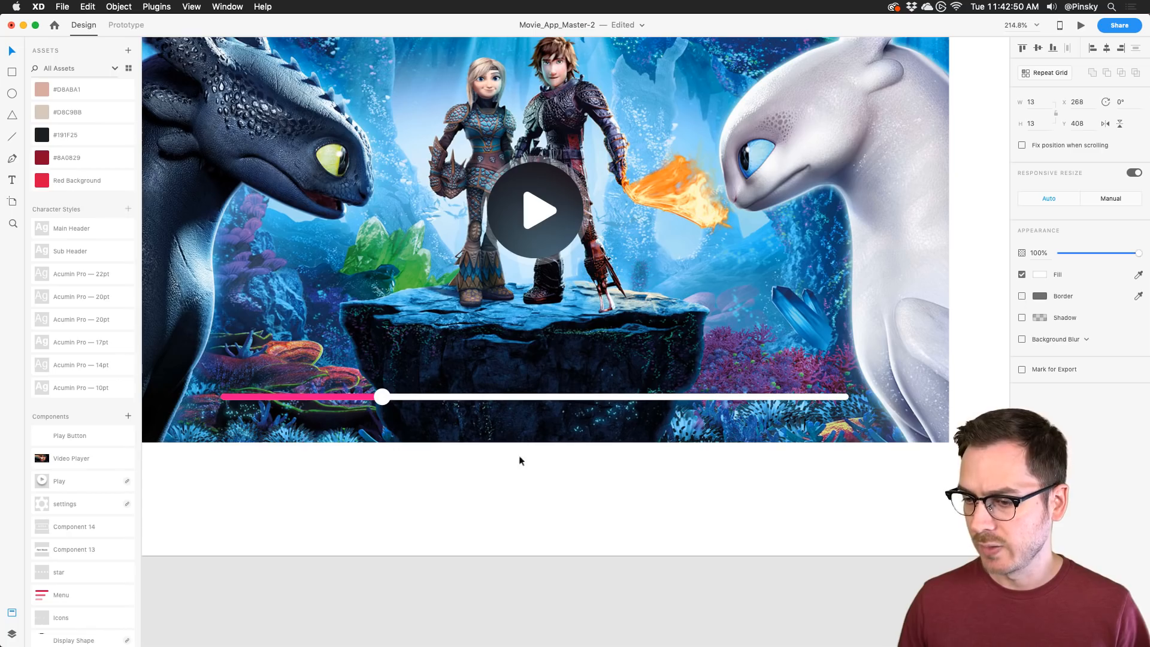
click(512, 469)
scroll(506, 374, down, 3)
scroll(506, 374, up, 3)
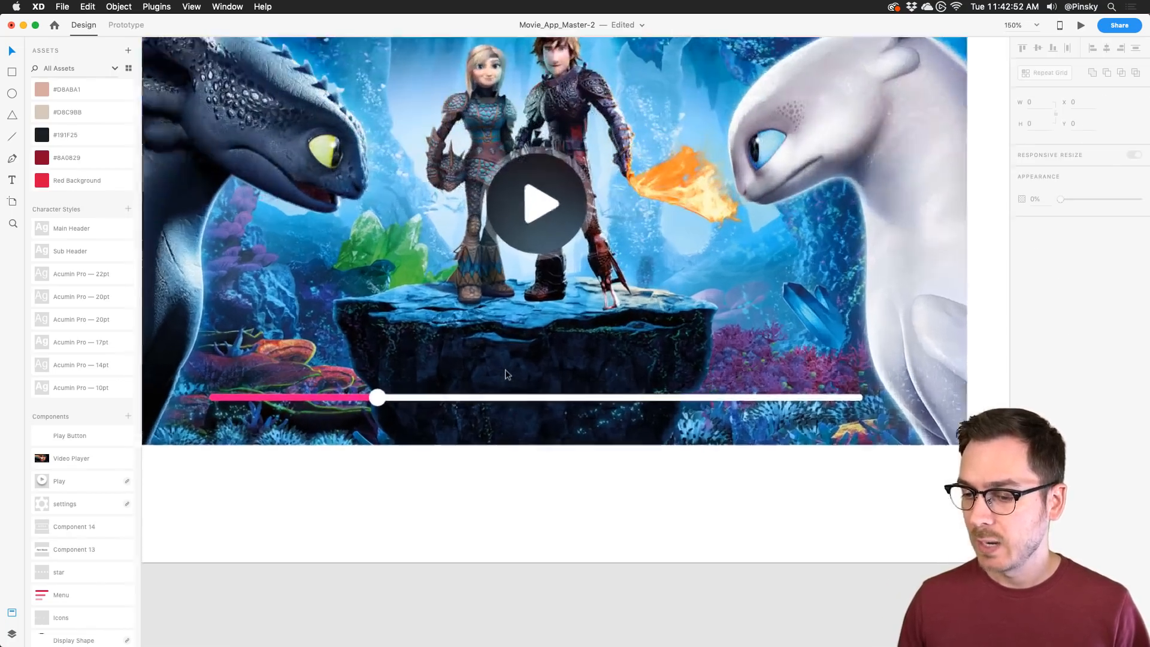
scroll(506, 374, up, 2)
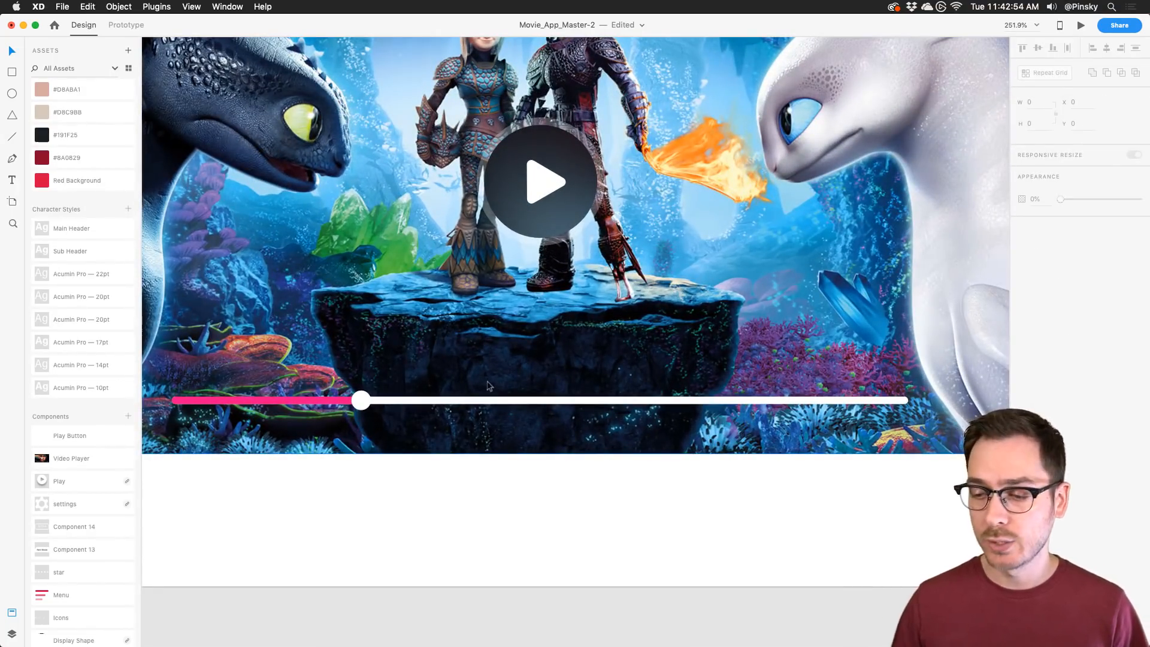
Step: Turn the pink line, knob and white track into a component named 'Scrubber'
click(336, 398)
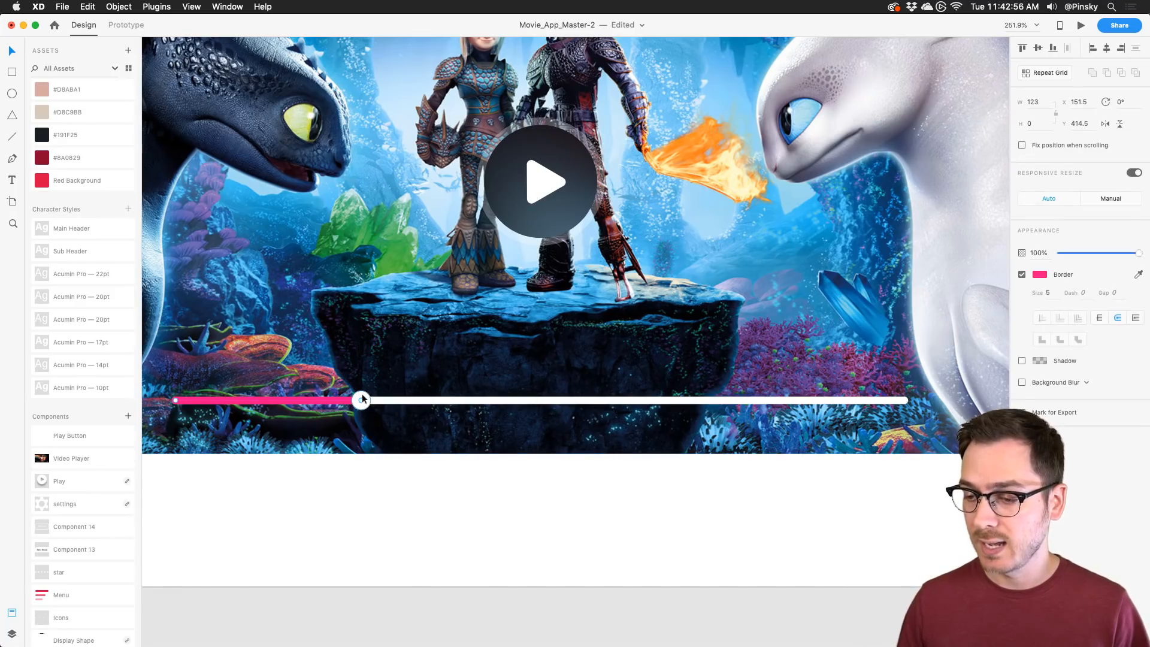
shift+click(362, 396)
shift+click(388, 399)
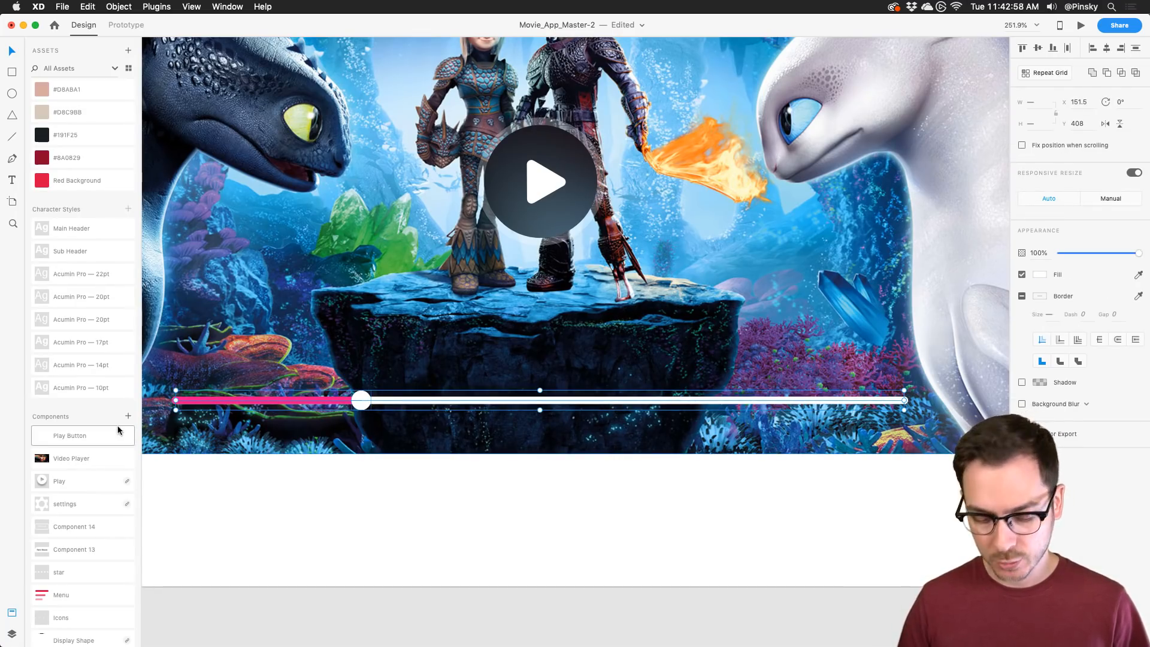
key(super+k)
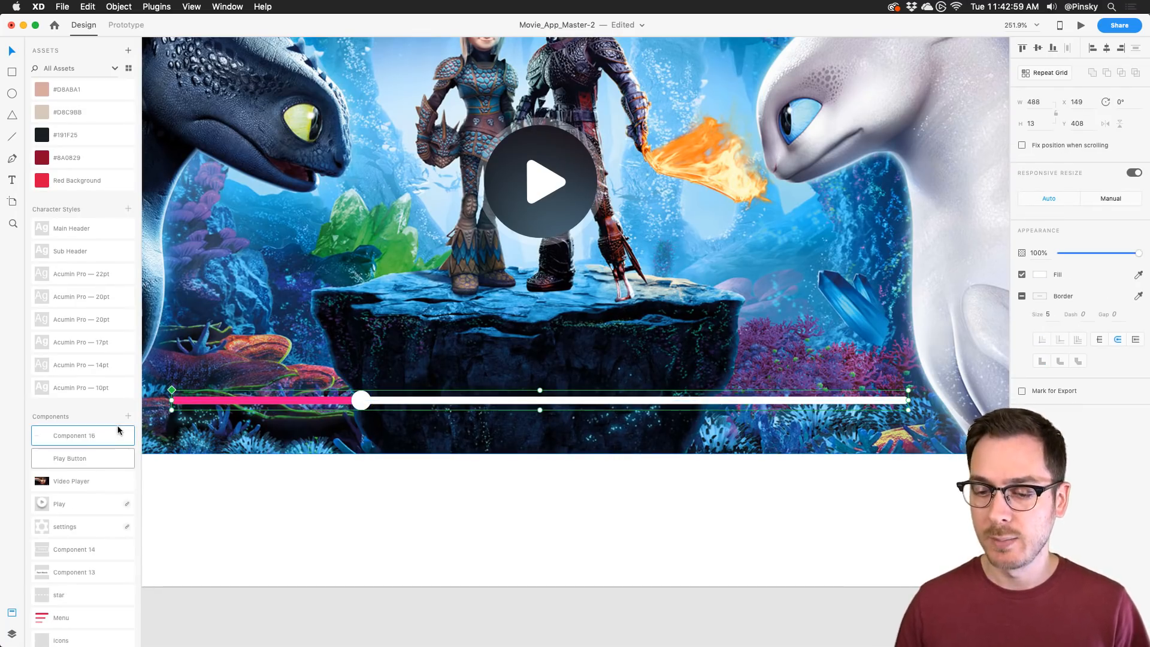
double_click(80, 436)
text(Scrubber)
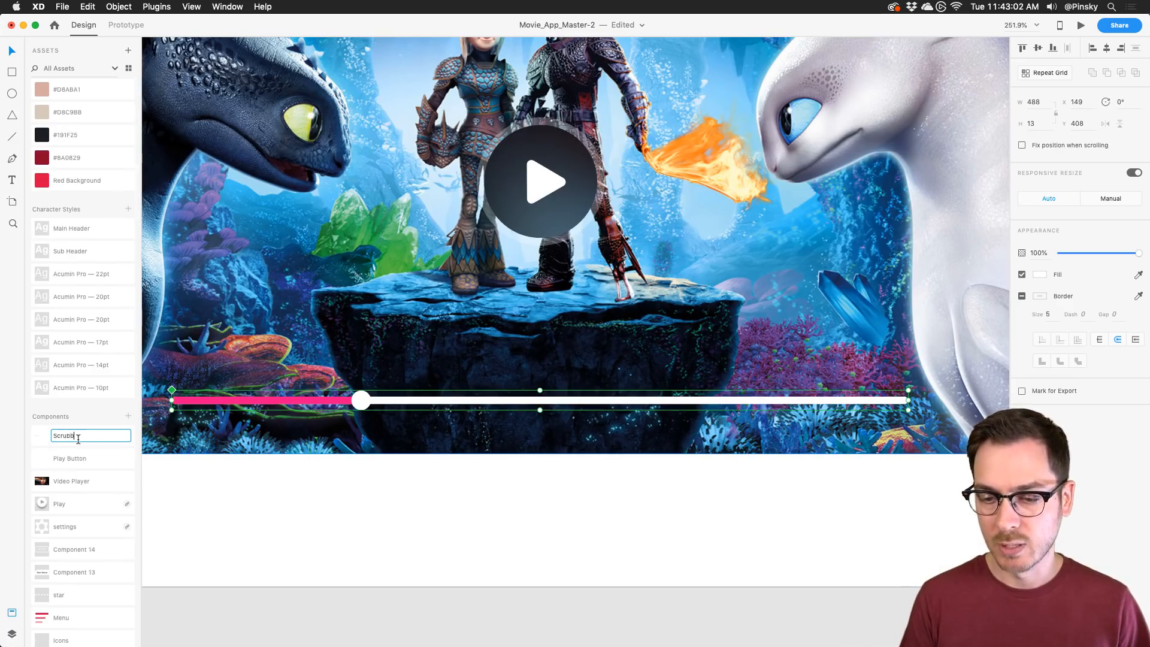
key(Return)
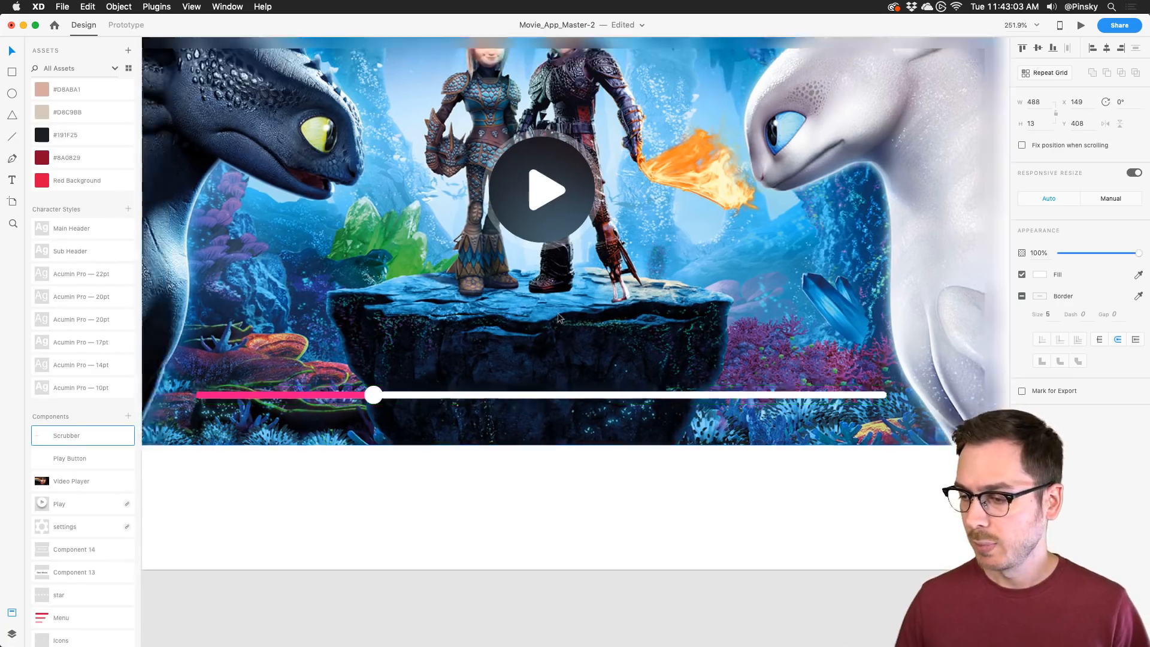
Step: Move to the empty canvas below the artboard with the Rectangle tool ready
scroll(558, 317, down, 5)
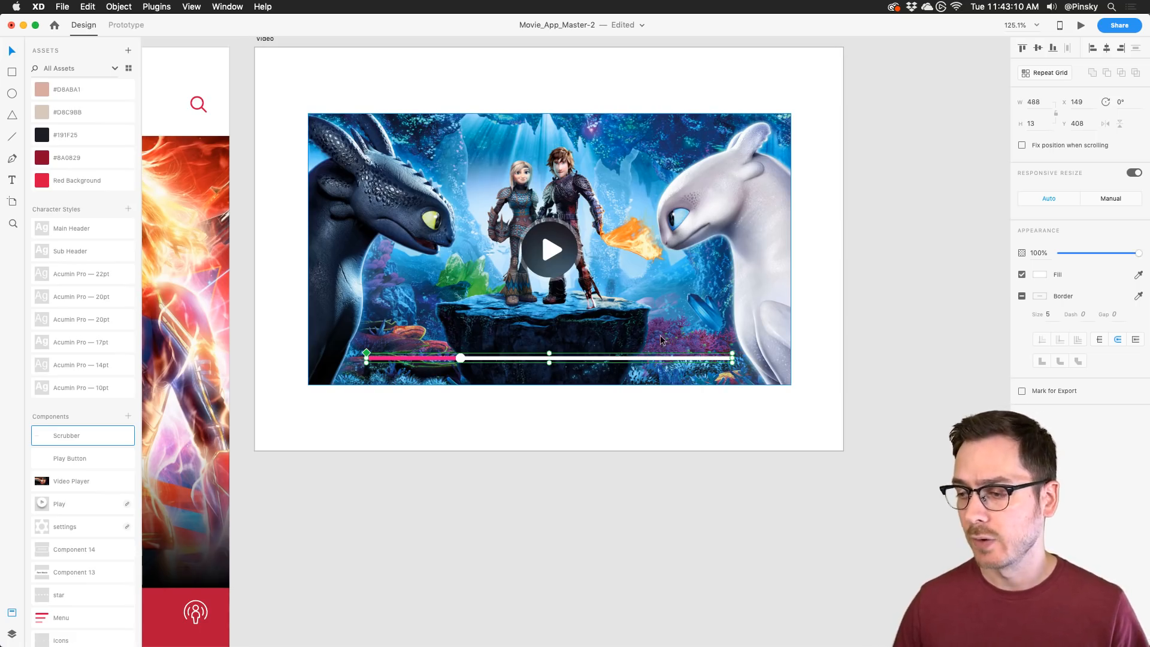
scroll(660, 337, up, 5)
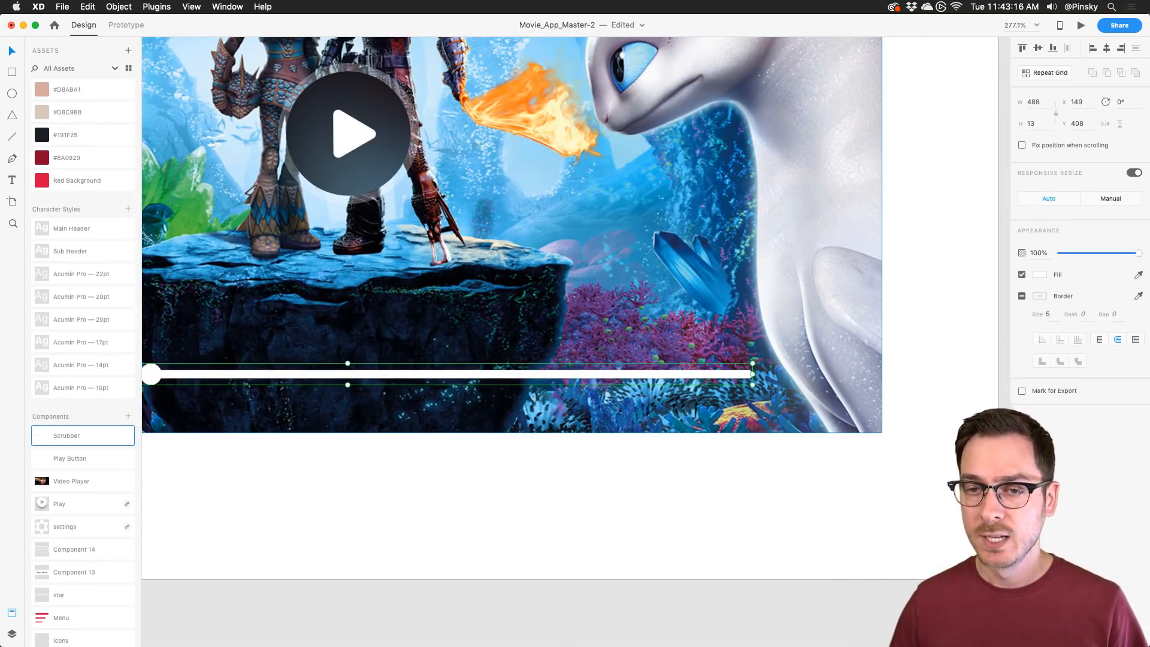
click(11, 72)
scroll(437, 412, down, 8)
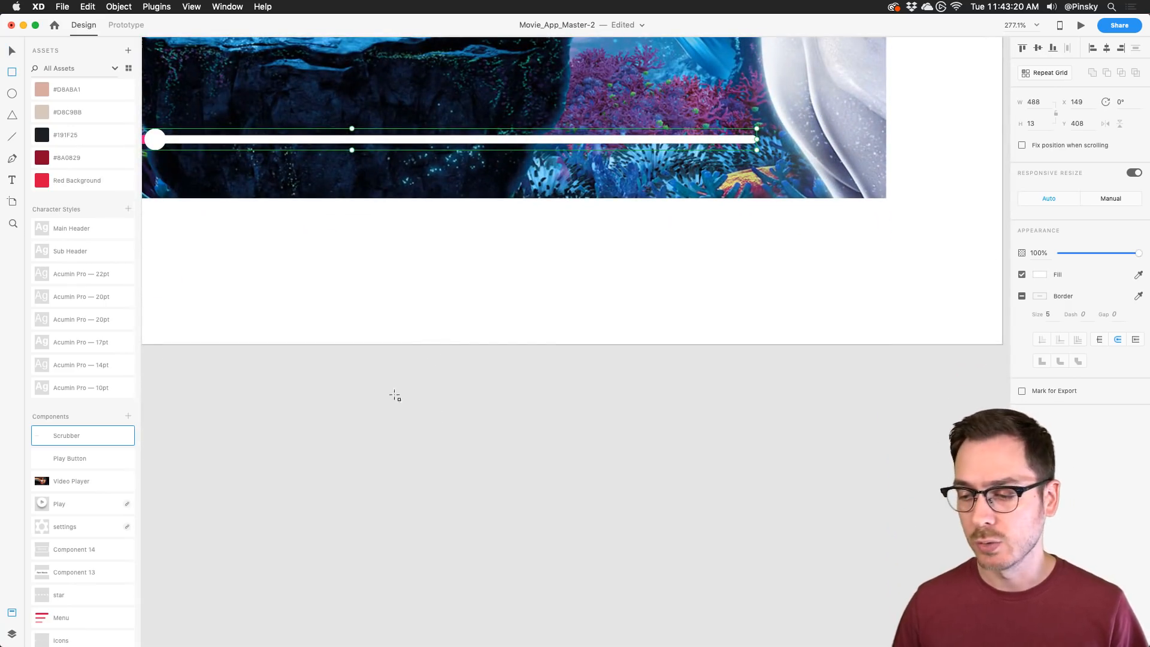
Step: Draw an 86 × 86 square on the empty canvas
drag(367, 367, 525, 511)
key(v)
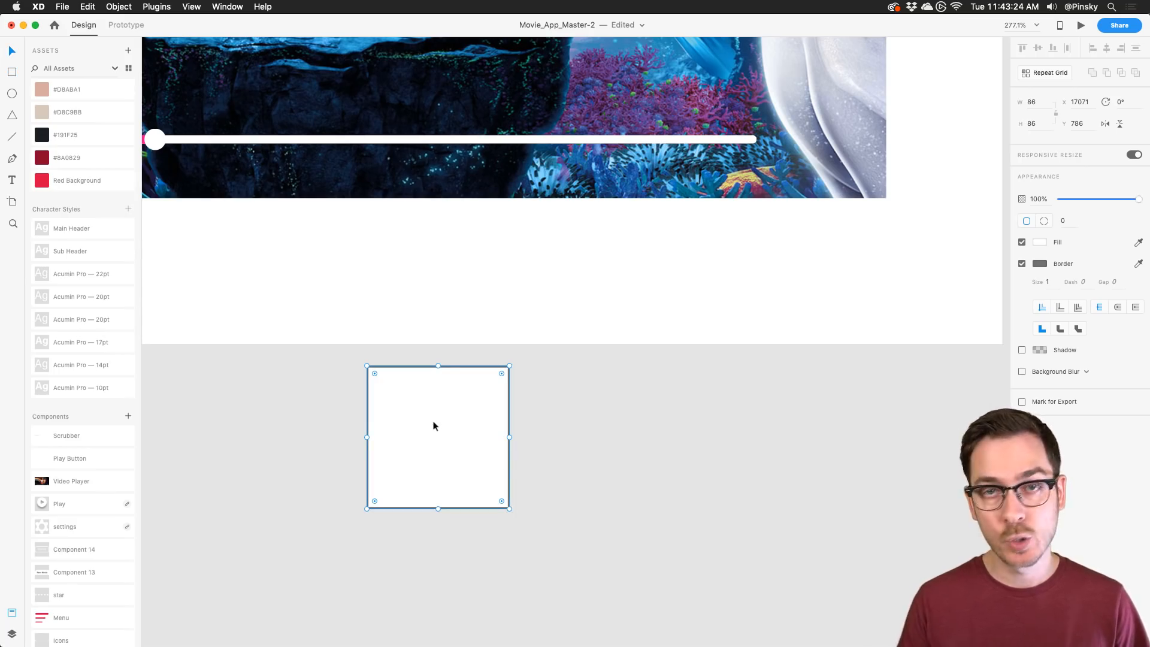
key(super+r)
key(super+z)
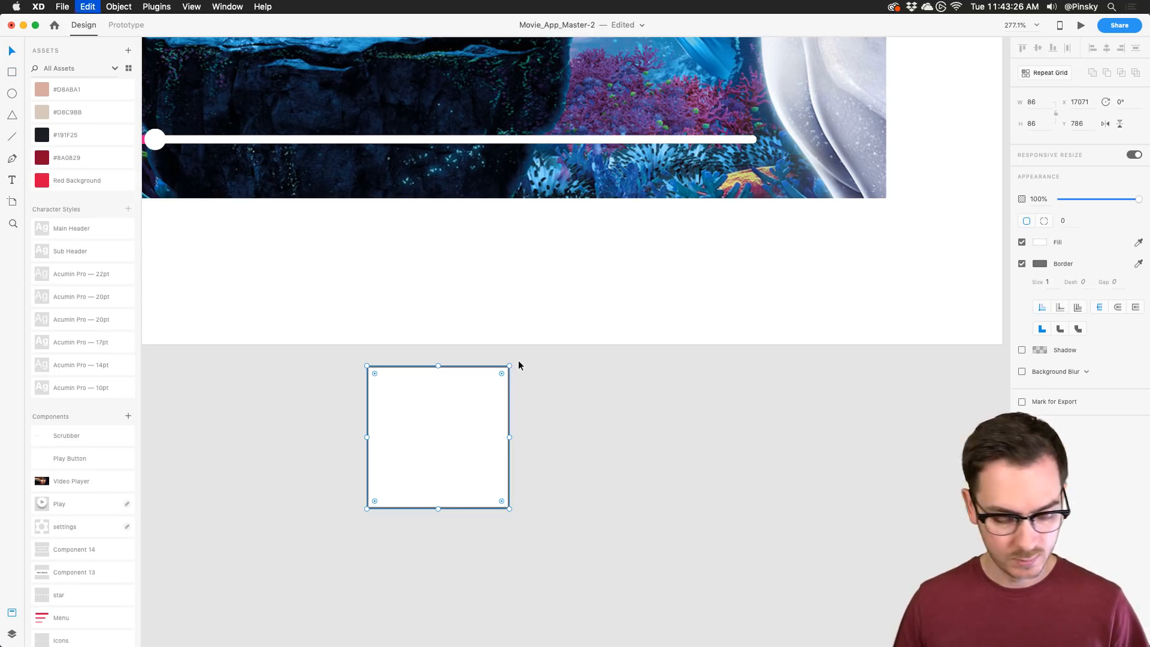
Step: Add a nested 66 square, a 28 × 102 vertical bar and a horizontal copy, then select all
drag(510, 366, 492, 382)
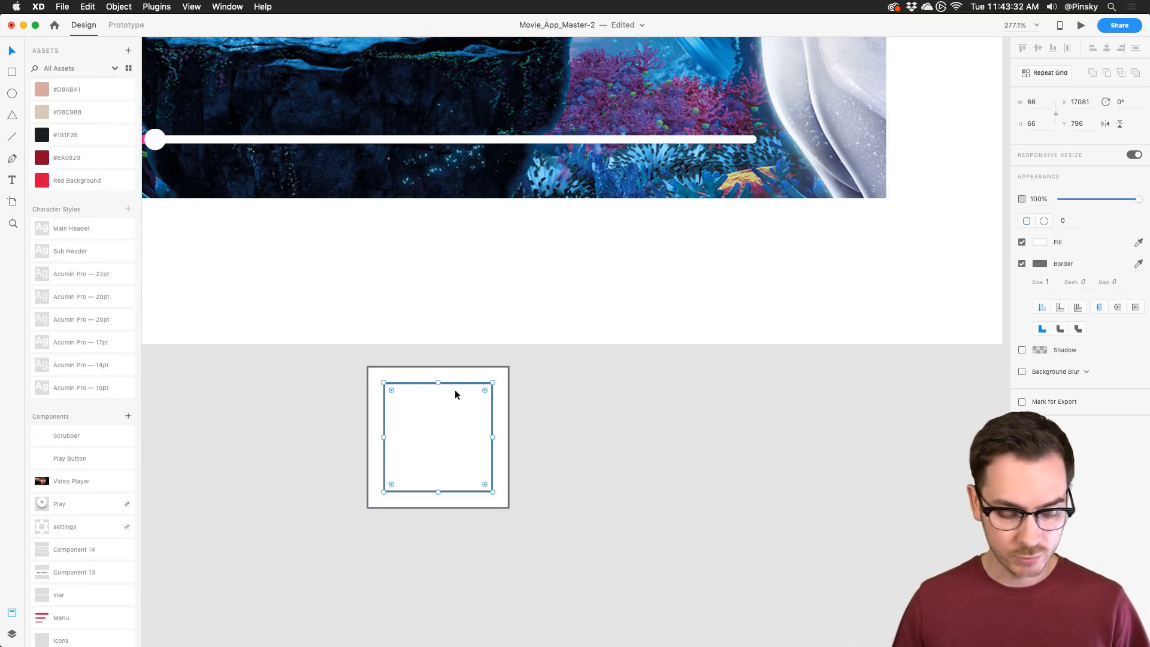
drag(493, 437, 456, 434)
drag(437, 382, 437, 353)
drag(456, 436, 460, 439)
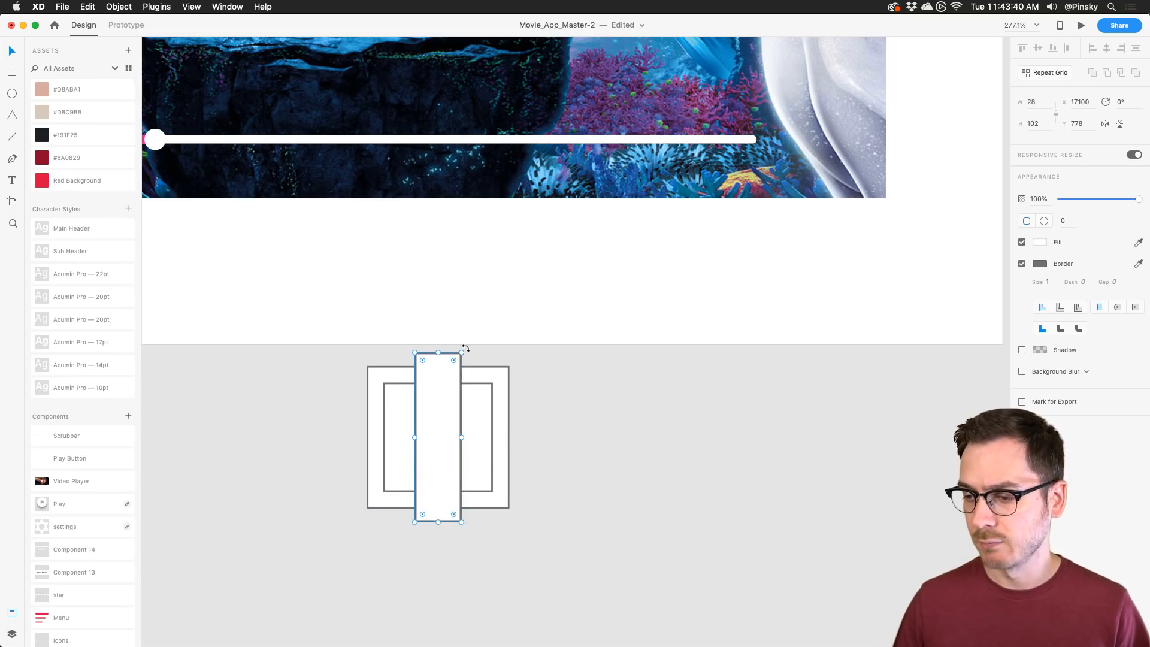
drag(464, 348, 325, 393)
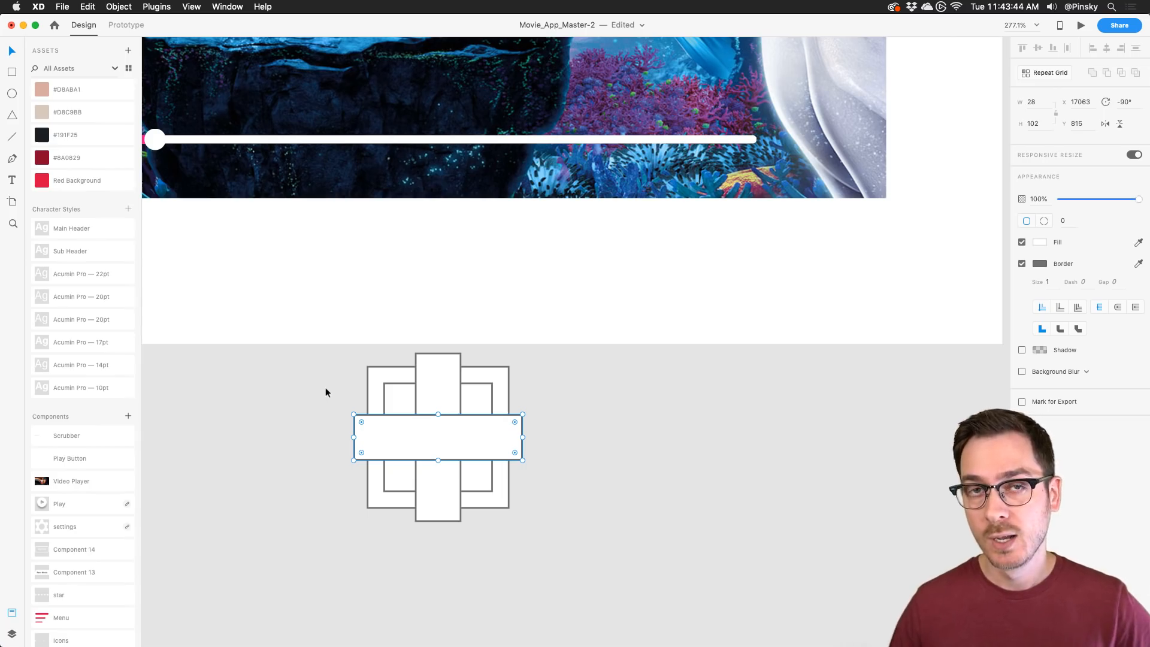
drag(341, 353, 547, 541)
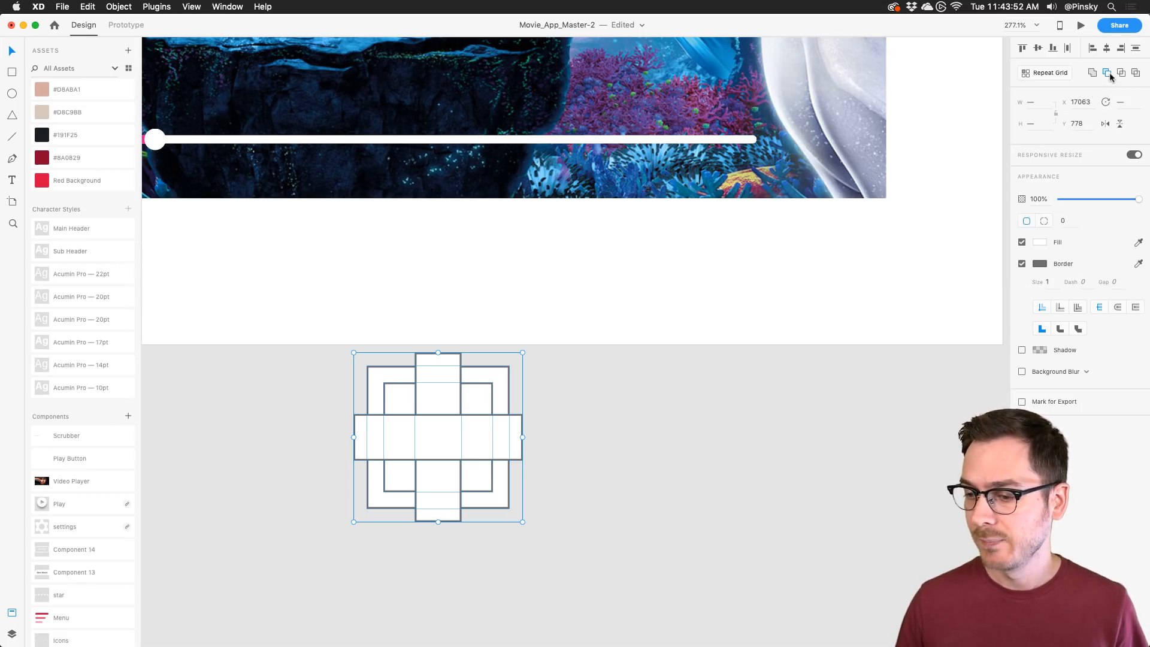
Step: Subtract the shapes into a borderless four-corner icon, scaled to 18 × 18 beside the scrubber
click(1108, 74)
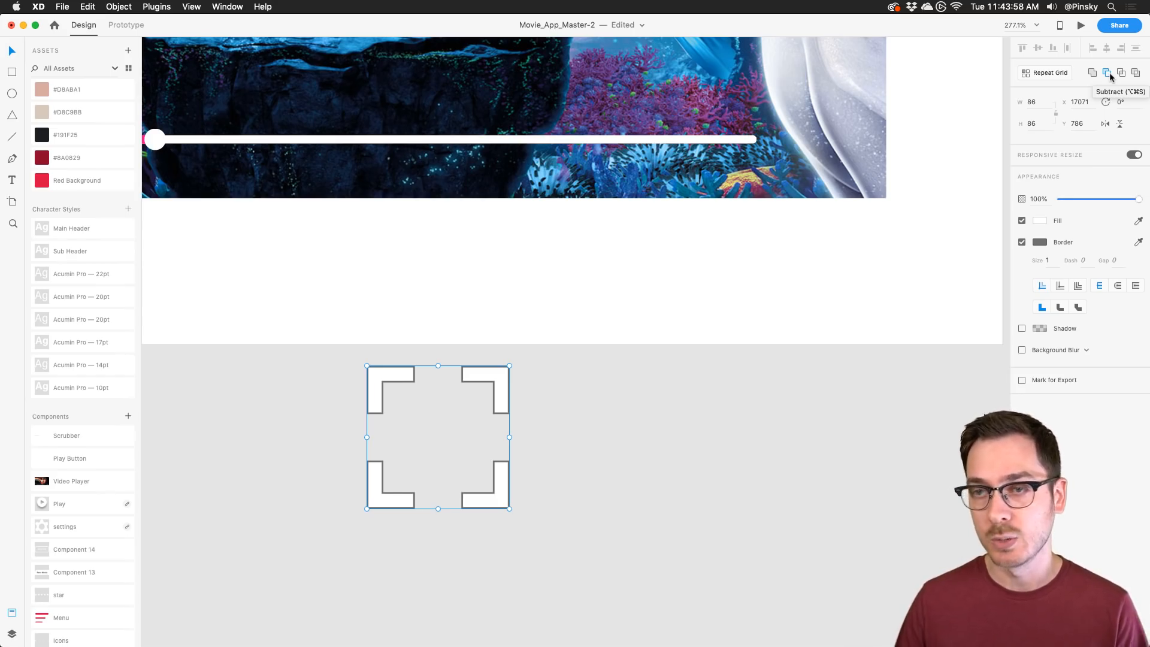
click(1022, 242)
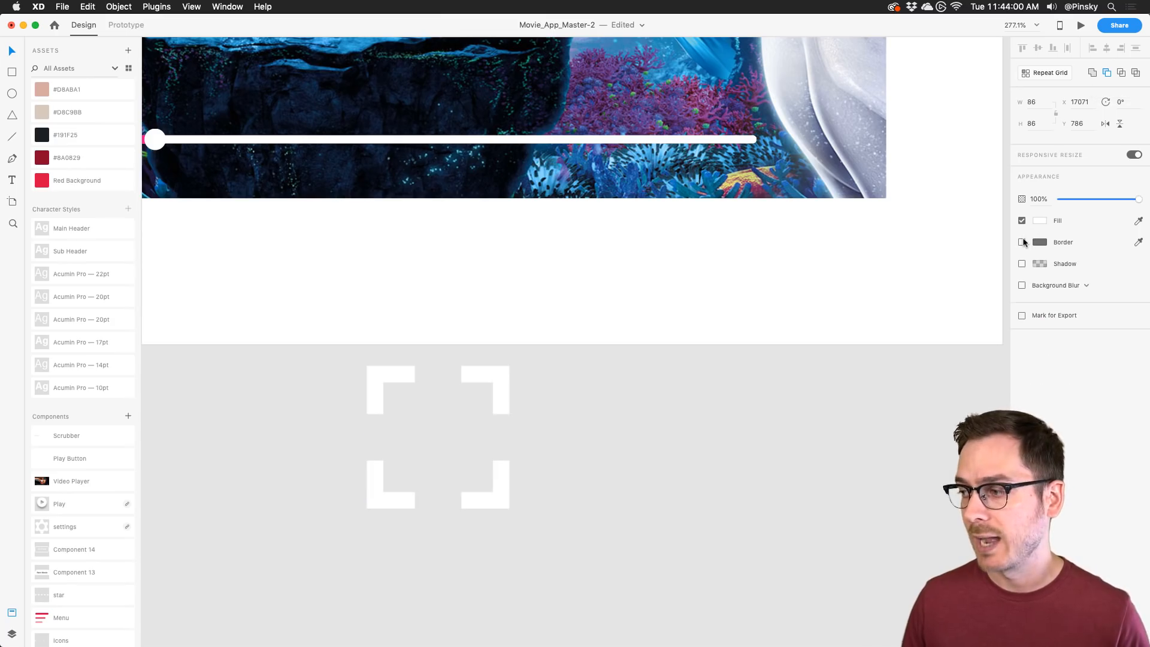
drag(505, 393, 863, 94)
scroll(864, 99, up, 2)
scroll(863, 99, right, 2)
drag(813, 281, 748, 191)
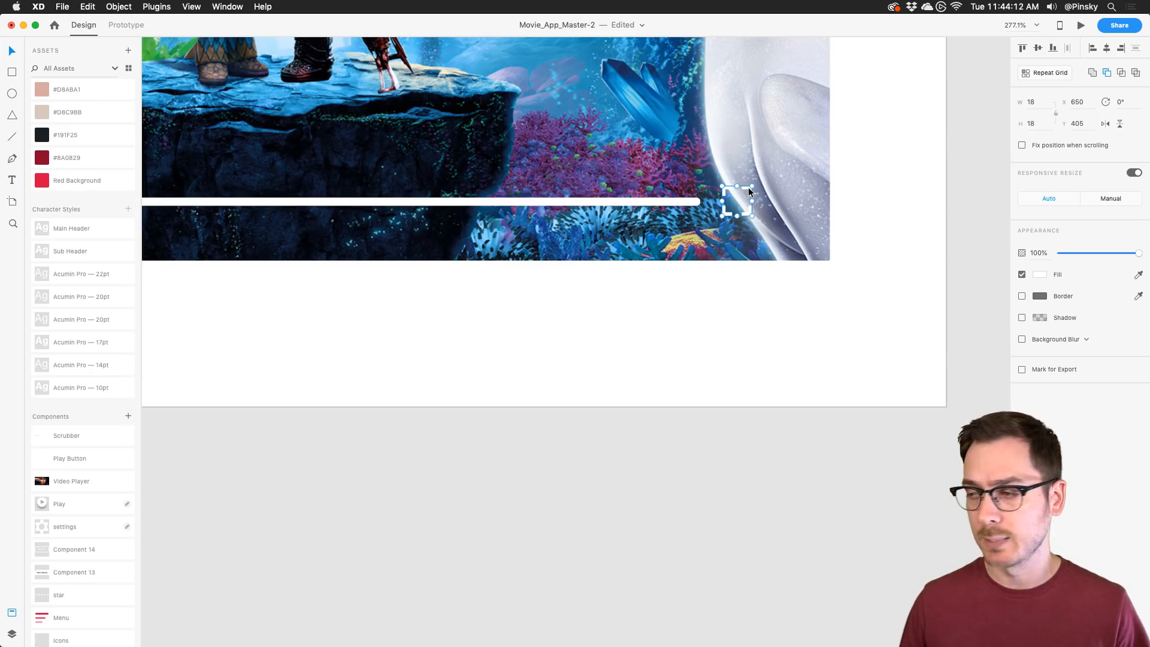
Step: Shrink the icon's inner cut-out to about 12 to thicken the brackets, then review the player
scroll(749, 187, up, 5)
double_click(747, 189)
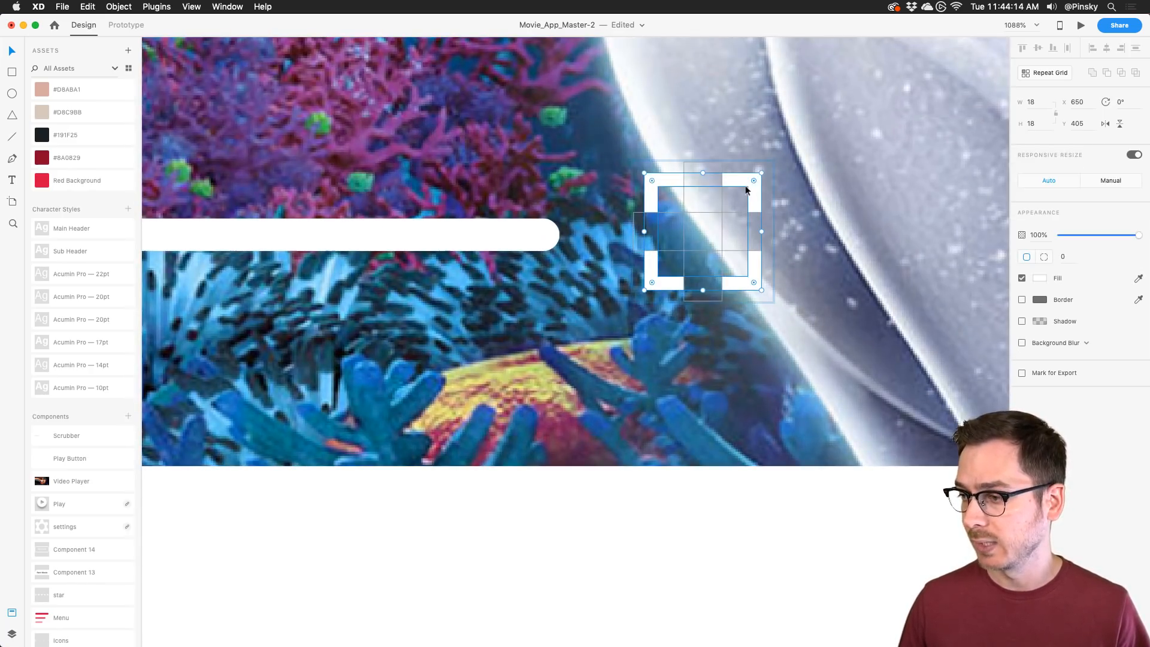
drag(746, 190, 744, 192)
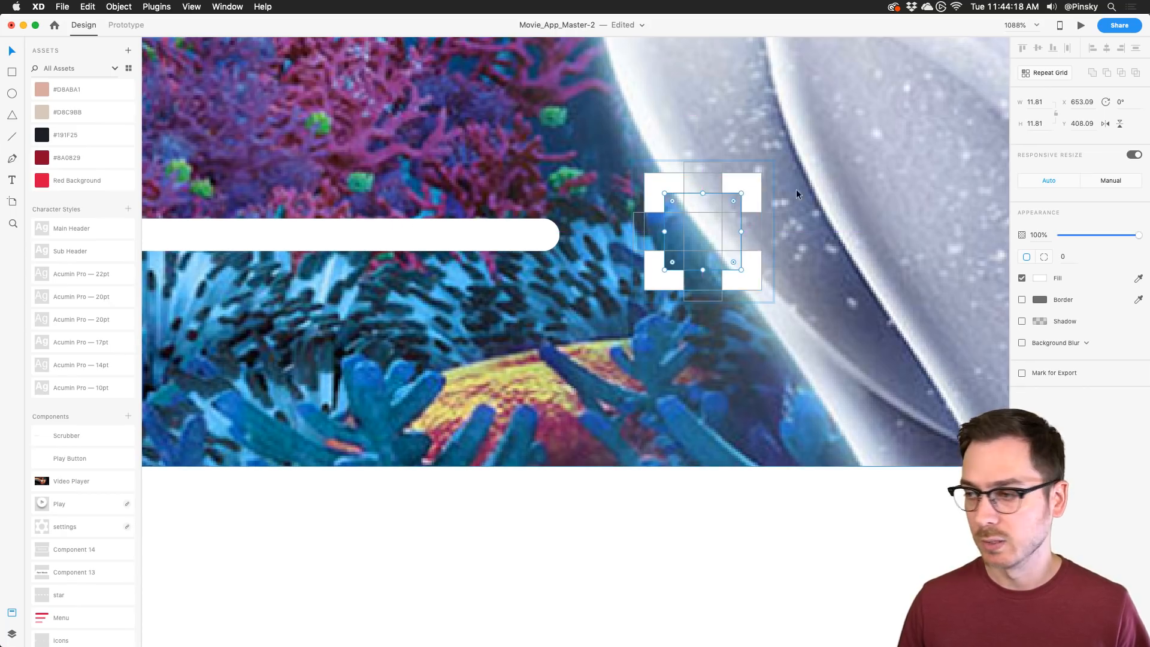
click(804, 190)
scroll(804, 189, down, 5)
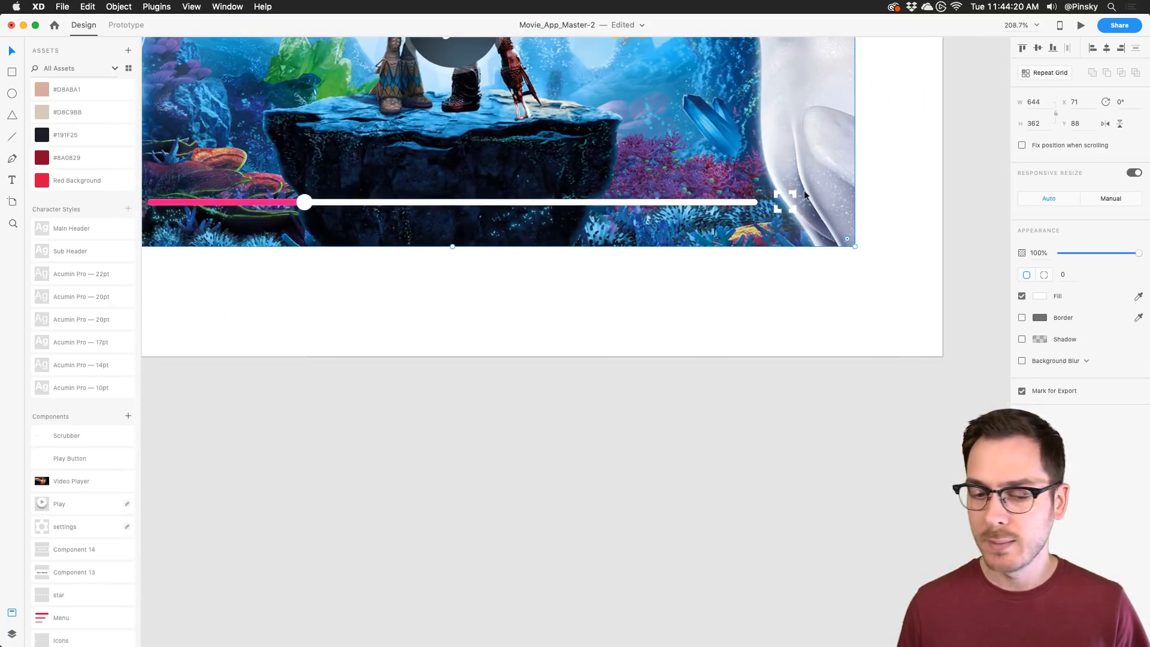
scroll(804, 189, up, 5)
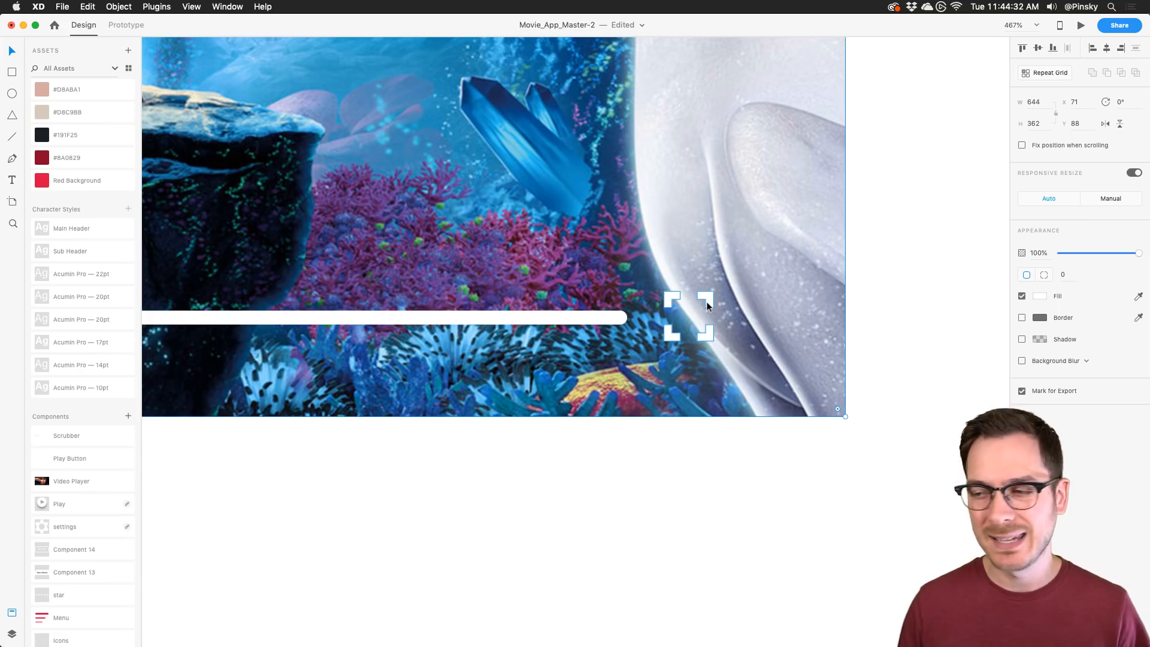
scroll(706, 301, down, 5)
scroll(706, 301, left, 2)
scroll(563, 213, up, 1)
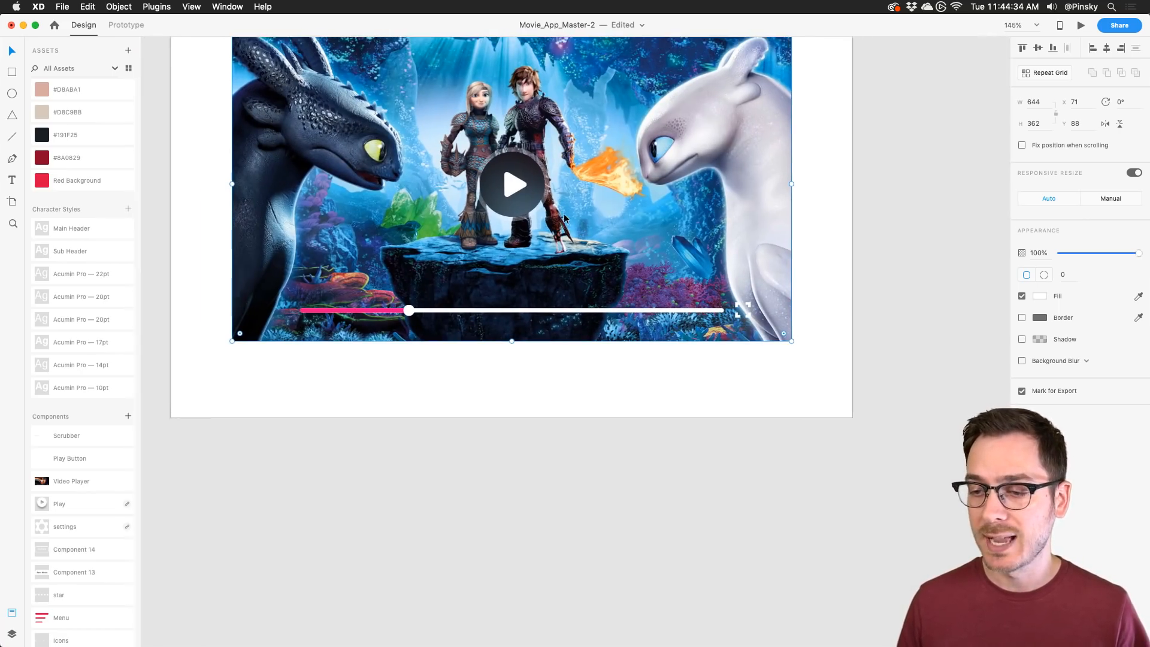
scroll(563, 213, up, 2)
scroll(563, 213, right, 1)
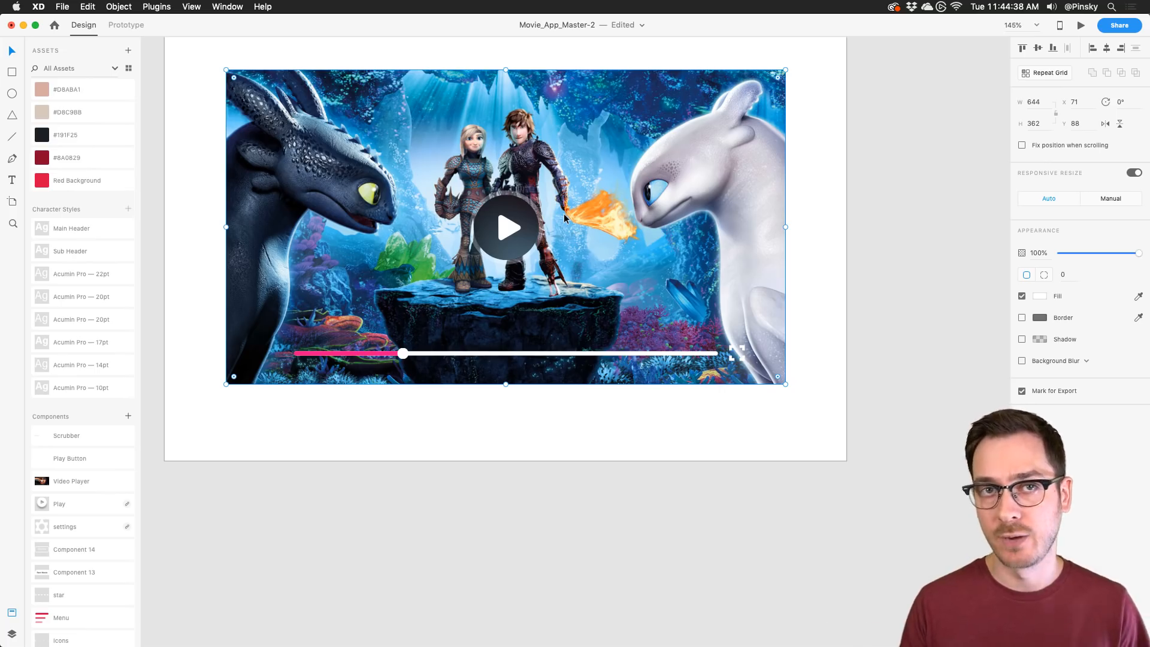
Step: Switch the video overlay's fill from solid to a linear gradient
click(805, 91)
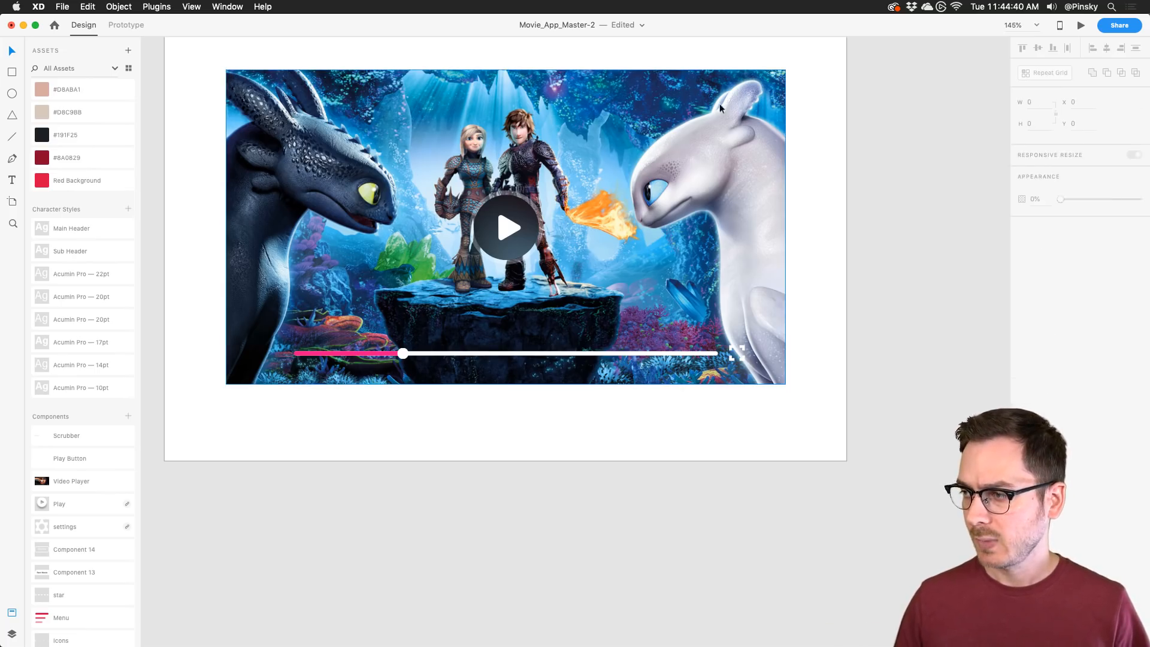
click(703, 105)
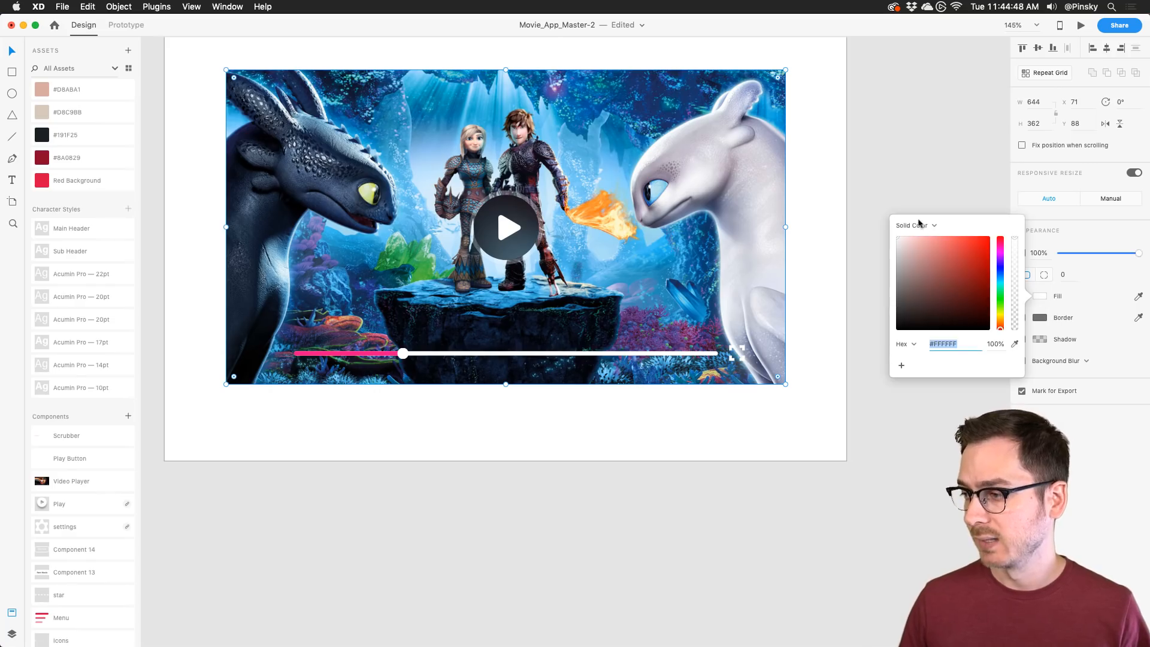
click(920, 226)
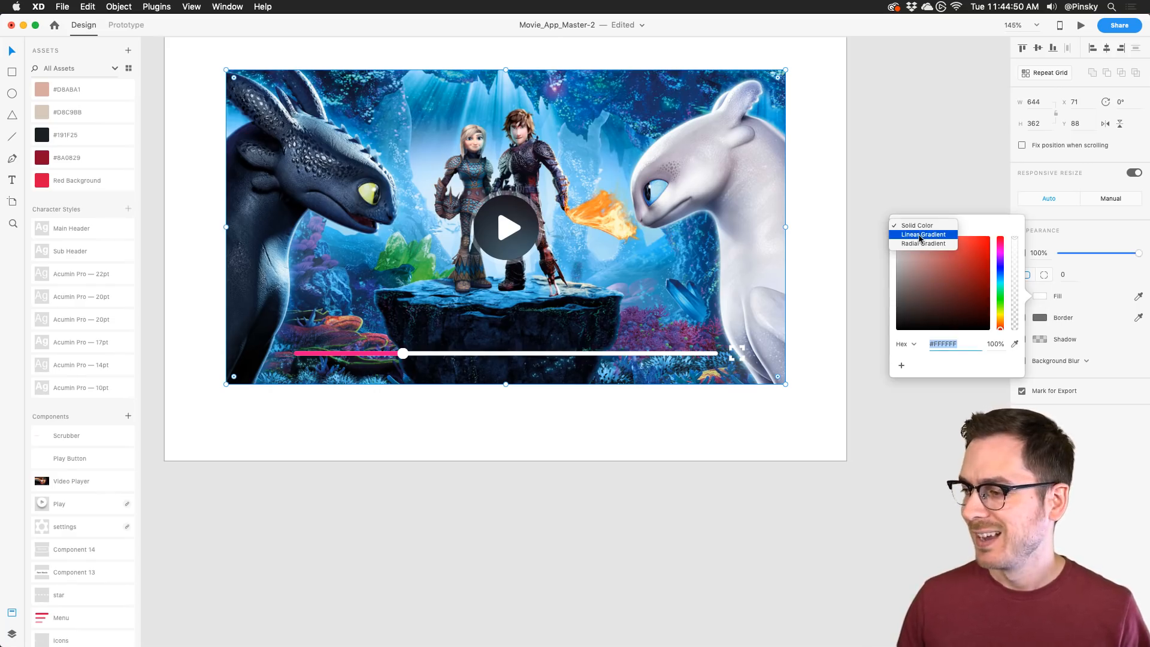
click(923, 244)
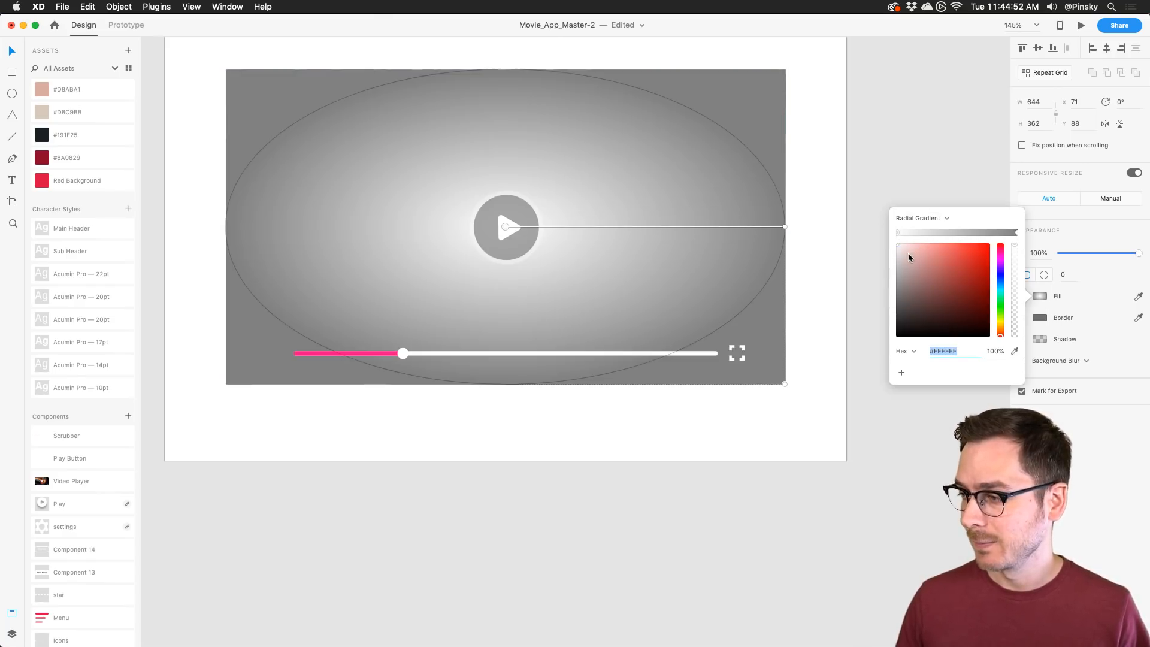
click(914, 218)
click(914, 210)
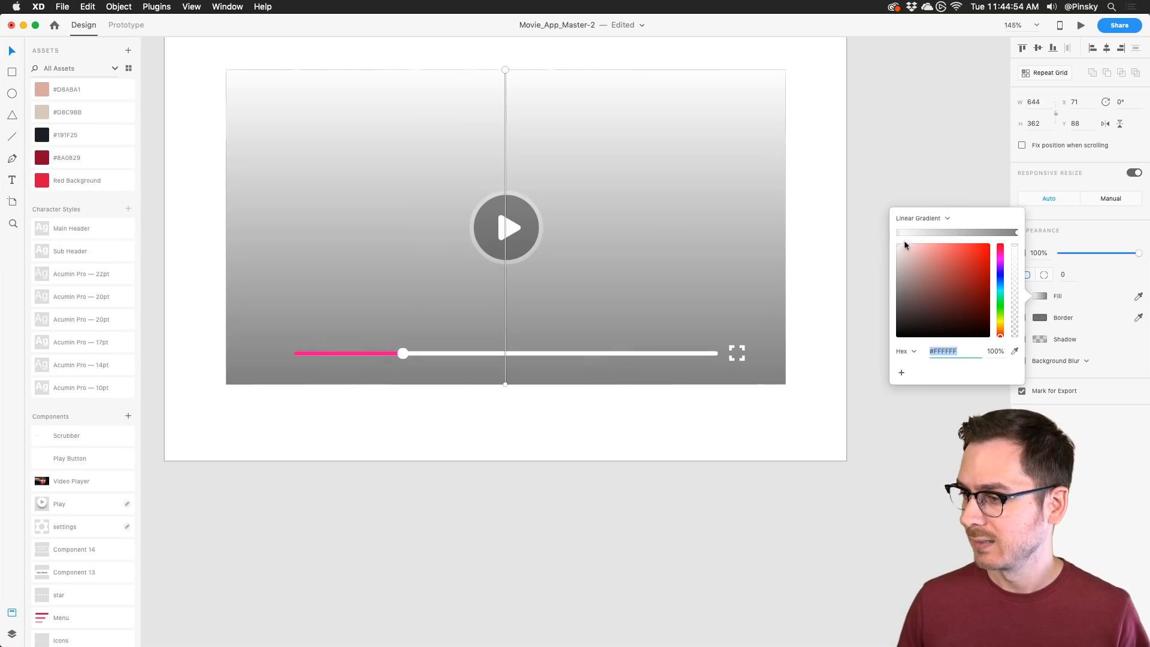
Step: Fade the gradient from transparent to solid black and shrink the overlay to a 644 × 71 bottom strip
click(897, 232)
drag(920, 261, 855, 384)
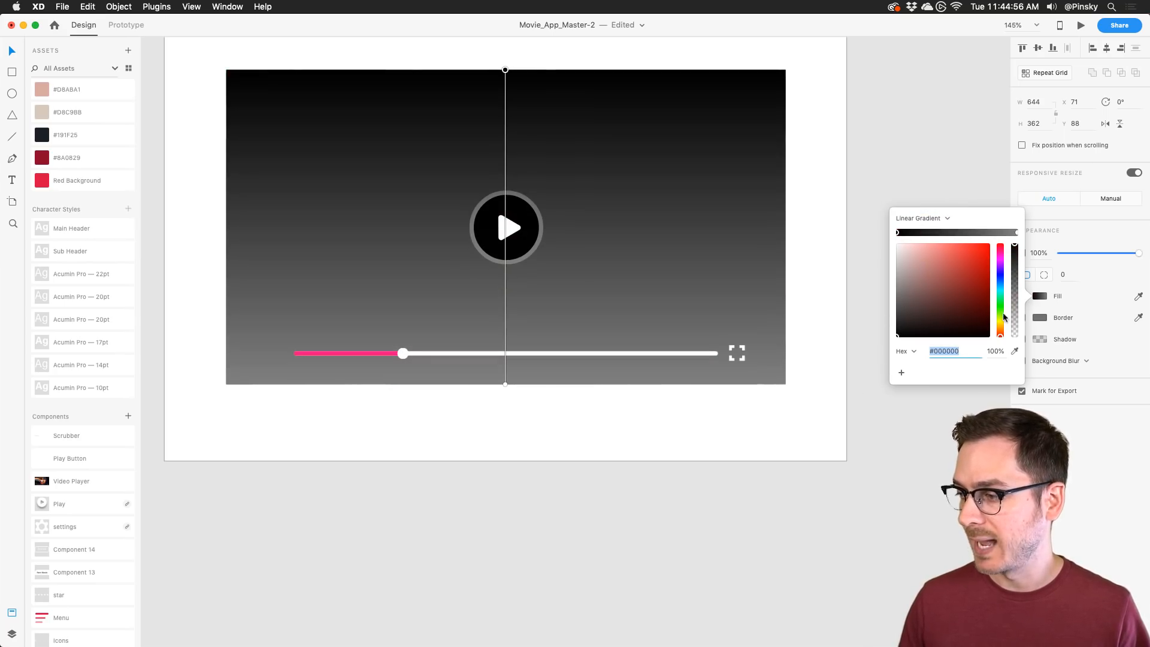
drag(1015, 322, 1014, 363)
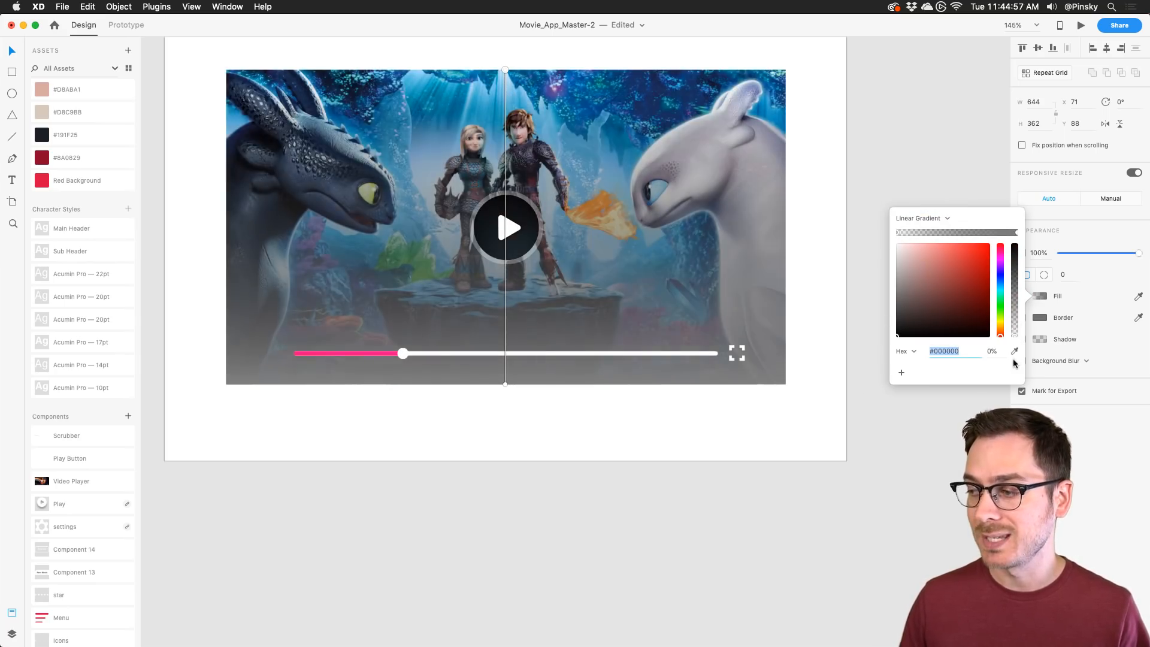
click(1017, 233)
drag(939, 276, 872, 365)
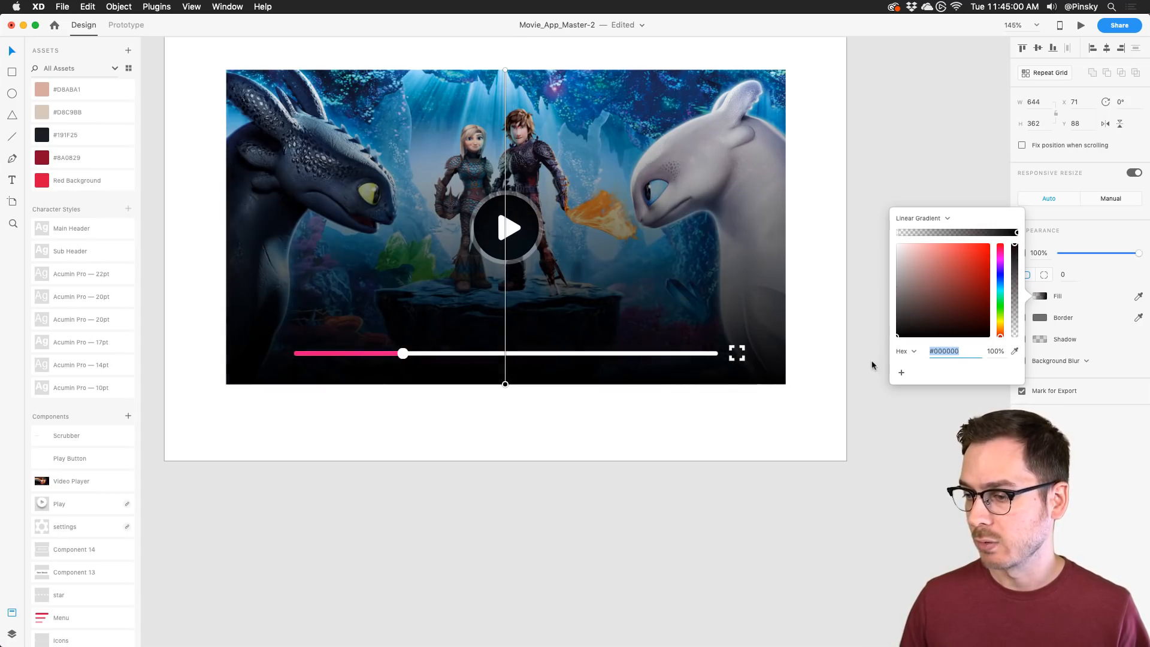
click(532, 100)
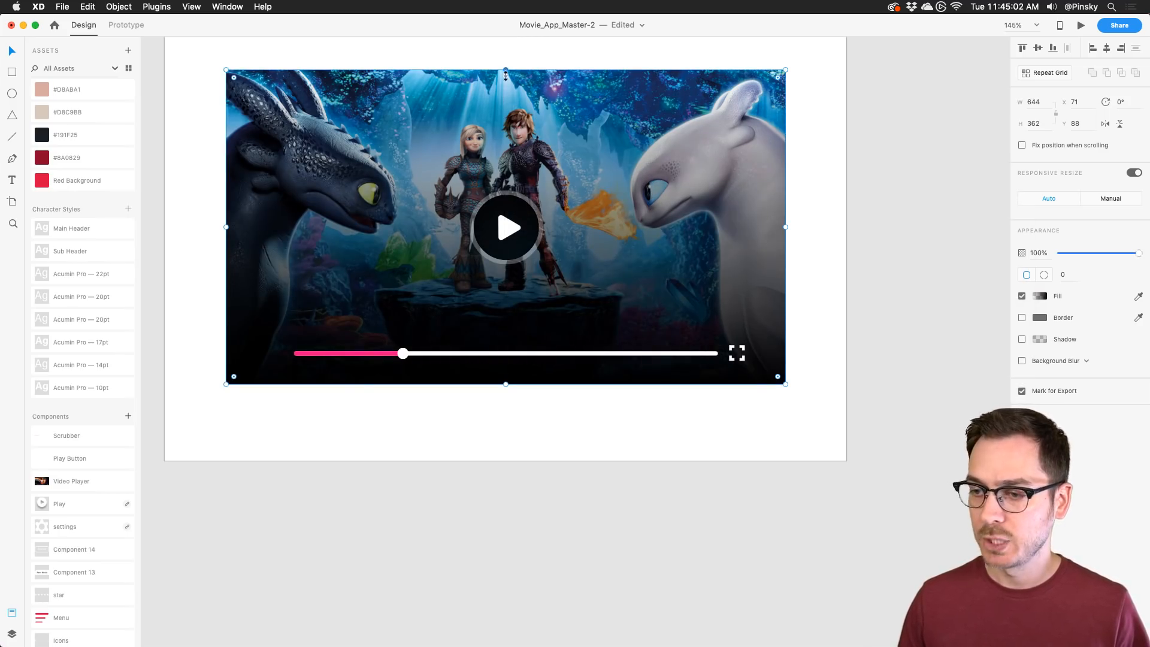
drag(505, 75, 504, 299)
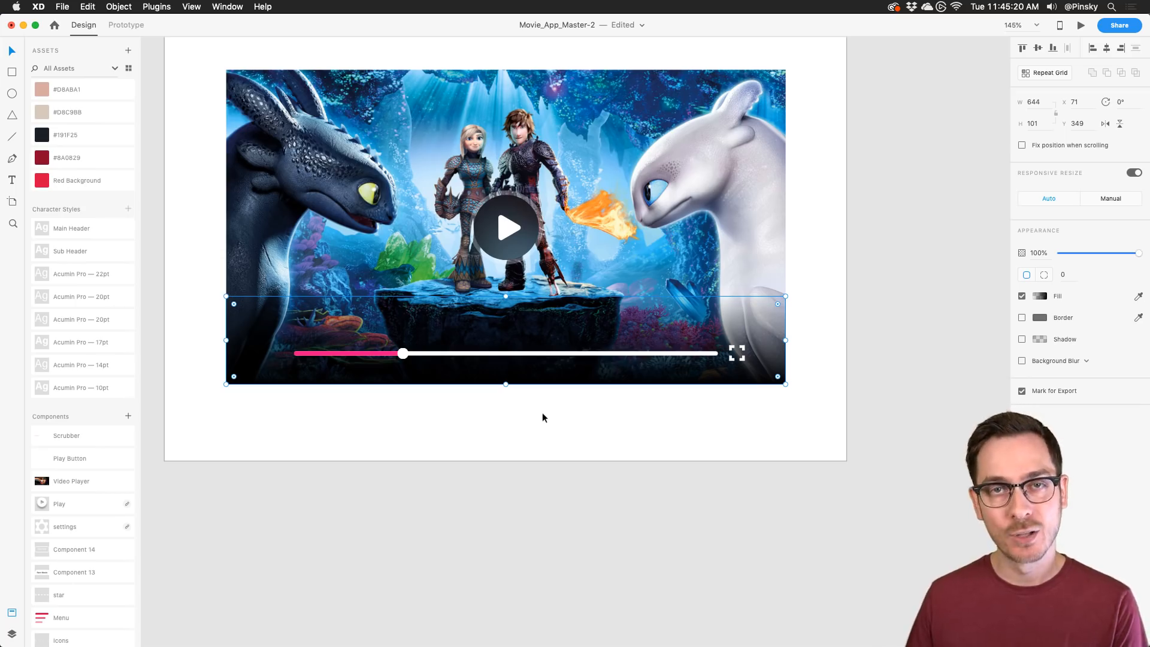
click(561, 408)
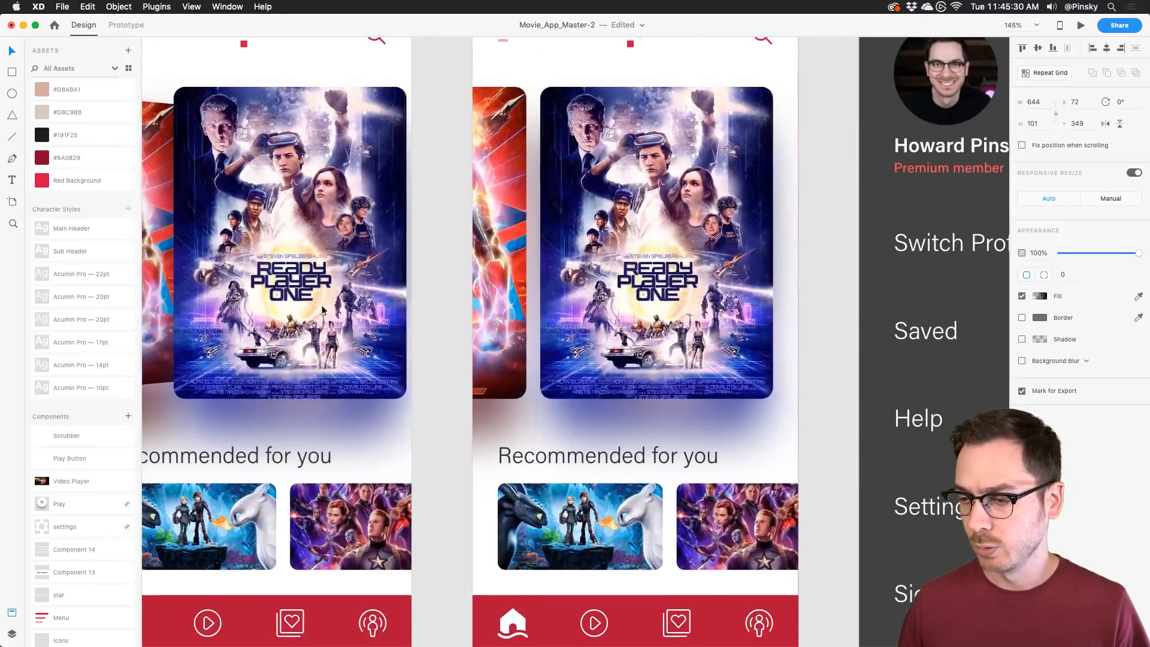
Step: Copy the speaker icon from the icon set
drag(260, 484, 260, 480)
key(super+0)
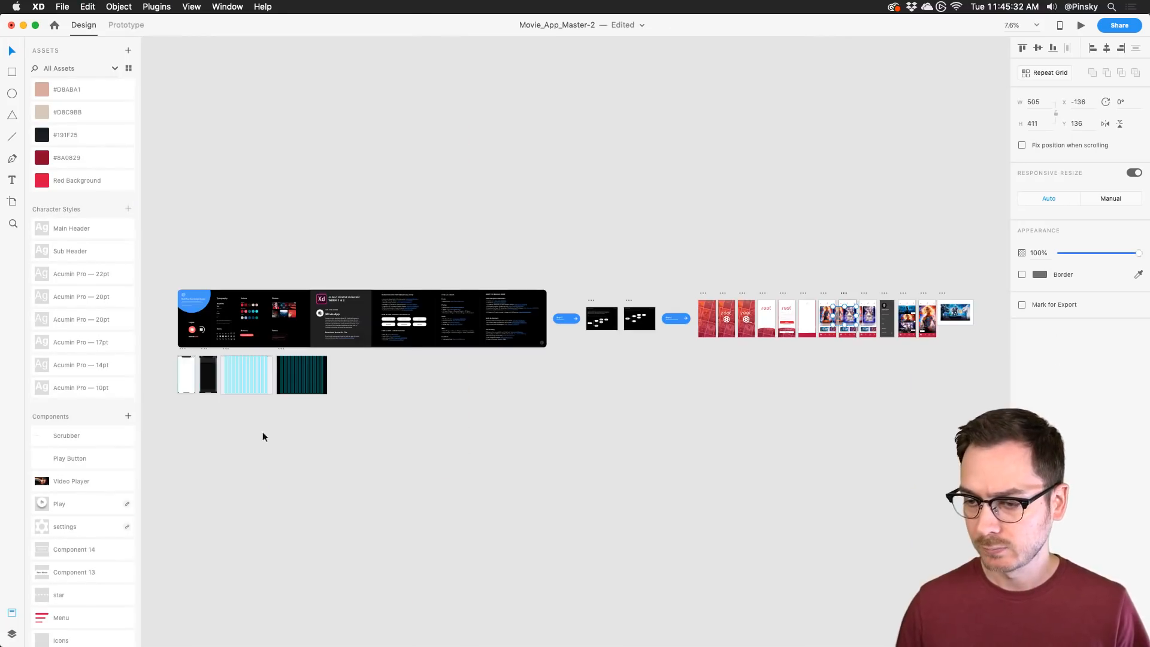
scroll(234, 328, up, 15)
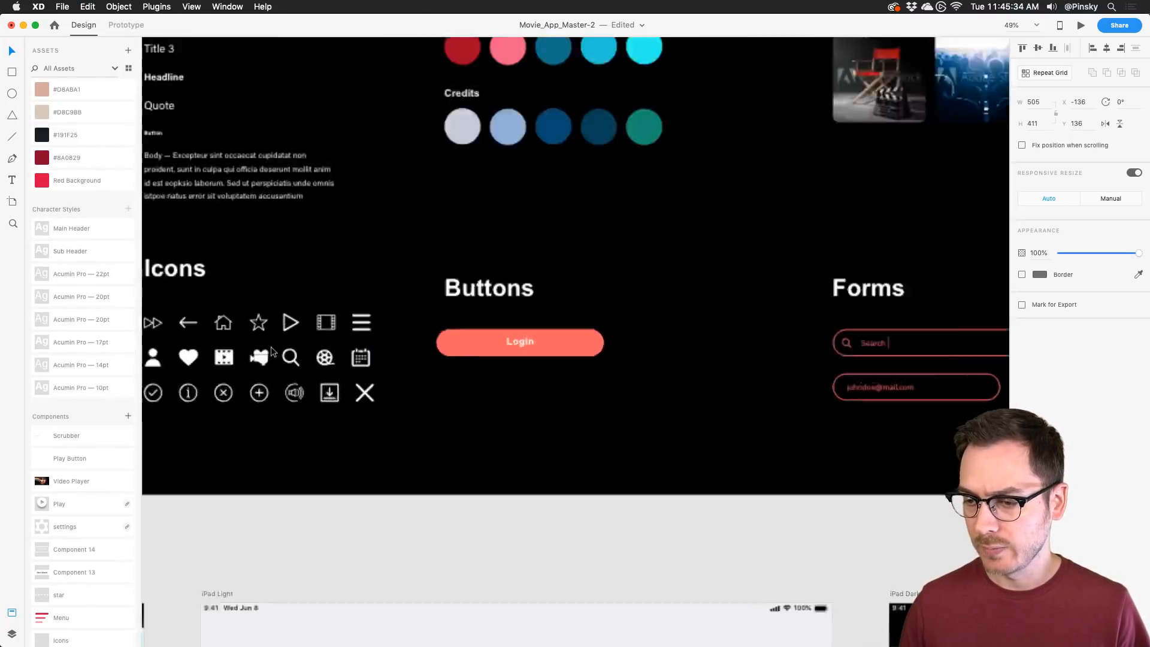
double_click(311, 422)
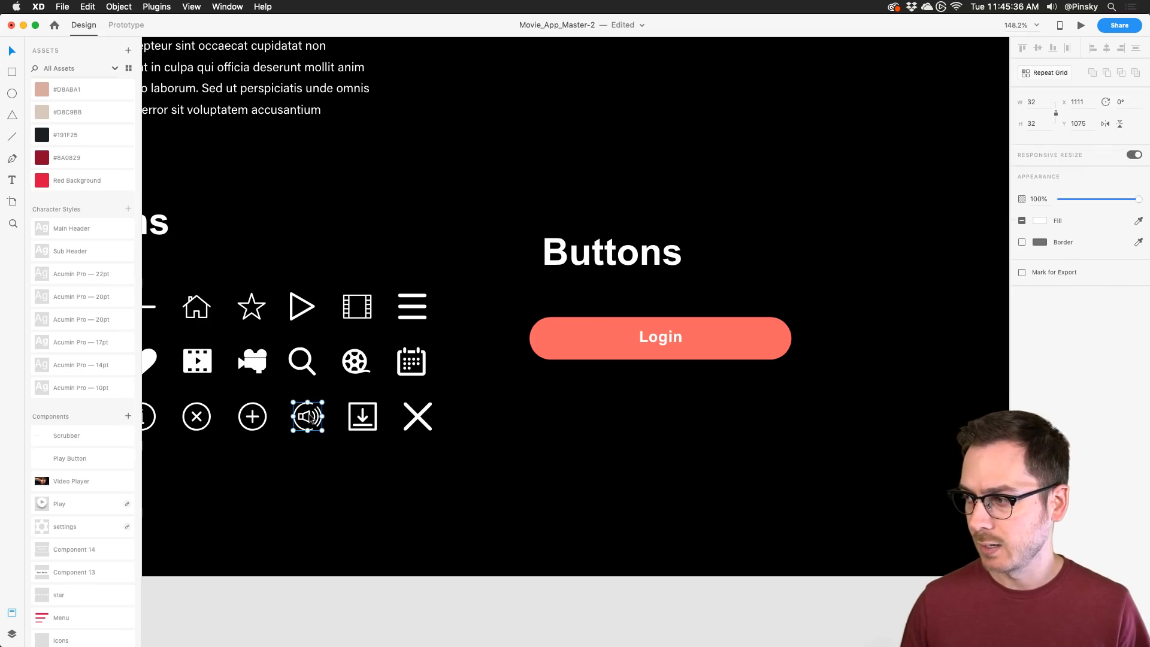
key(super+c)
Step: Paste the speaker icon onto the Video artboard and resize it to 18 × 18 beside the fullscreen icon
key(super+0)
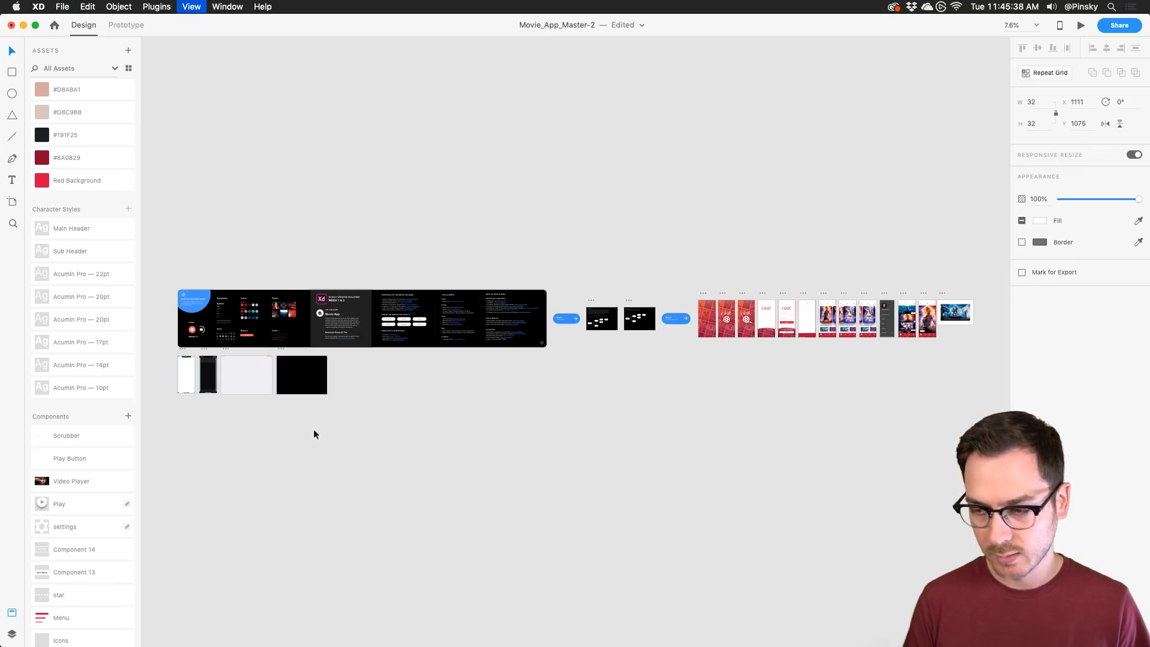
scroll(986, 323, up, 10)
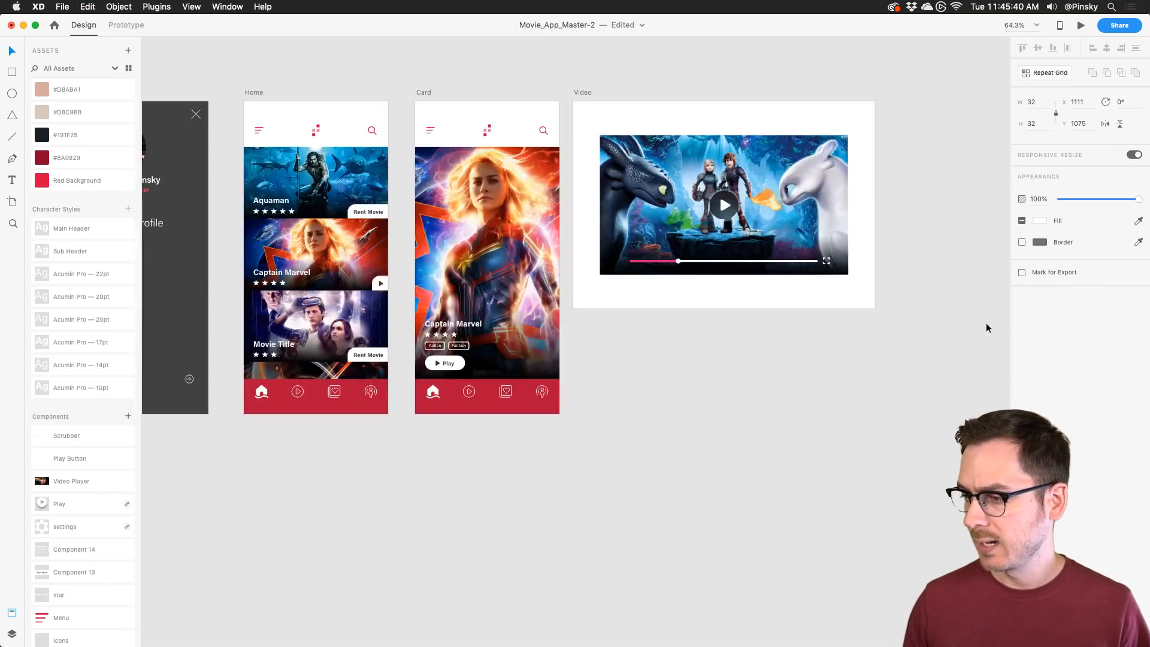
scroll(878, 246, up, 5)
key(super+v)
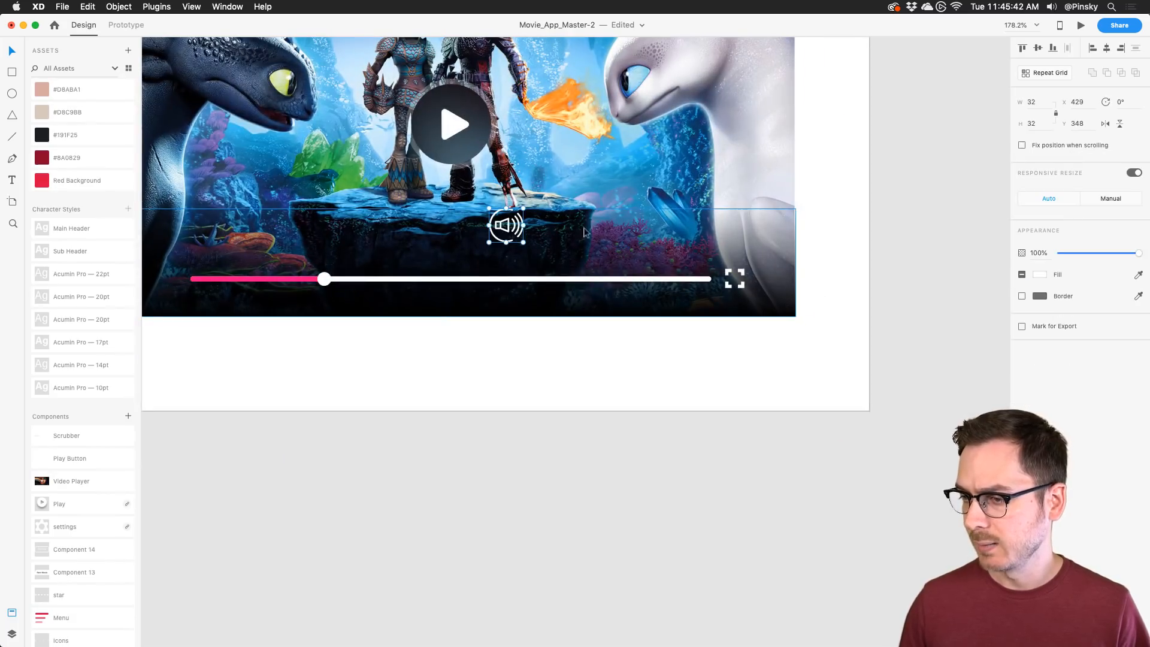
drag(524, 242, 771, 276)
scroll(771, 274, up, 5)
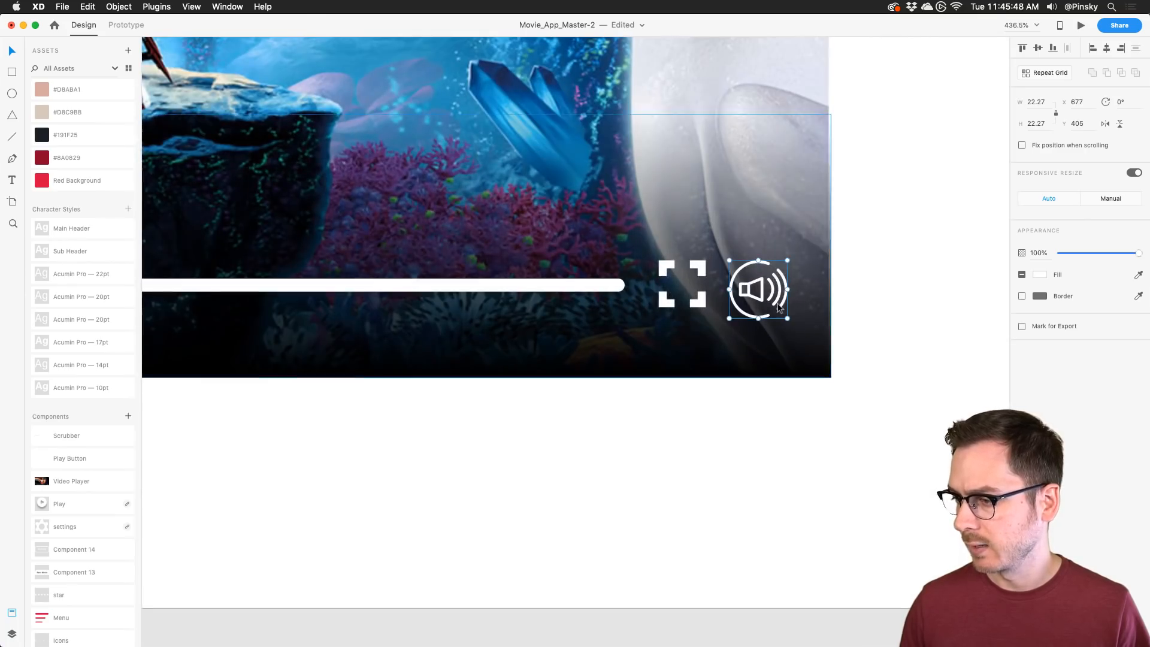
drag(787, 318, 779, 310)
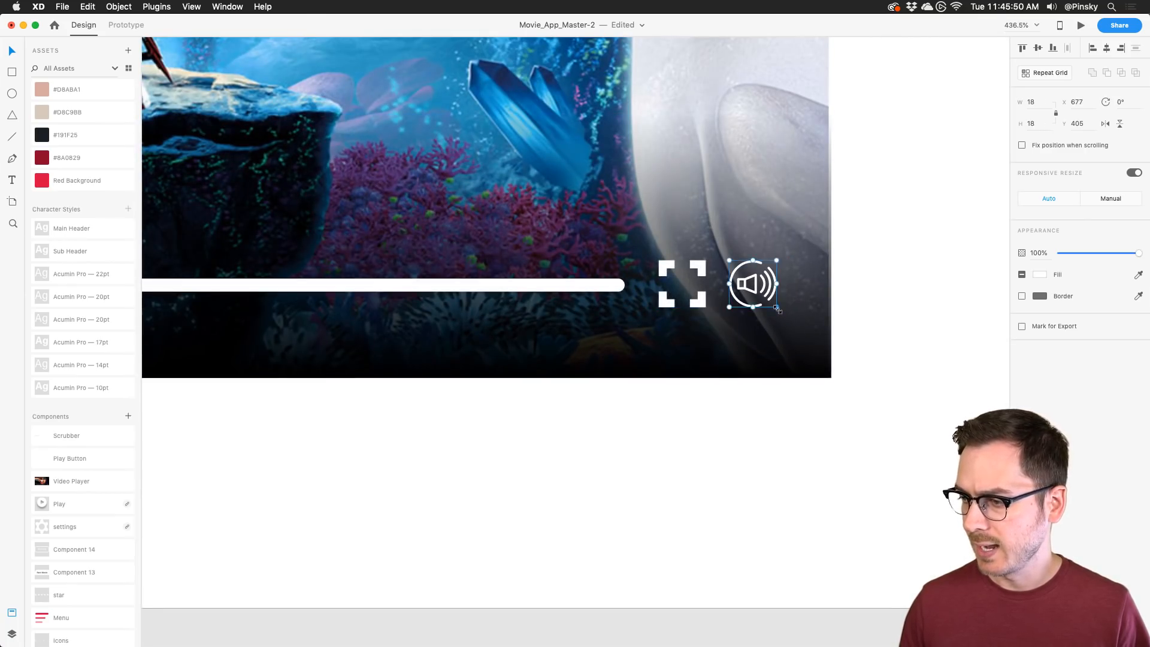
scroll(777, 303, down, 5)
Step: Move the scrubber bar and fullscreen icon left together to make room for the speaker icon
click(754, 298)
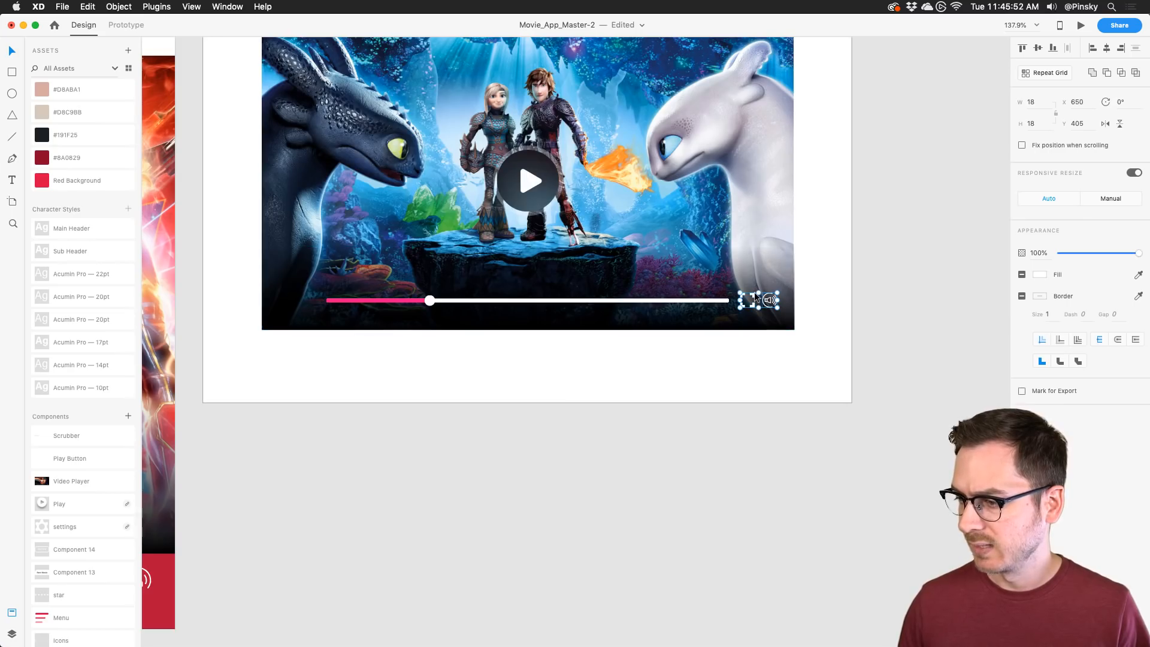
shift+click(685, 300)
drag(685, 300, 659, 302)
click(824, 288)
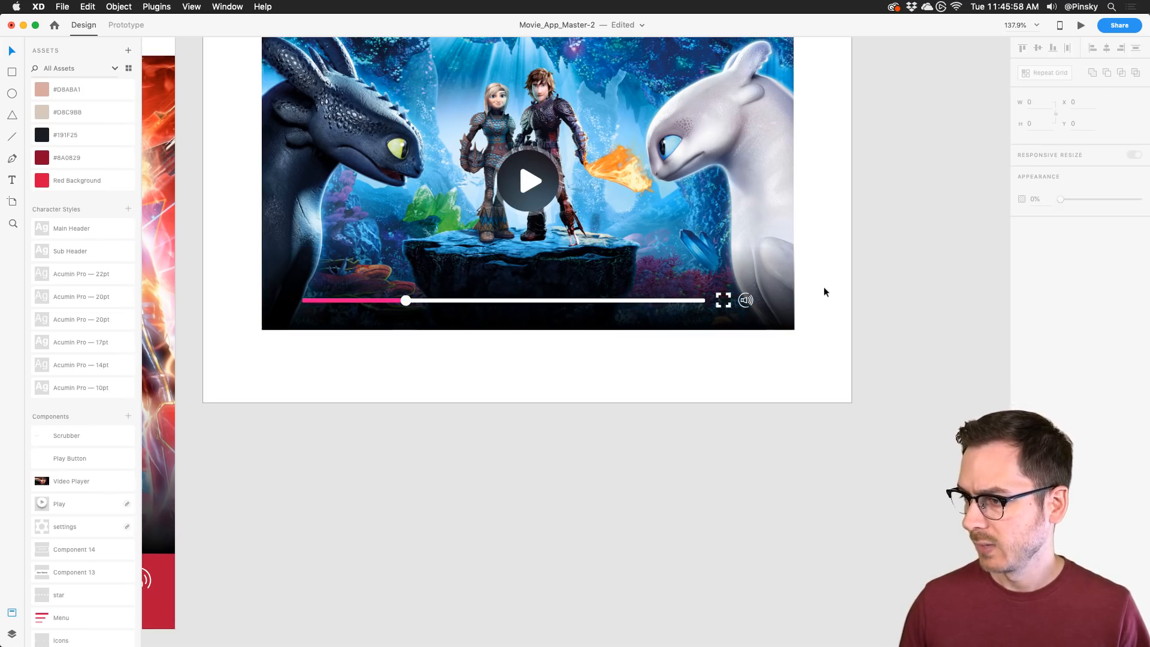
scroll(785, 285, up, 5)
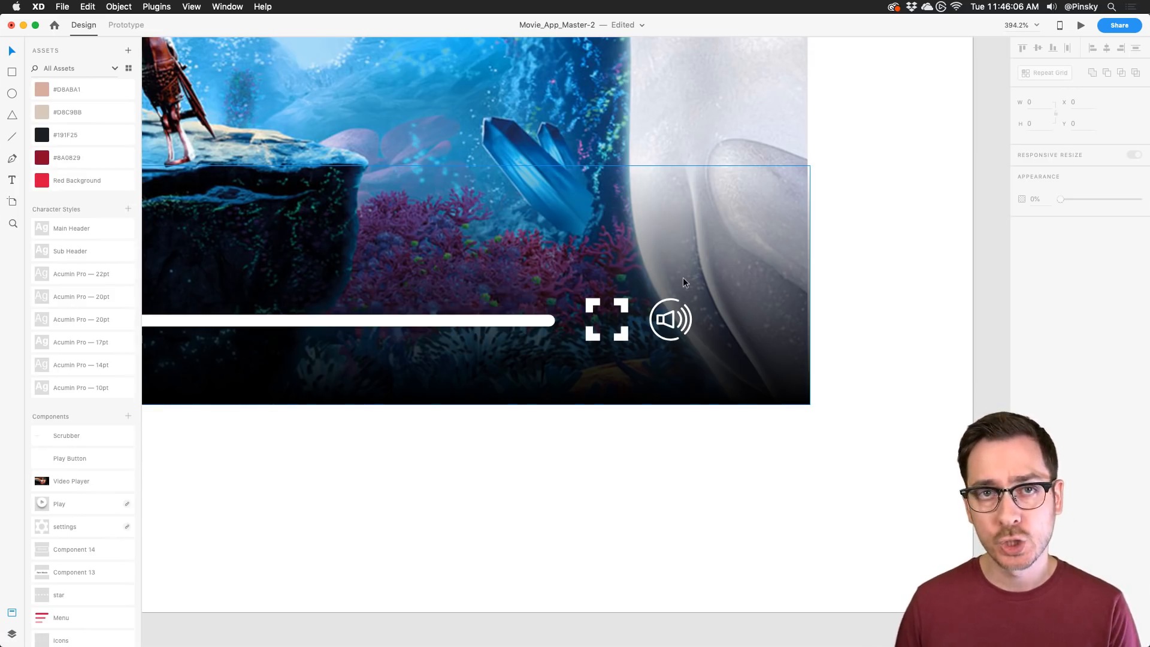
scroll(680, 273, right, 2)
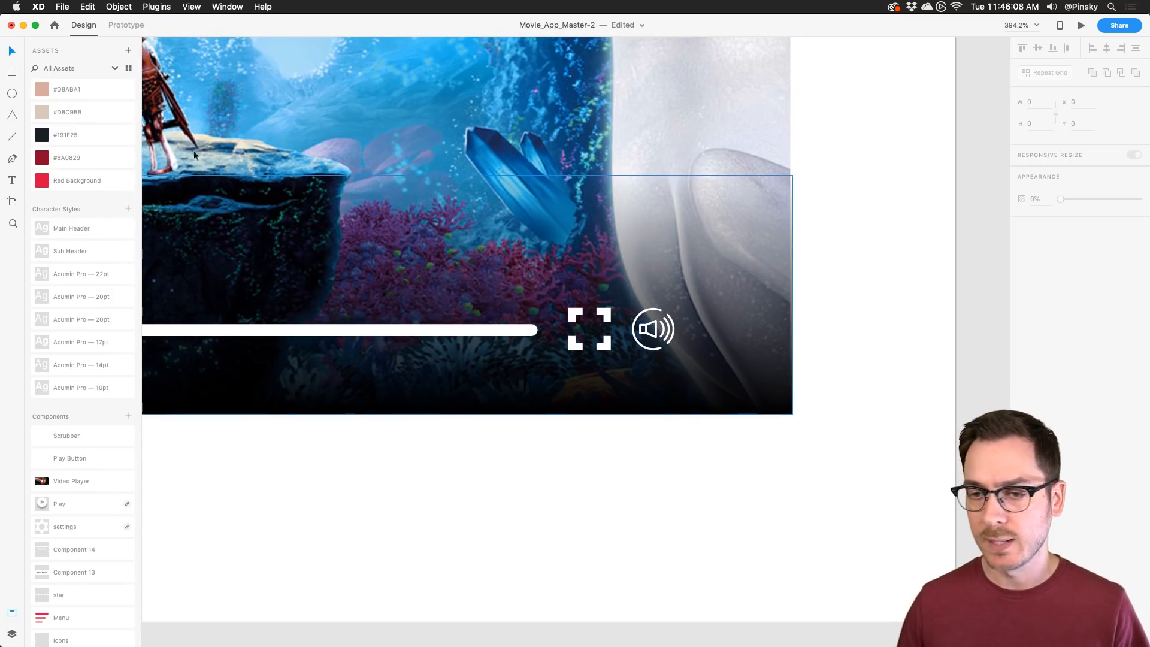
click(10, 73)
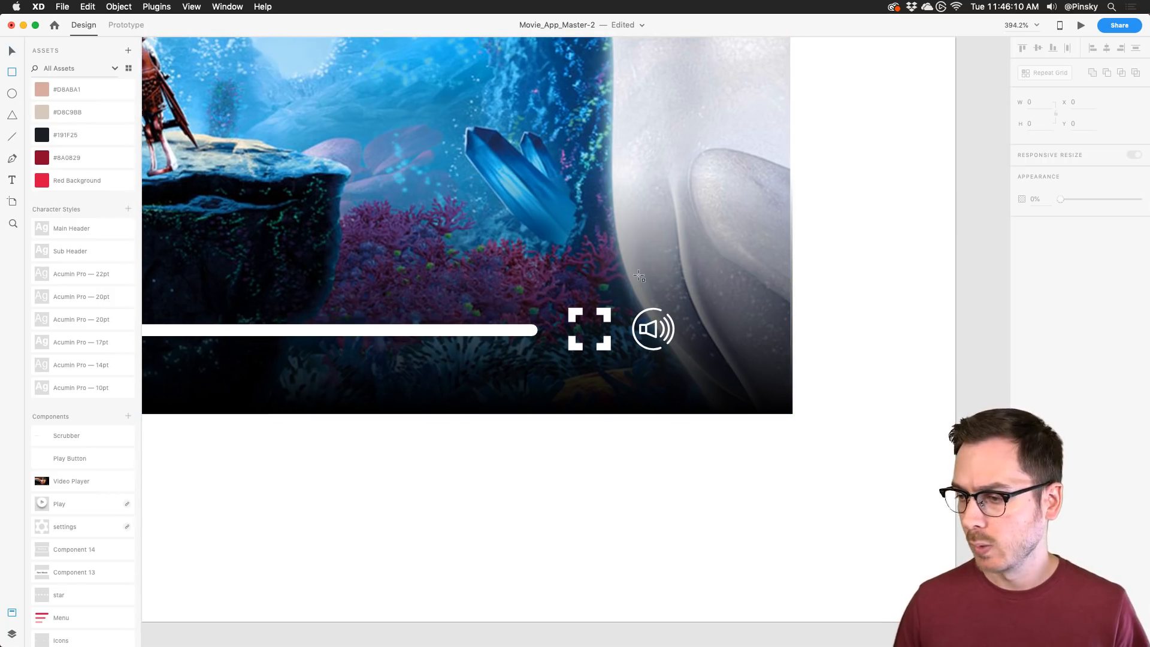
Step: Draw a thin borderless white bar with corner radius 5 above the speaker, plus a shorter level bar
mouse_move(642, 298)
mouse_down()
mouse_move(656, 185)
mouse_move(665, 188)
mouse_up()
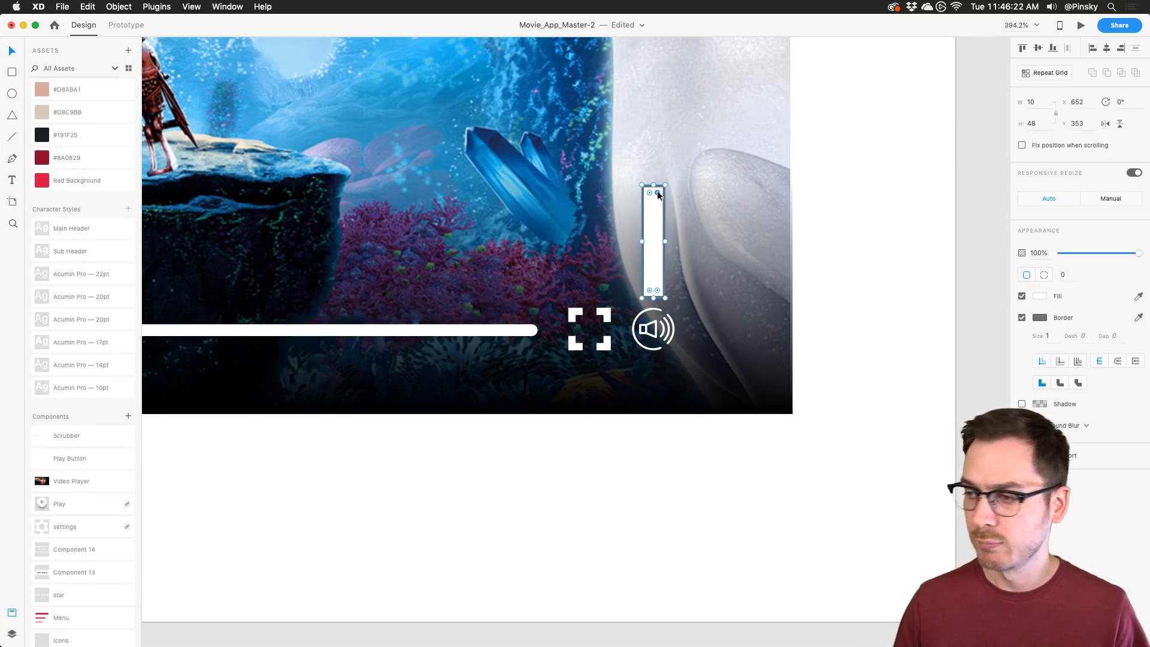
drag(657, 193, 652, 208)
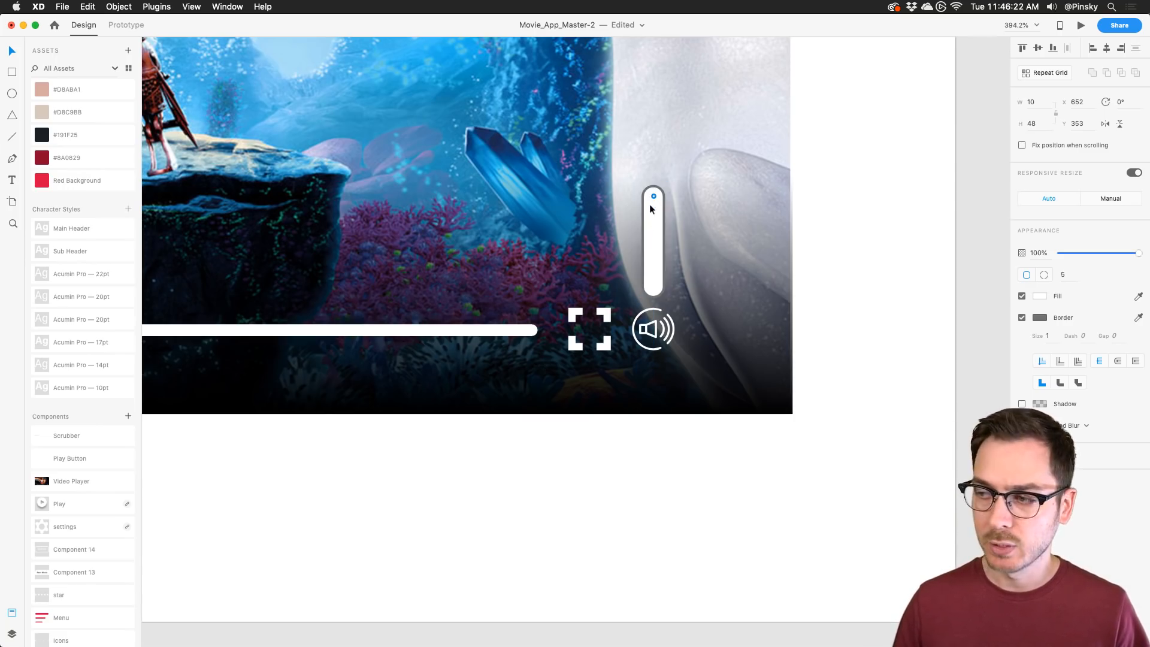
click(1022, 317)
scroll(653, 228, up, 5)
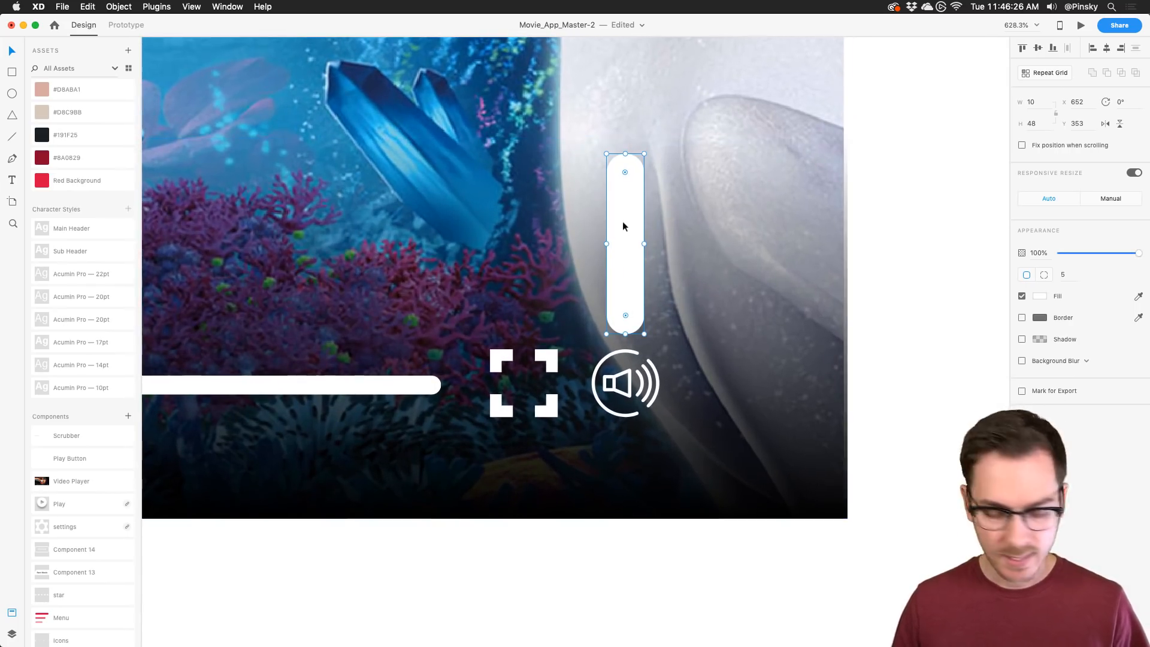
drag(625, 153, 627, 233)
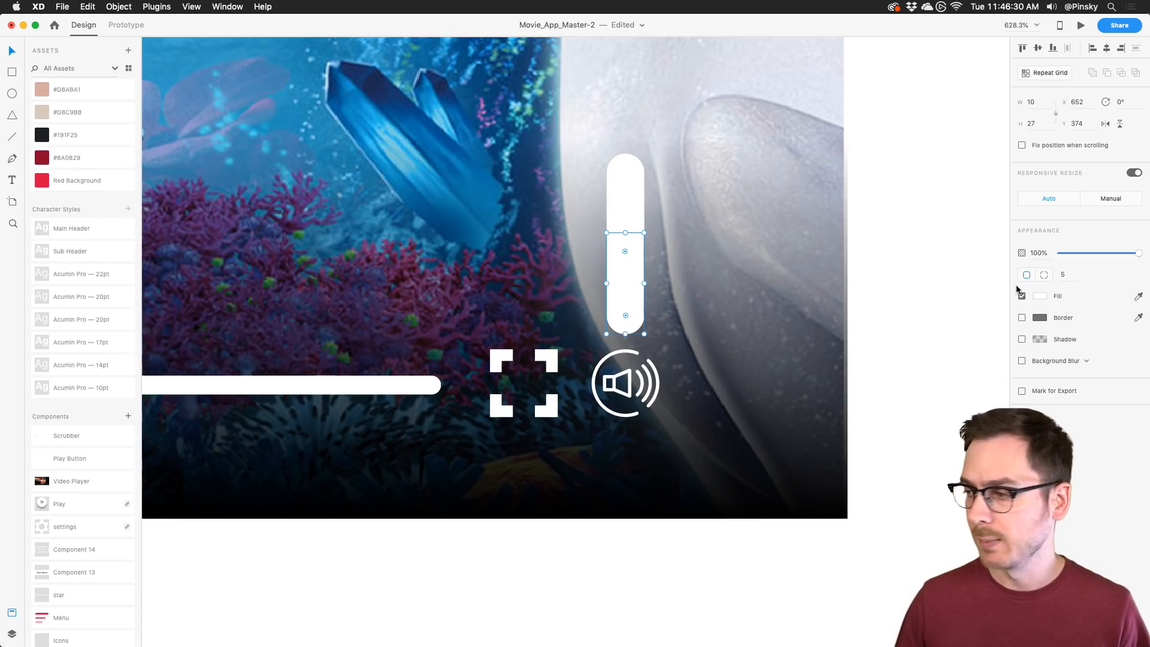
Step: Fill the shorter bar with the scrubber's pink and narrow both bars to about 6.36 wide
scroll(441, 308, left, 9)
scroll(441, 308, down, 8)
scroll(441, 308, left, 6)
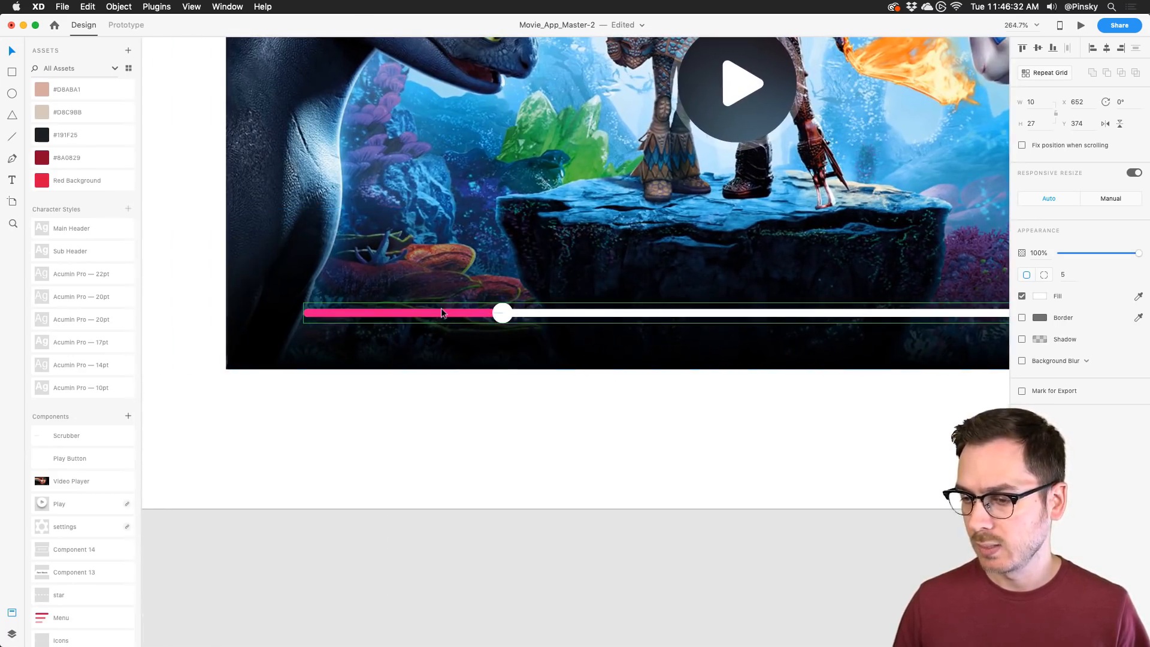
scroll(443, 313, right, 1)
key(i)
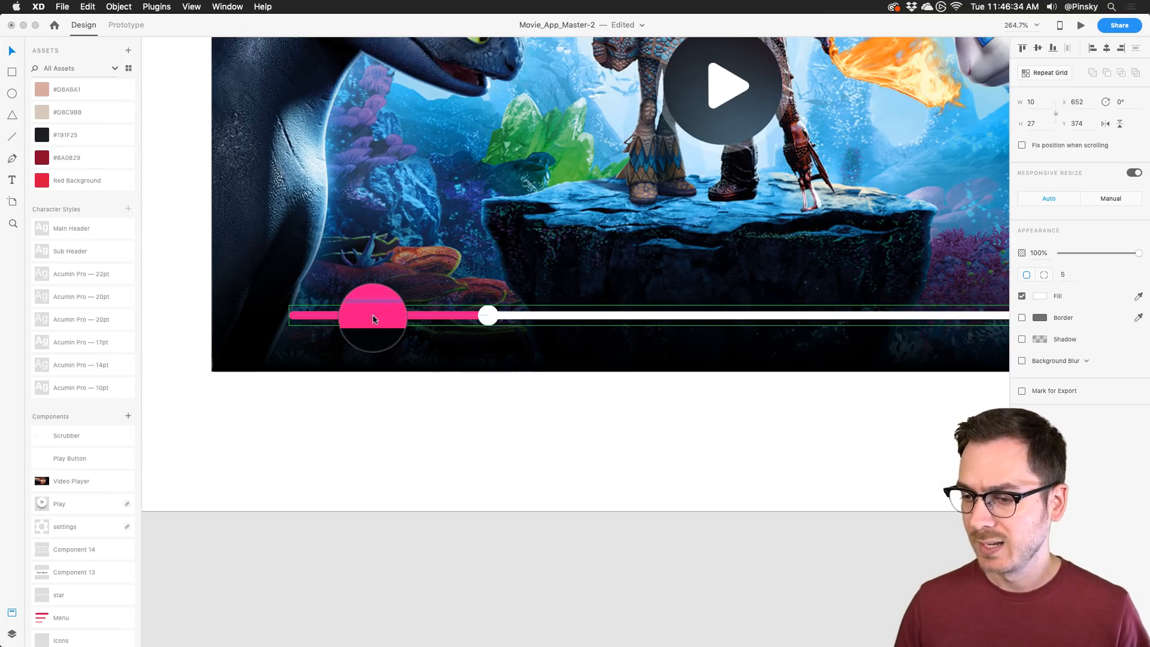
click(373, 319)
scroll(796, 264, right, 20)
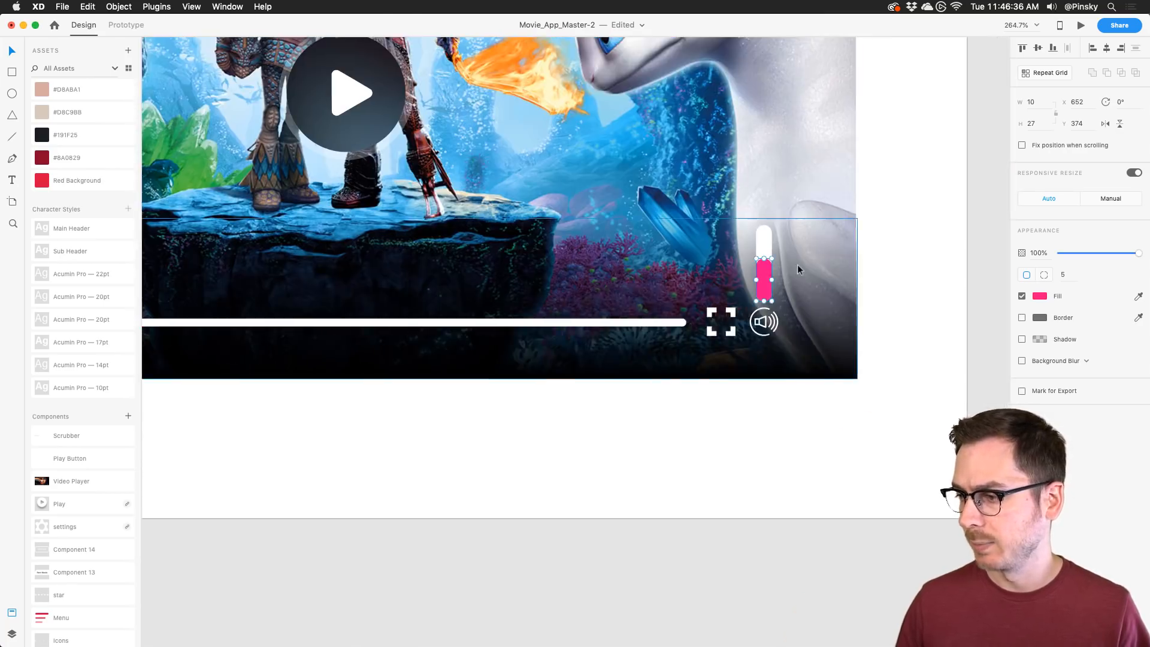
scroll(797, 264, up, 4)
shift+click(716, 203)
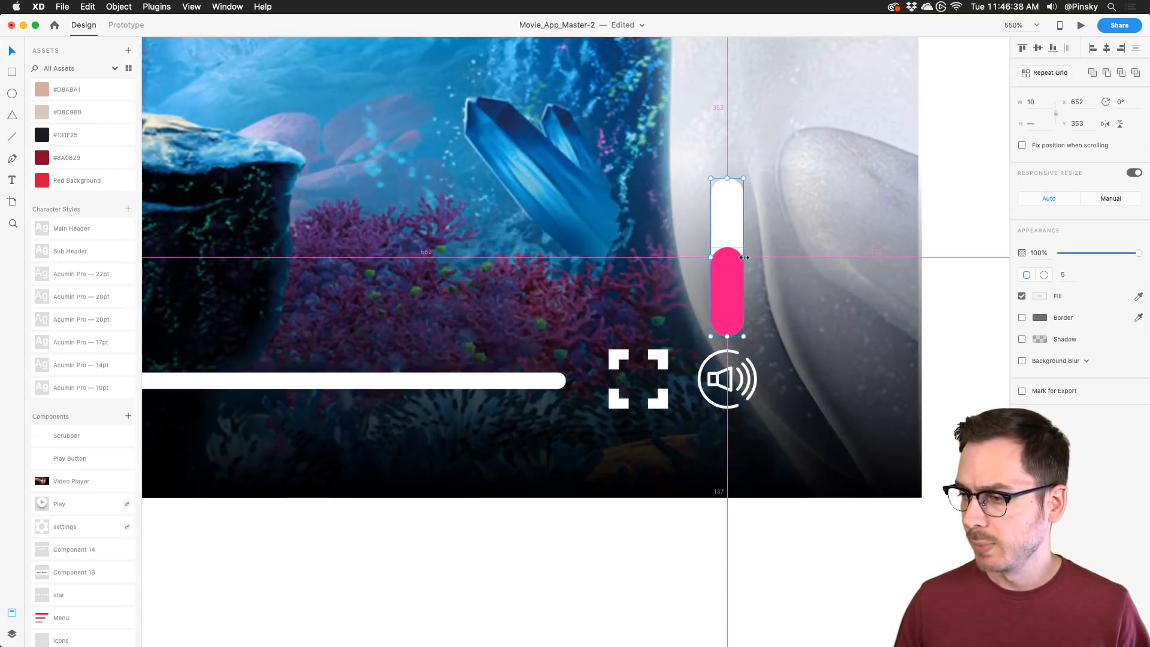
drag(744, 257, 738, 257)
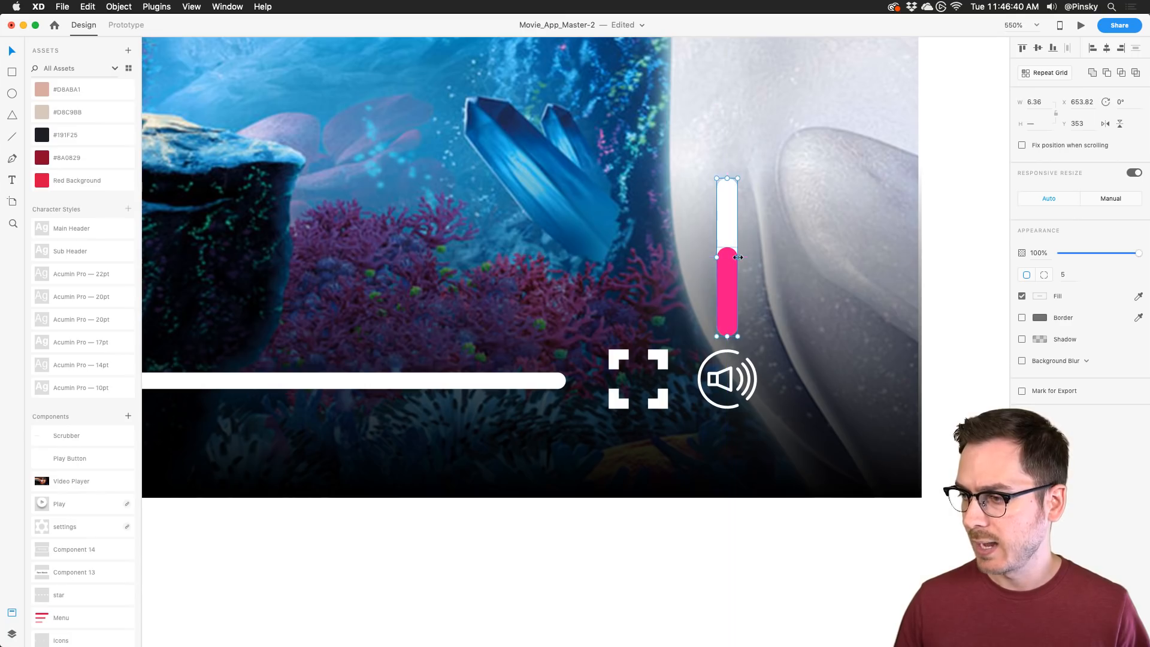
key(Escape)
click(728, 209)
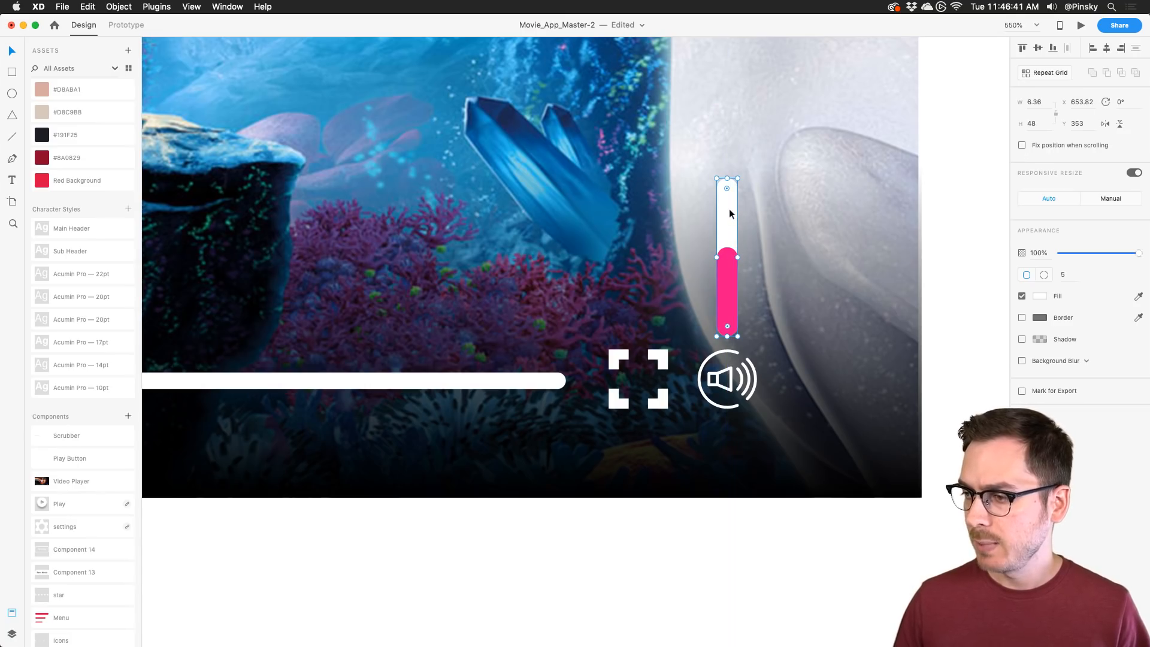
Step: Give the volume track a background blur with brightness -16 for a translucent grey look
click(1022, 363)
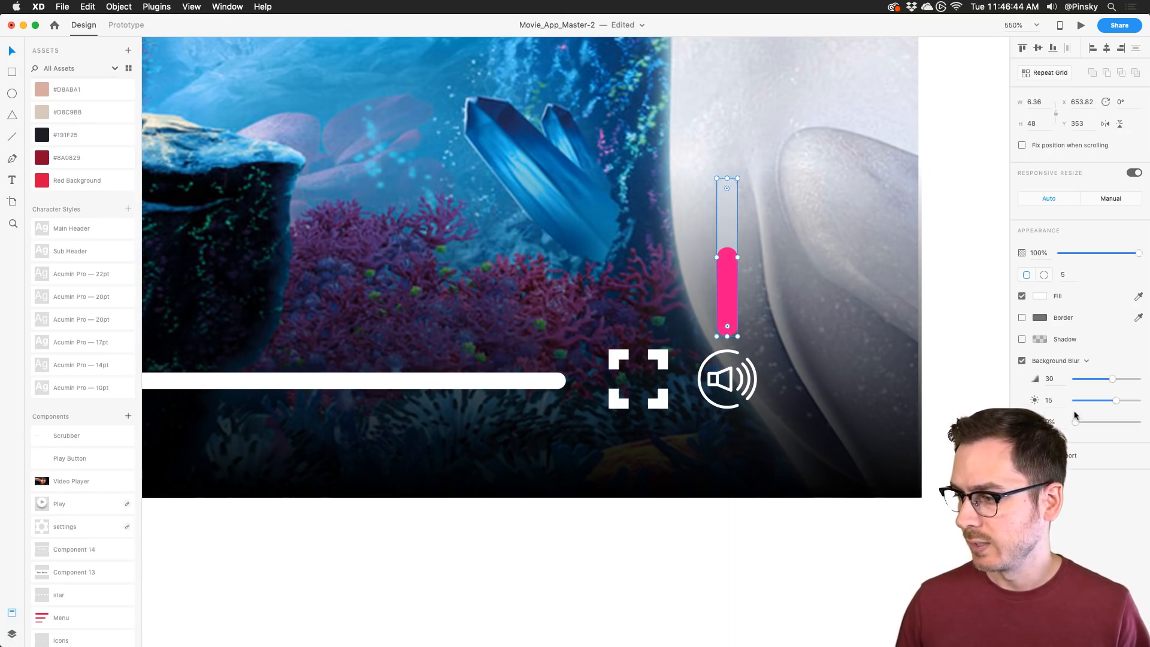
drag(1115, 400, 1096, 397)
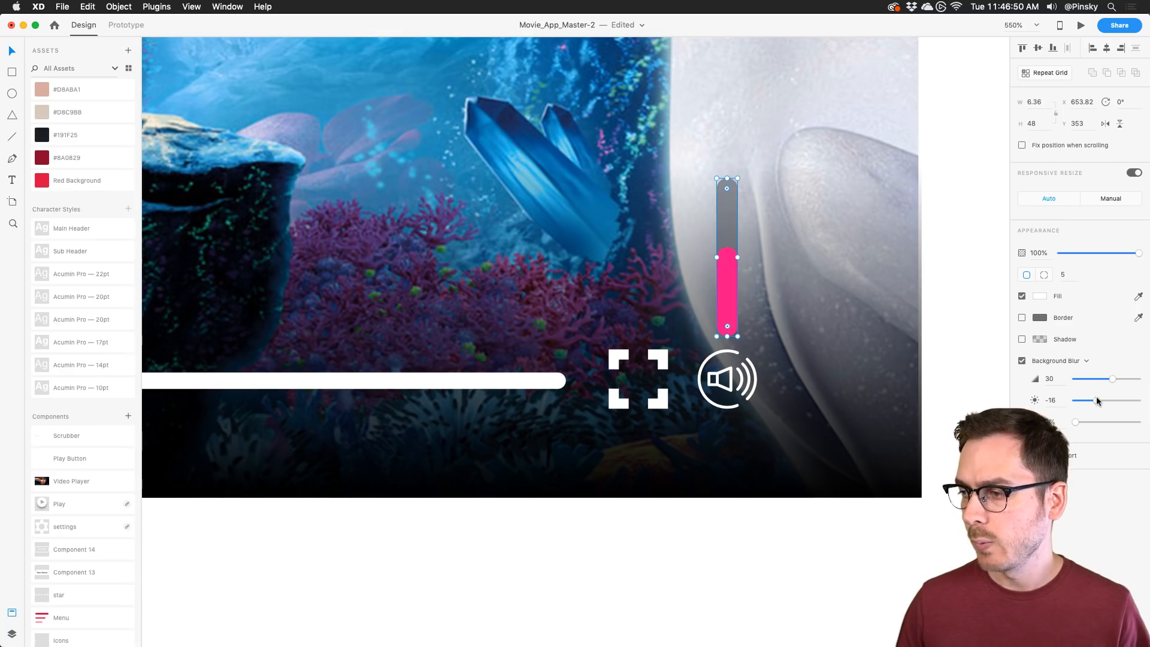
click(756, 113)
scroll(680, 97, down, 5)
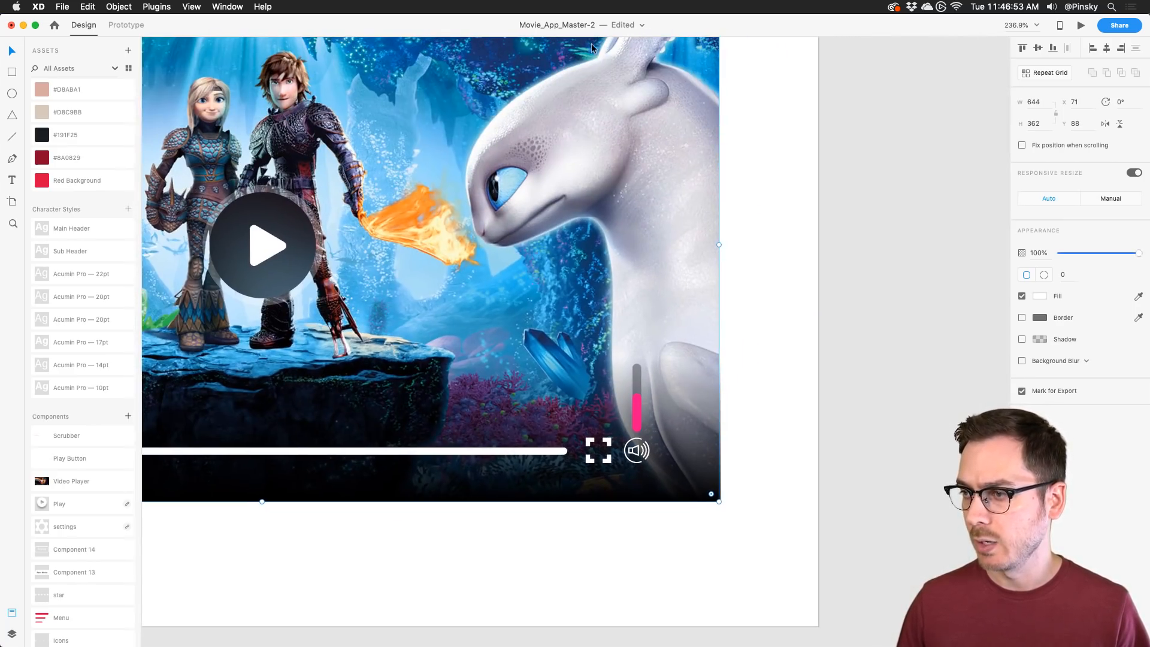
mouse_move(591, 48)
mouse_down()
mouse_move(689, 60)
mouse_move(629, 66)
mouse_move(681, 50)
mouse_move(593, 57)
mouse_move(613, 60)
mouse_move(591, 45)
mouse_up()
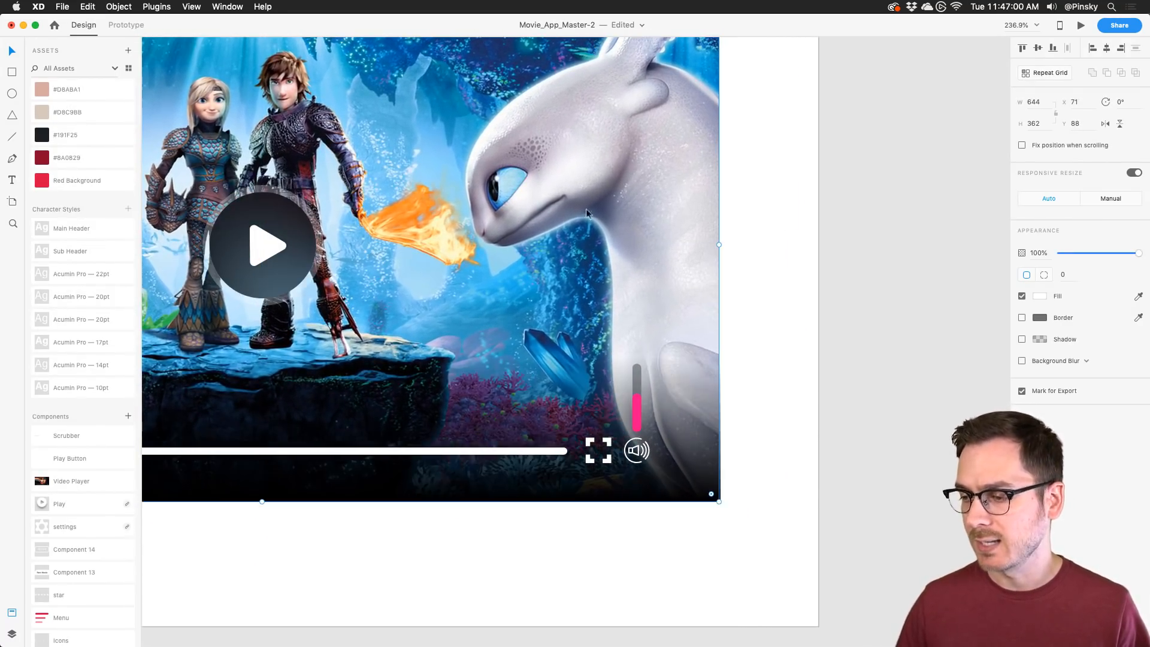
scroll(653, 418, up, 5)
Step: Make the pink bar and grey track a component named 'Sound Slider' and nudge it above the speaker
click(606, 394)
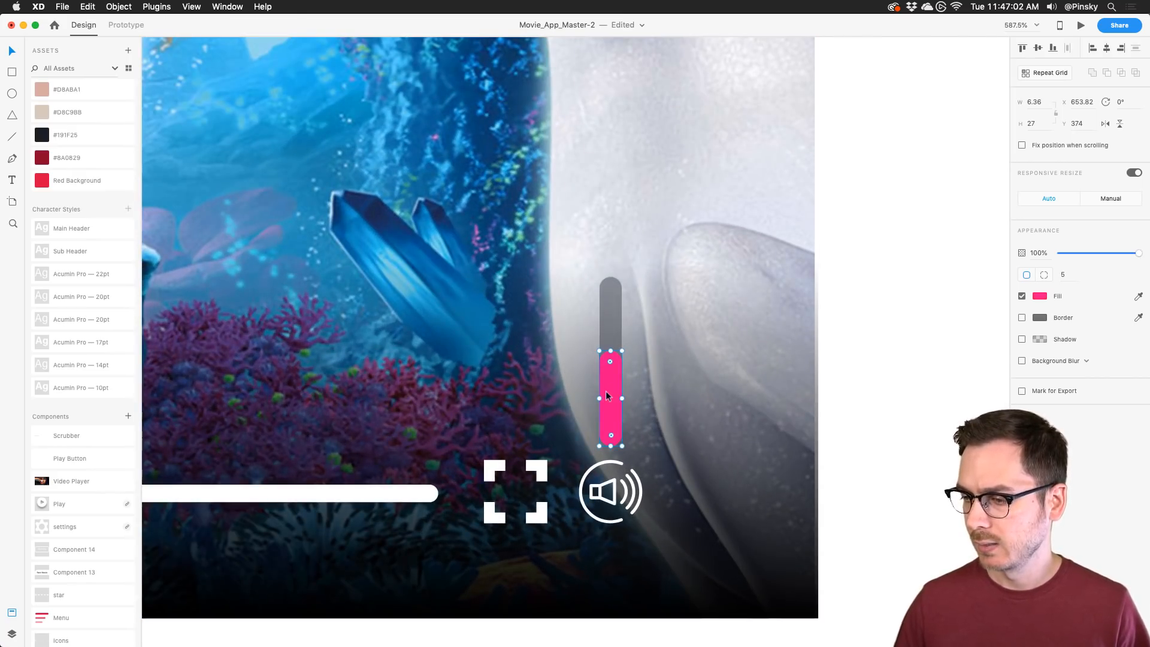
shift+click(612, 316)
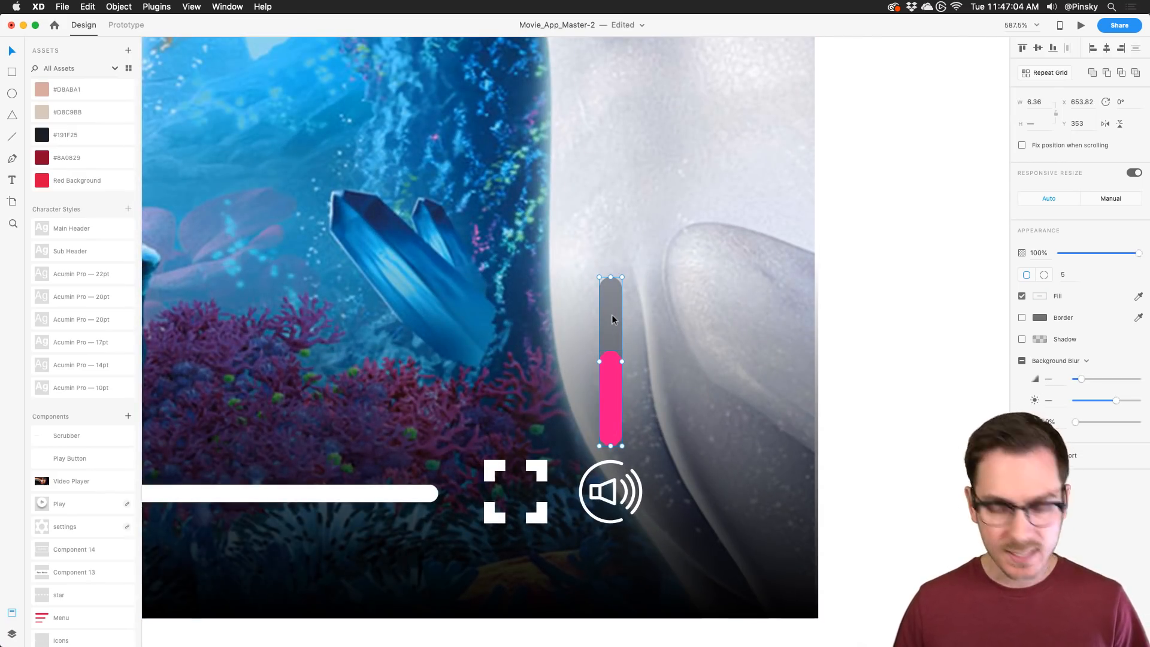
key(super+k)
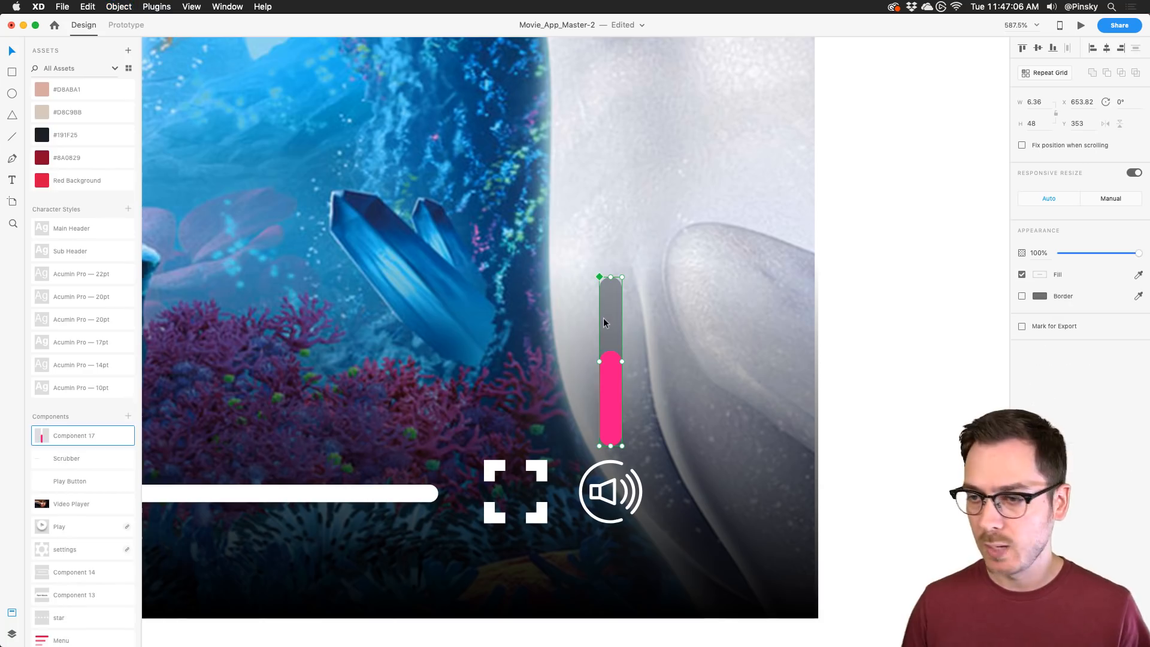
double_click(67, 435)
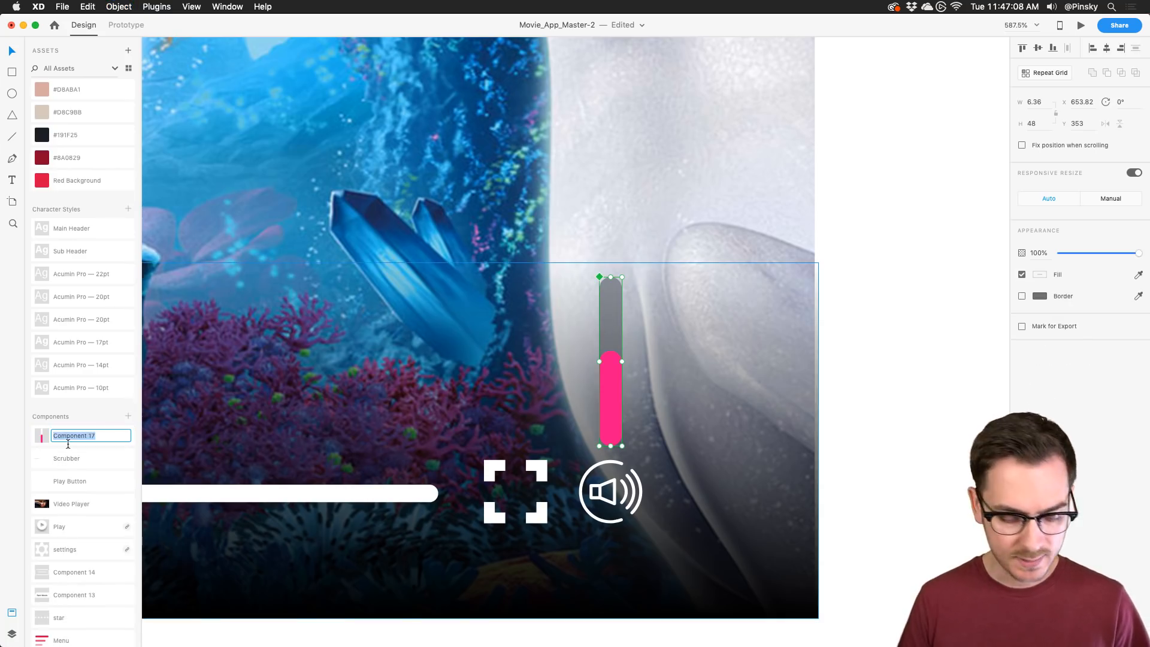
text(Sound Slider)
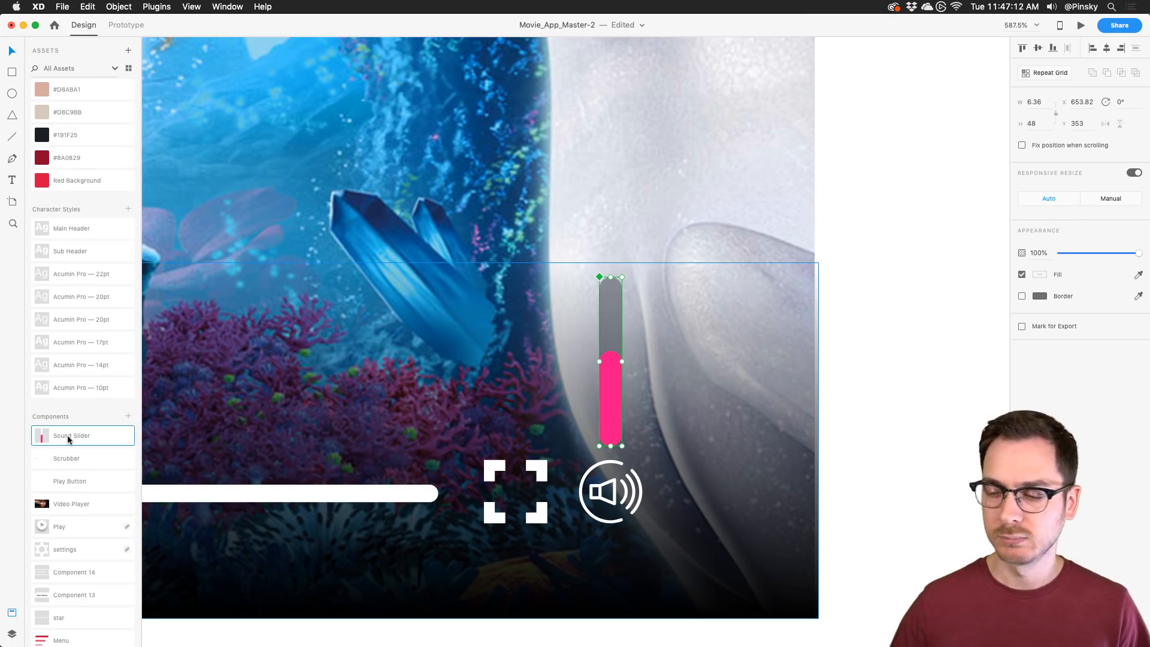
scroll(479, 244, down, 5)
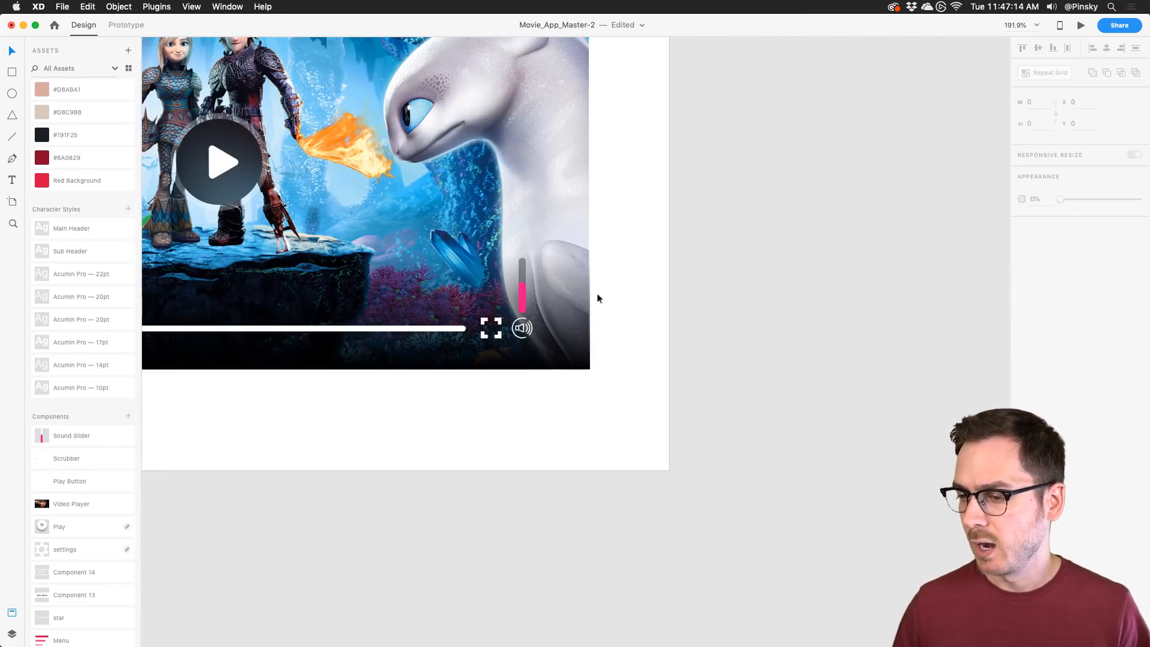
drag(522, 285, 522, 288)
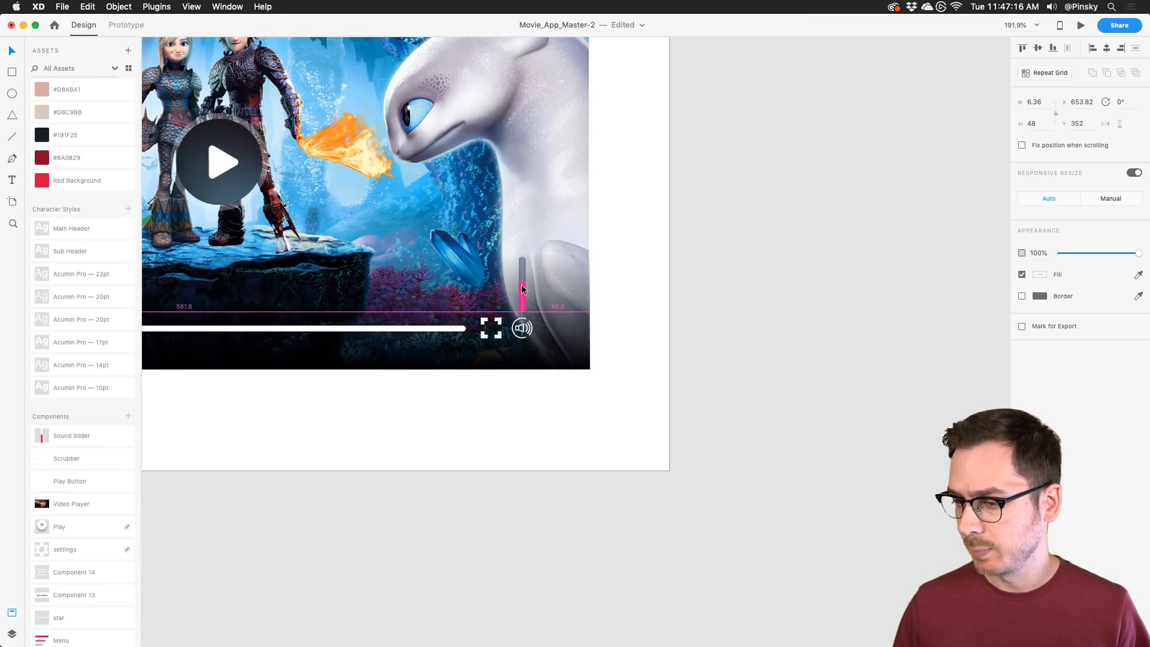
scroll(635, 332, left, 5)
scroll(256, 363, left, 2)
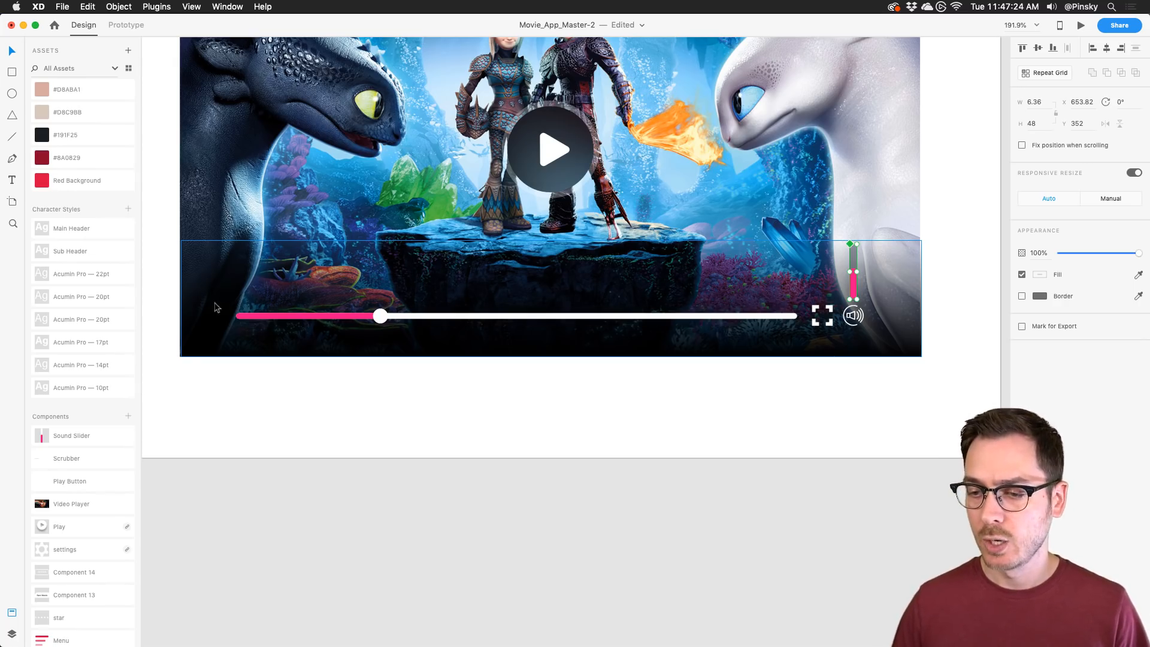
Step: Add a small '0:00' text label at the scrubber's left end
scroll(219, 311, up, 5)
key(t)
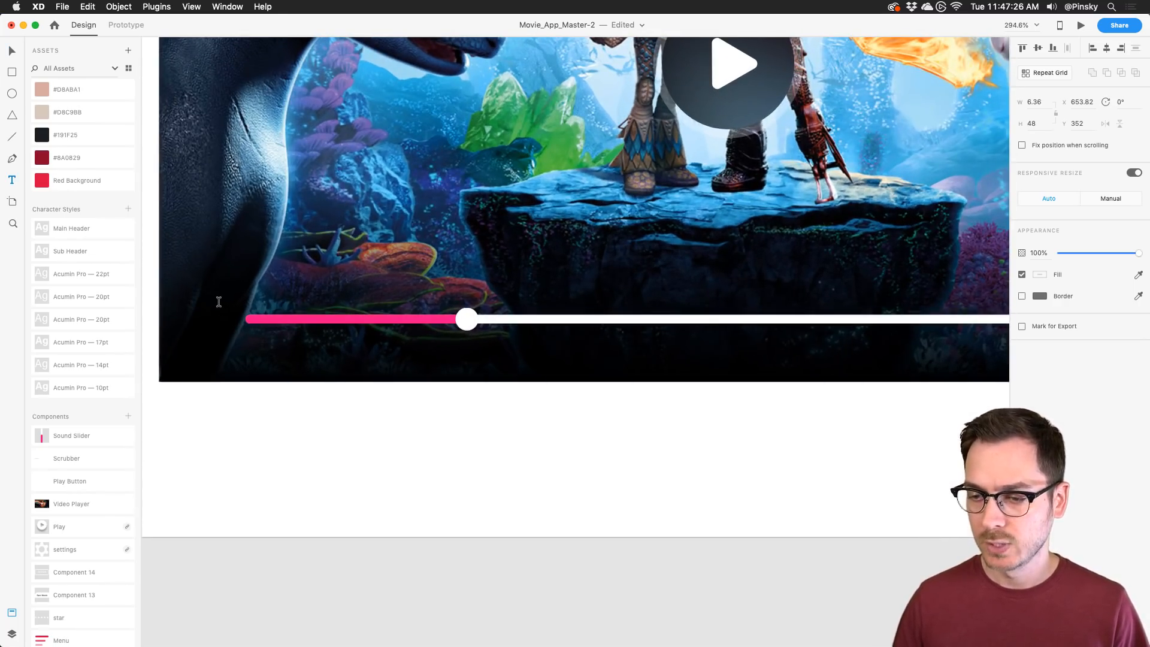
click(218, 302)
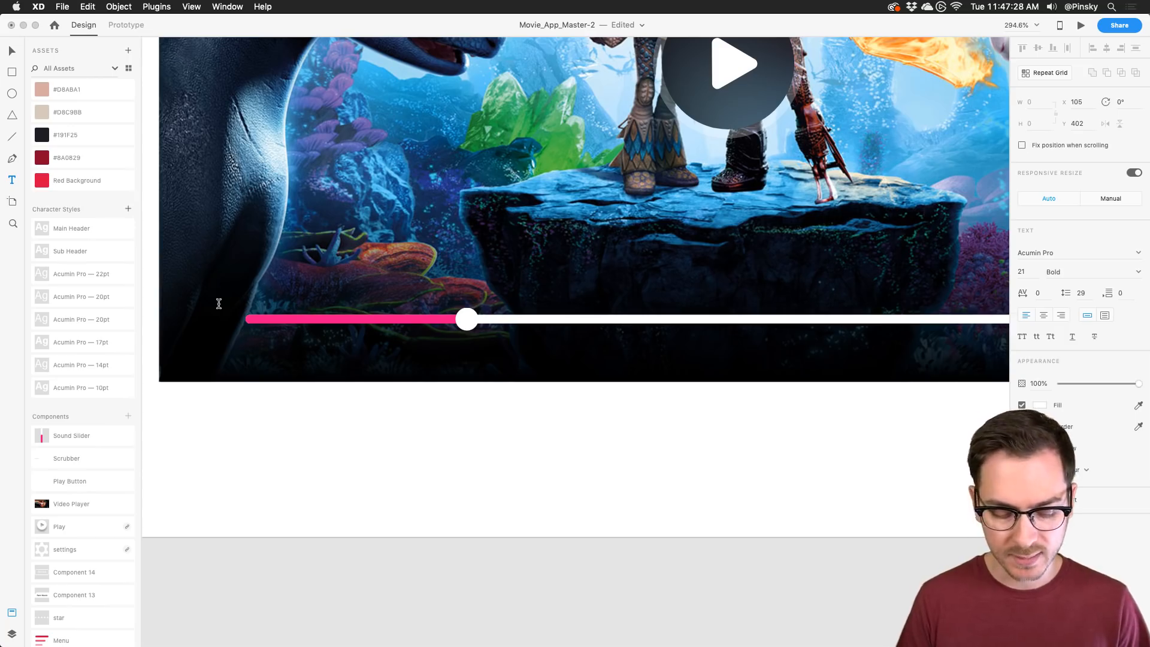
text(0:00)
key(Escape)
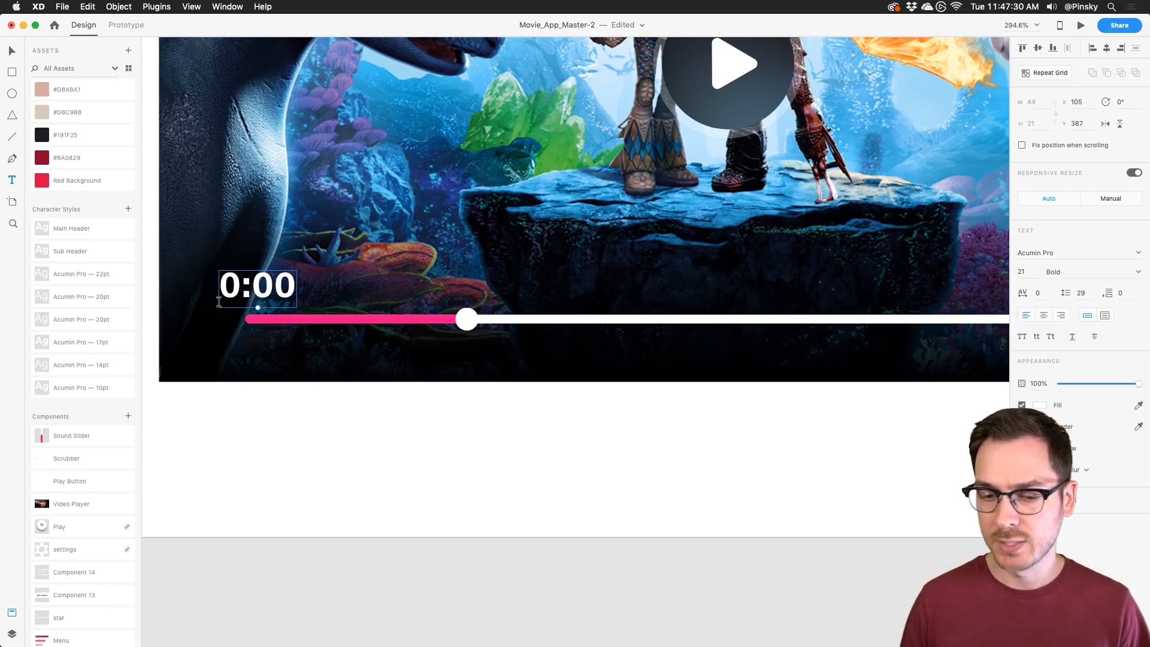
drag(258, 309, 303, 323)
Step: Retype the duplicated time label as '1:25' and drag it toward the right
double_click(302, 324)
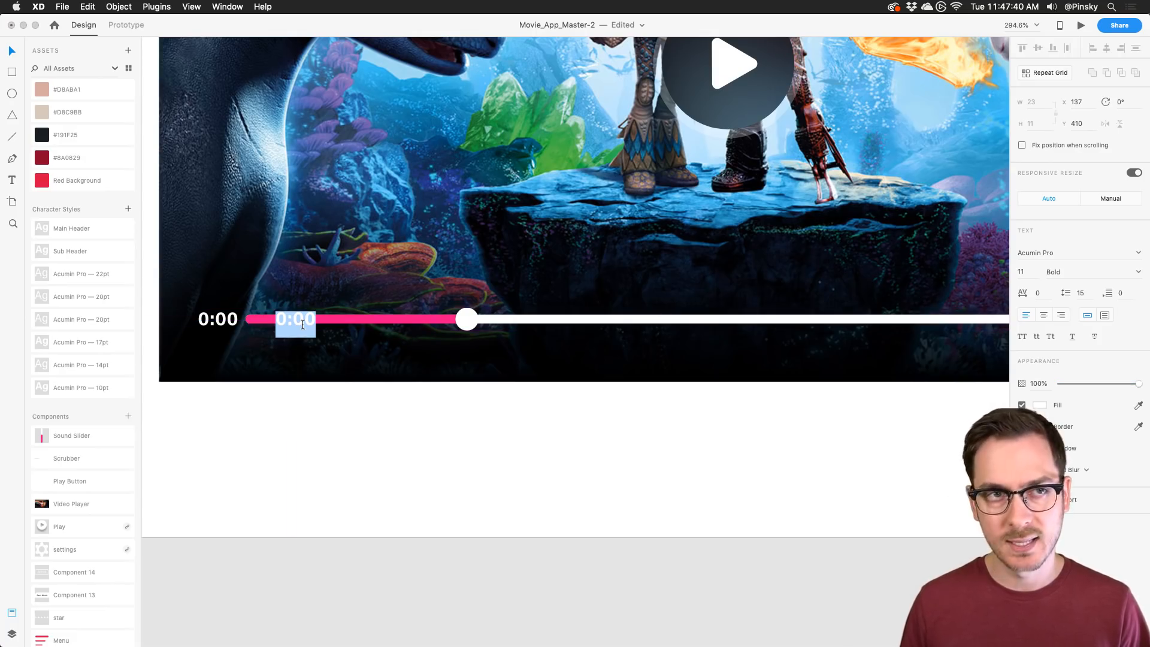
text(1:25)
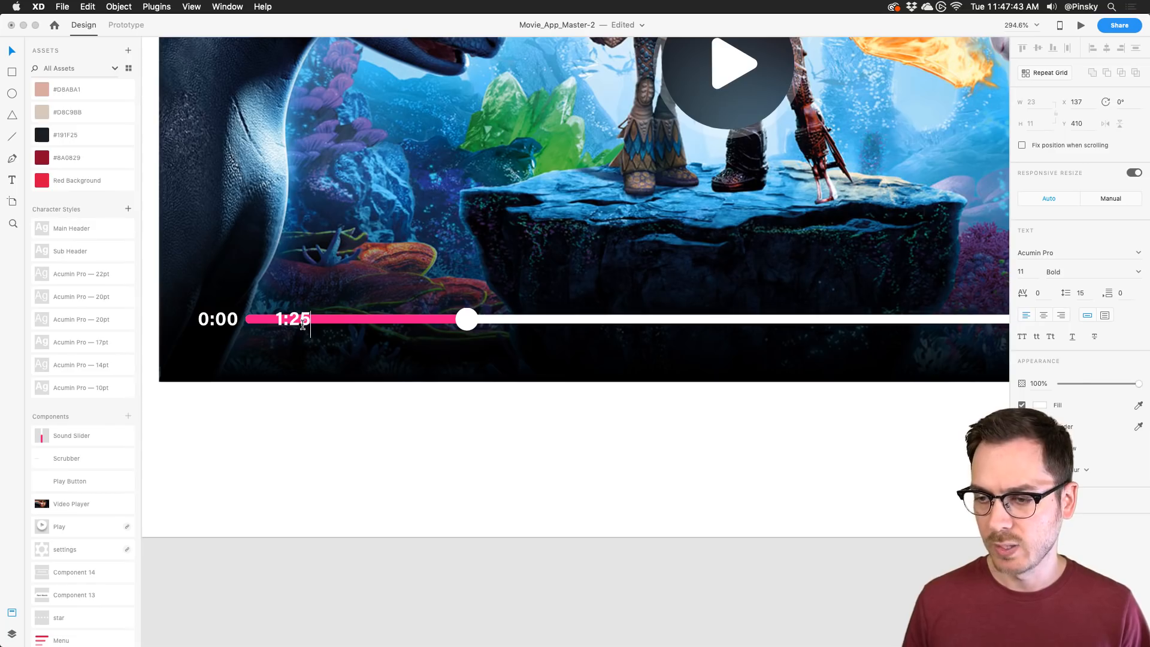
key(Escape)
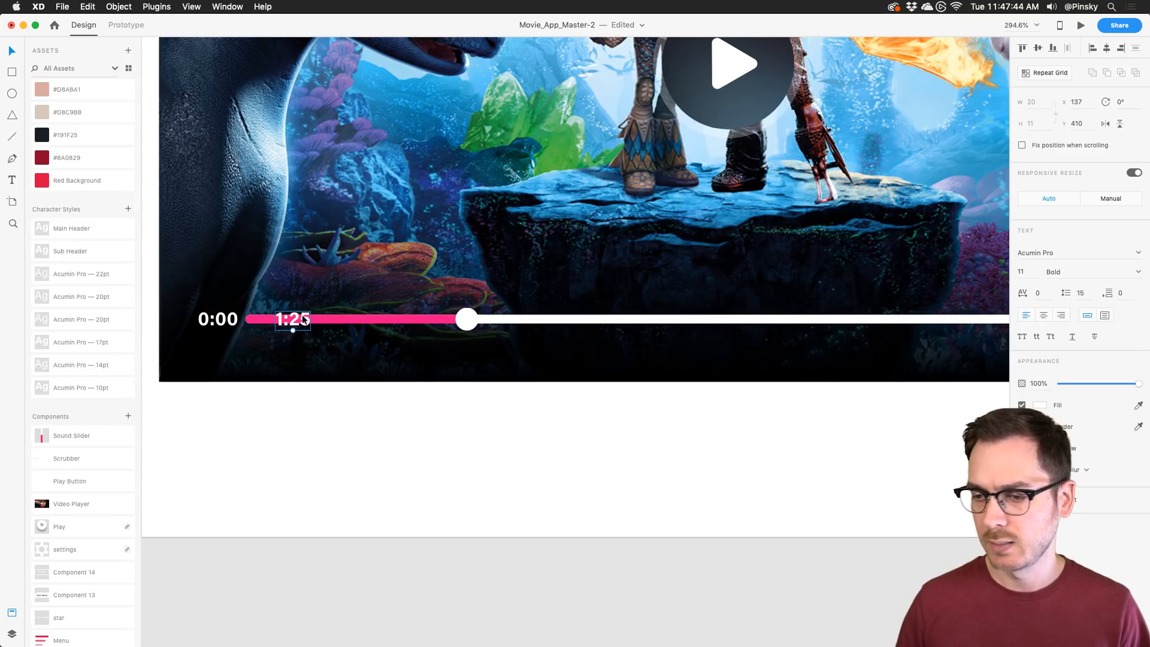
drag(304, 321, 736, 320)
scroll(673, 320, right, 10)
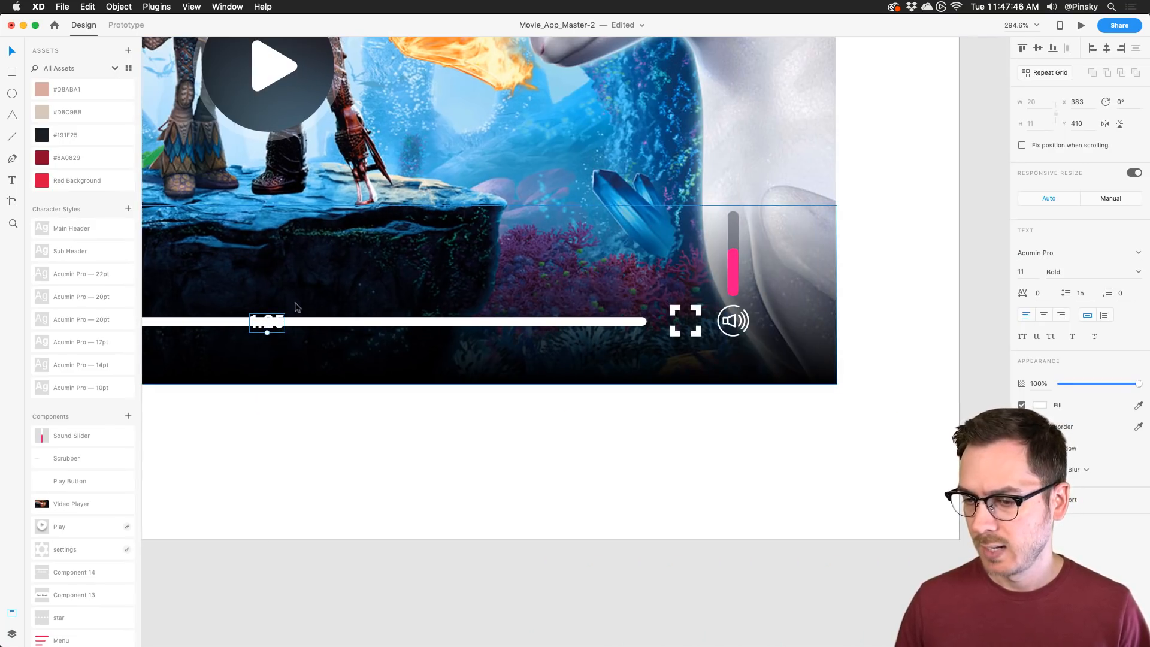
Step: Place the 1:25 label at the scrubber's right end beside the fullscreen icon
drag(267, 323, 675, 359)
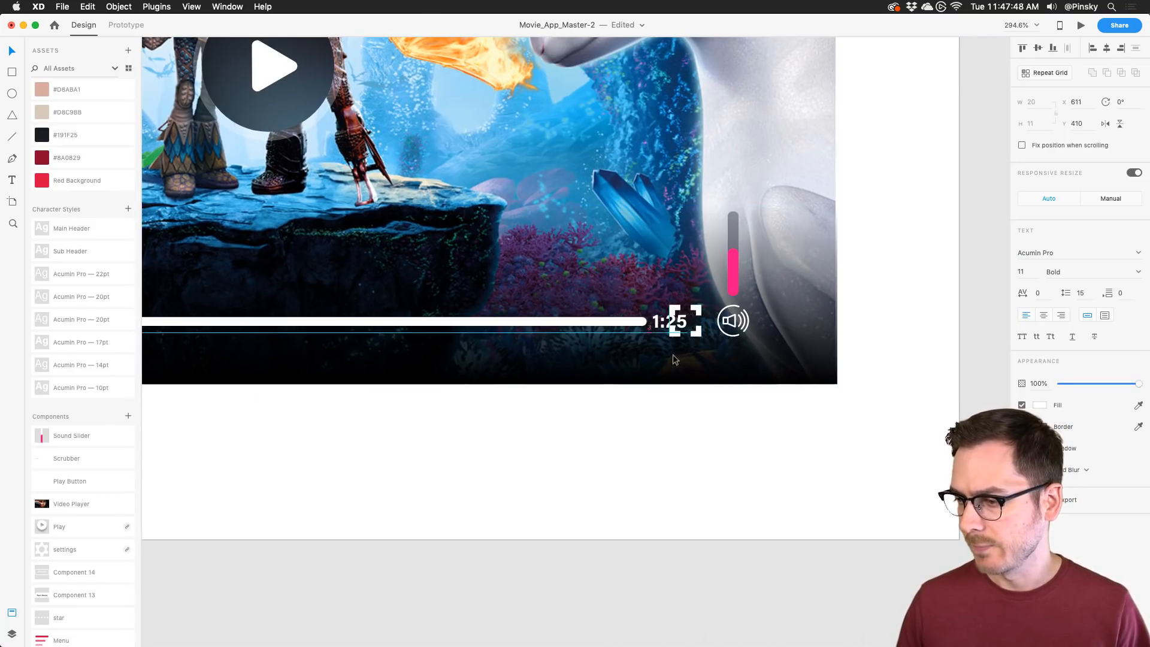
scroll(672, 322, up, 5)
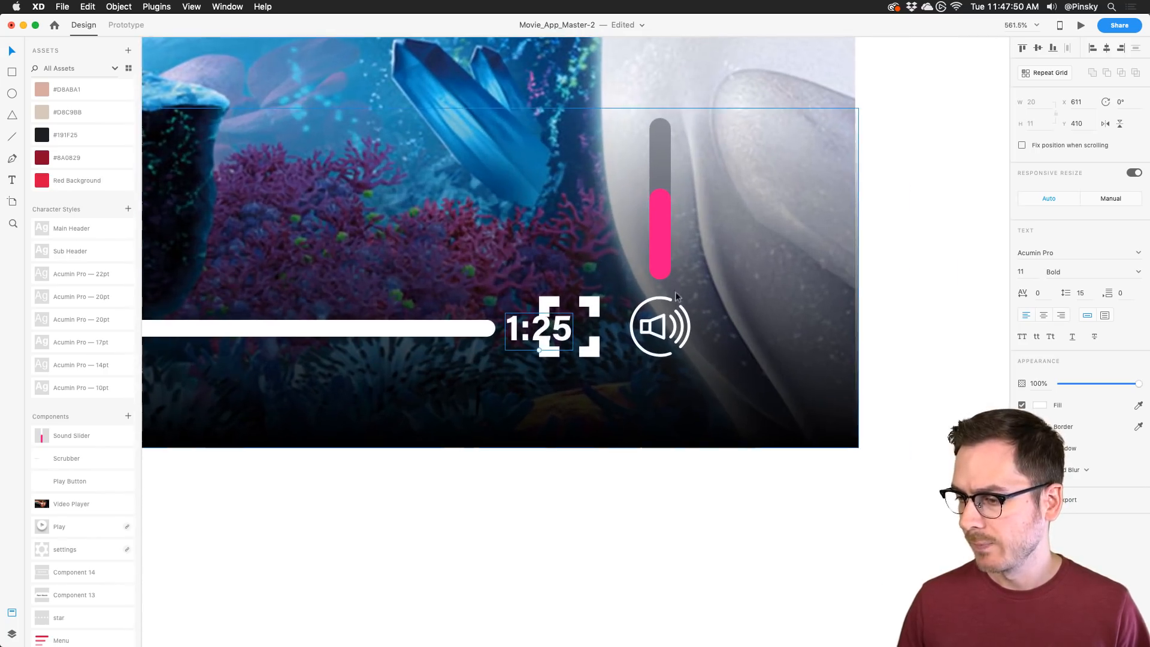
mouse_move(537, 321)
mouse_down()
mouse_move(554, 321)
mouse_move(540, 321)
mouse_up()
click(684, 323)
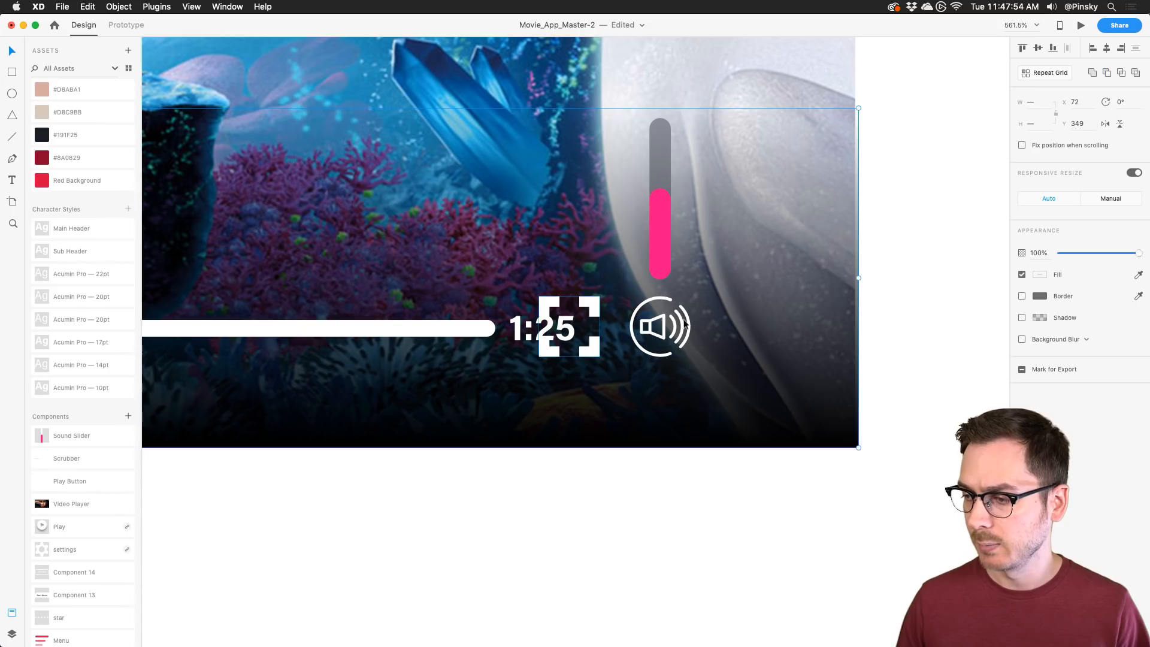
key(Escape)
Step: Shift the fullscreen icon, speaker icon and volume slider right of the 1:25 label
click(592, 306)
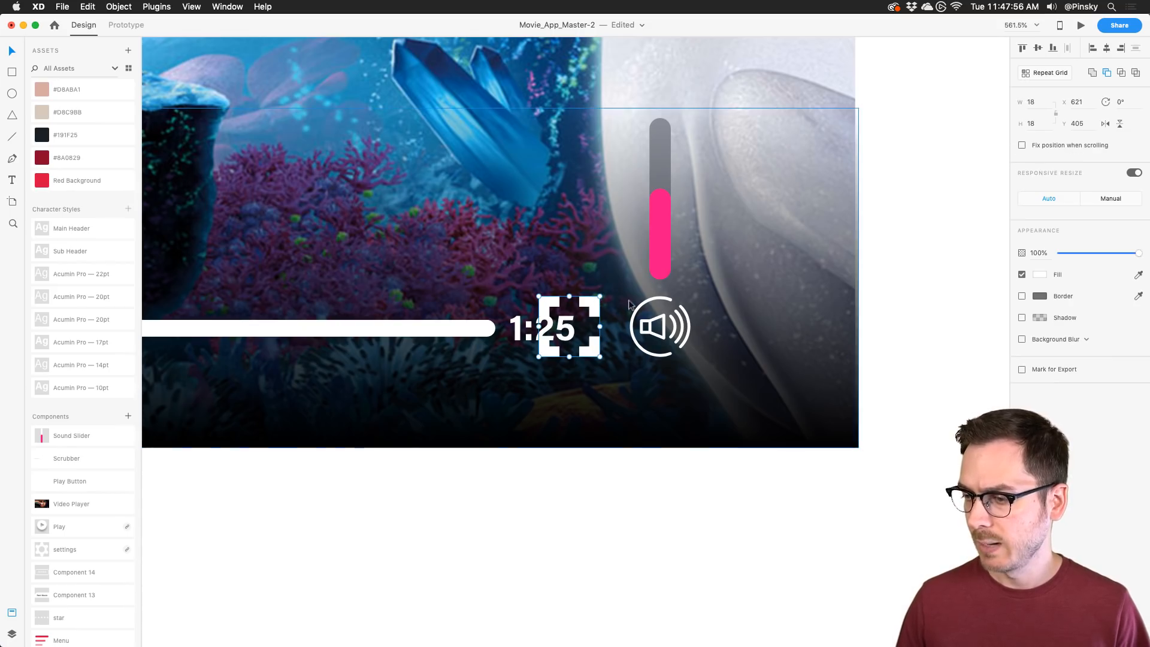
shift+click(650, 302)
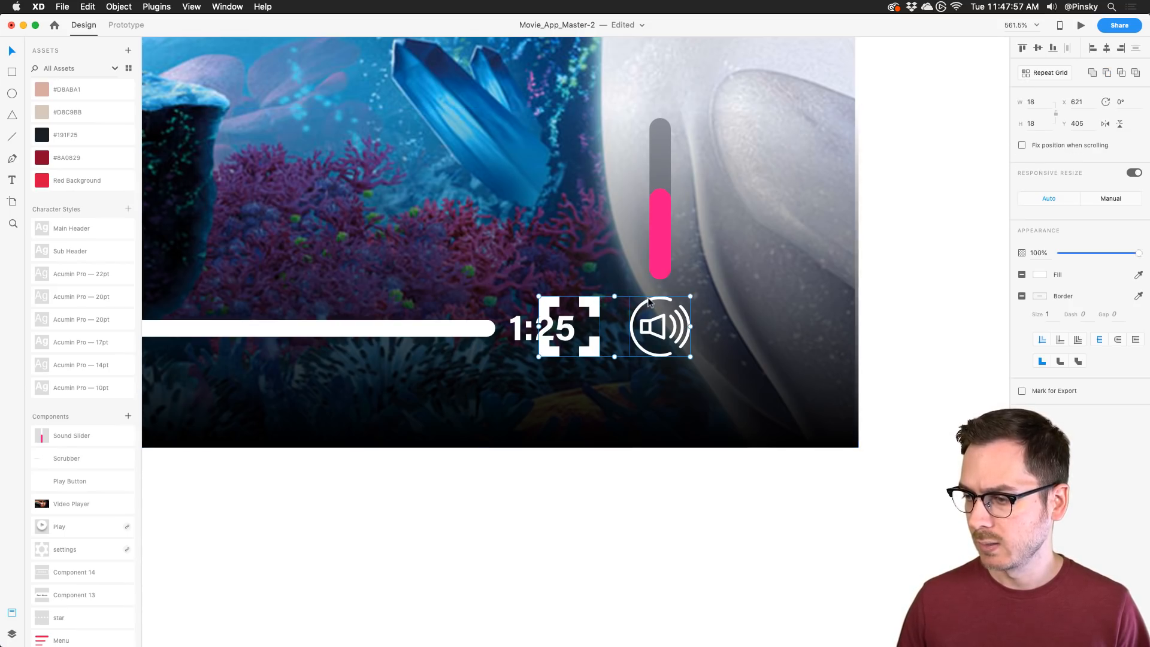
shift+click(660, 242)
drag(660, 242, 713, 244)
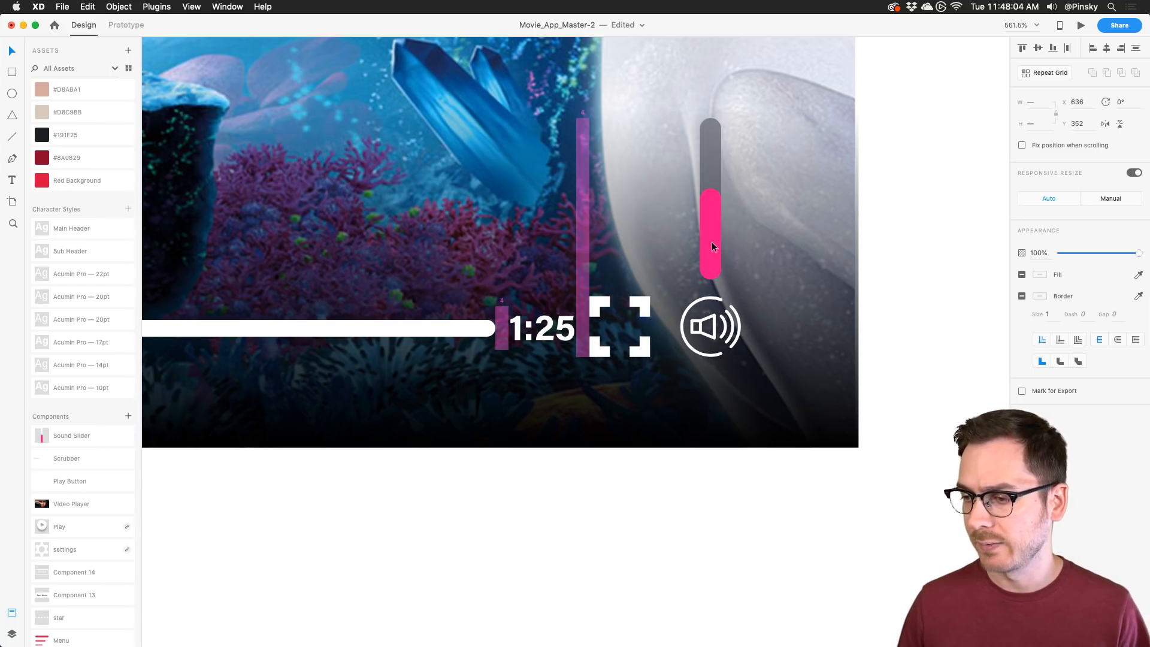
scroll(711, 241, down, 5)
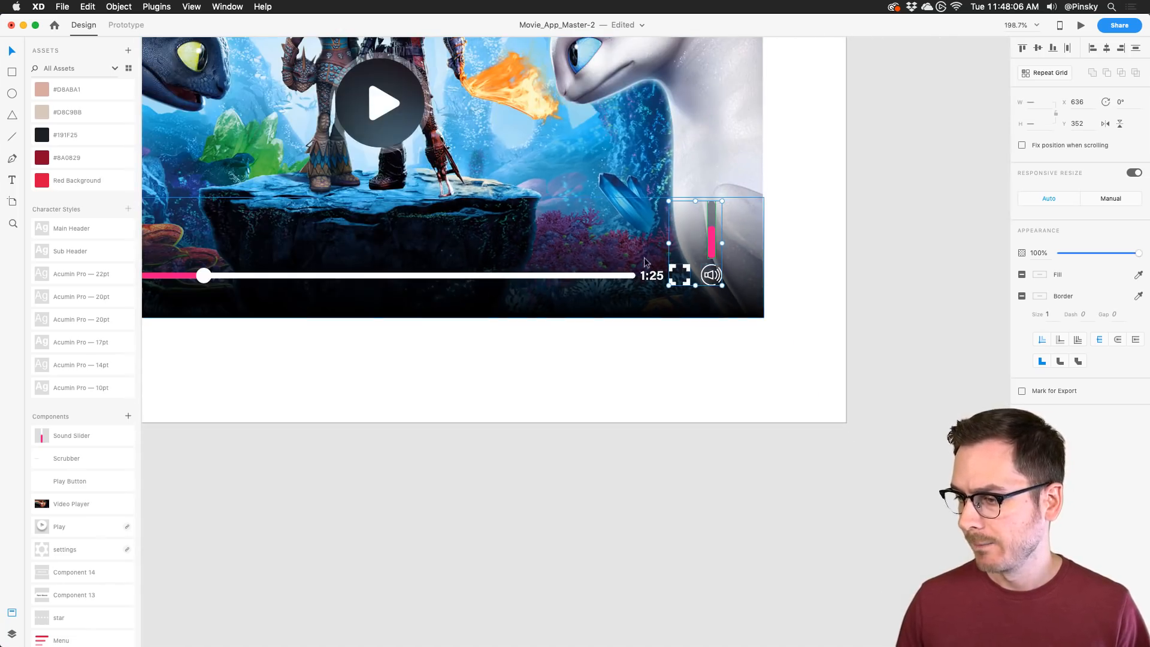
Step: Add both time labels to the controls and centre the row on the video
shift+click(652, 274)
scroll(612, 276, left, 3)
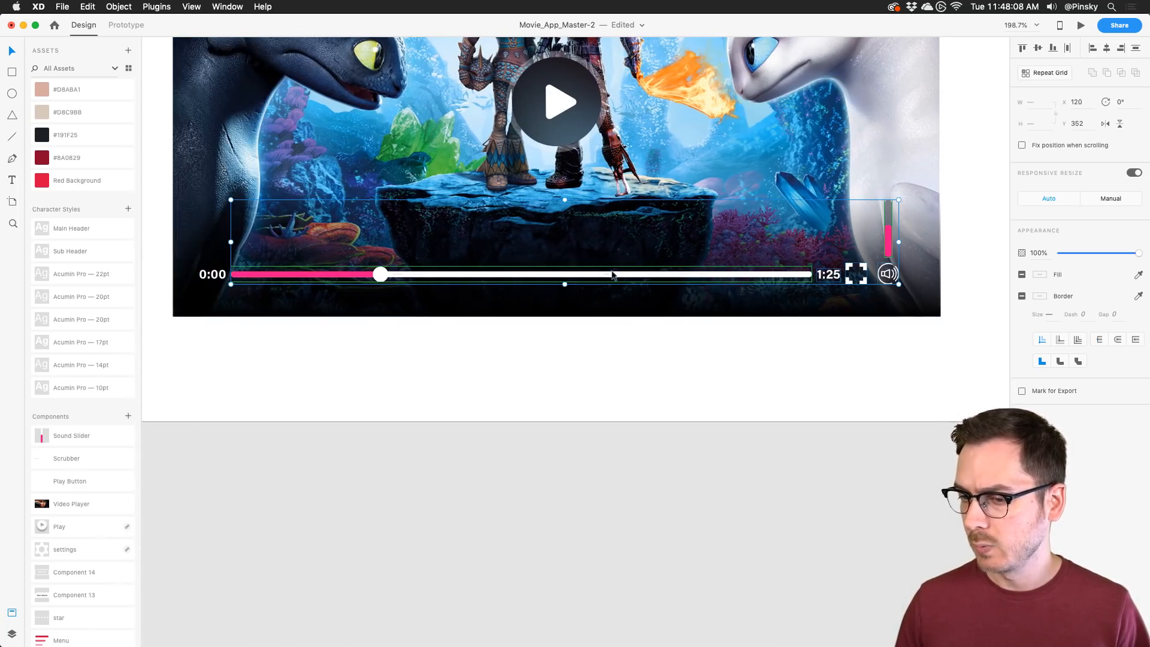
shift+click(215, 274)
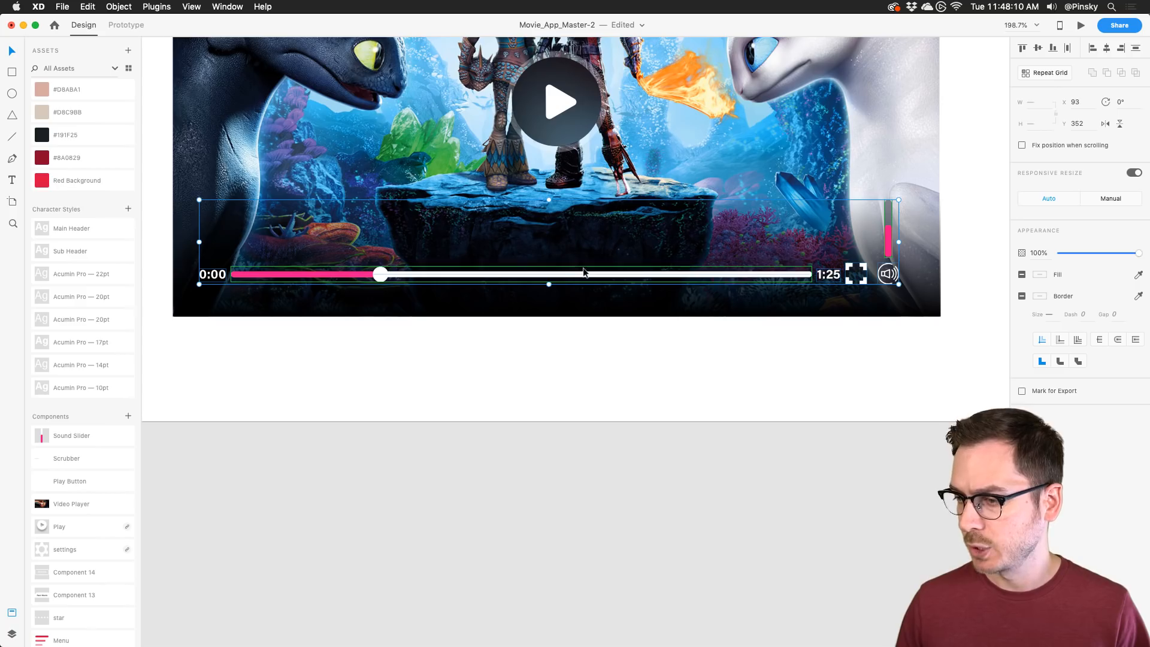
drag(584, 274, 592, 273)
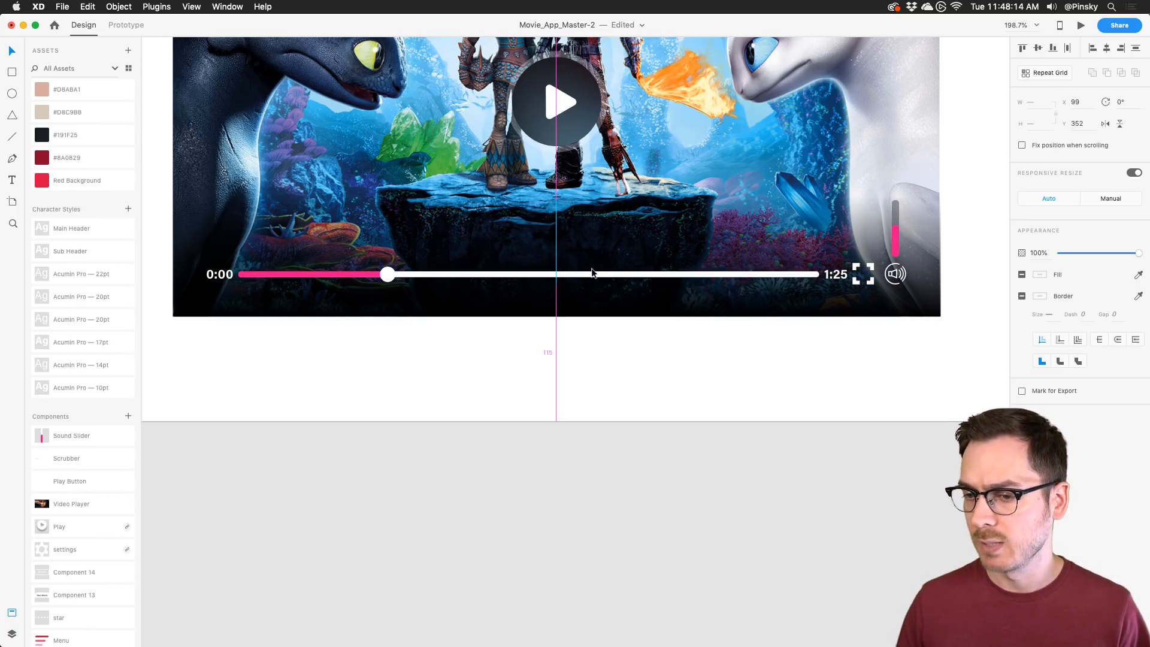
drag(592, 273, 592, 274)
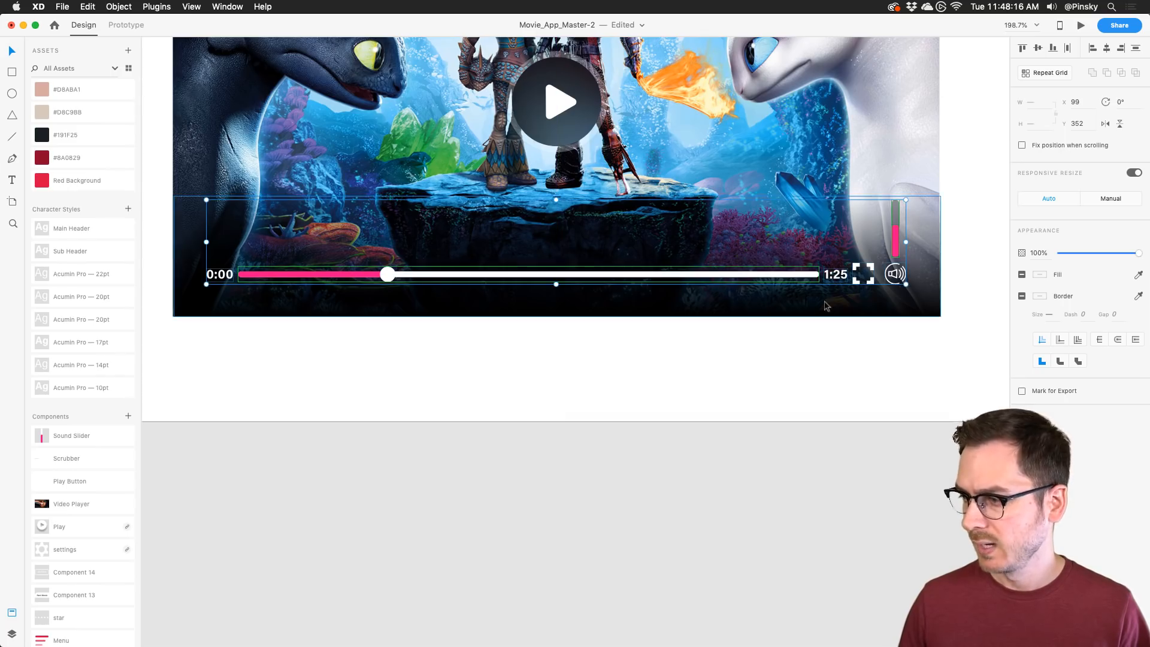
key(alt)
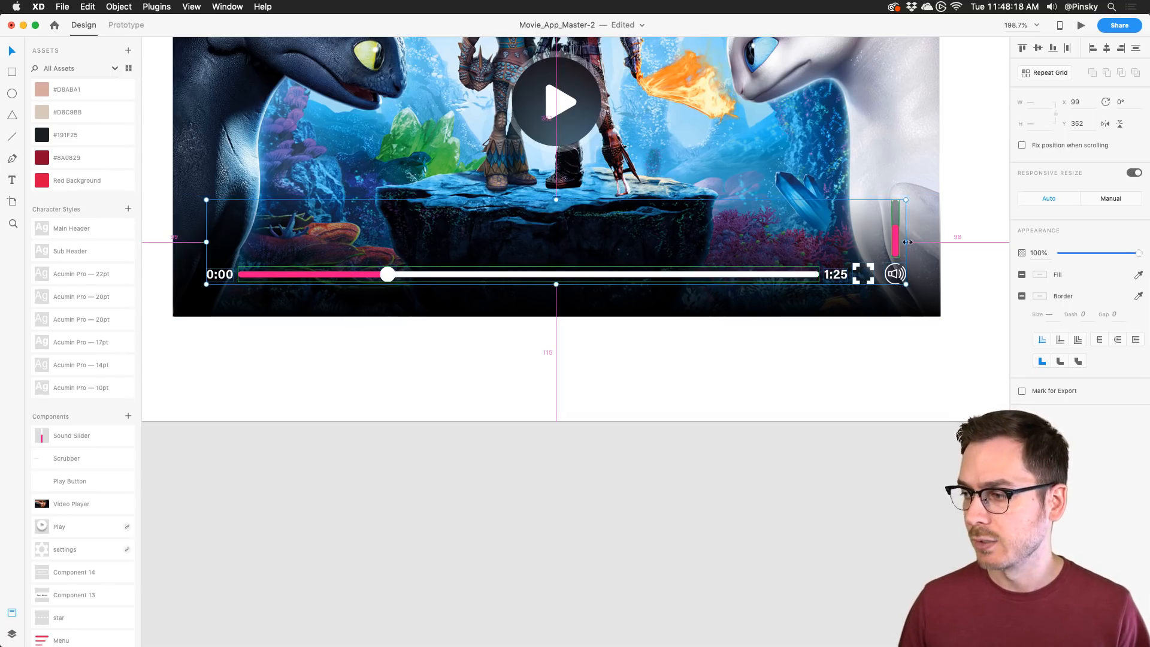
mouse_move(908, 242)
mouse_down()
mouse_move(883, 243)
mouse_move(915, 244)
mouse_move(906, 241)
mouse_up()
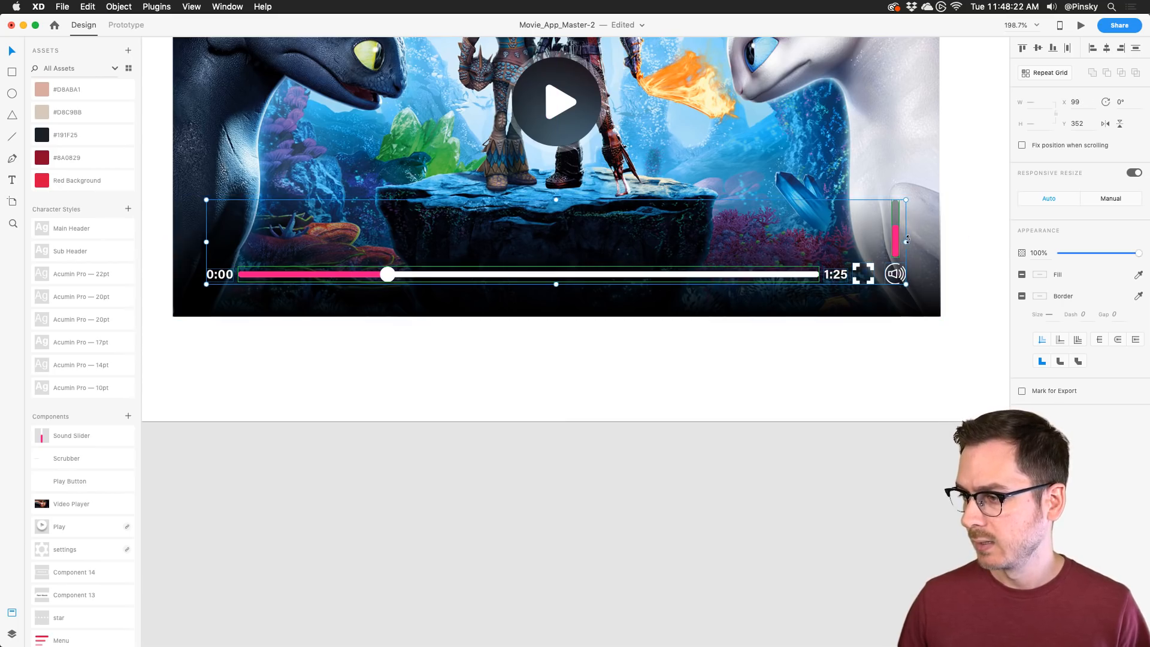
scroll(910, 242, up, 5)
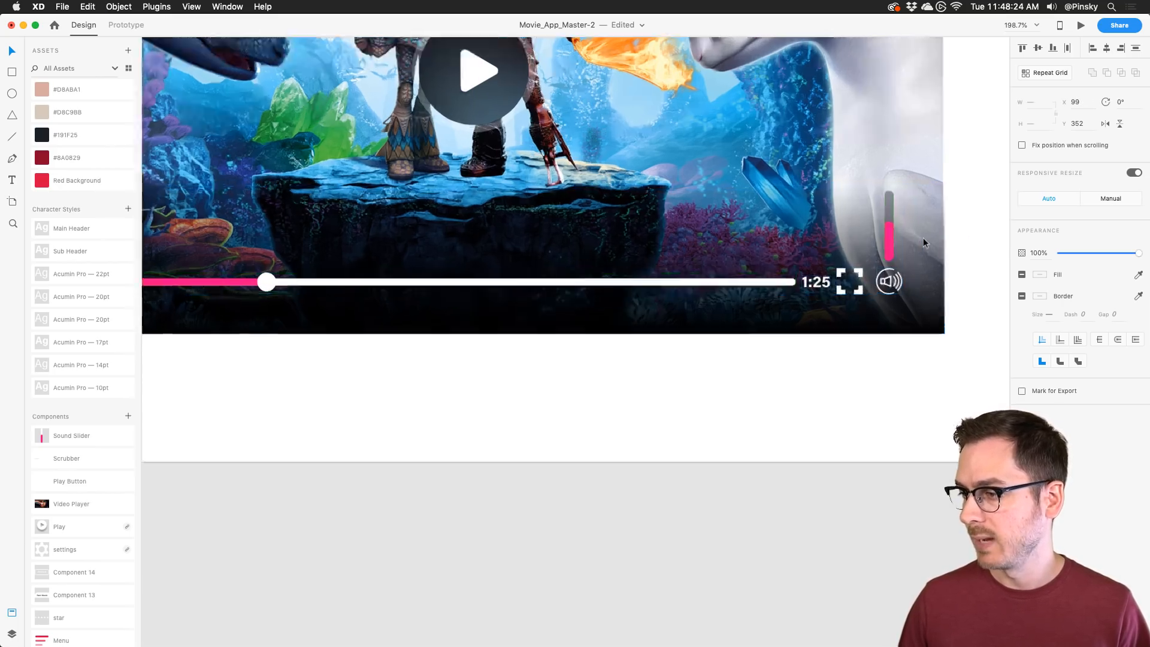
scroll(923, 242, right, 2)
Step: Shift the 1:25 label and right-hand controls right, then pull the speaker and slider slightly left
click(670, 292)
click(606, 344)
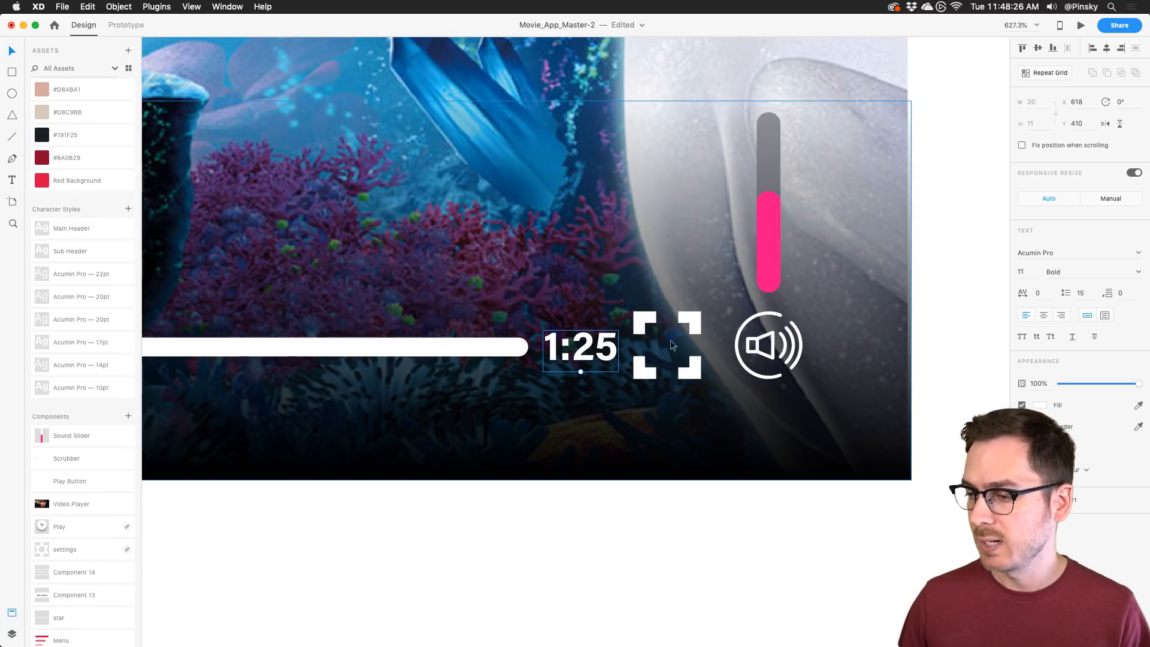
shift+click(700, 323)
shift+click(763, 327)
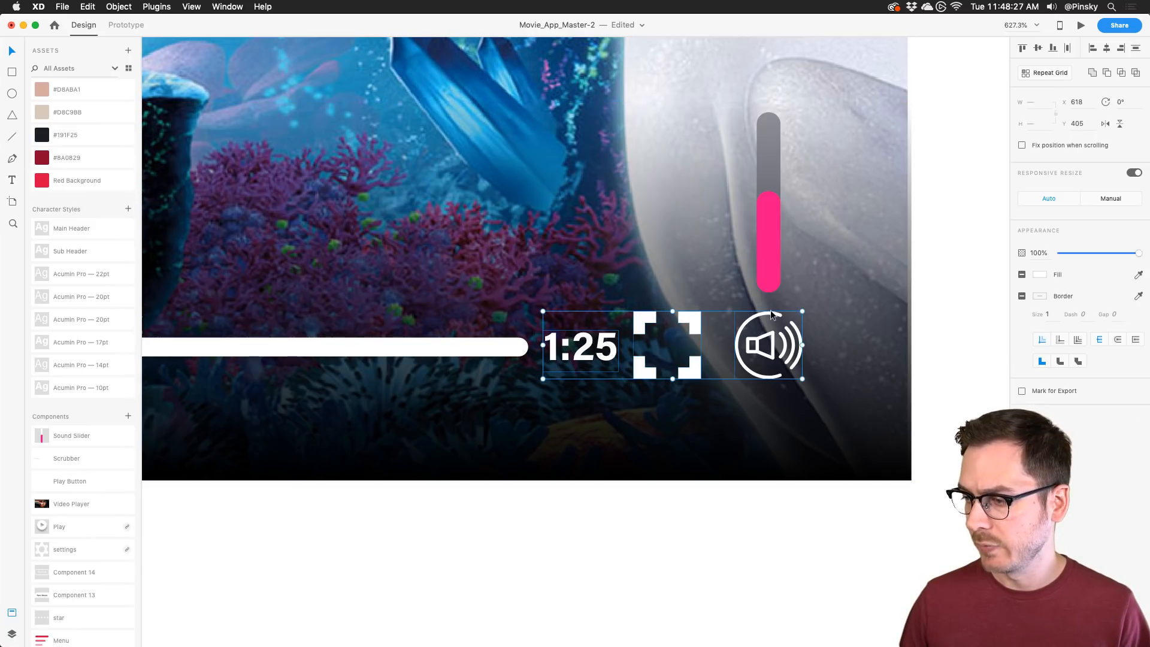
shift+click(774, 252)
drag(775, 167, 790, 168)
drag(816, 246, 852, 252)
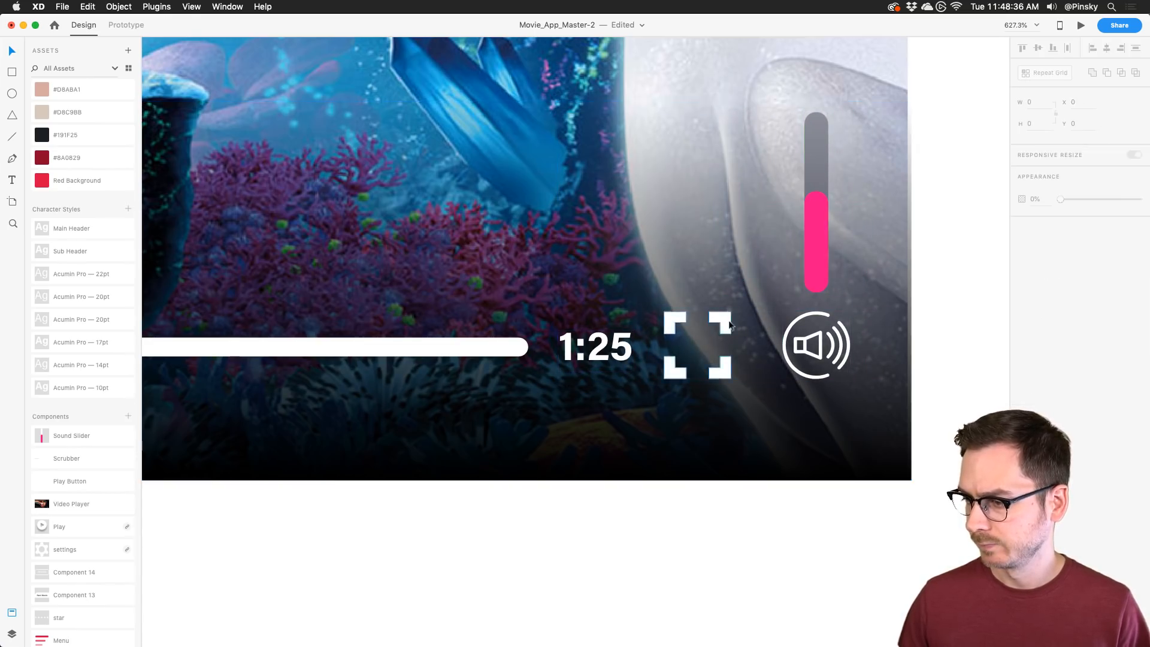
double_click(828, 259)
shift+click(834, 329)
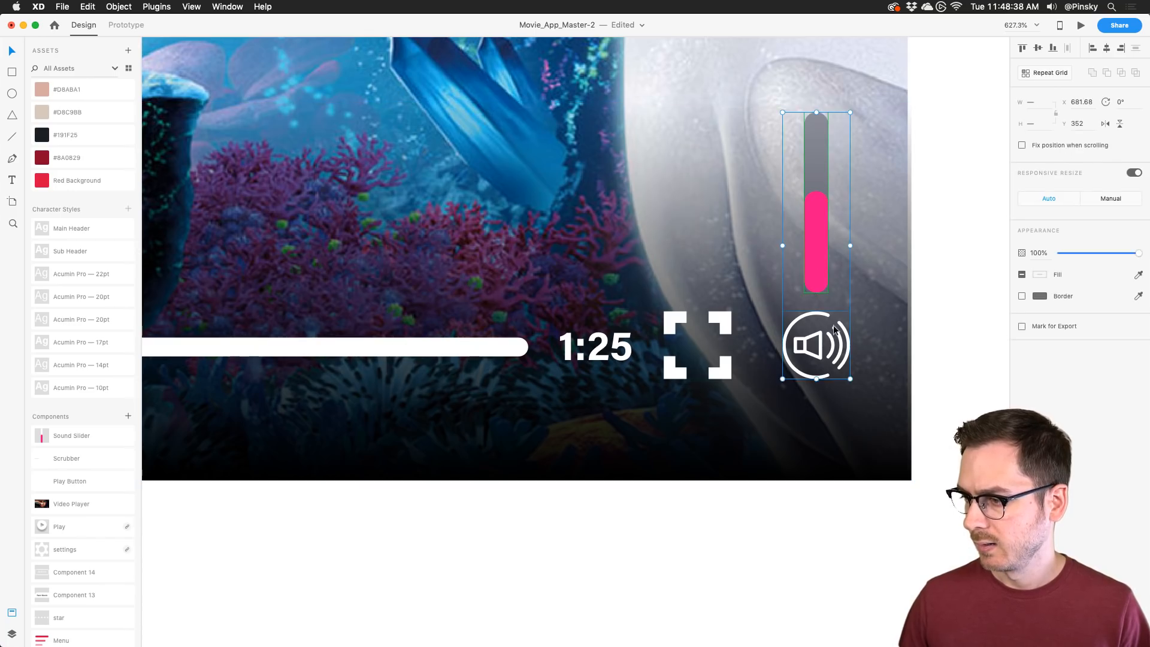
drag(834, 328, 813, 329)
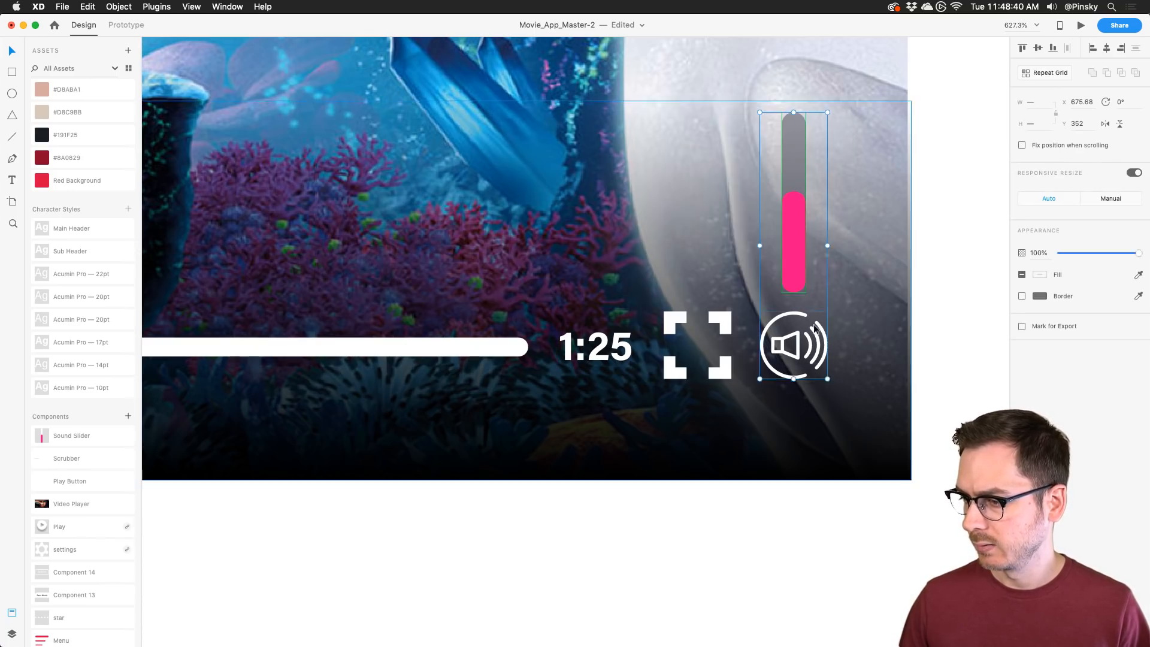
scroll(814, 328, down, 5)
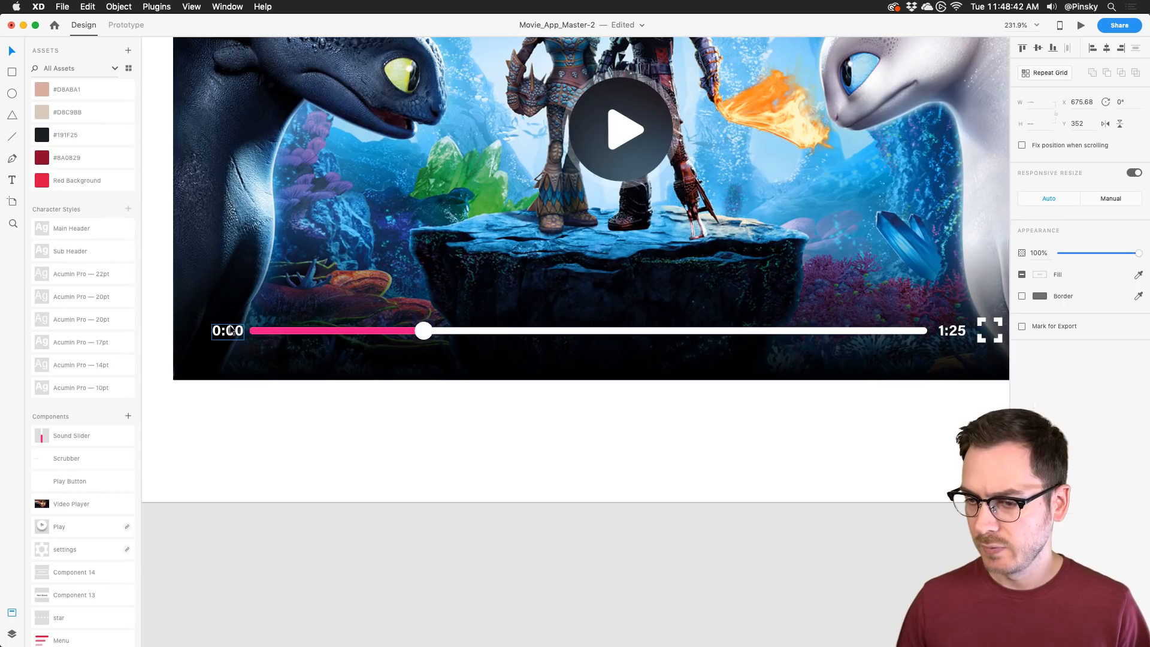
Step: Select the whole control row and nudge it slightly left to X 93, Y 352
click(226, 330)
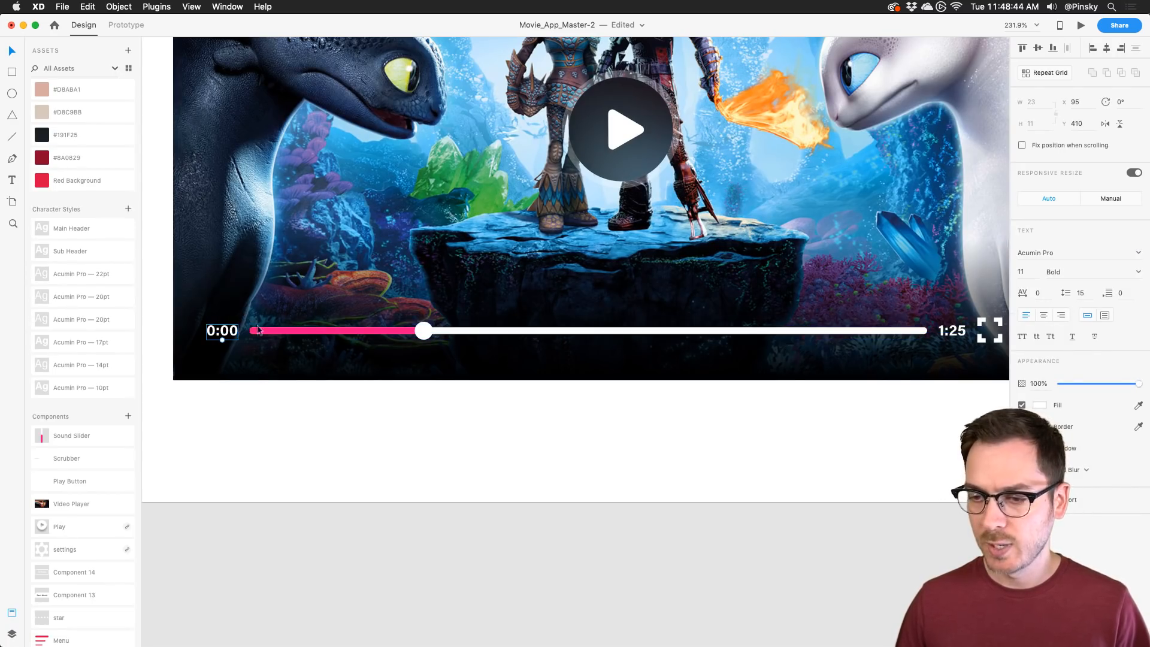
scroll(432, 338, down, 3)
shift+click(463, 333)
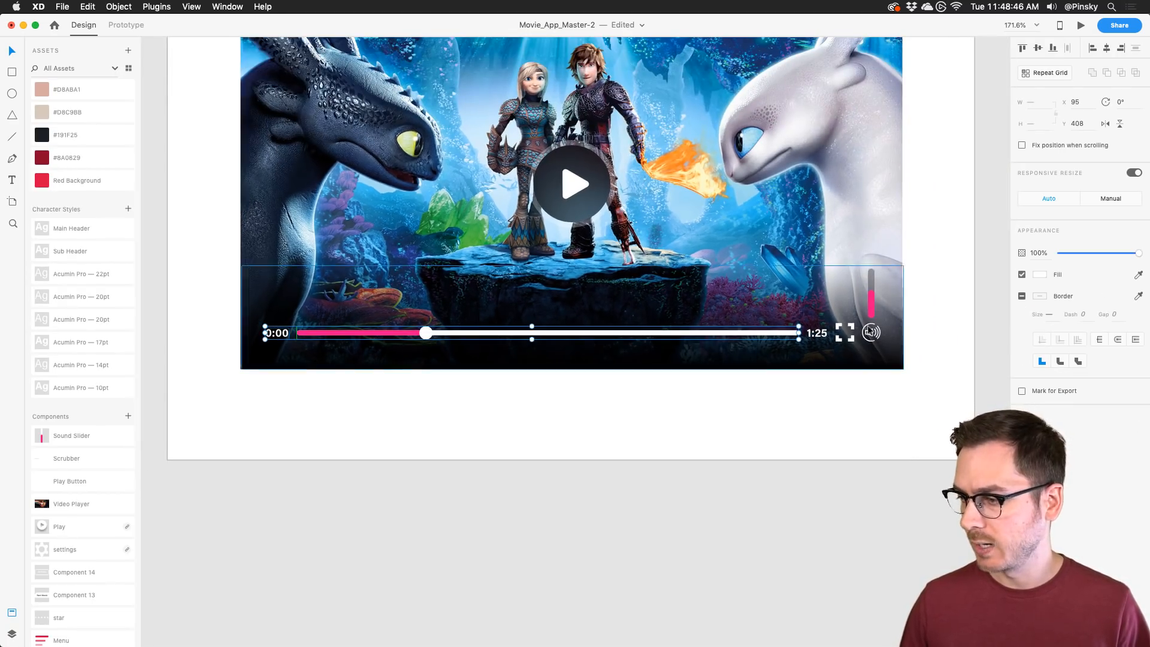
shift+click(846, 332)
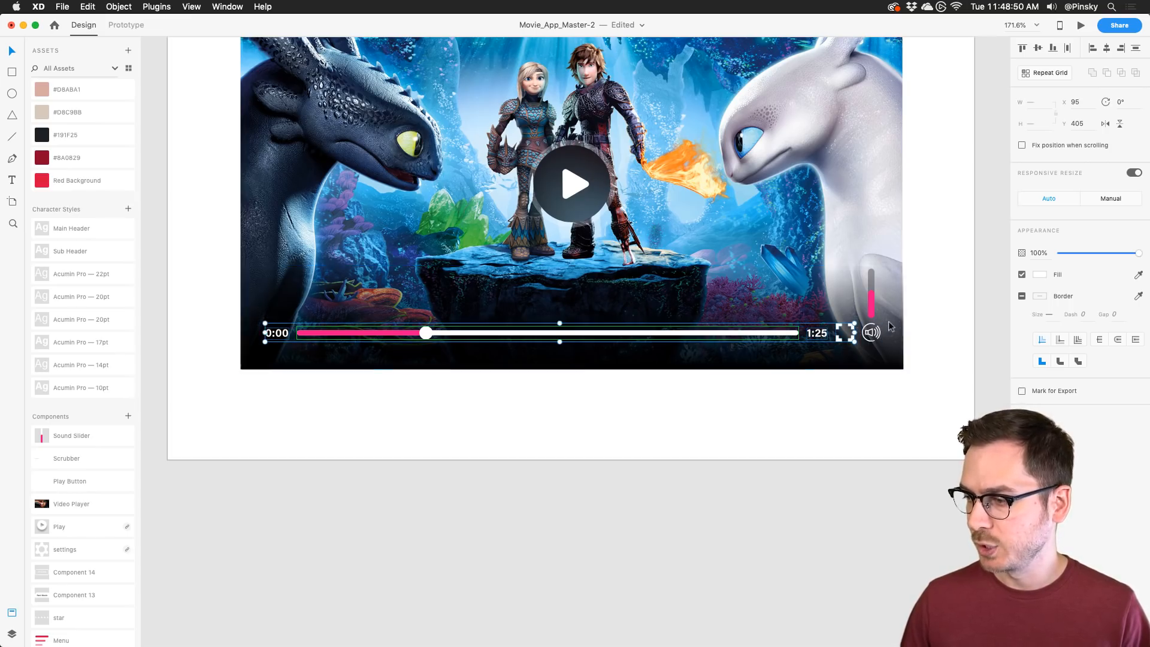
shift+click(872, 309)
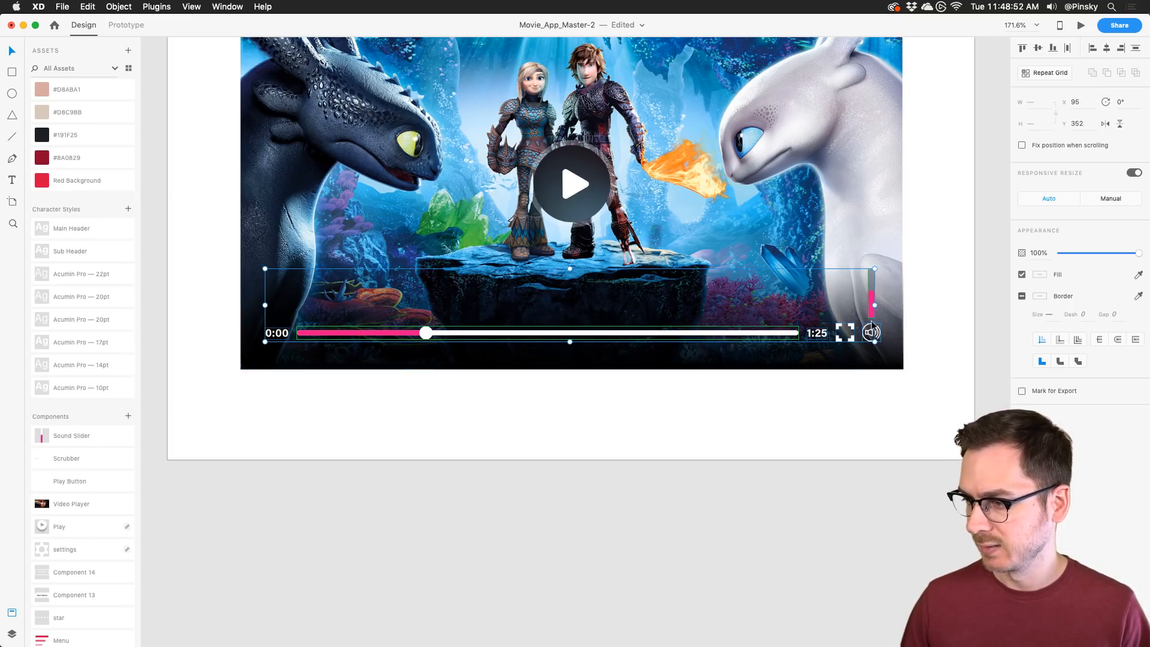
shift+click(872, 329)
drag(872, 303, 871, 302)
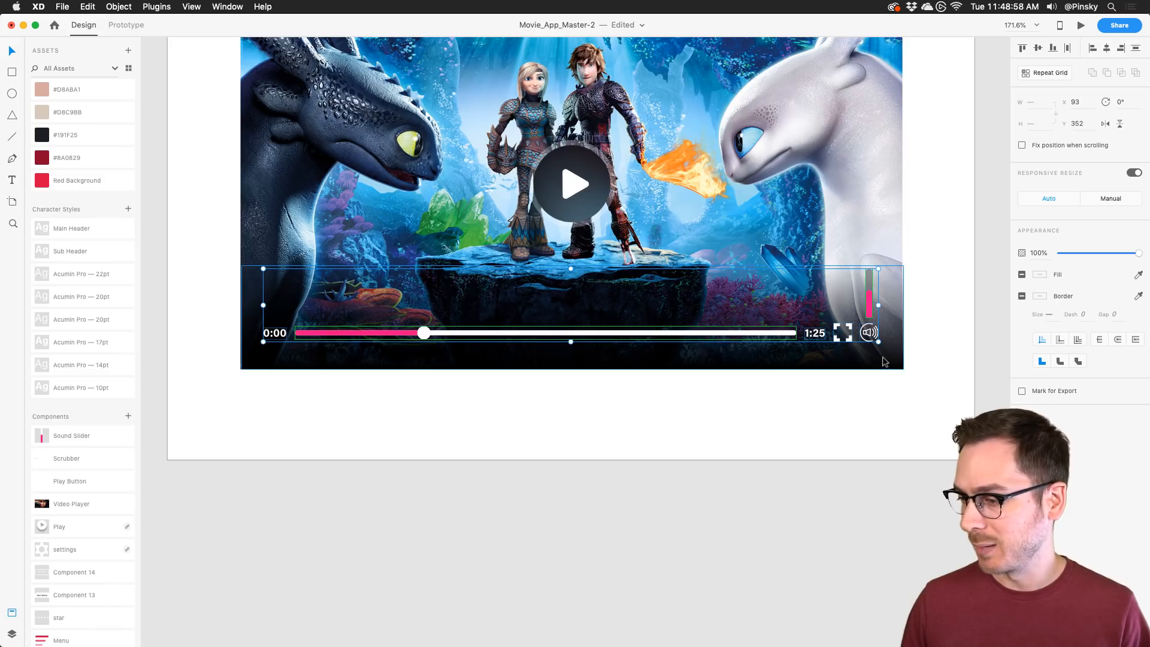
scroll(883, 359, up, 5)
Step: Change the duration label from 1:25 to 1:25:00, undoing an accidental nudge
double_click(647, 257)
click(640, 265)
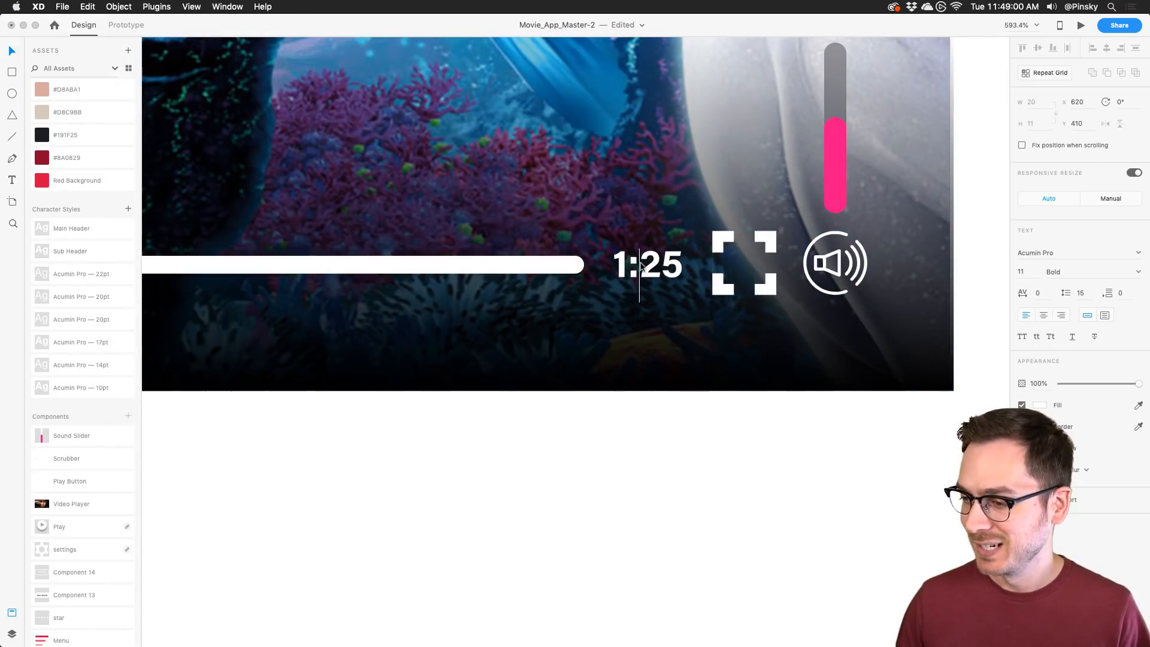
key(Left)
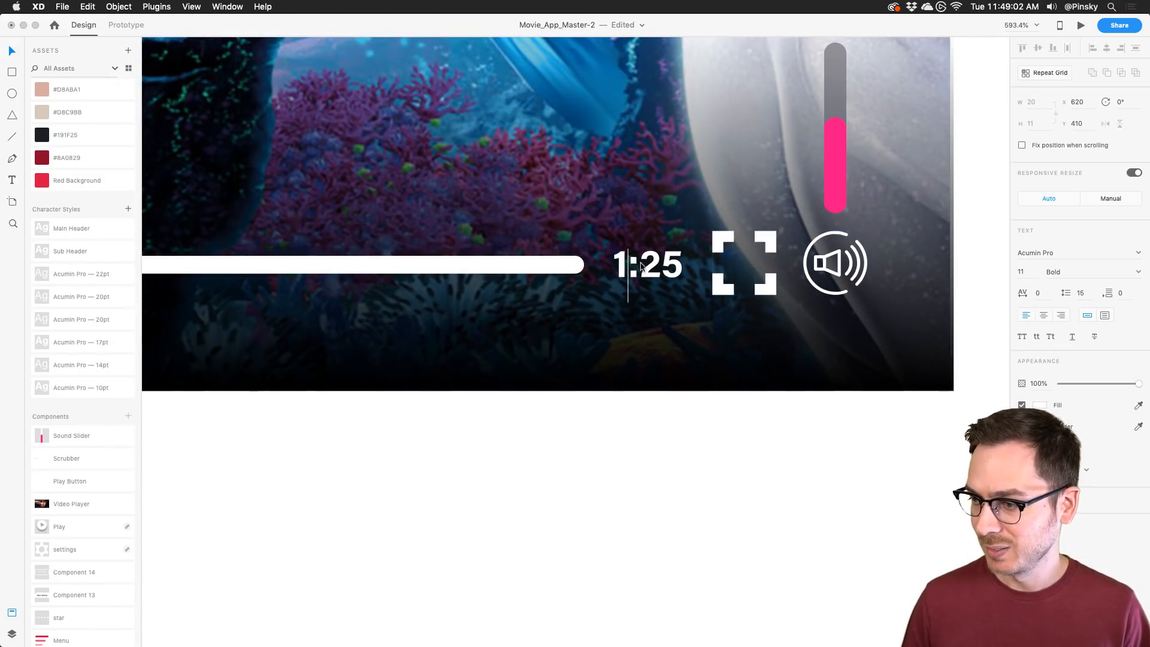
key(Right)
key(Right)
key(Right)
text(:0)
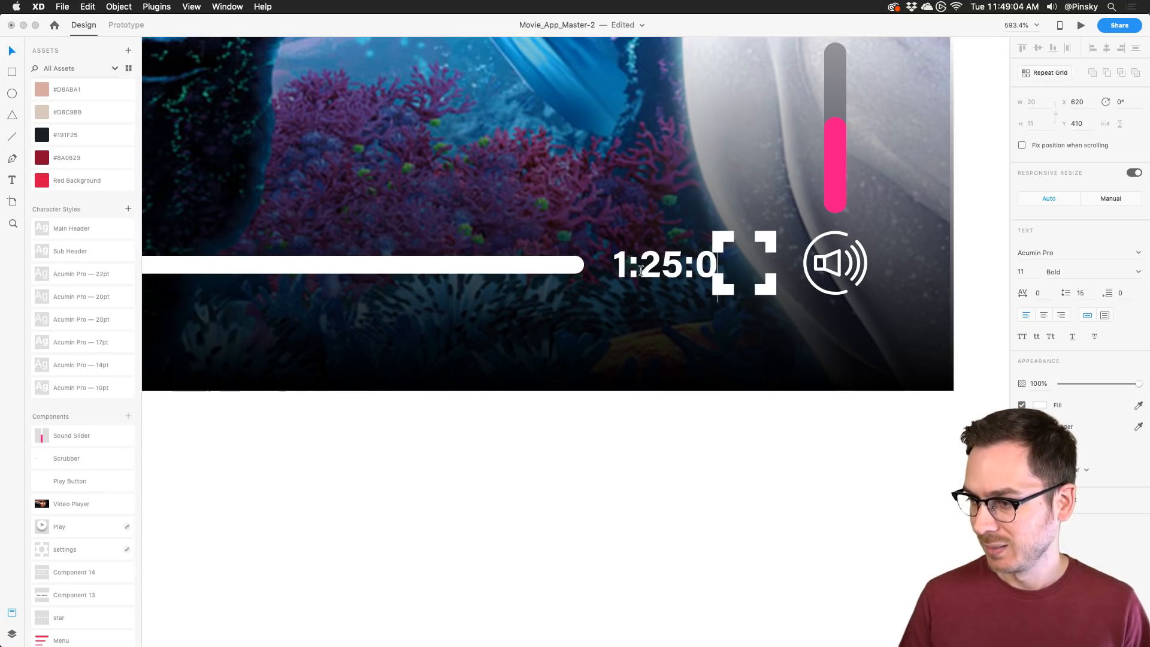
text(0)
key(Escape)
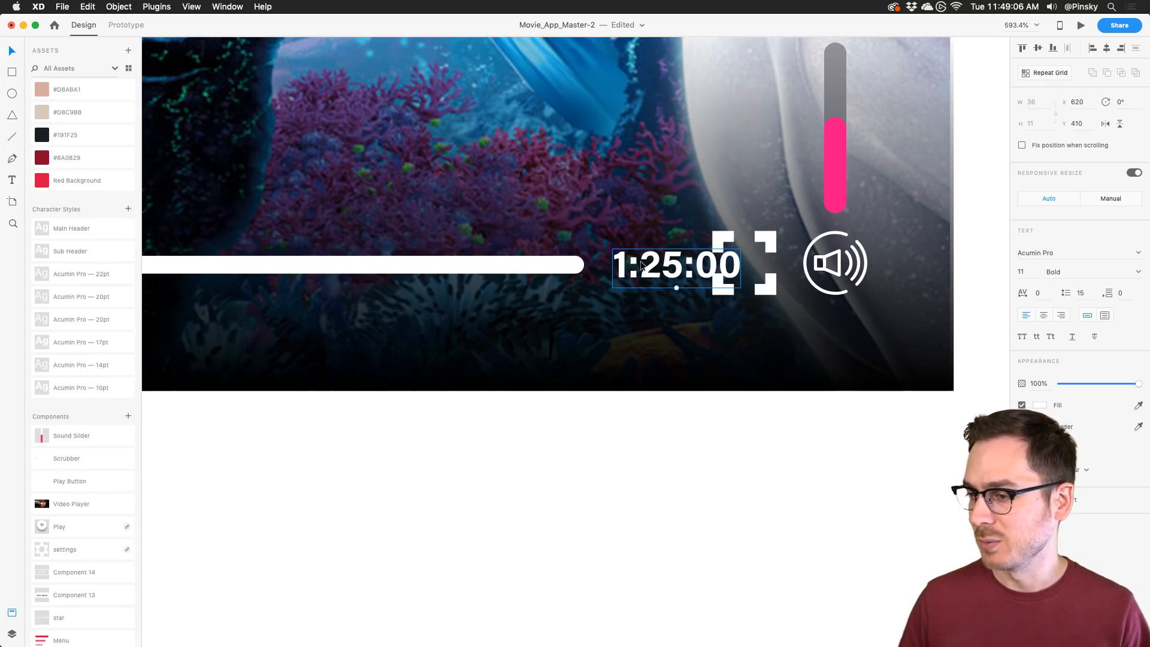
drag(637, 264, 630, 263)
key(super+z)
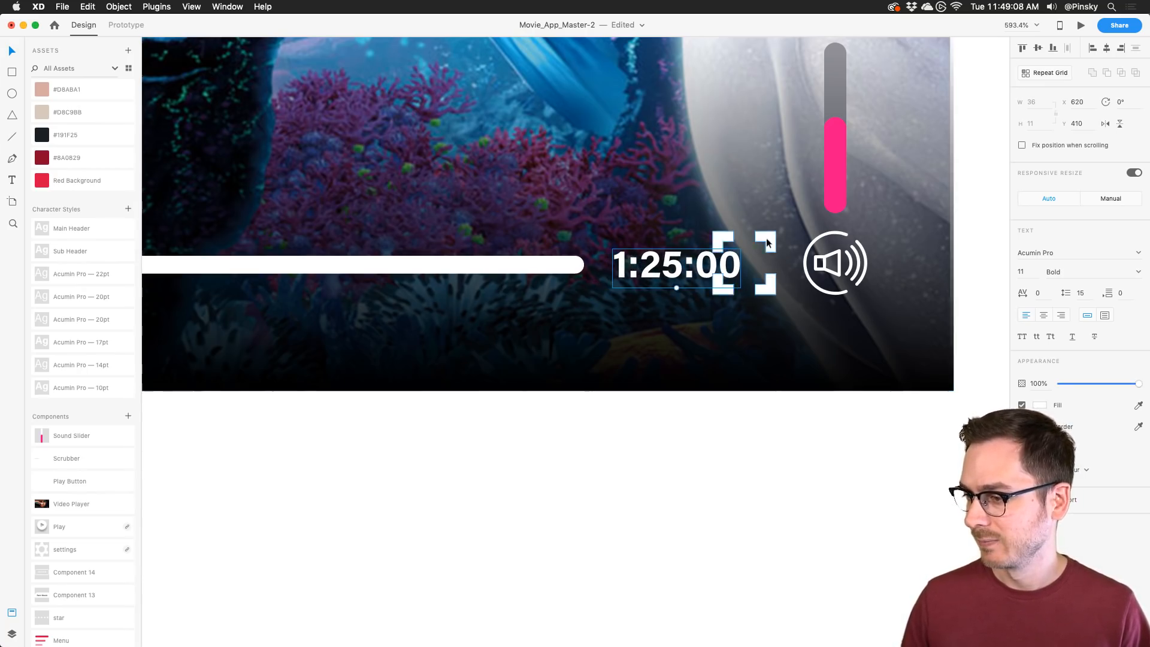
Step: Move the fullscreen icon, speaker icon and volume slider further right
click(766, 243)
shift+click(837, 263)
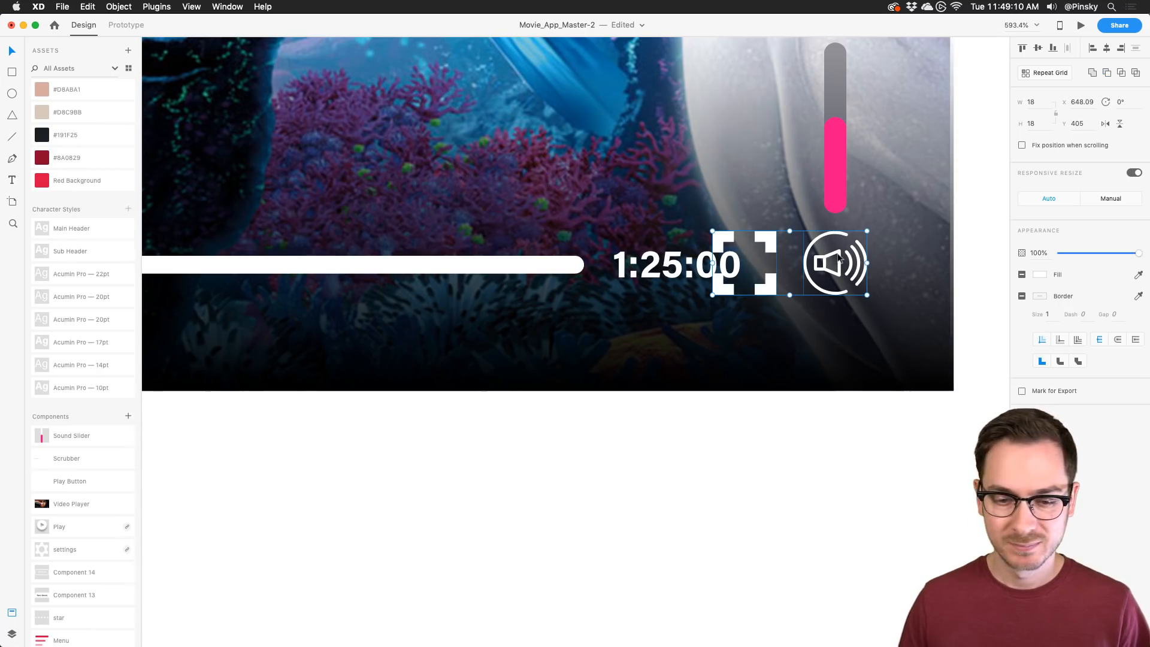
shift+click(843, 150)
drag(839, 135, 895, 133)
scroll(618, 173, down, 3)
scroll(618, 172, down, 1)
scroll(618, 173, left, 7)
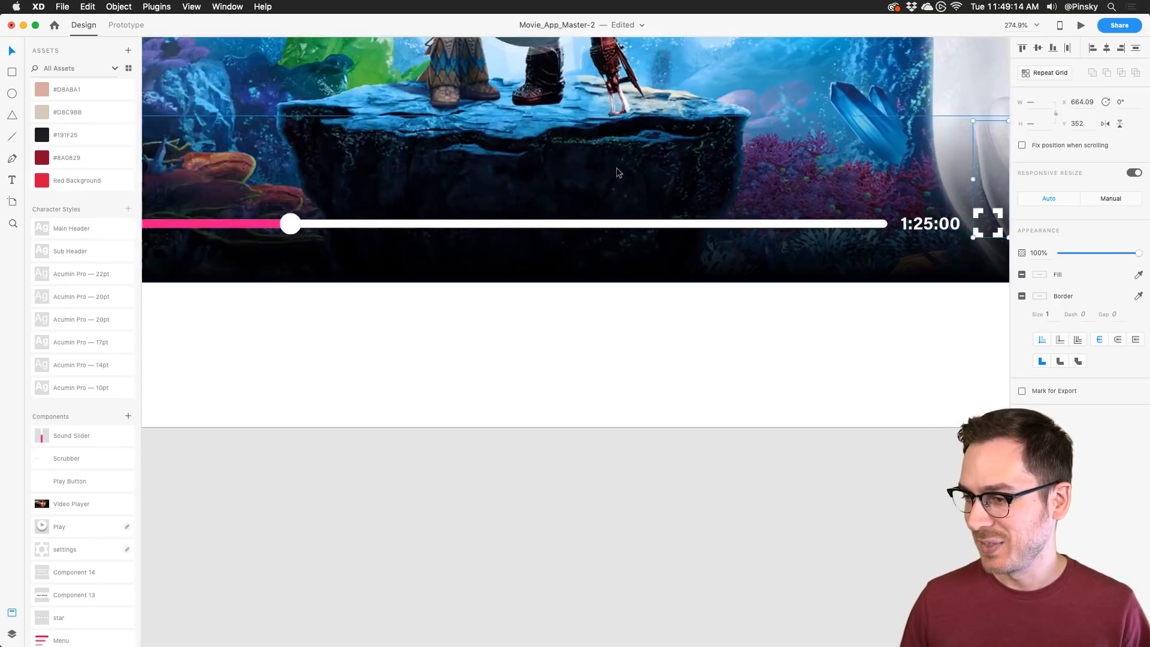
Step: Change the start label to 0:00:00 and move it left of the scrubber
double_click(223, 226)
key(Right)
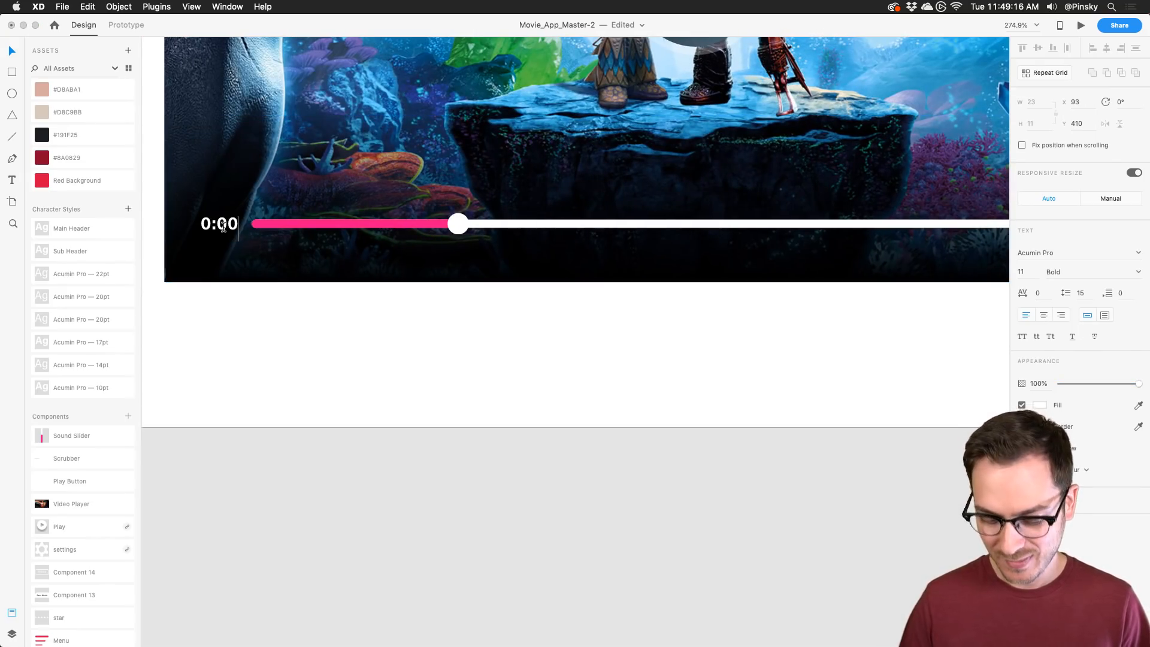
text(:00)
key(Escape)
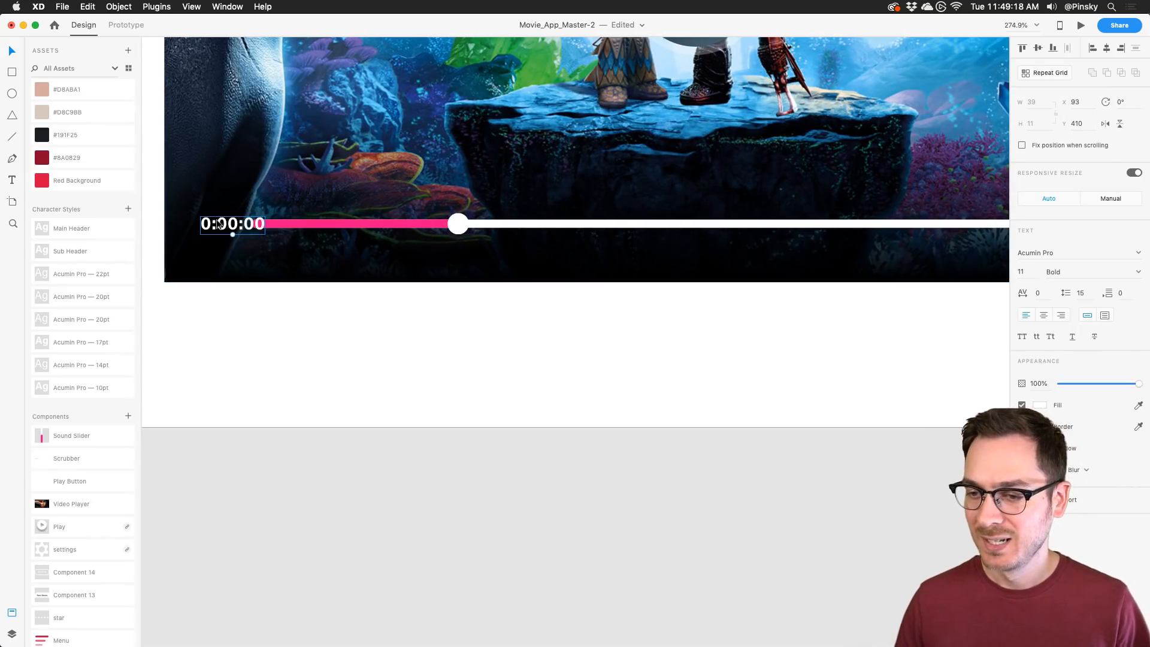
drag(219, 225, 200, 225)
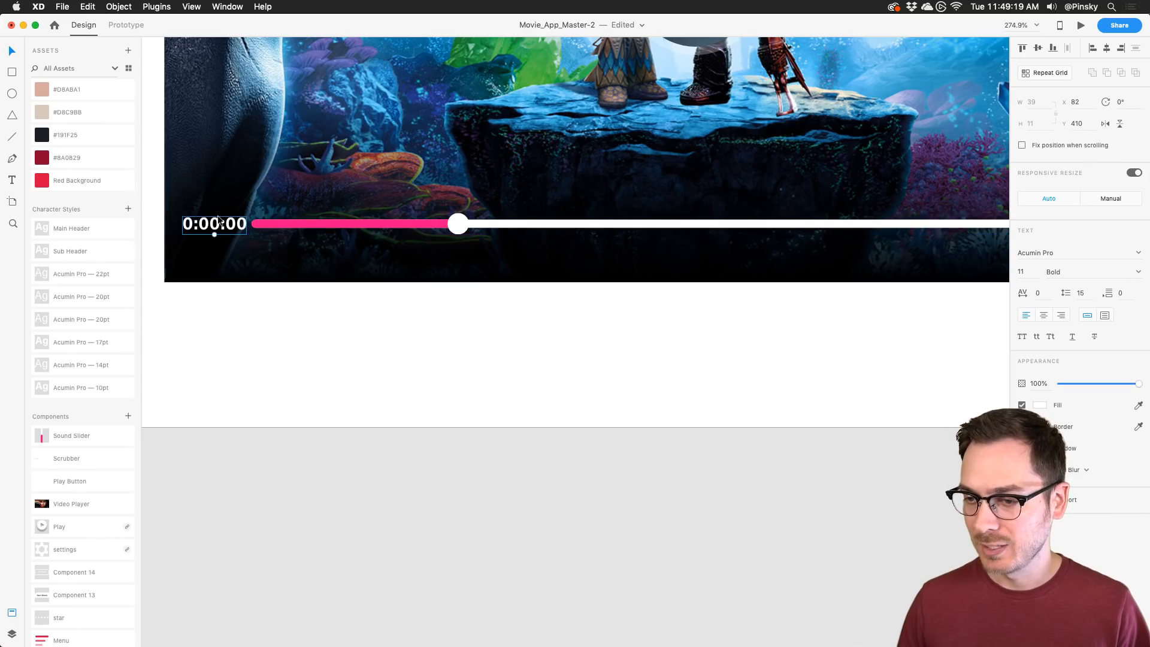
Step: Shorten the scrubber bar evenly from both ends, nudge its knob right, and place 0:00:00 beside it
click(396, 226)
scroll(395, 225, down, 1)
scroll(389, 227, right, 2)
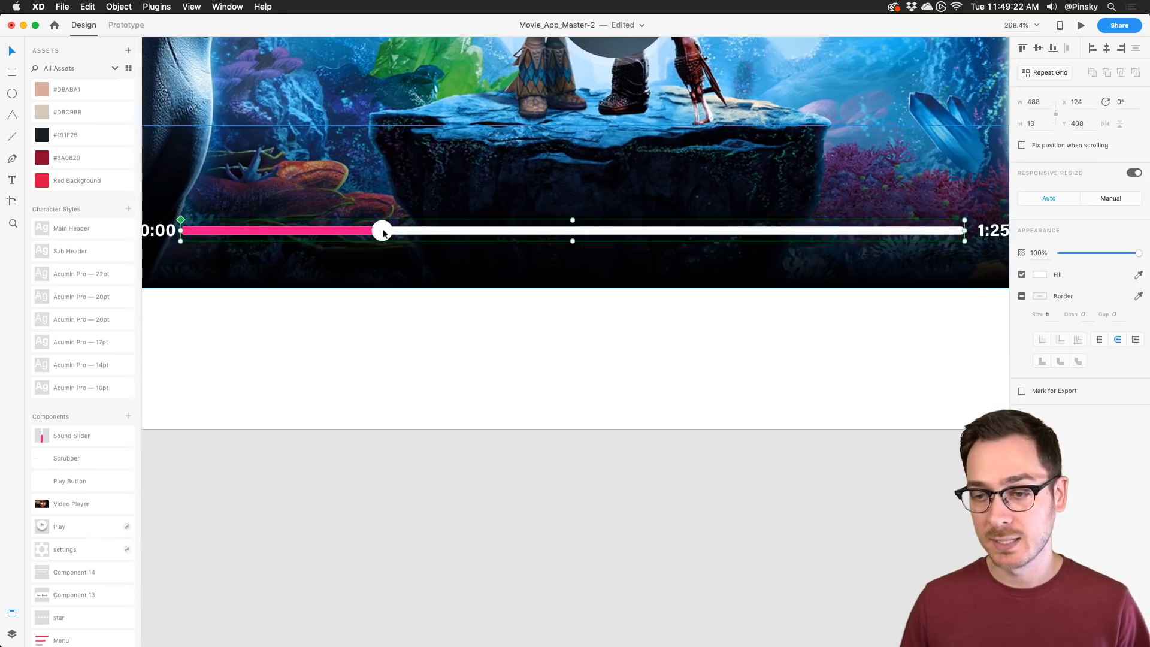
scroll(383, 231, down, 1)
drag(939, 231, 911, 232)
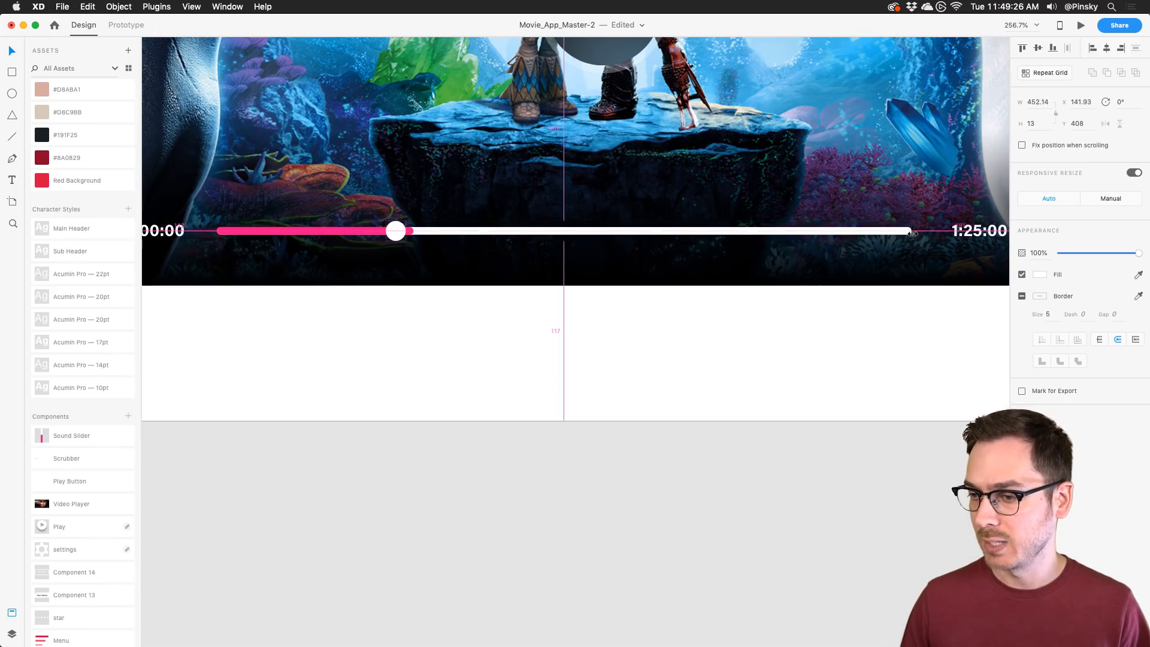
drag(392, 224, 407, 224)
drag(160, 227, 180, 226)
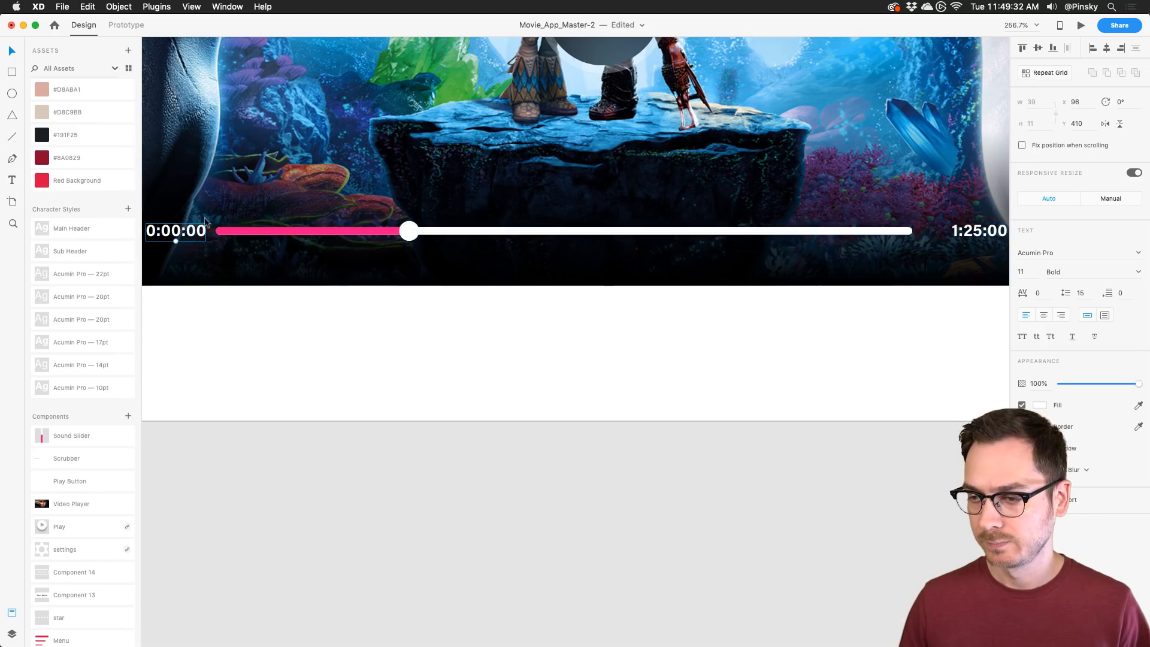
scroll(903, 197, right, 10)
Step: Shift the 1:25:00 label, fullscreen icon and volume icon with slider left beside the scrubber
scroll(657, 235, left, 5)
scroll(657, 232, down, 4)
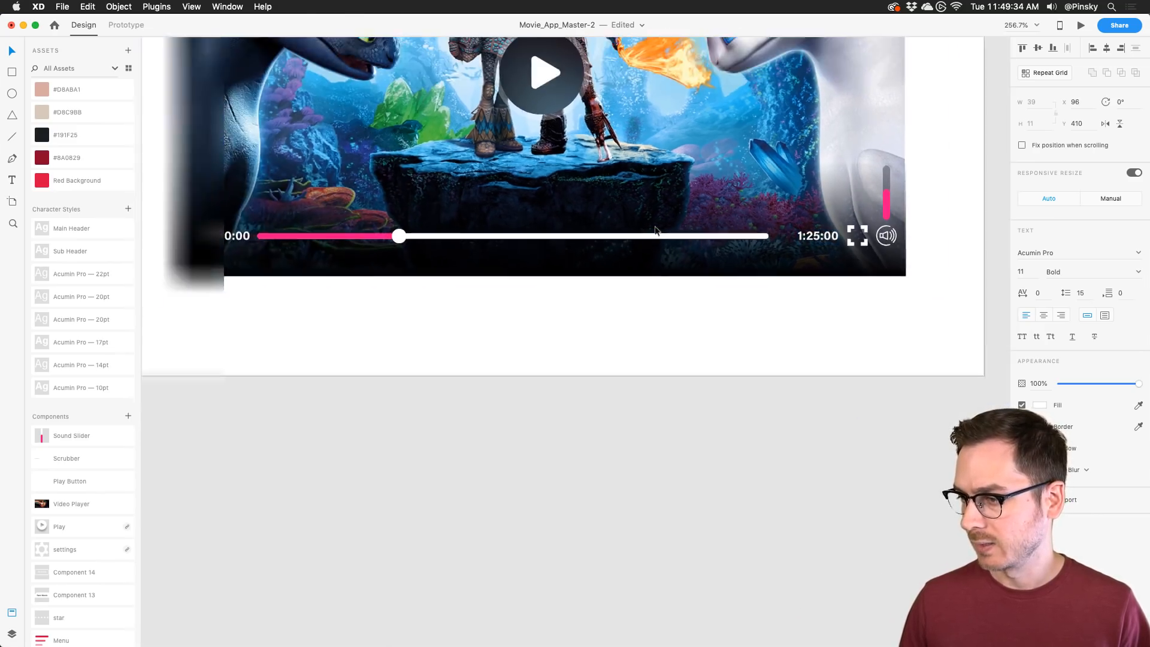
drag(803, 238, 782, 238)
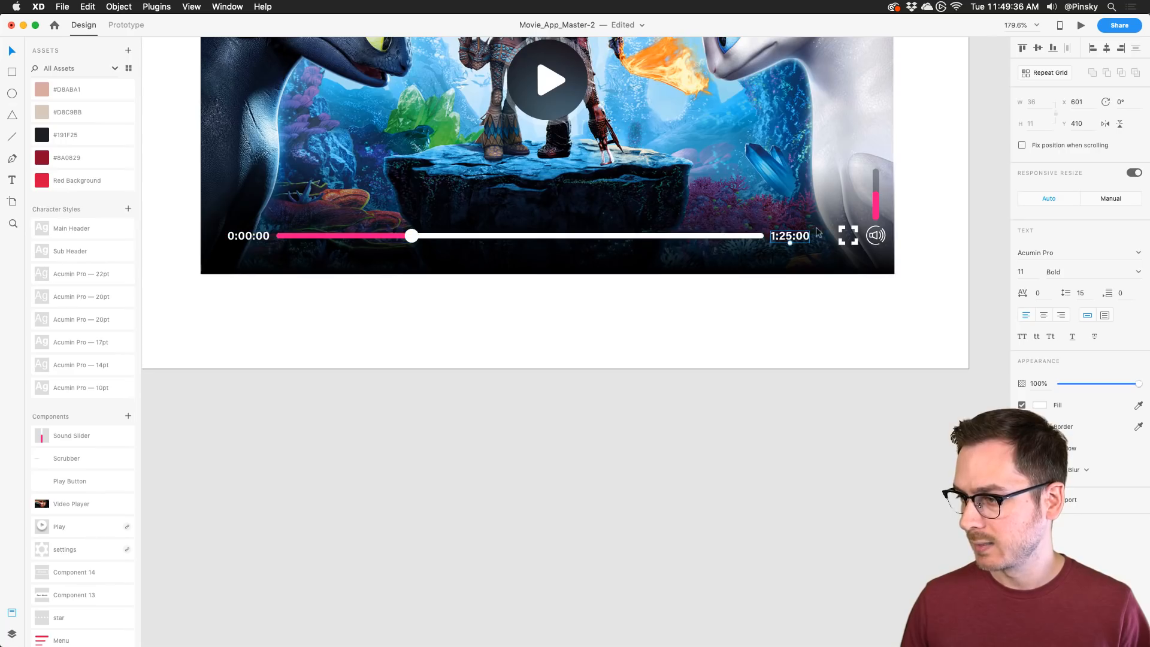
click(856, 239)
drag(857, 240, 835, 239)
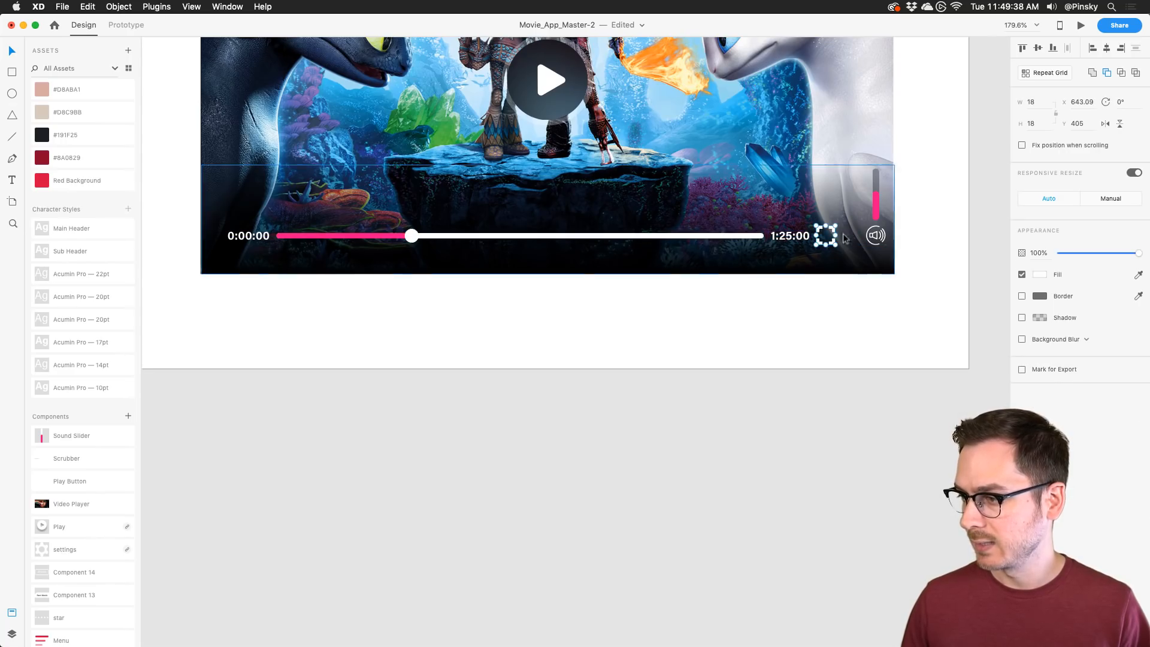
click(875, 235)
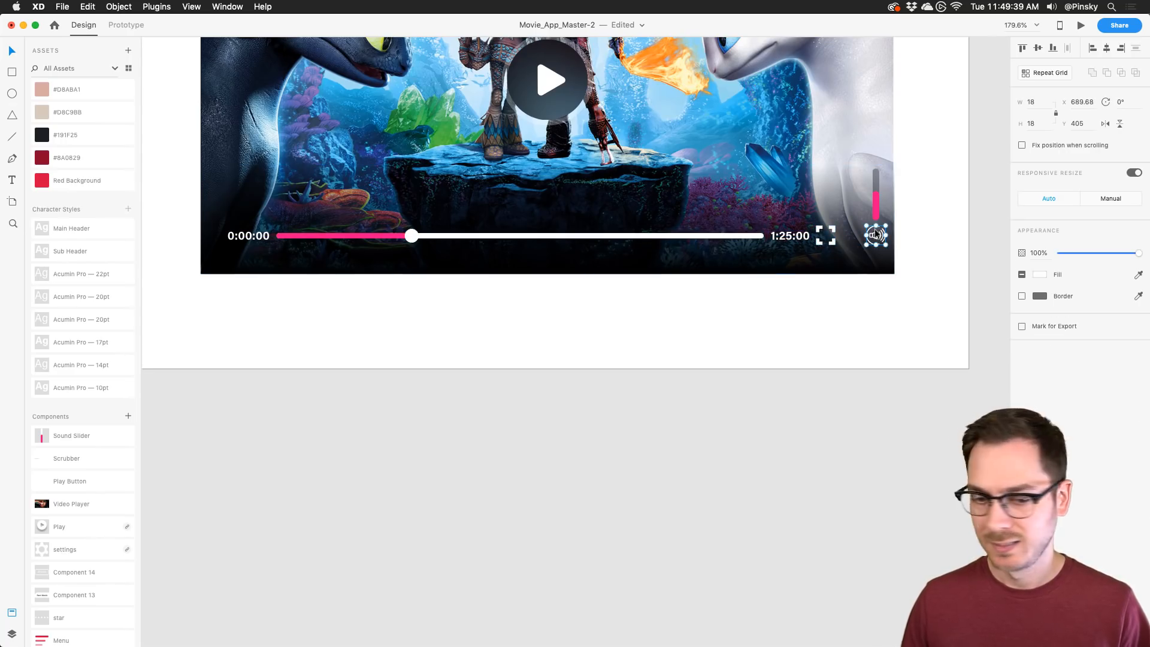
shift+click(876, 180)
drag(876, 179, 853, 180)
Step: Centre the whole control row (0:00:00 label, scrubber, 1:25:00 label, fullscreen and volume) in the player
shift+click(826, 235)
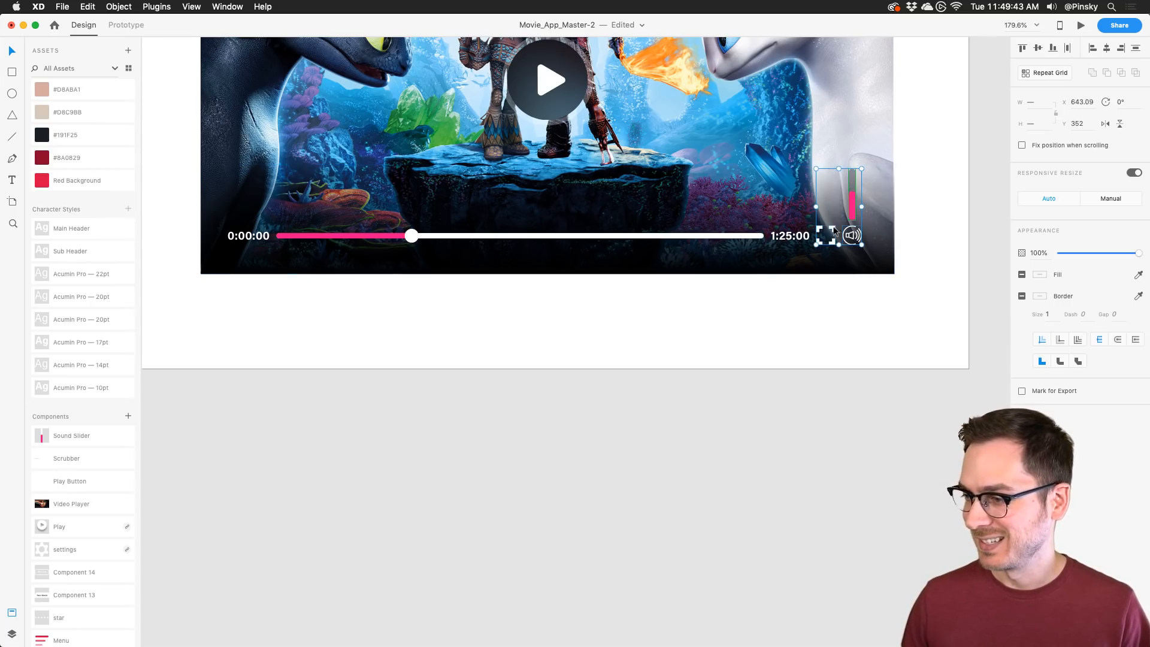
shift+click(789, 235)
shift+click(631, 235)
shift+click(259, 235)
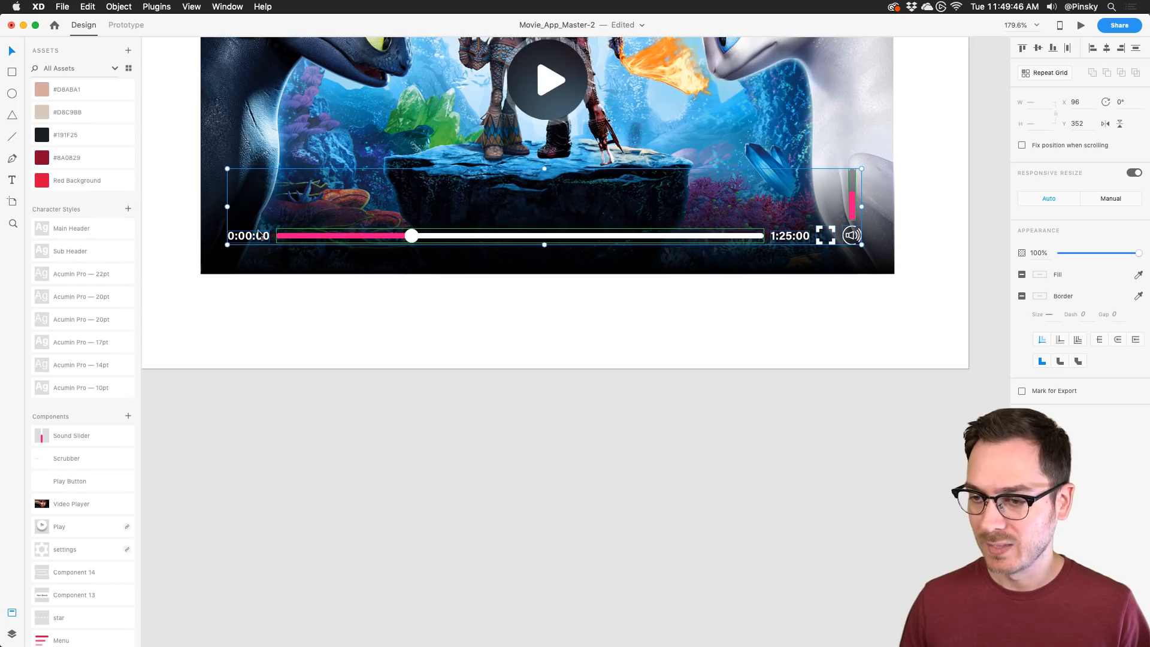
drag(538, 236, 543, 232)
scroll(542, 232, down, 5)
scroll(542, 235, up, 2)
click(828, 244)
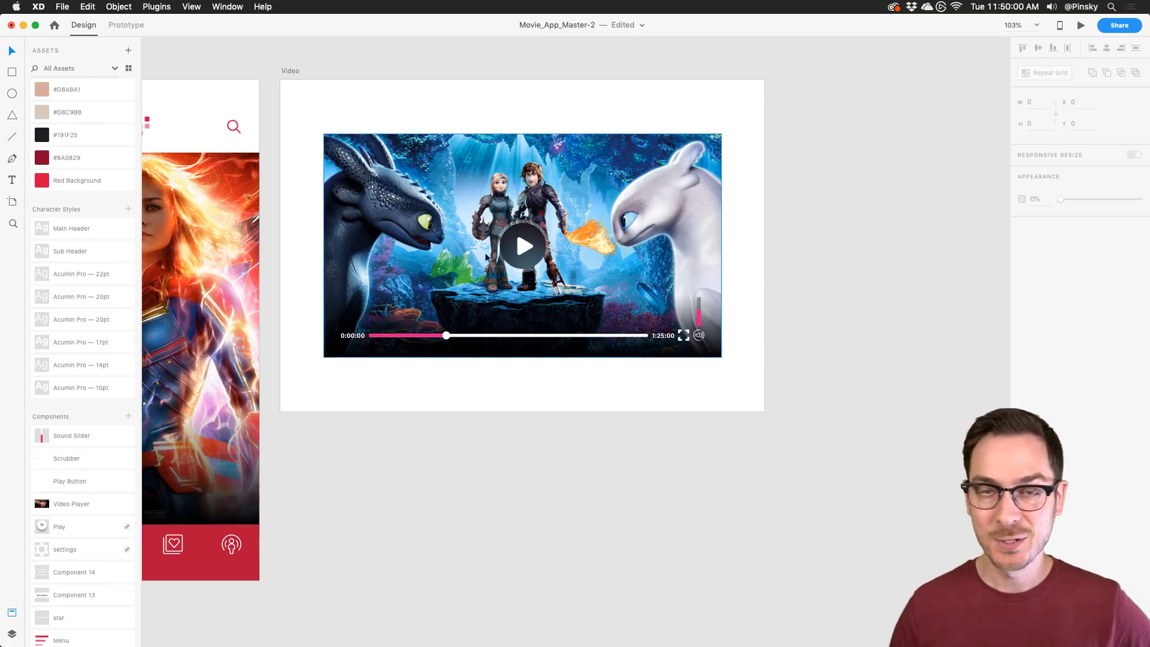
Step: Marquee-select the entire video player
scroll(445, 335, up, 2)
scroll(446, 336, up, 5)
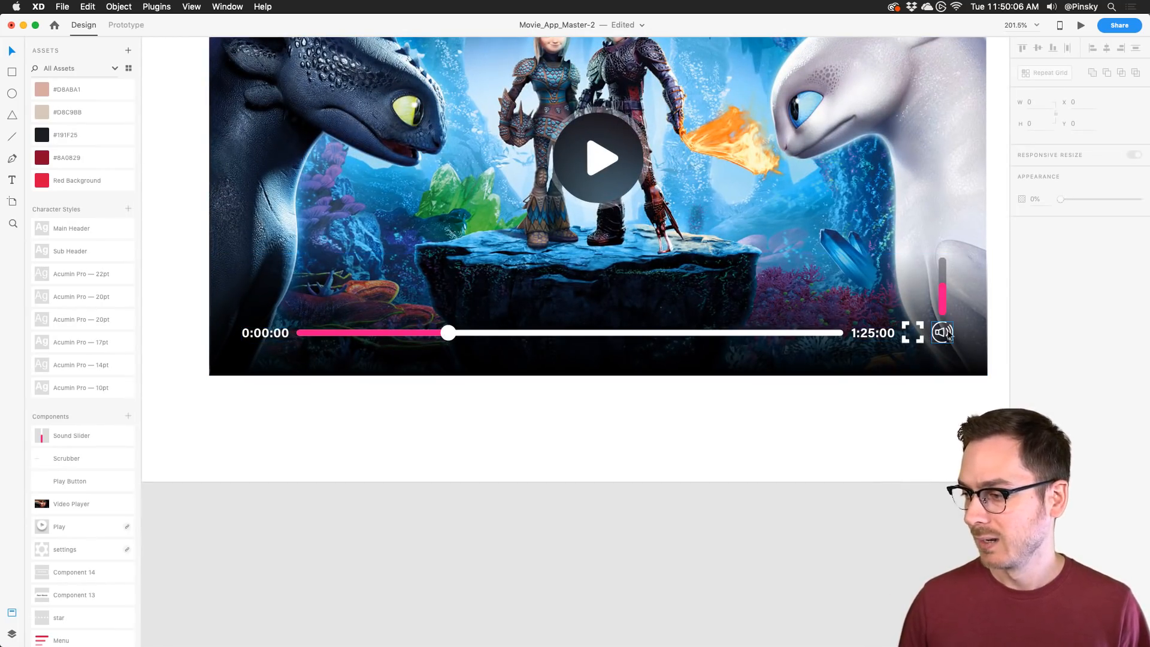
scroll(585, 276, down, 5)
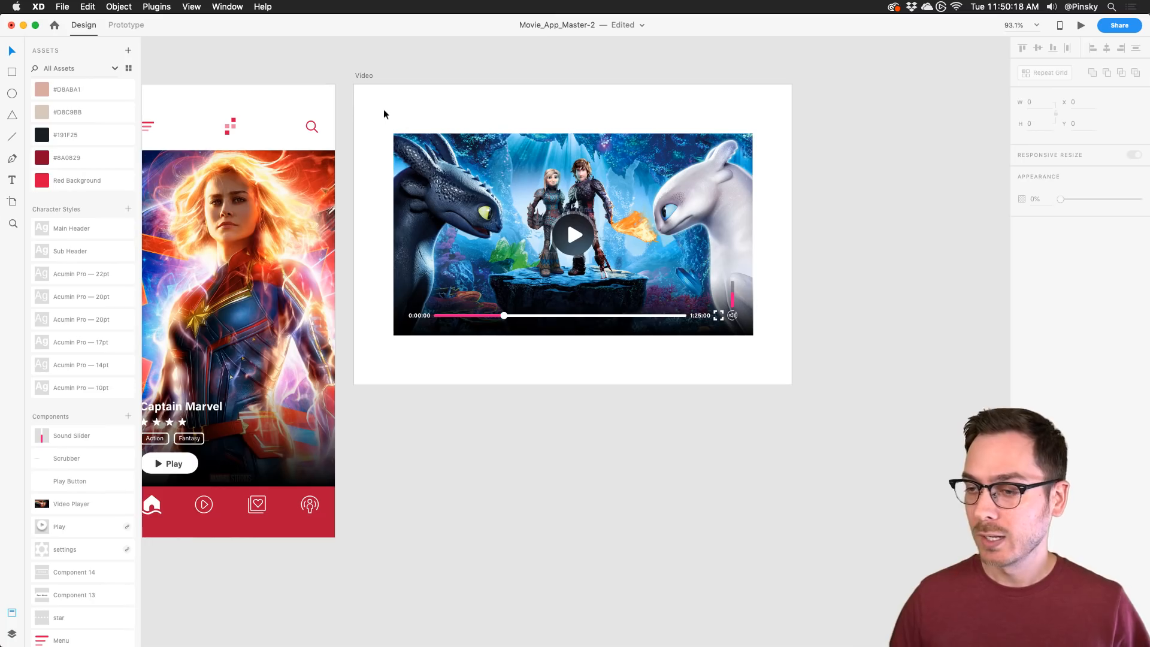
drag(376, 112, 772, 354)
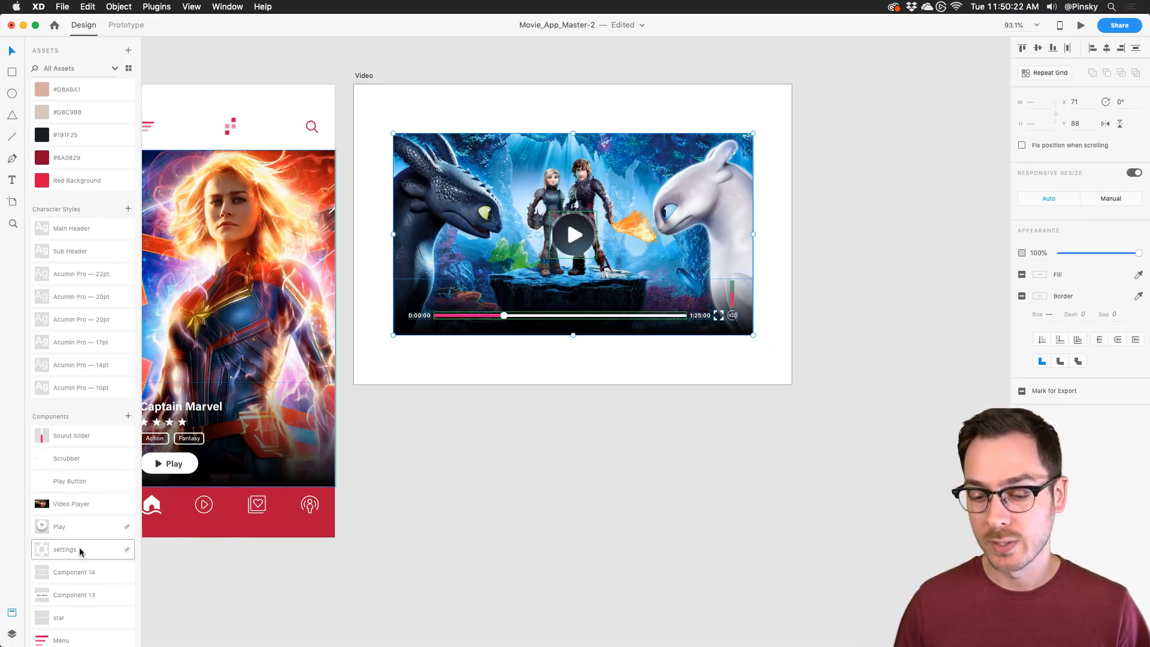
Step: Zoom to the selected video player and make it a component, Component 18 – 1
click(12, 632)
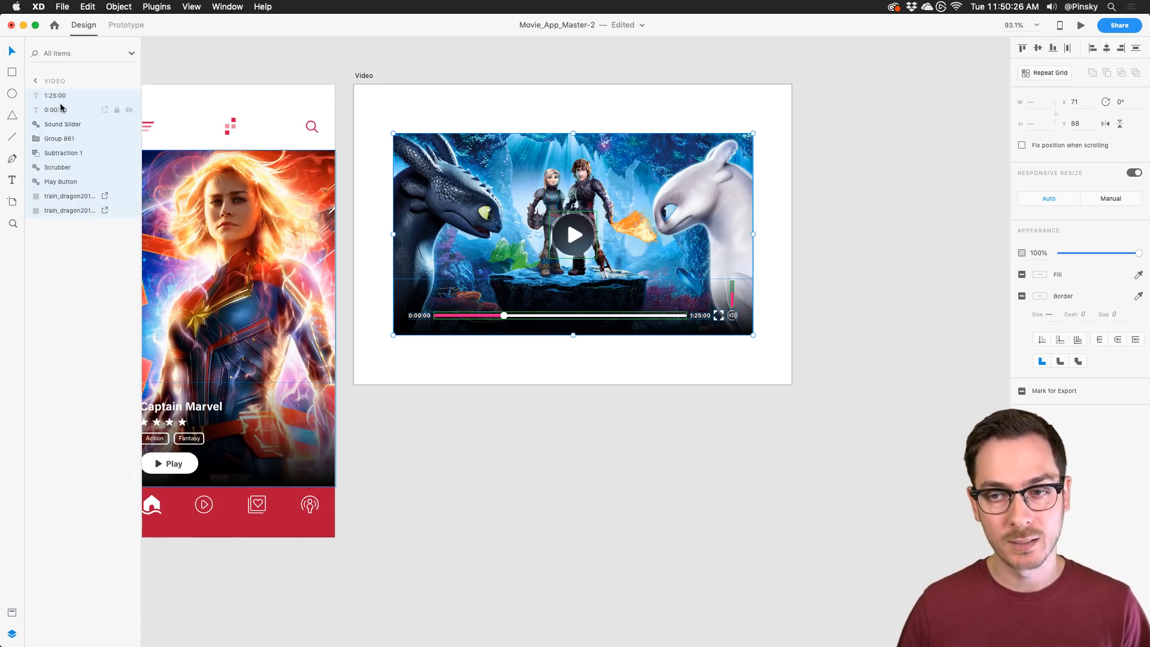
key(super+3)
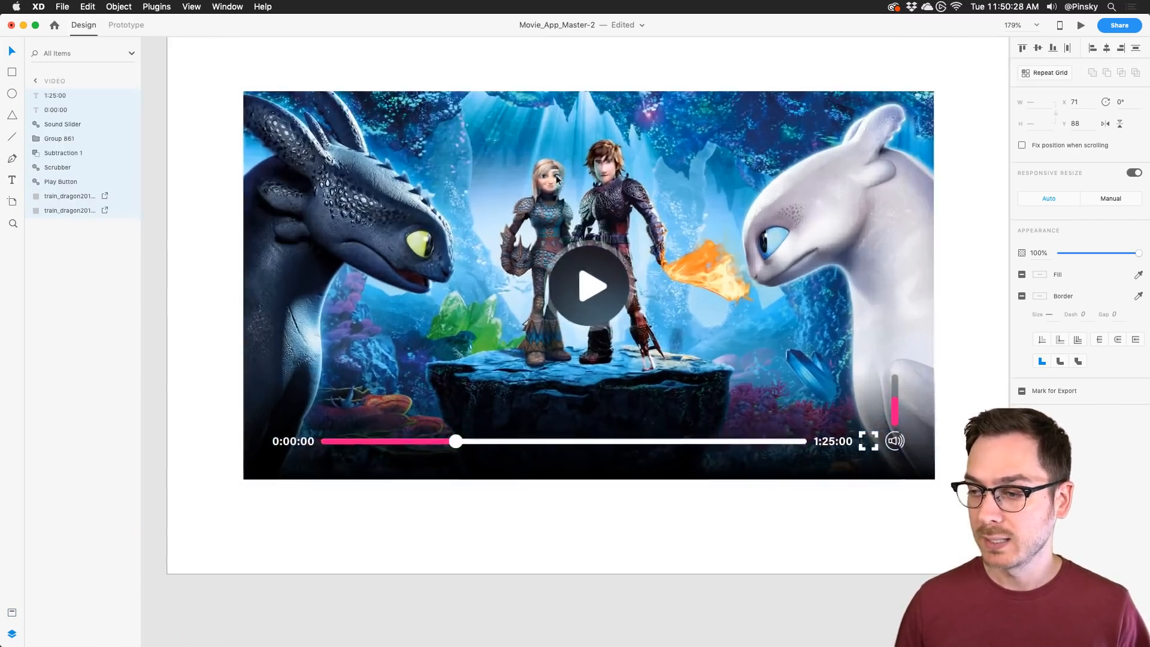
right_click(561, 192)
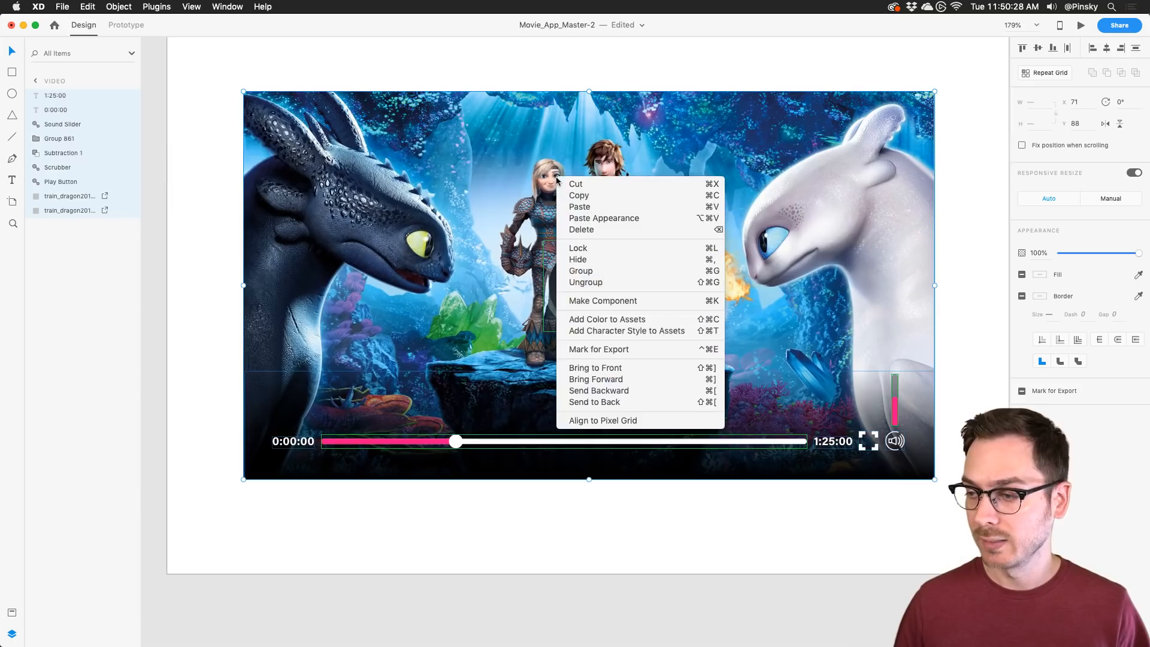
click(642, 302)
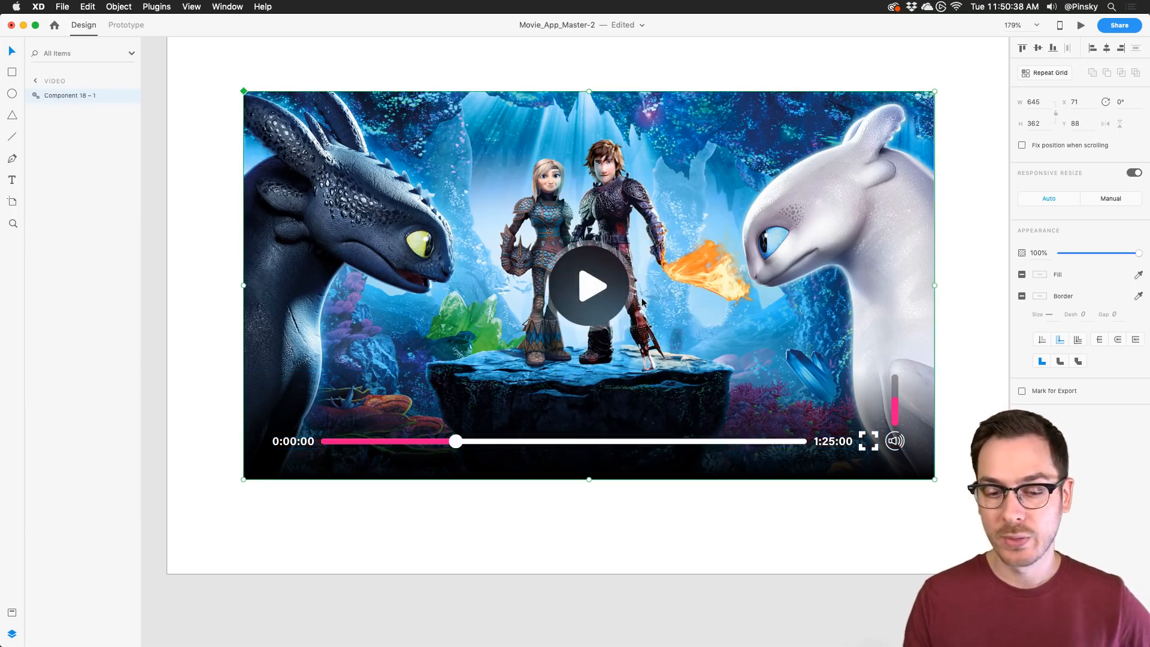
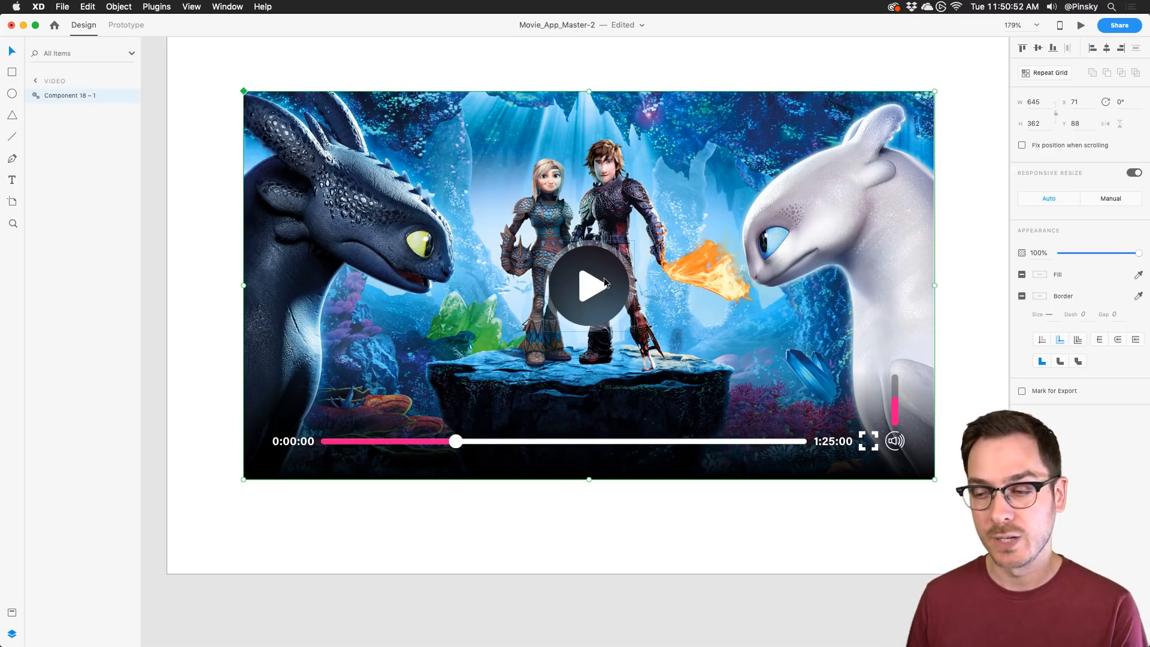
Step: In the Assets panel, rename Component 18 to 'Video Player', then deselect the player
scroll(605, 280, down, 5)
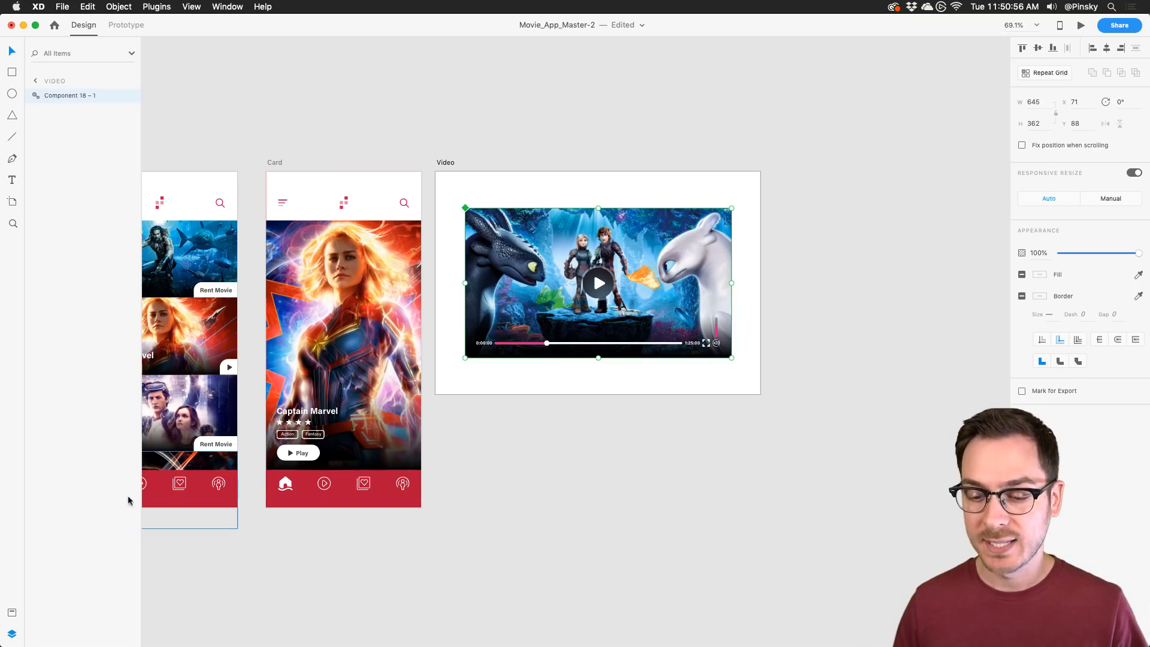
click(11, 612)
scroll(60, 455, down, 2)
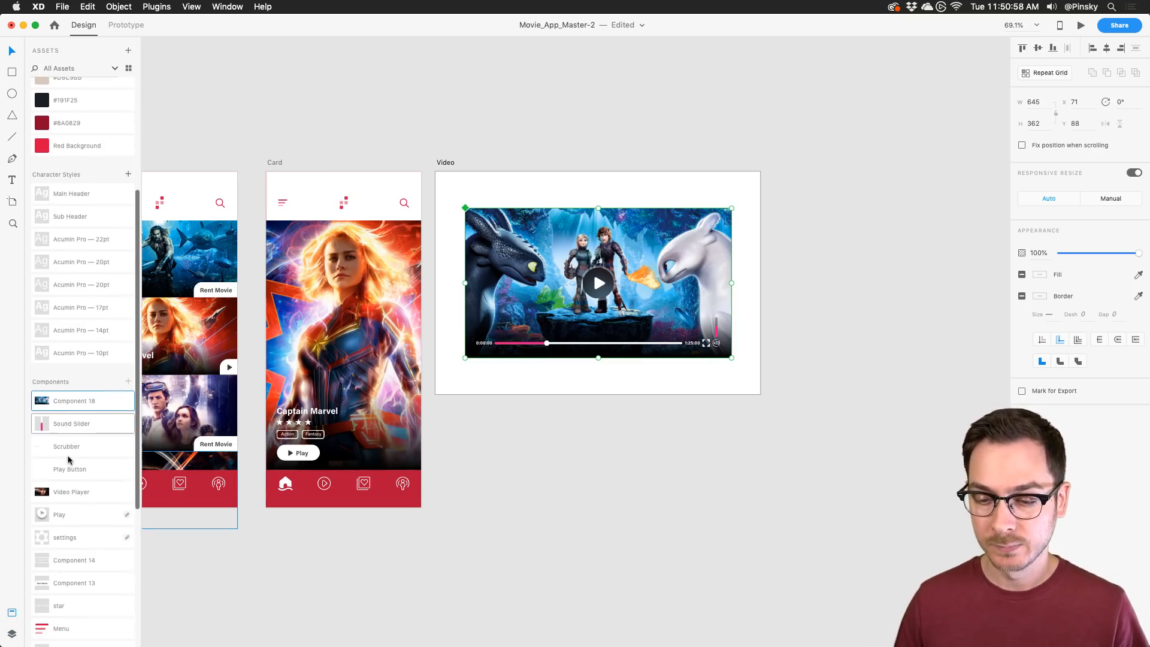
double_click(55, 406)
text(Video Player)
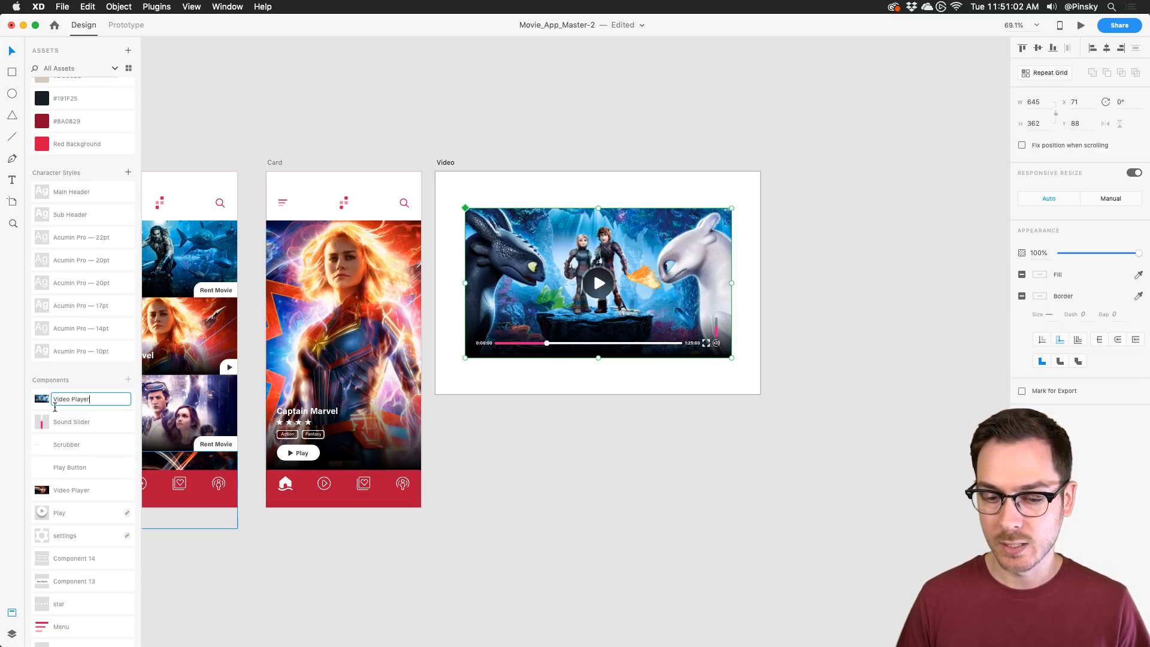
key(Return)
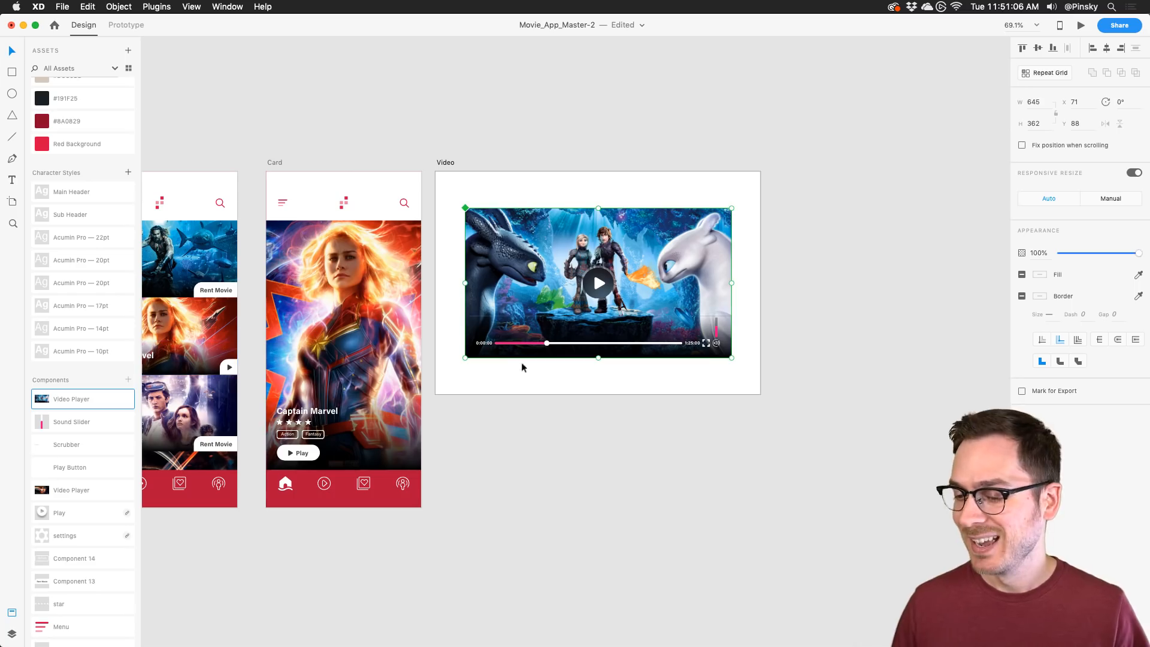
click(508, 439)
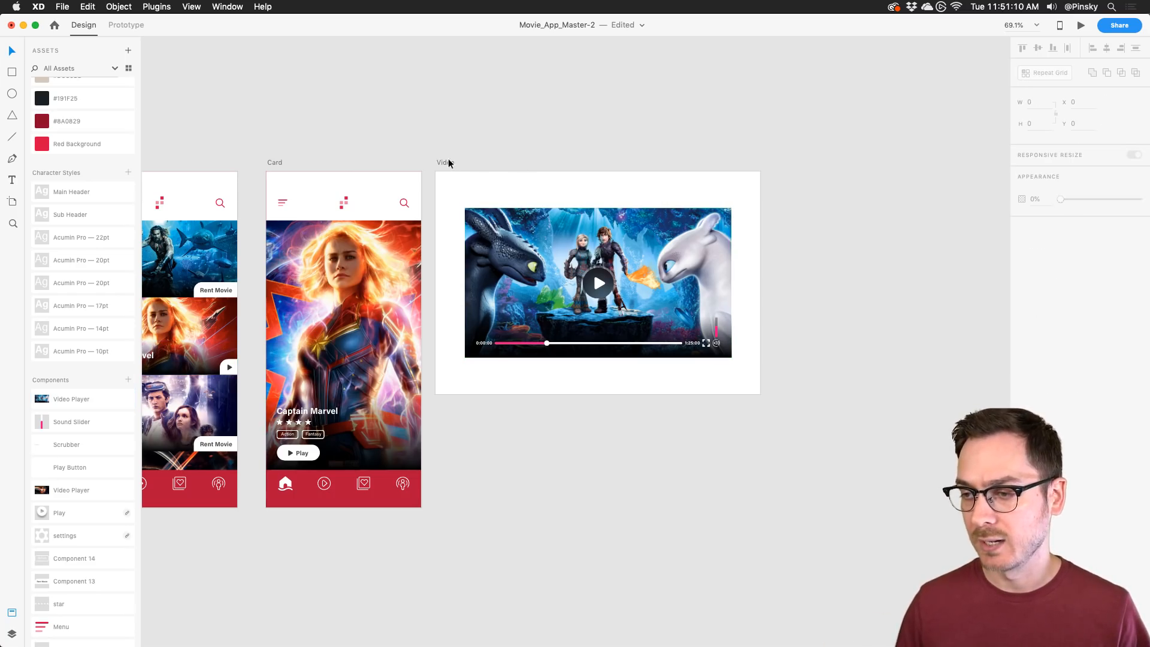
Step: Move the Video artboard below Card and duplicate Card to its right as Card – 1
drag(448, 162, 278, 528)
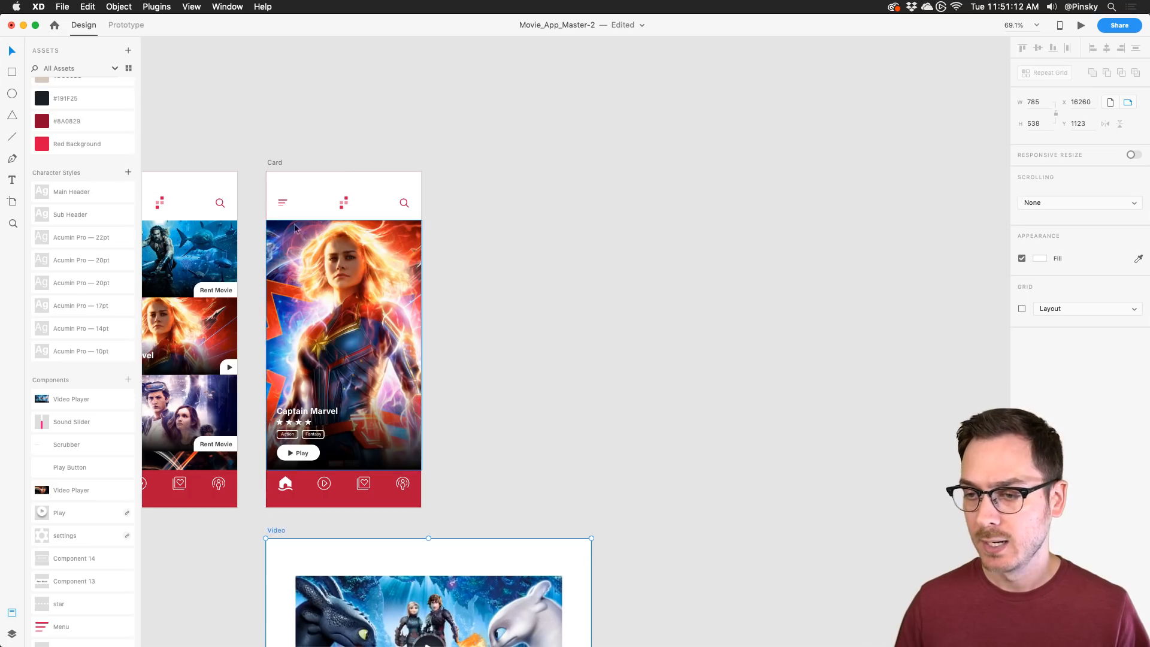
click(274, 162)
drag(274, 162, 455, 160)
Step: Replace Card – 1's Captain Marvel poster with the dragon image
click(542, 268)
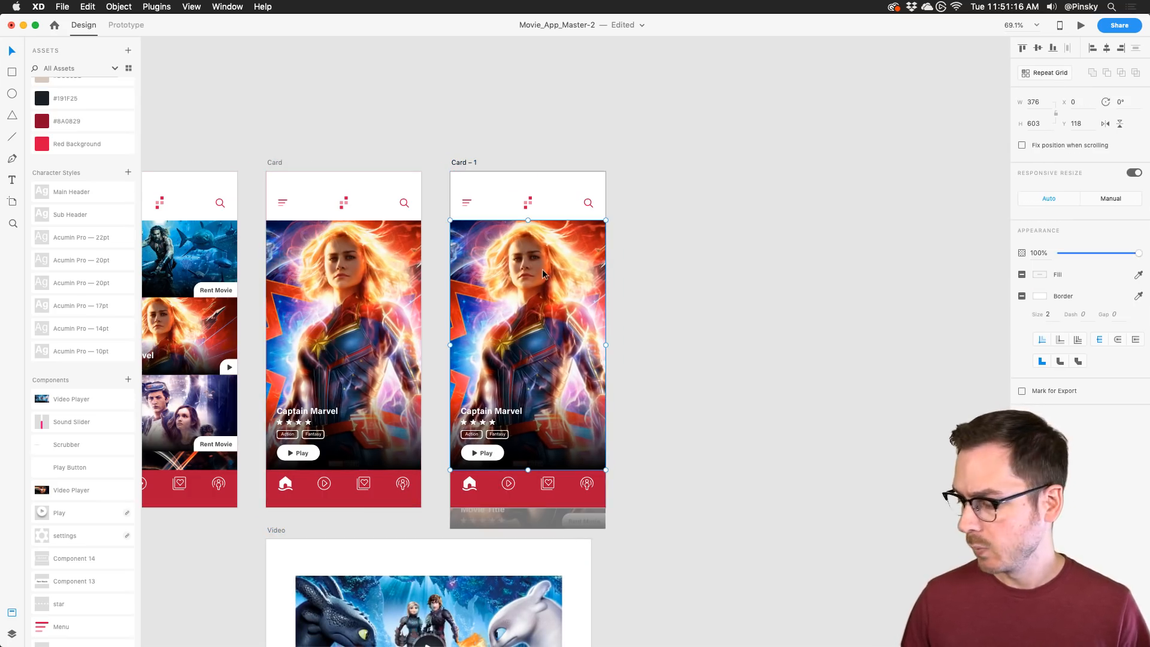
scroll(542, 268, up, 5)
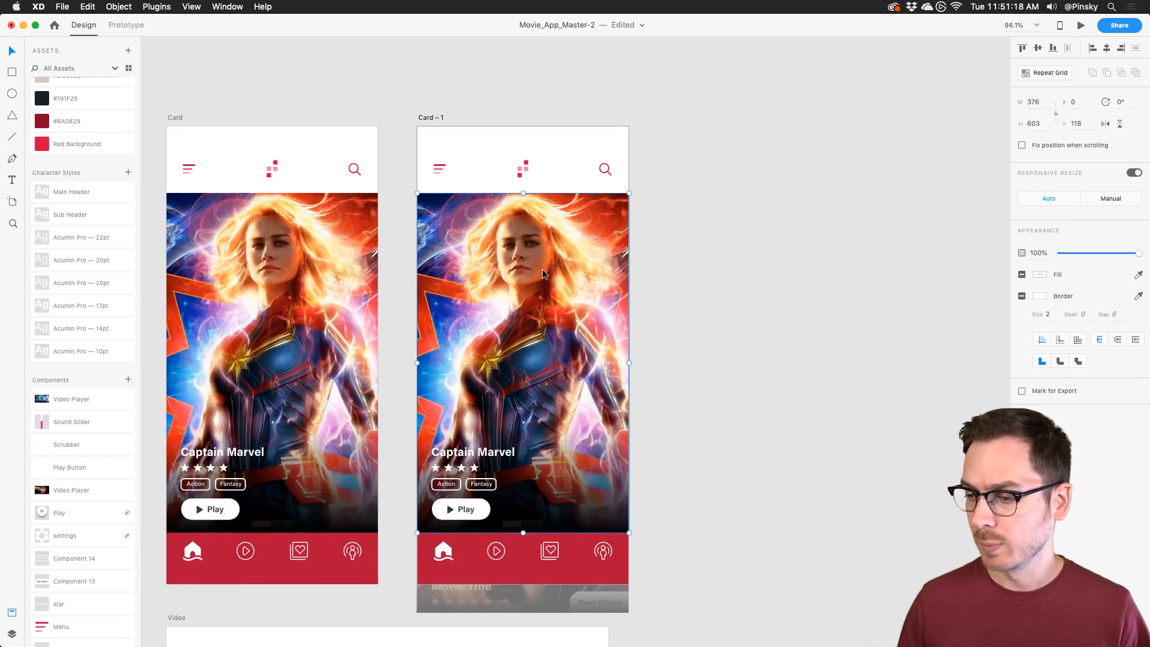
key(Delete)
key(super+z)
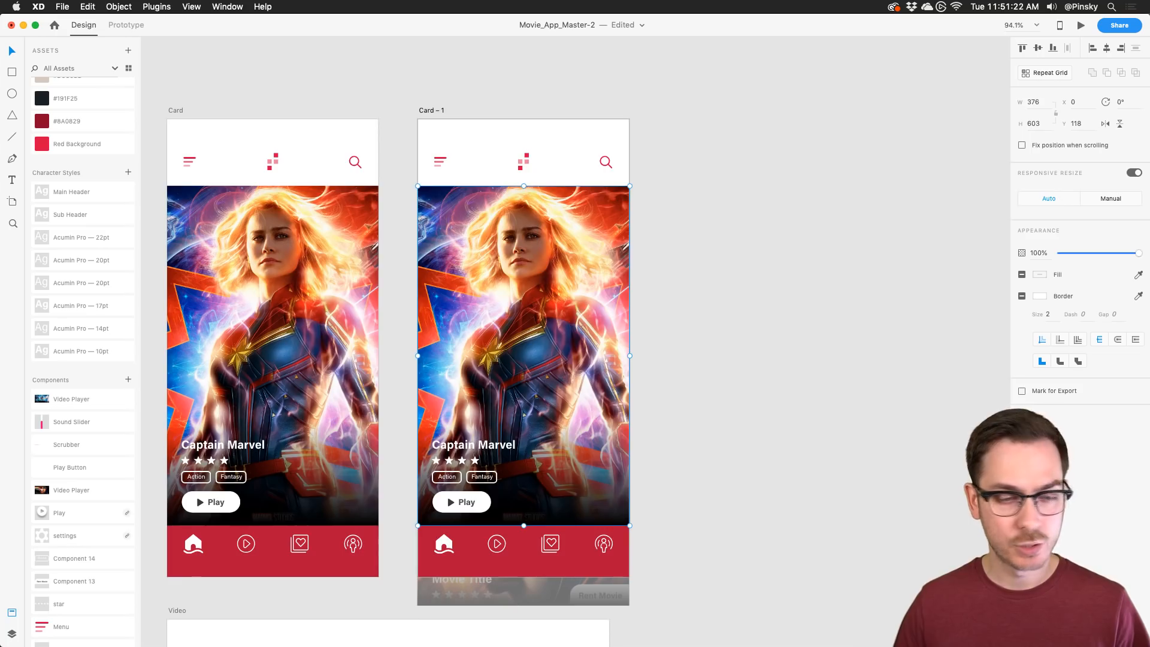
key(super+Tab)
key(super+Tab)
drag(900, 161, 532, 299)
Step: Retitle Card – 1 to 'How To Train Your Dragon' in Title Case
double_click(469, 447)
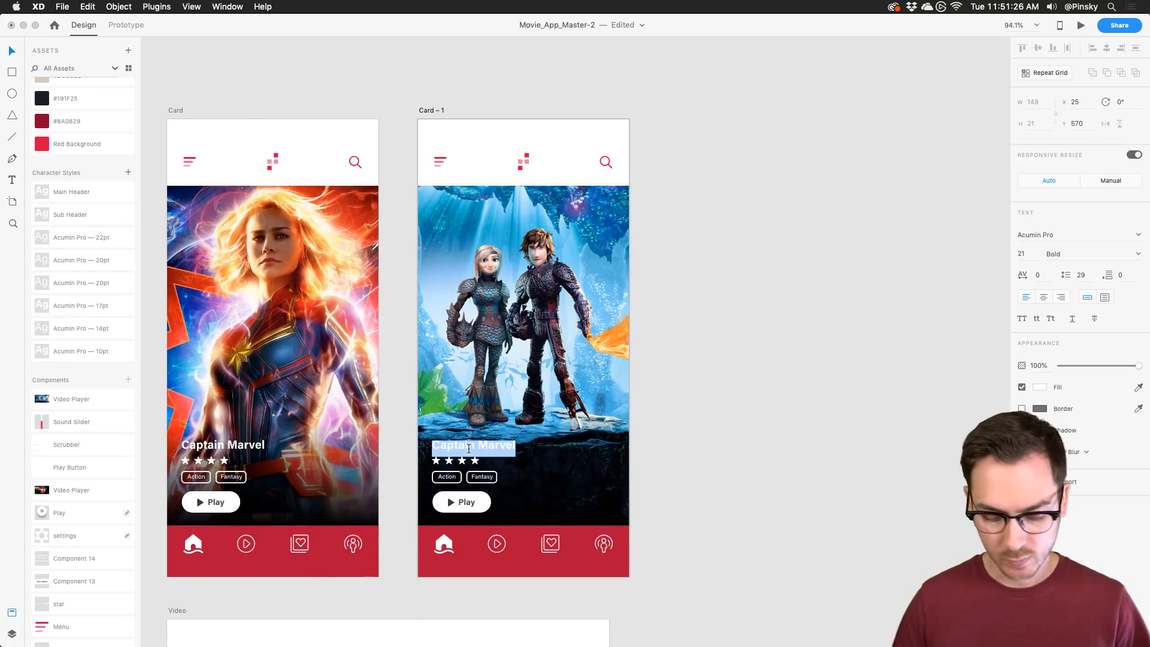
text(How to)
text(ain)
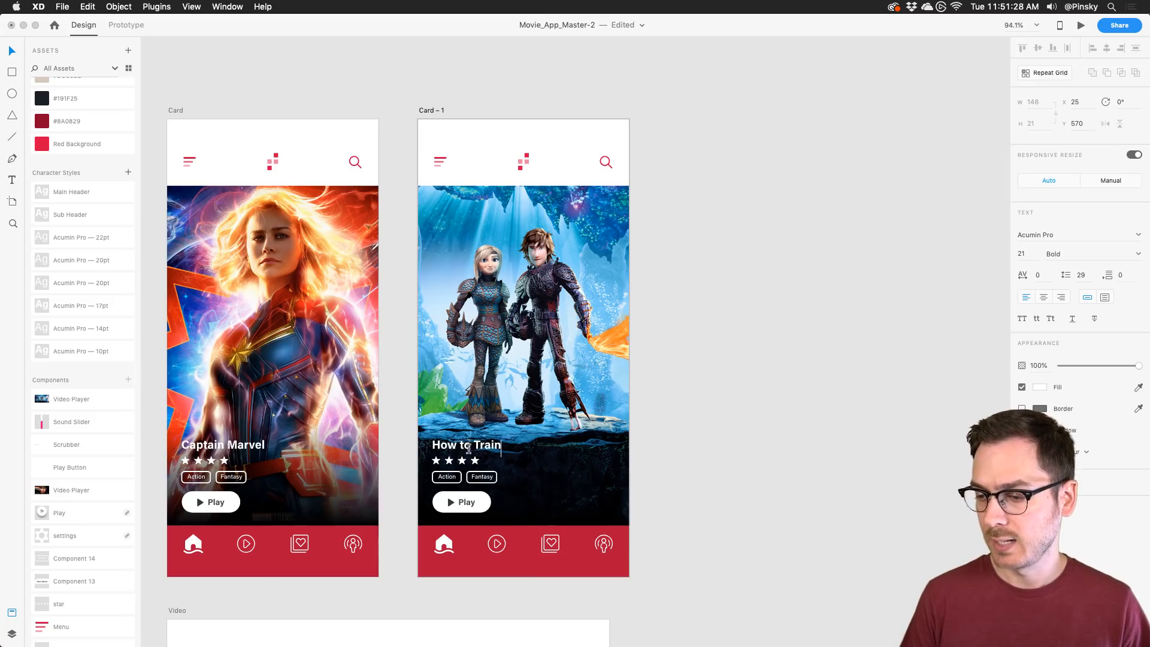
key(BackSpace)
key(BackSpace)
key(BackSpace)
key(BackSpace)
key(BackSpace)
text(train f)
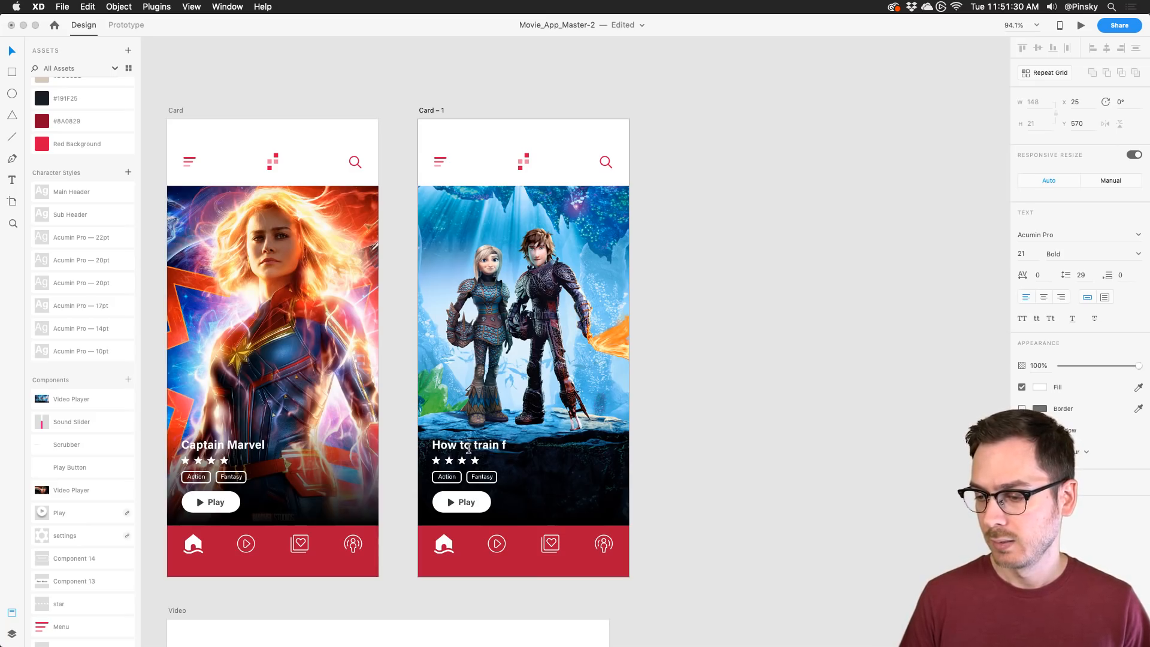
key(BackSpace)
text(your dragon)
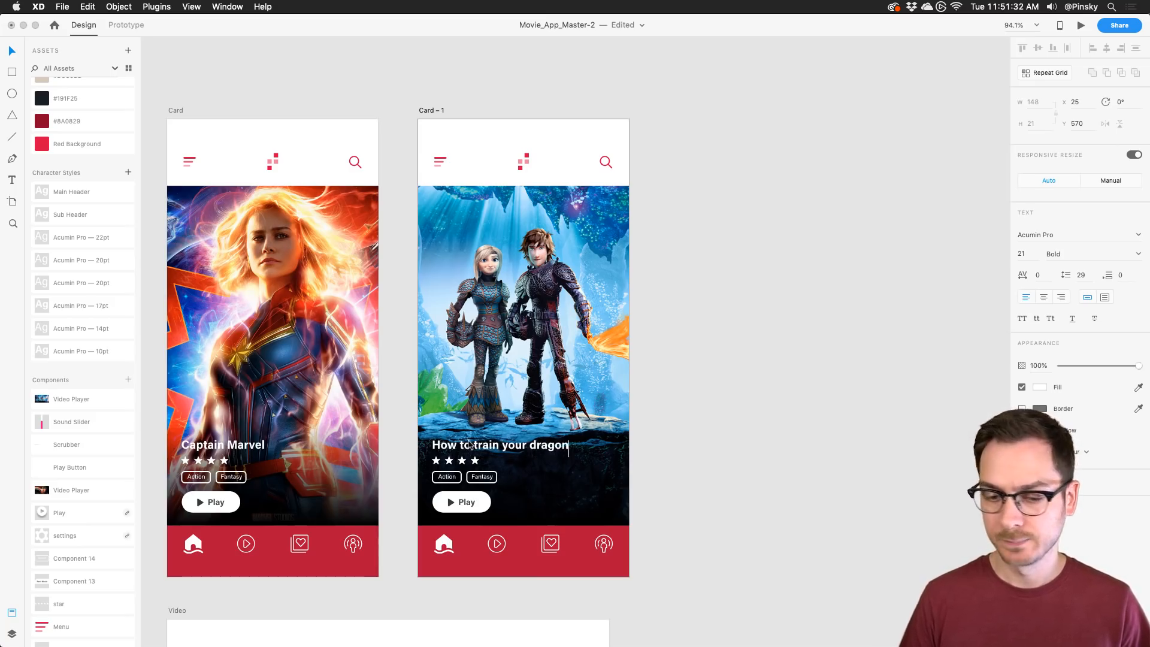
scroll(479, 448, up, 3)
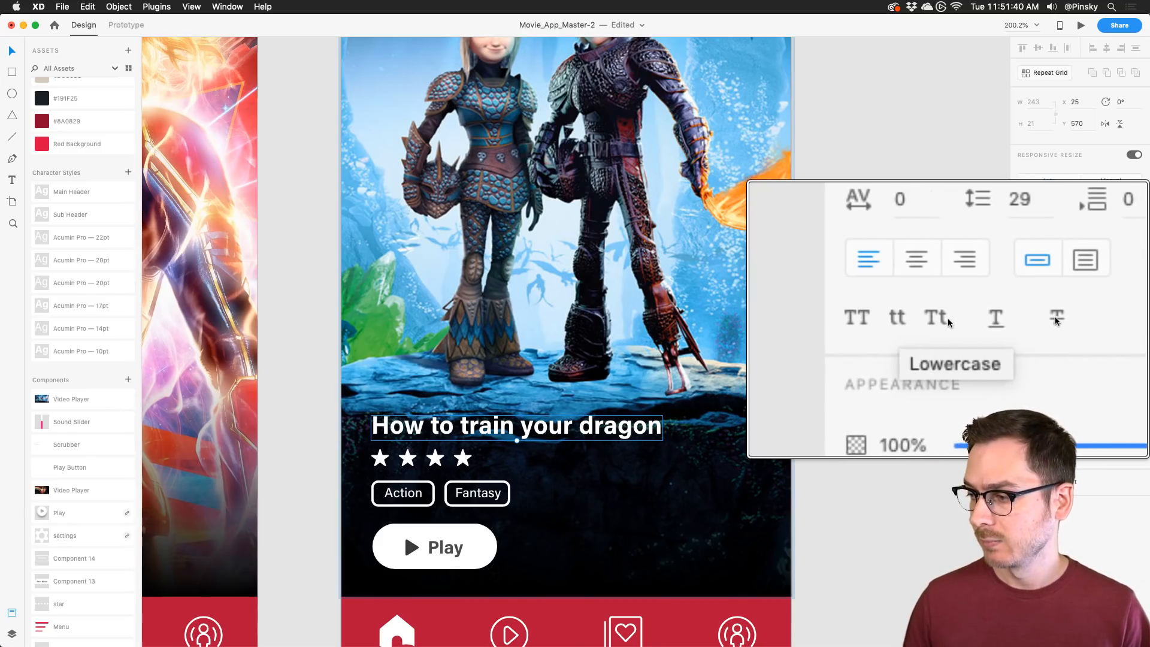
click(1054, 320)
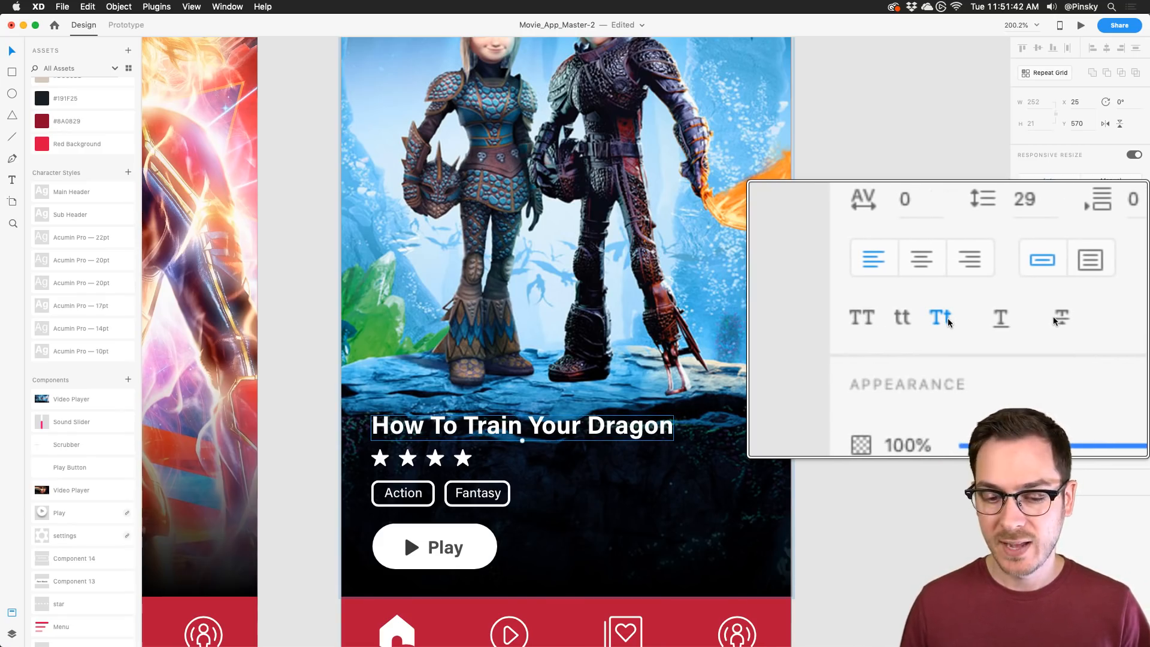
scroll(793, 329, right, 2)
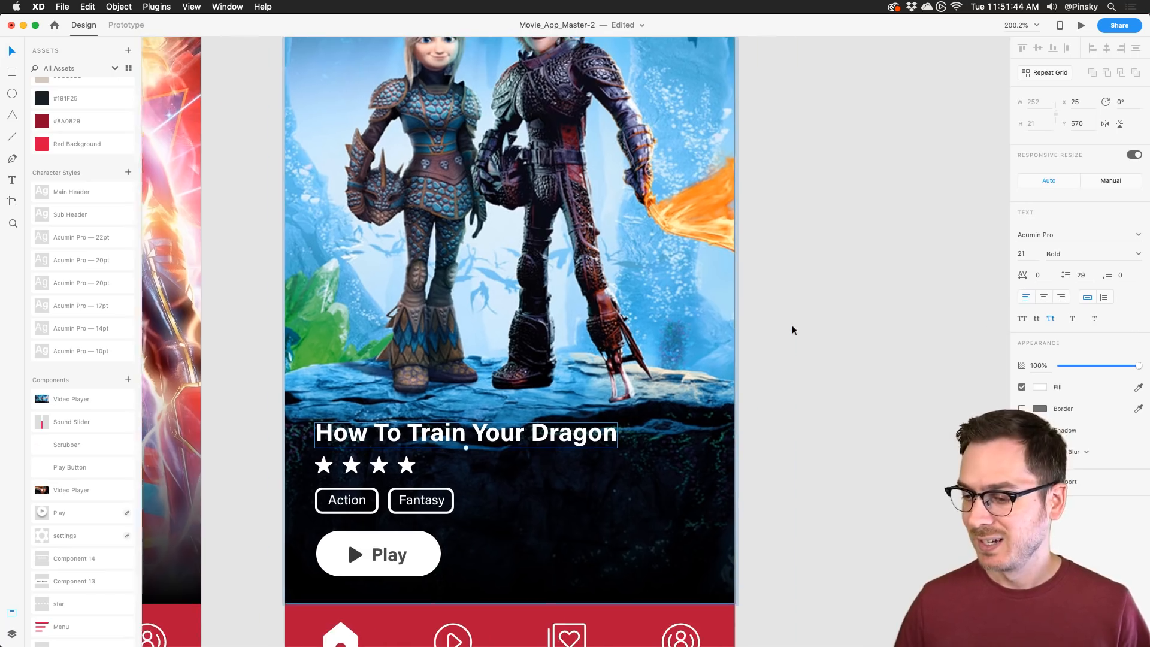
scroll(792, 330, down, 5)
scroll(793, 330, right, 1)
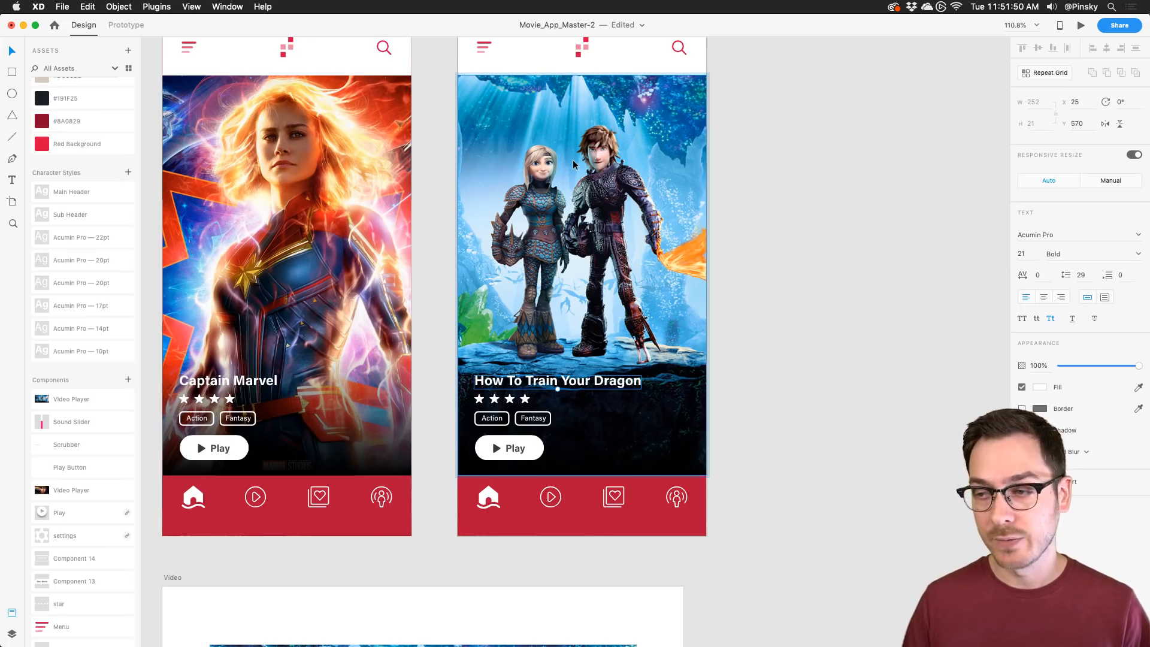
Step: Place a Video Player instance atop Card – 1 at X 0, keeping its 375 × 210.47 size
drag(62, 398, 599, 177)
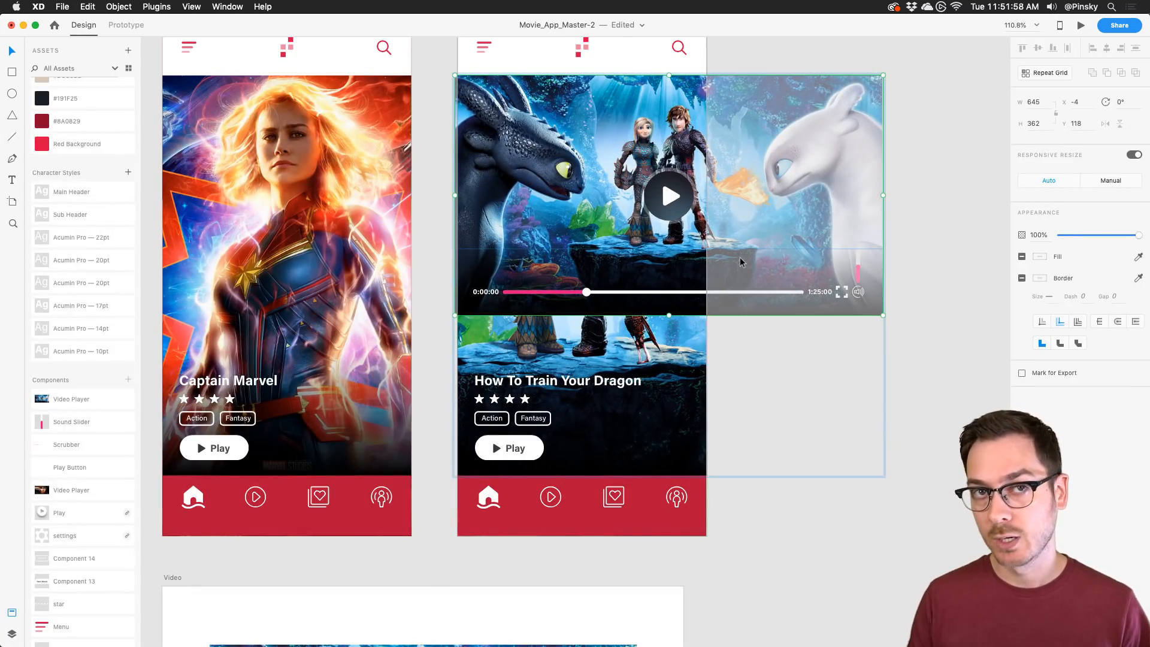
scroll(853, 152, up, 4)
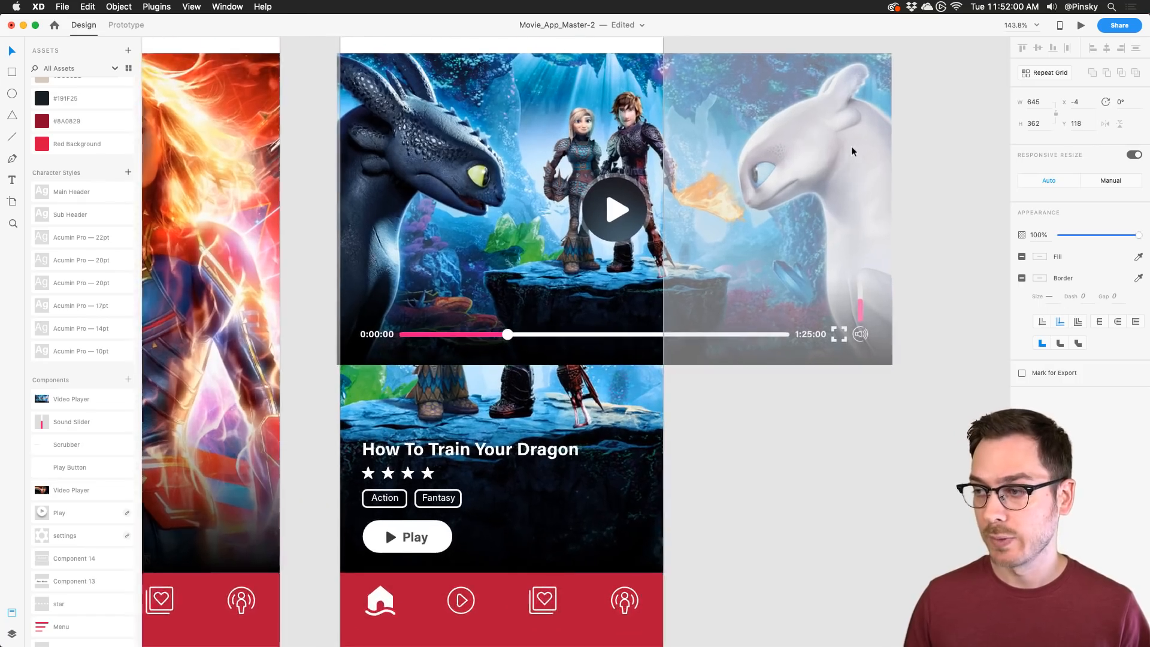
drag(648, 240, 652, 239)
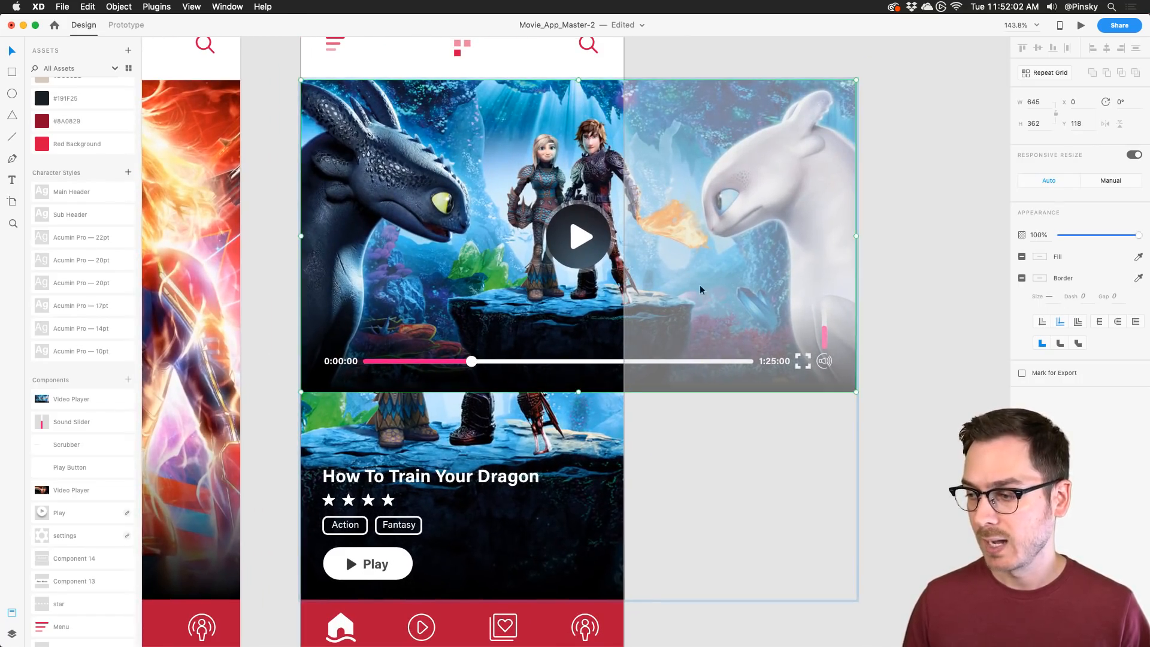
drag(854, 391, 765, 340)
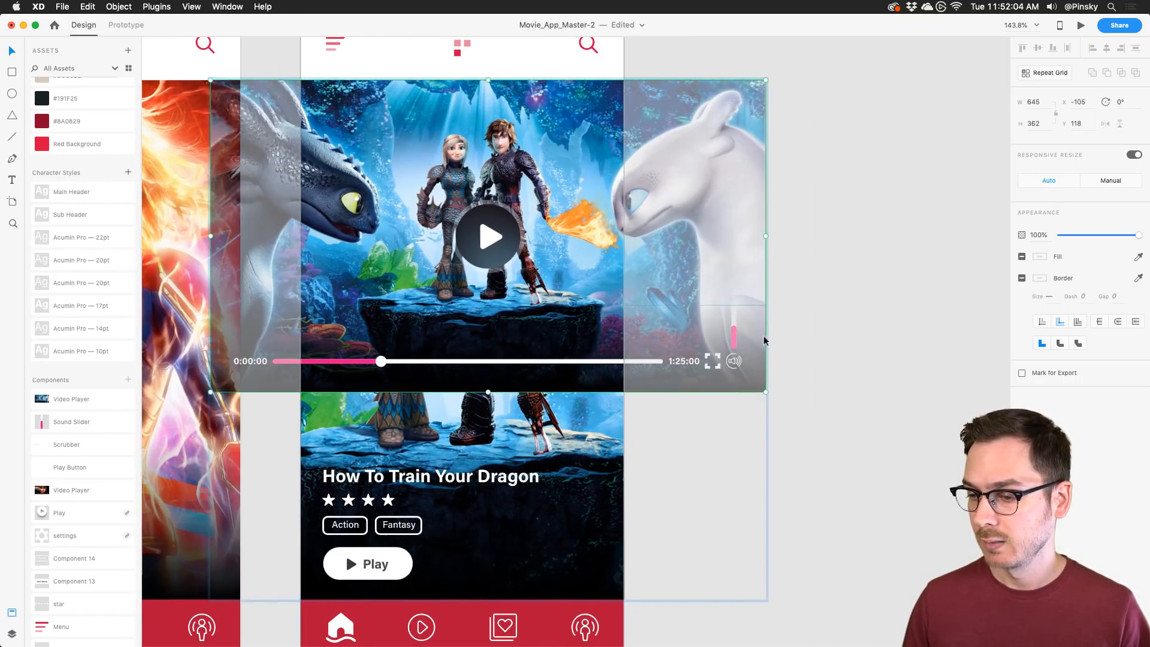
key(super+z)
drag(856, 392, 673, 249)
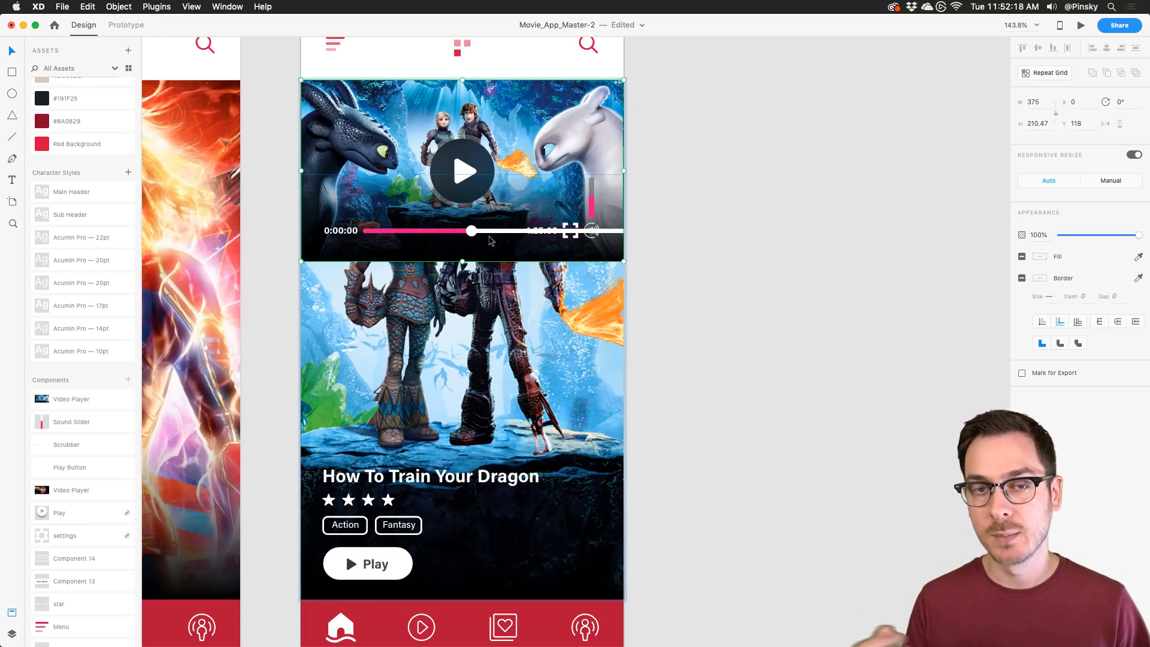
key(super+z)
scroll(490, 242, down, 3)
scroll(452, 261, down, 5)
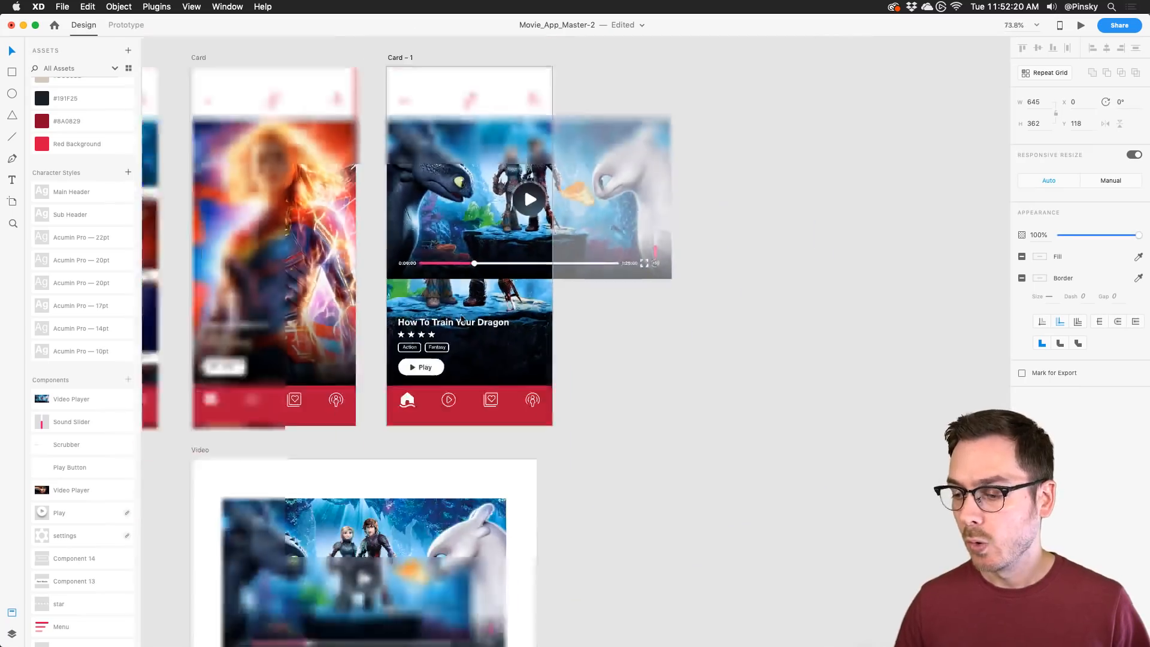
scroll(448, 342, down, 4)
scroll(411, 489, up, 5)
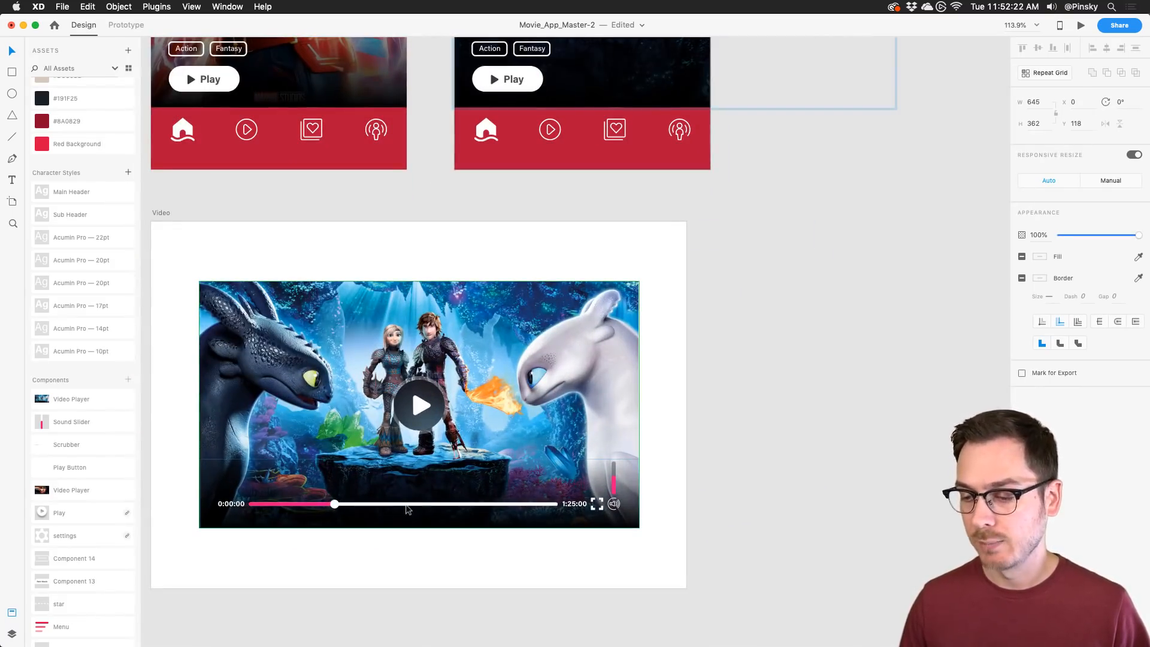
Step: Turn off Fix Width on the video player's scrubber, leaving only Fix Height
double_click(406, 505)
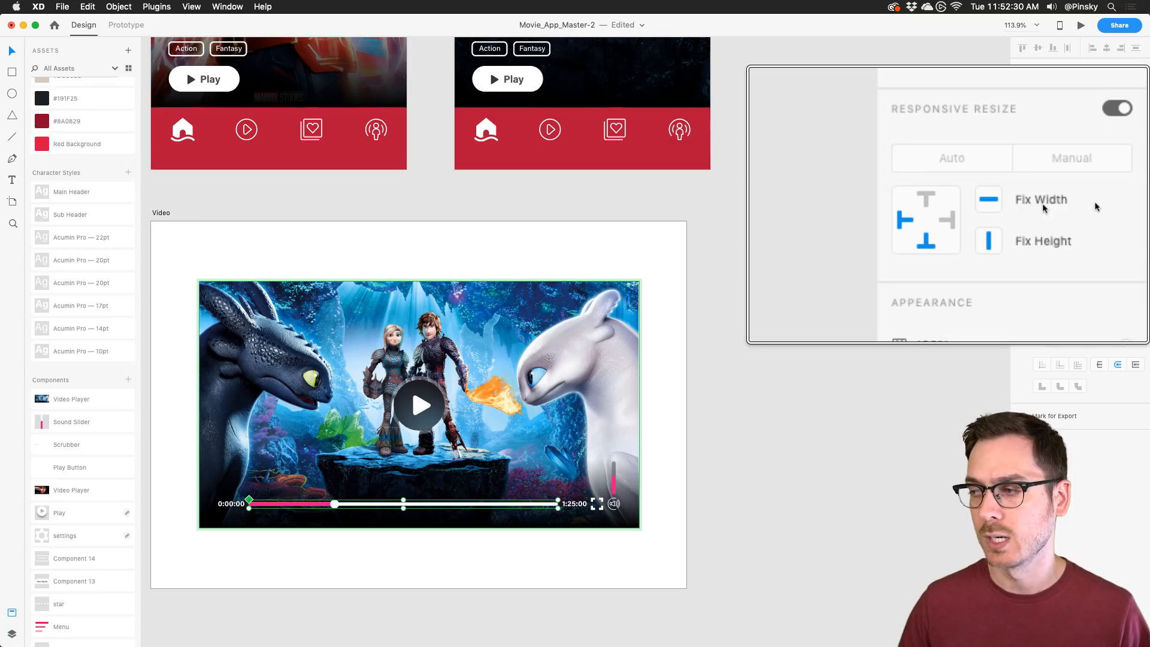
click(1069, 204)
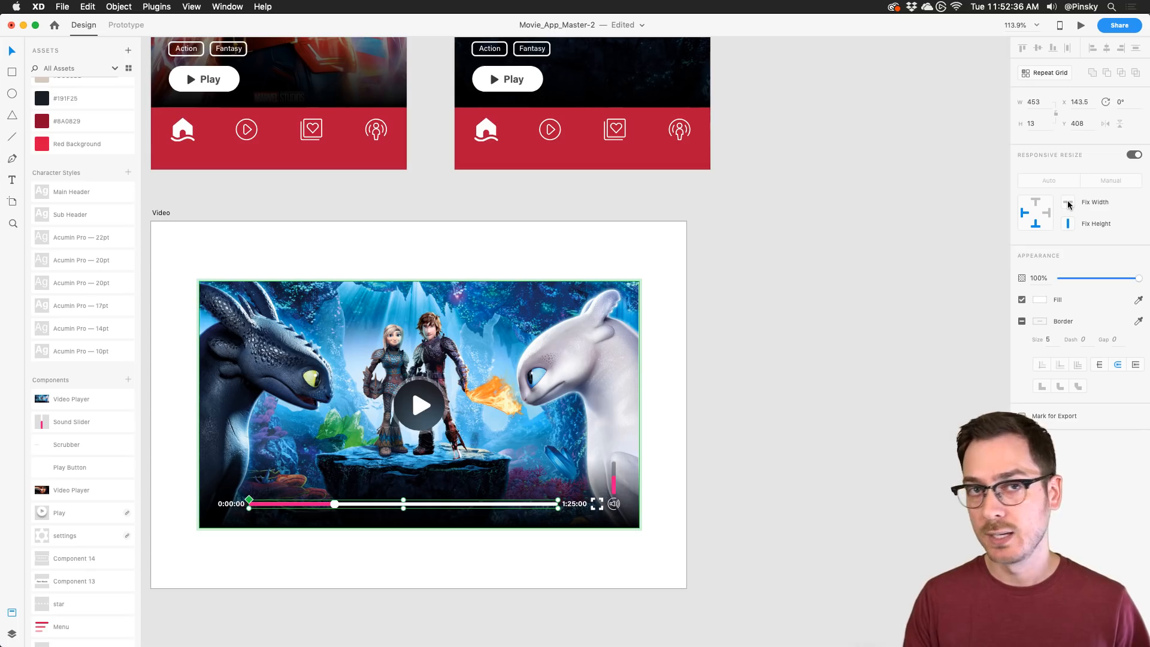
scroll(673, 156, up, 10)
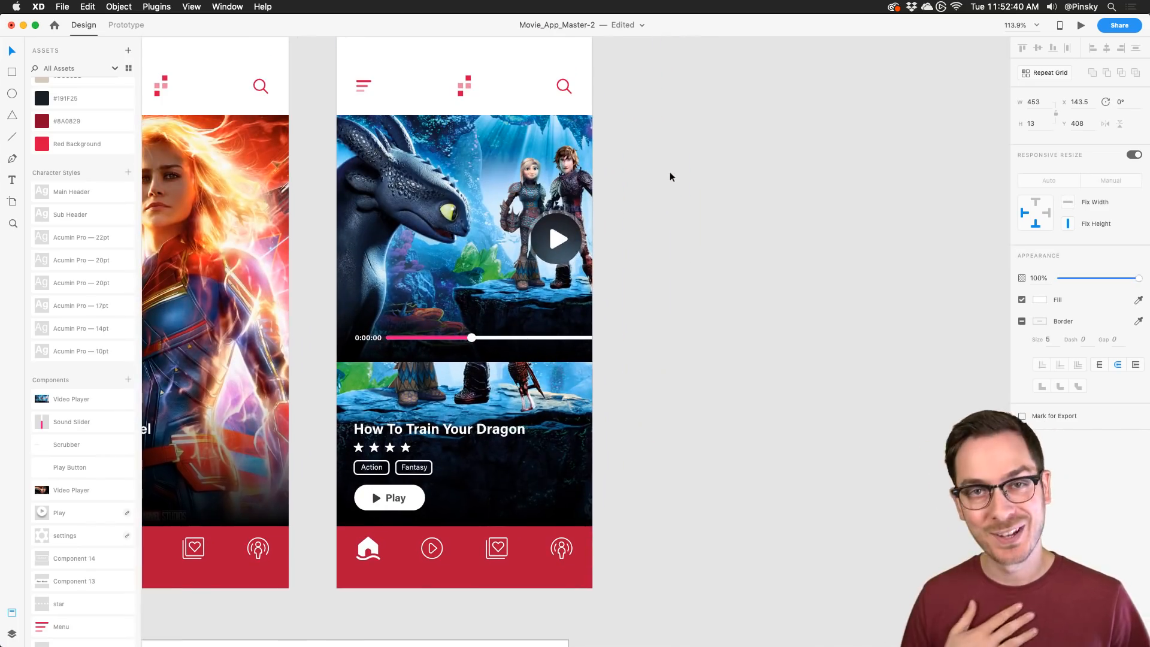
Step: Try shrinking the dragon card's video player to the phone width, then undo the resize
click(526, 339)
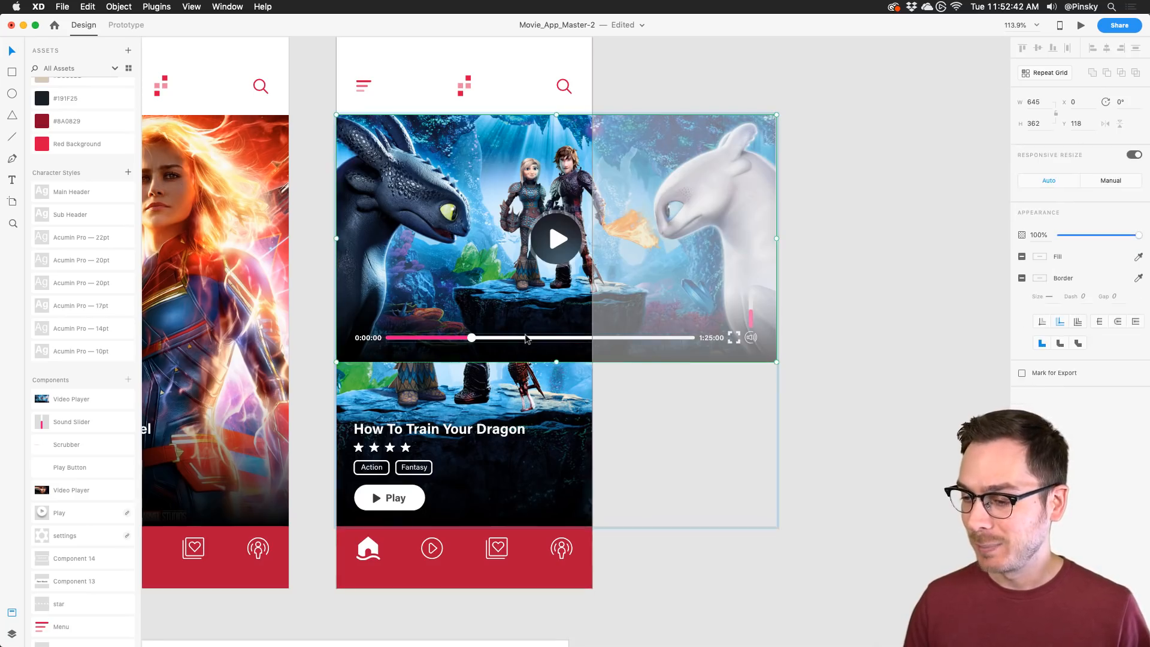
double_click(526, 339)
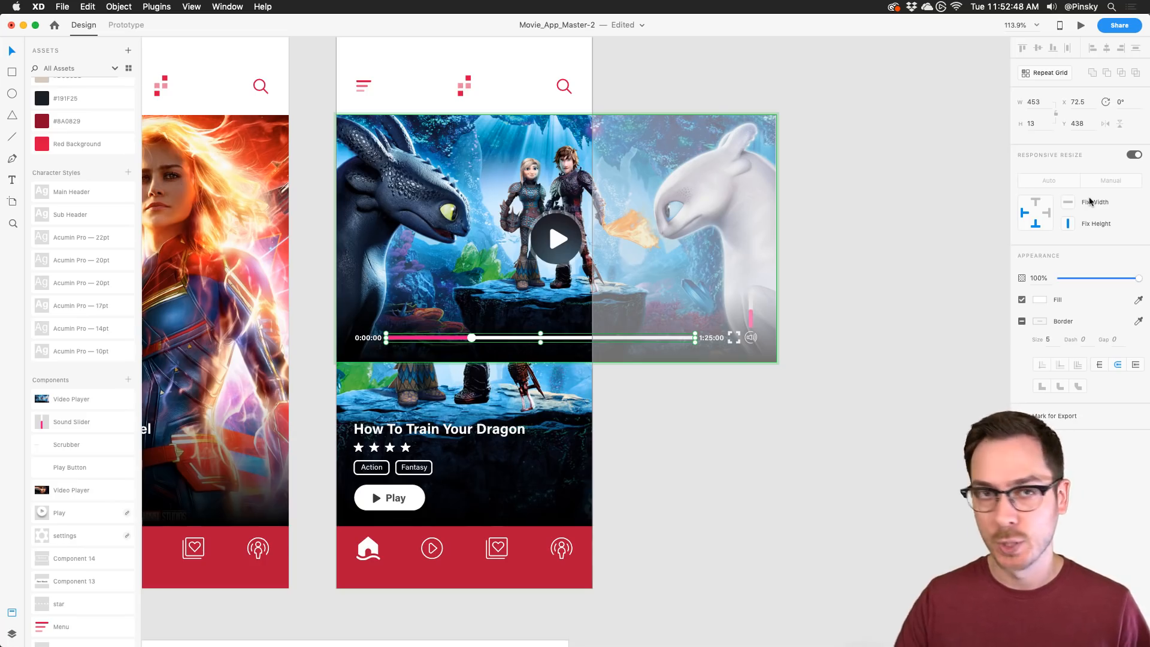
key(Escape)
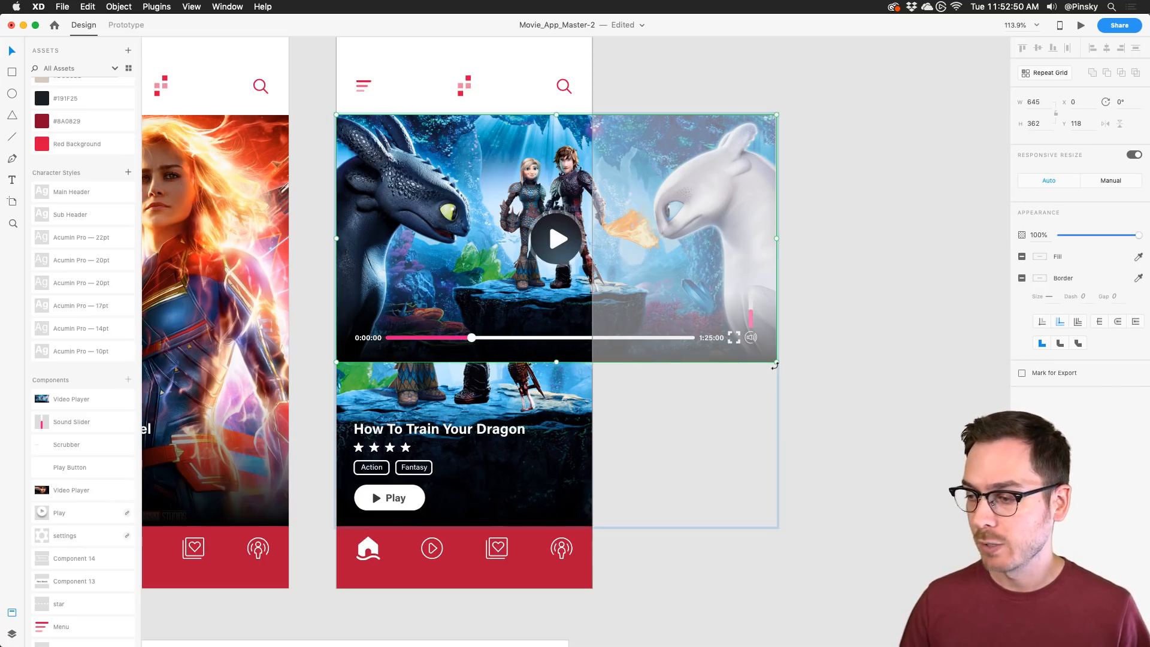
drag(776, 363, 612, 254)
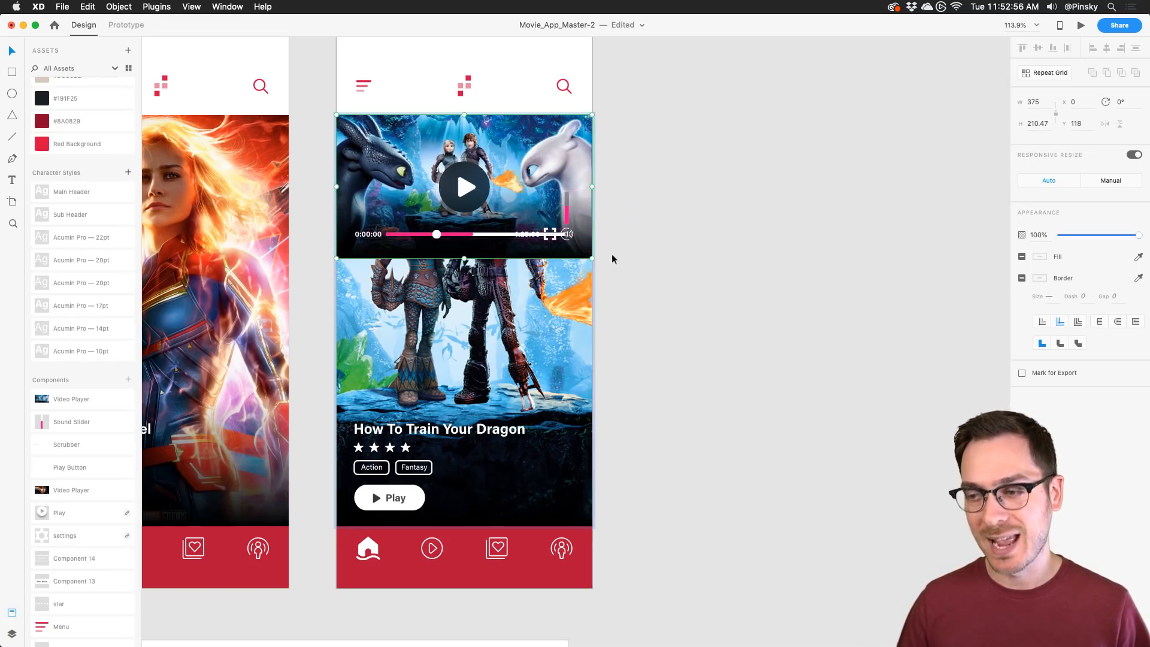
key(super+z)
scroll(526, 391, down, 10)
Step: Select the scrubber's track line and unpin its right side in Responsive Resize
scroll(355, 533, up, 2)
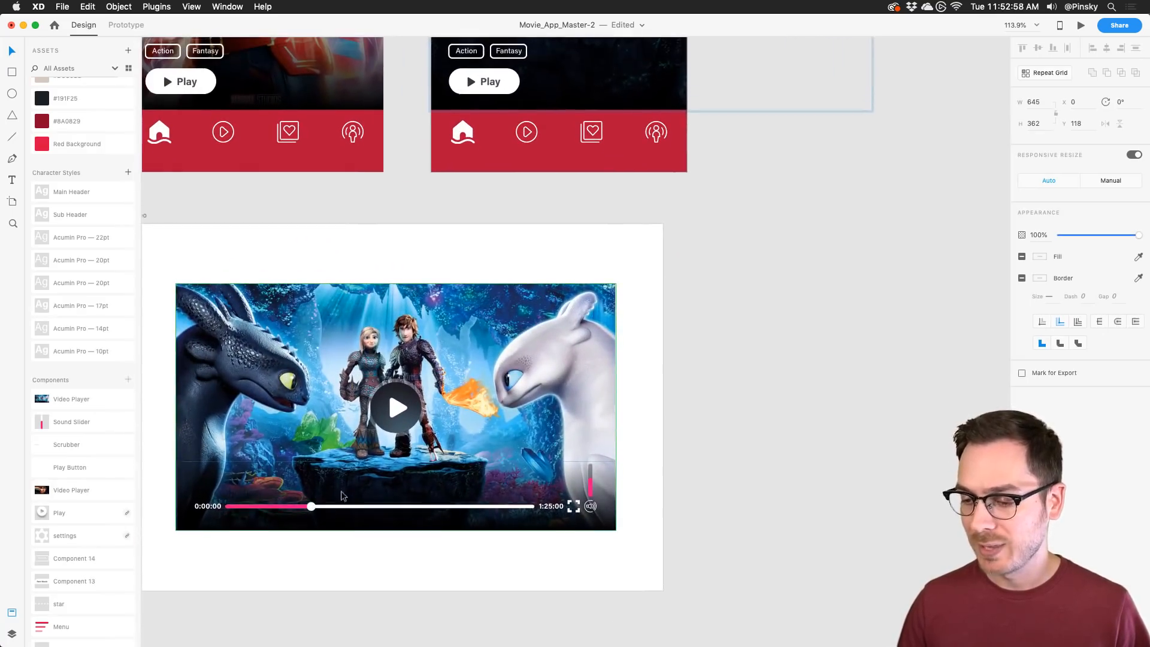
double_click(343, 506)
double_click(344, 506)
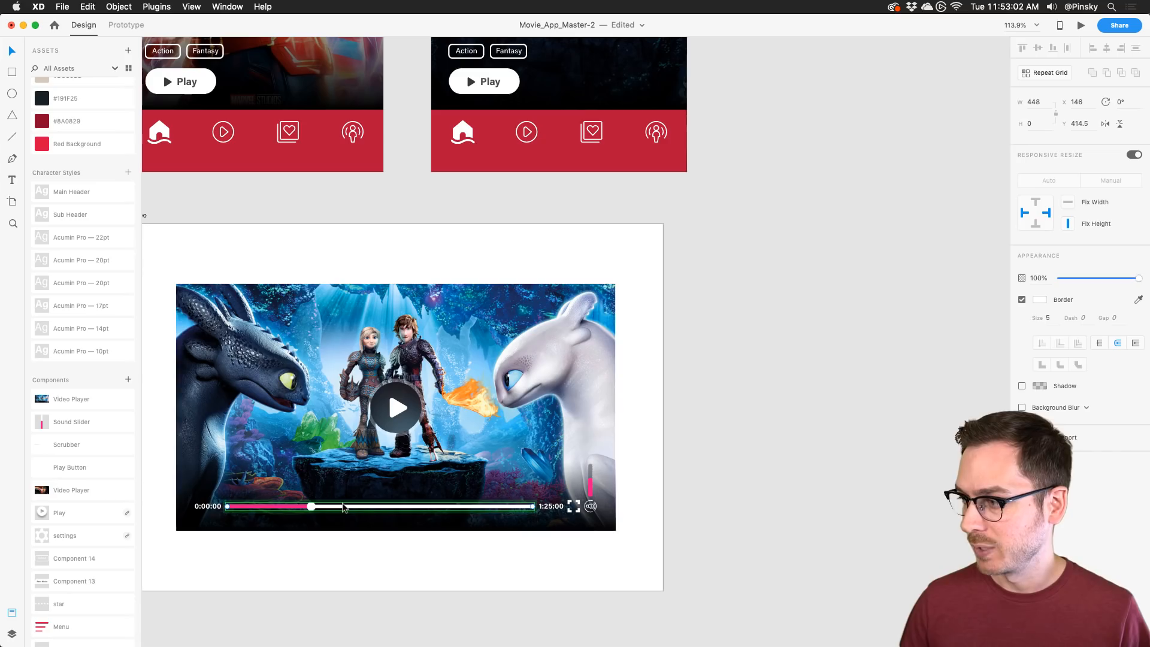
key(Escape)
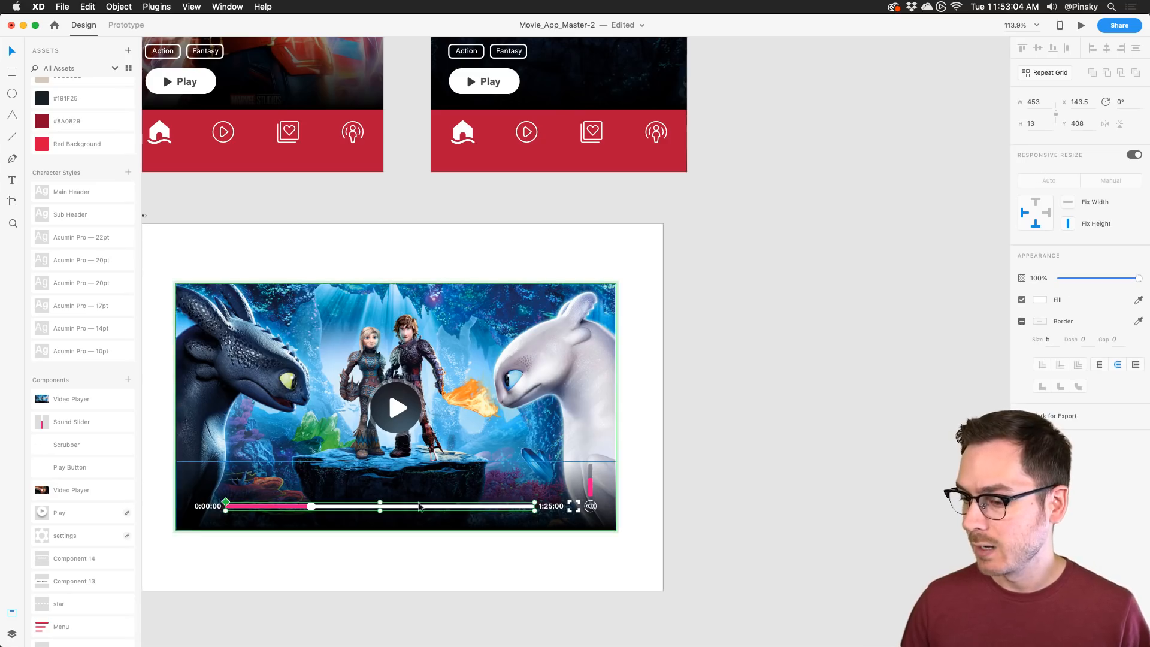
key(Escape)
double_click(502, 505)
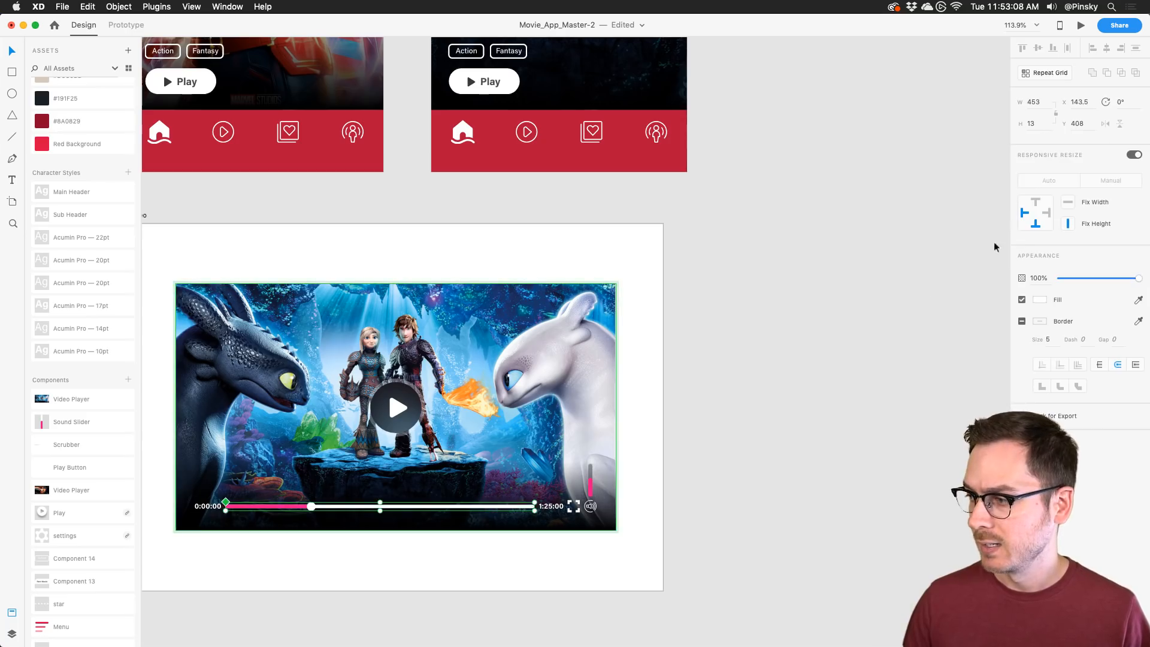
key(Escape)
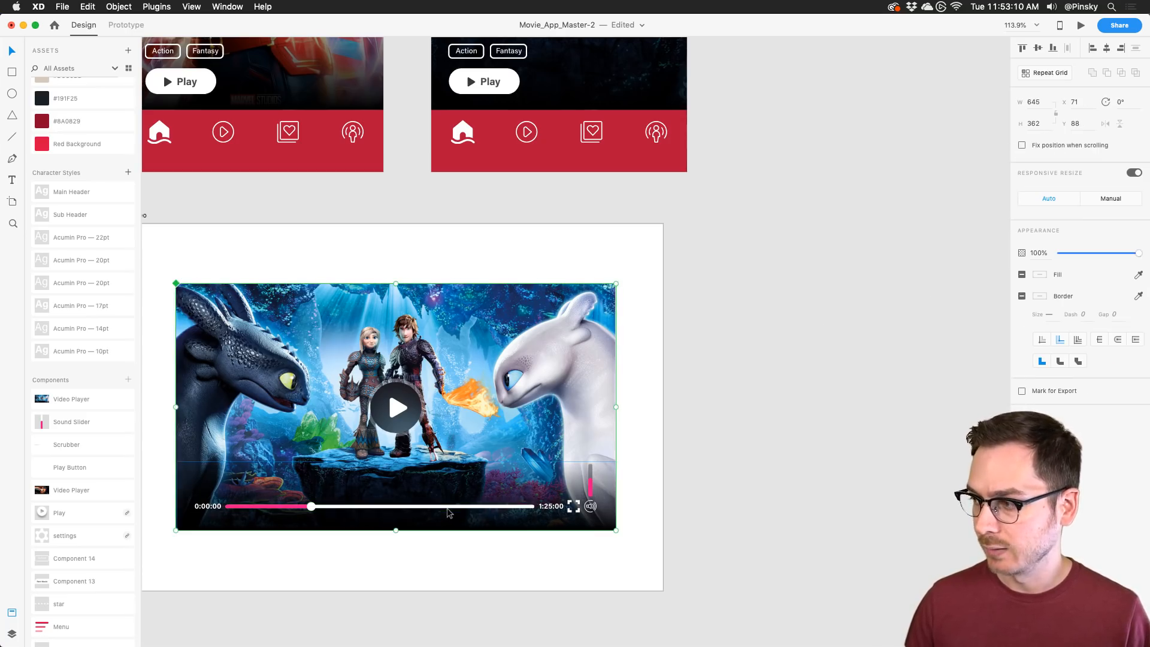
double_click(450, 507)
double_click(450, 507)
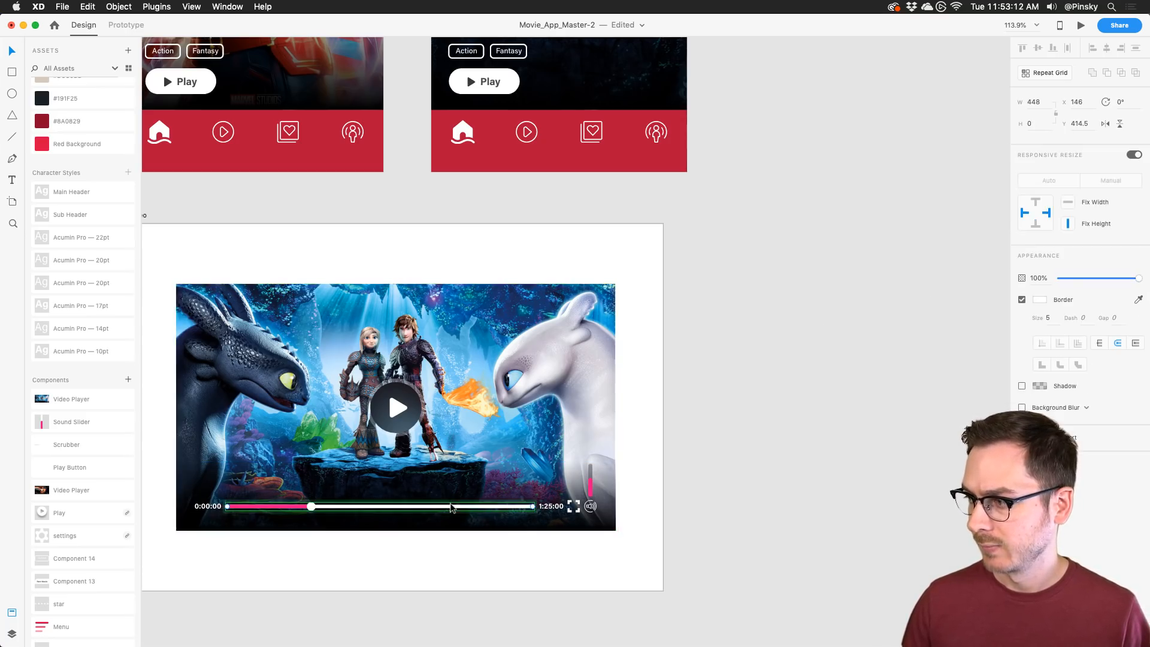
click(1048, 213)
scroll(768, 197, up, 6)
Step: Shrink the dragon card's video player to the 375-wide phone width
click(767, 197)
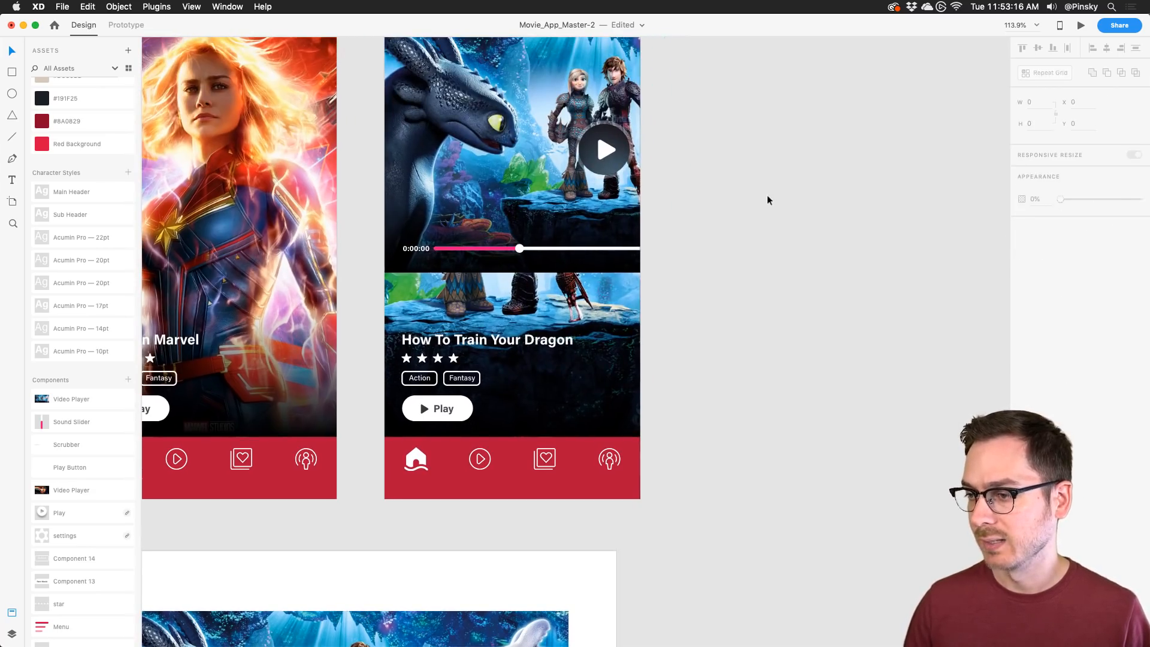
click(466, 165)
double_click(633, 185)
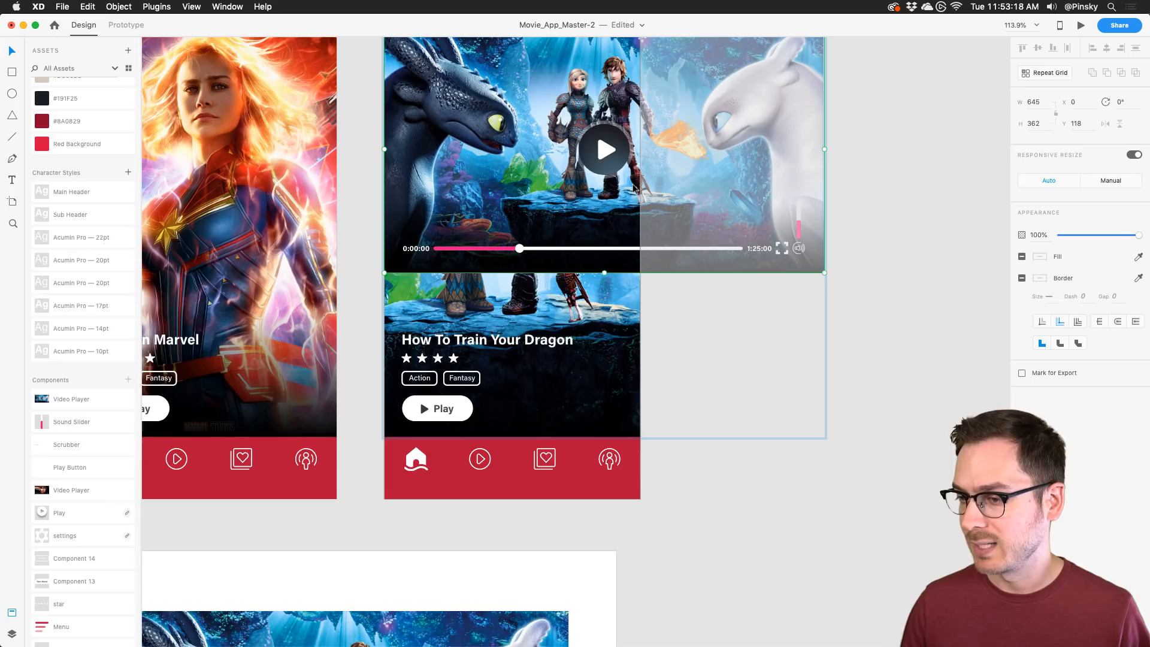
scroll(633, 185, up, 2)
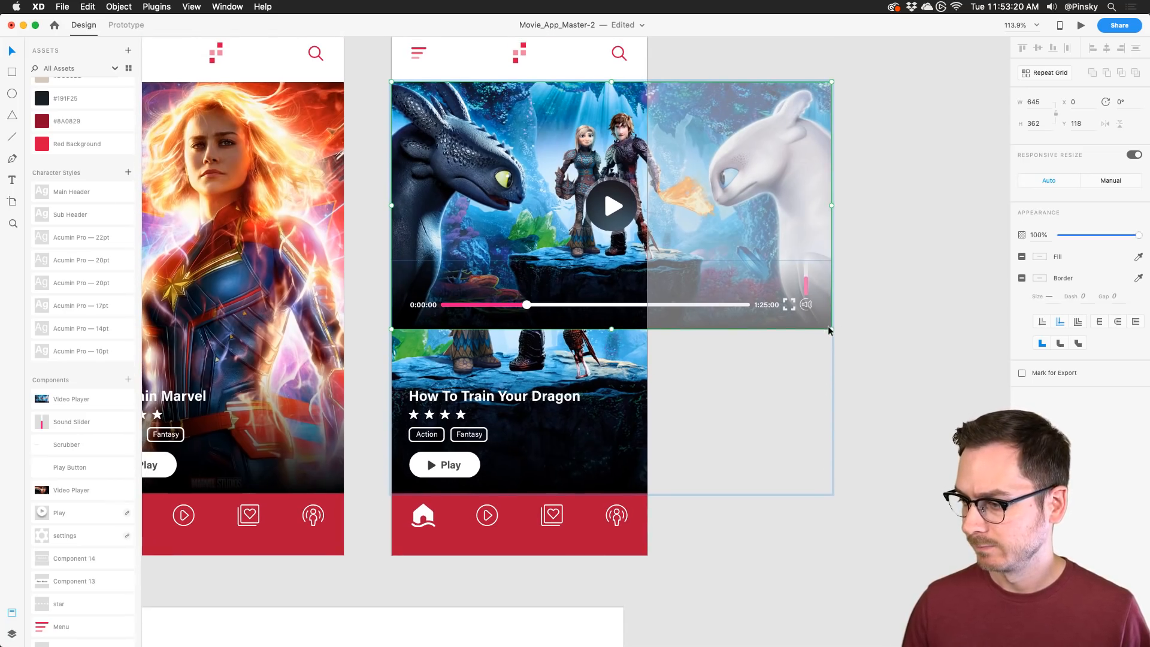
drag(830, 329, 685, 226)
scroll(534, 206, up, 5)
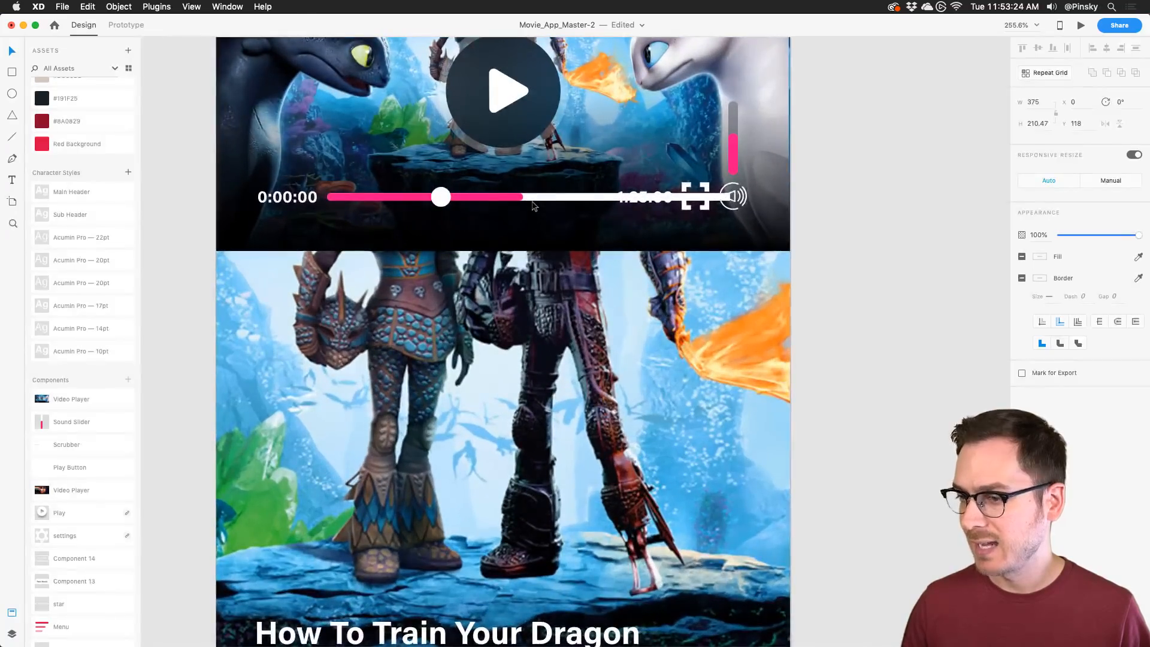
Step: Narrow the scrubber, shorten its pink progress line to 64.5, and move the knob to its end
double_click(534, 206)
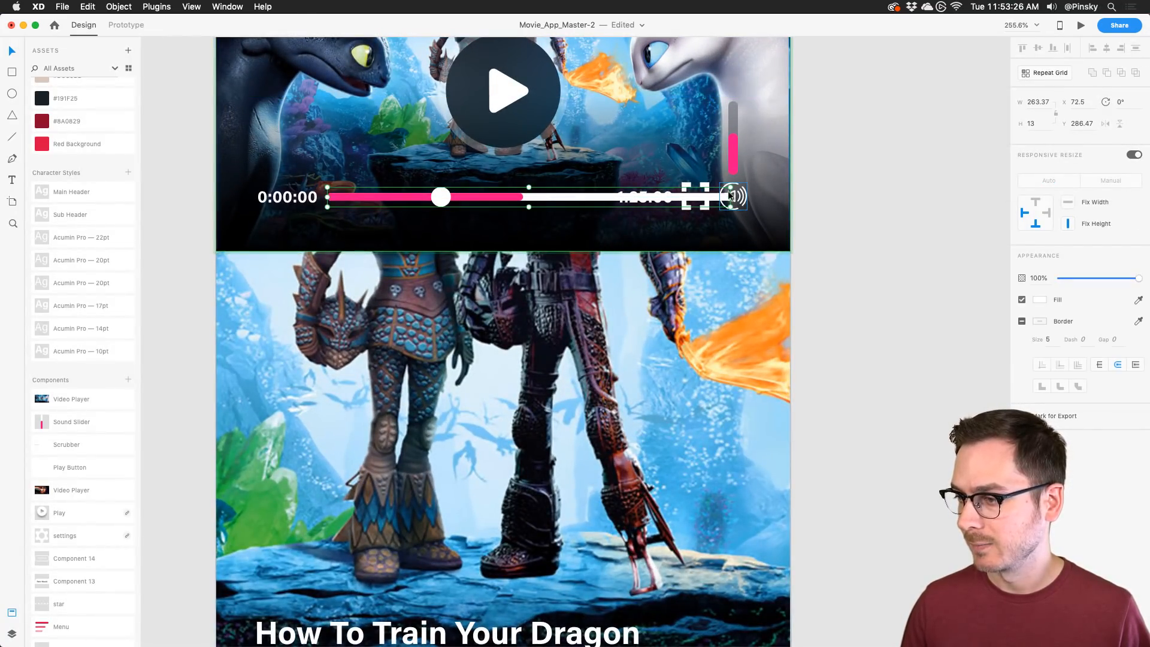
drag(730, 197, 610, 198)
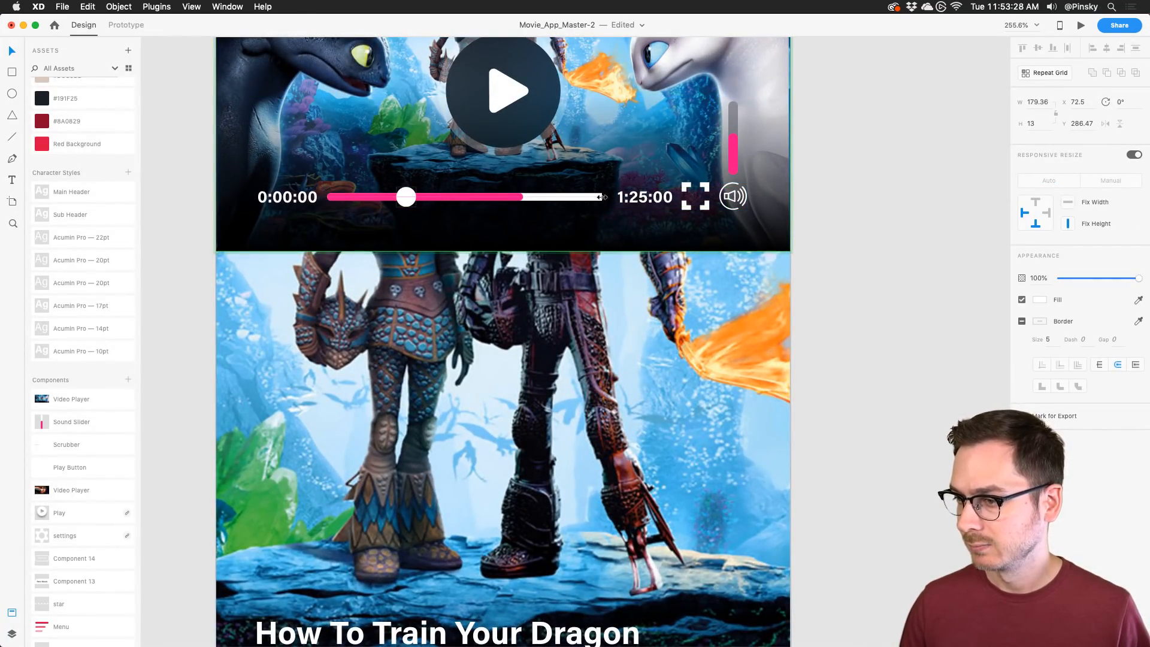
double_click(485, 197)
drag(519, 196, 433, 196)
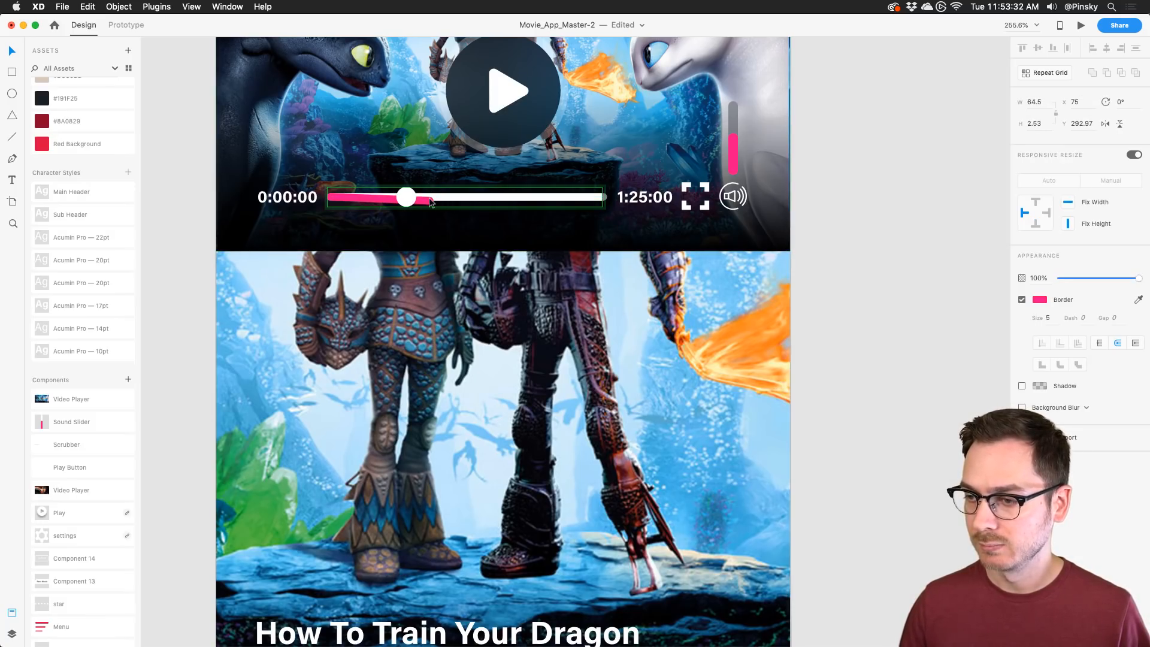
drag(407, 198, 428, 198)
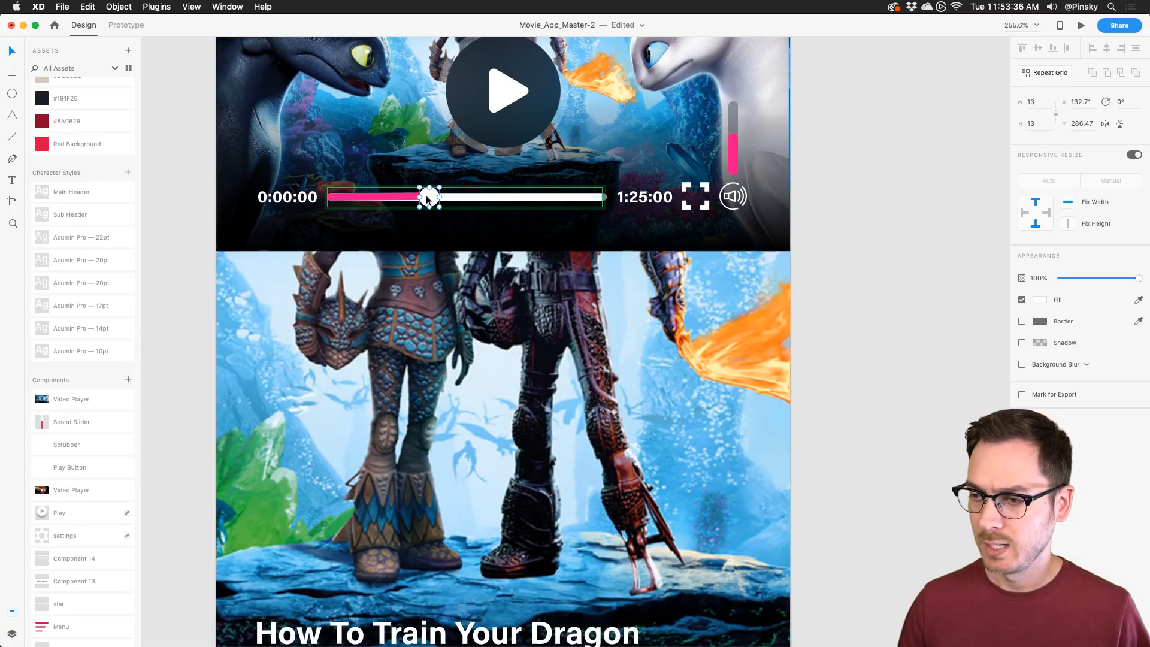
scroll(428, 198, down, 5)
scroll(428, 199, up, 1)
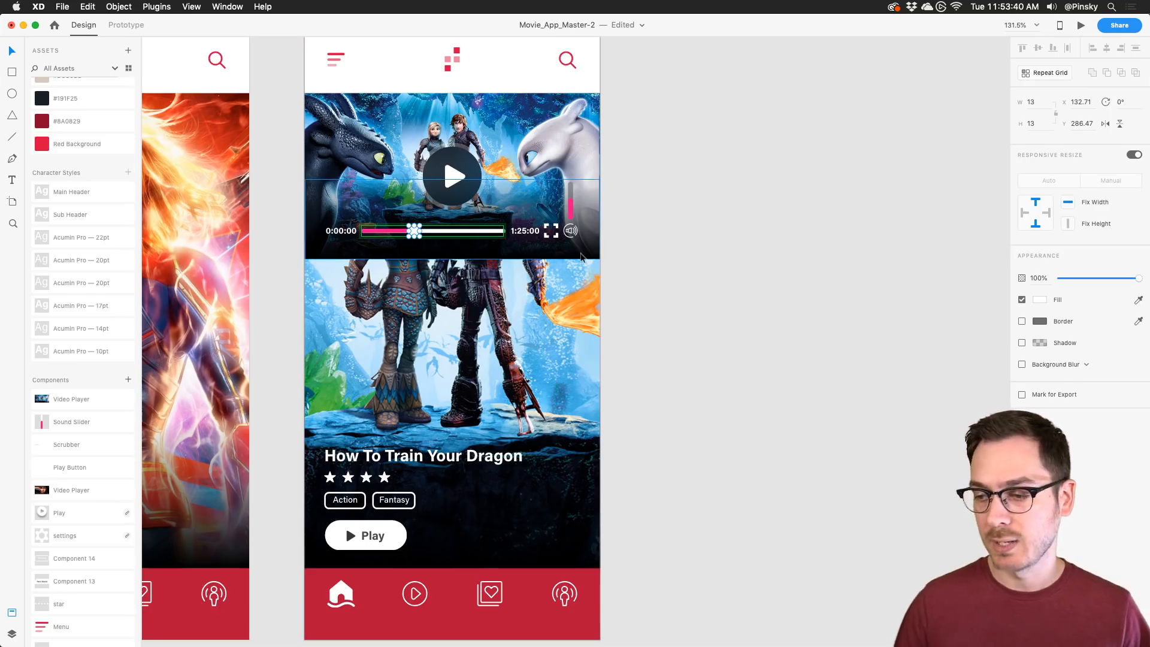
click(493, 340)
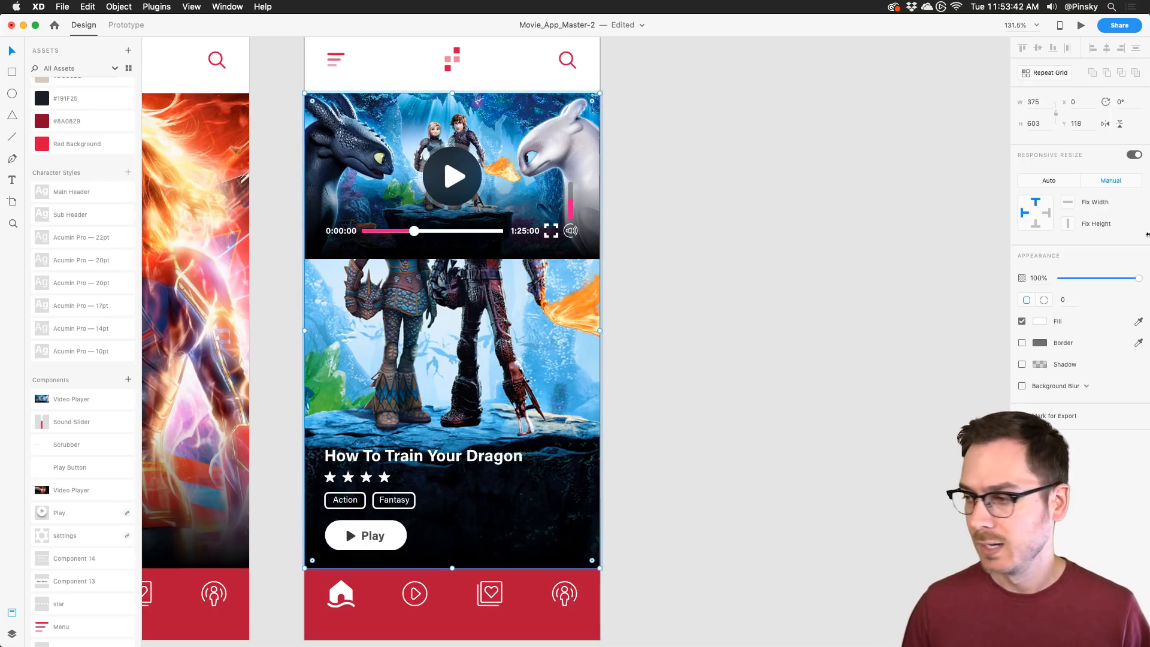
Step: Remove the poster image fill and make the title and star rating dark grey
click(1040, 321)
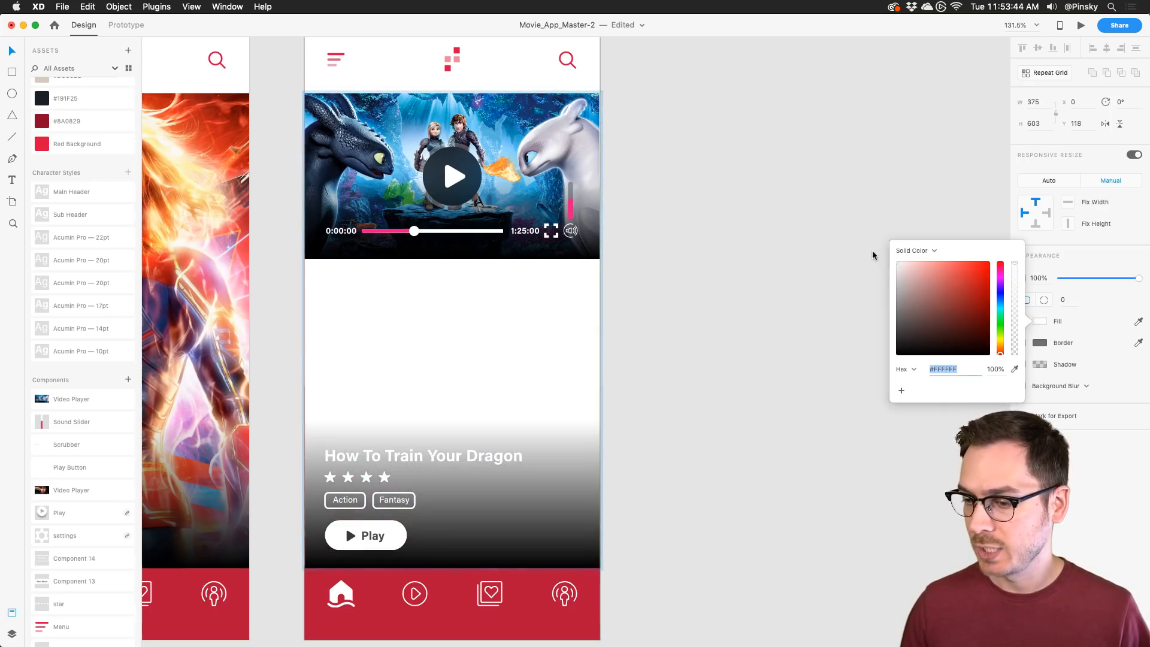
click(551, 480)
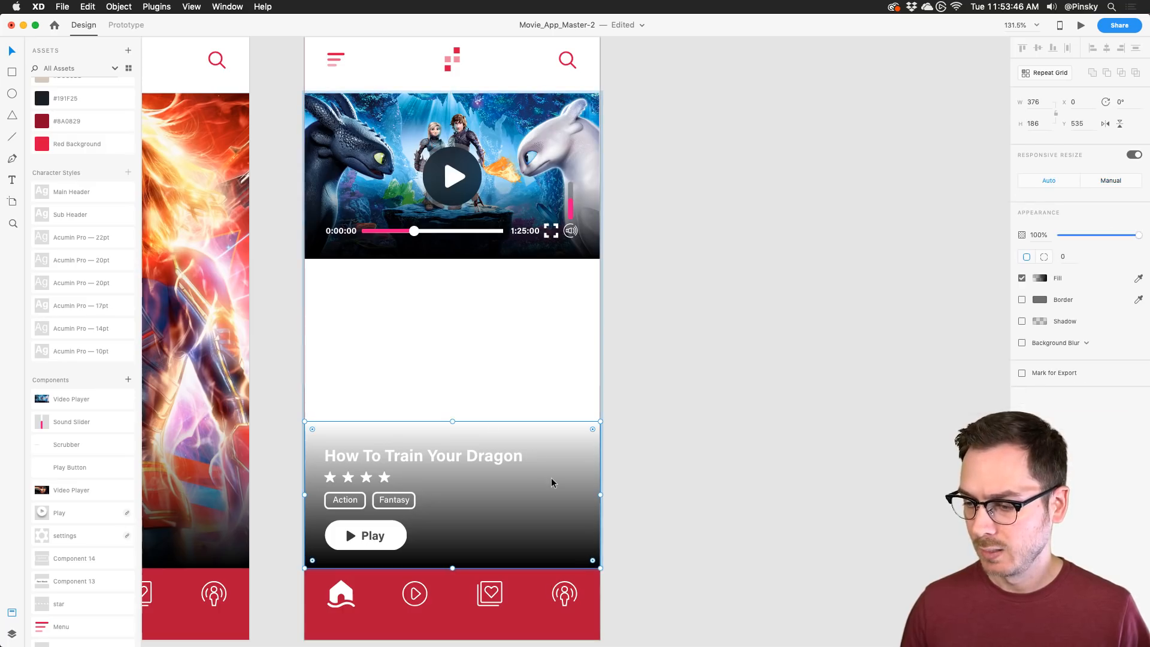
key(Delete)
click(394, 457)
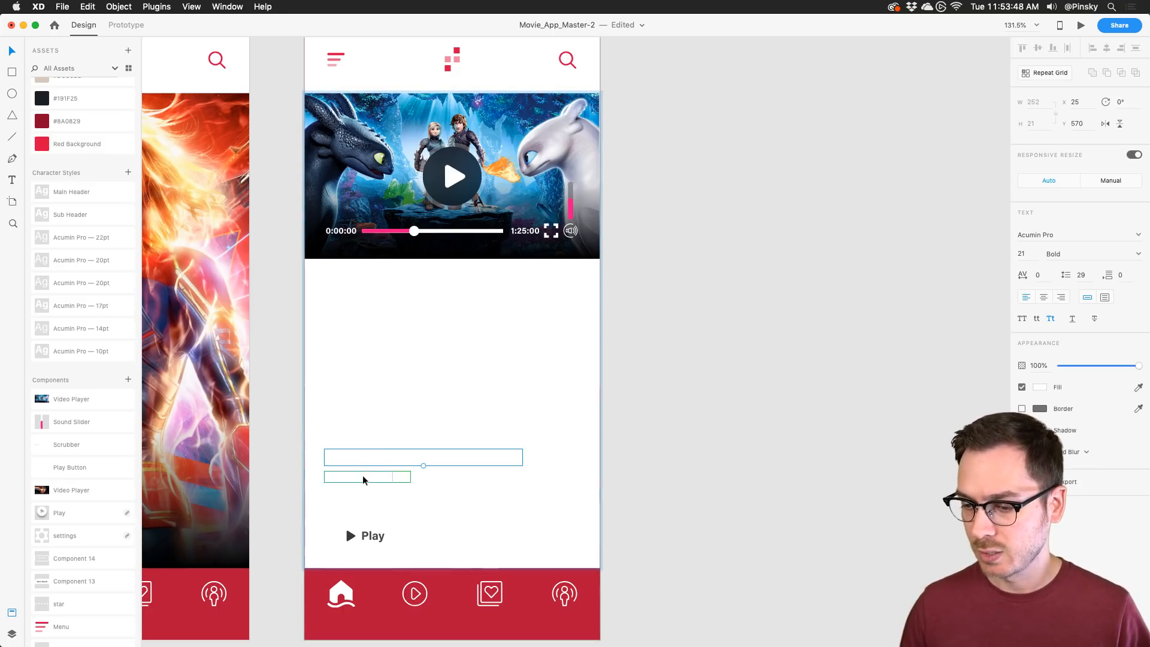
key(super+z)
click(376, 454)
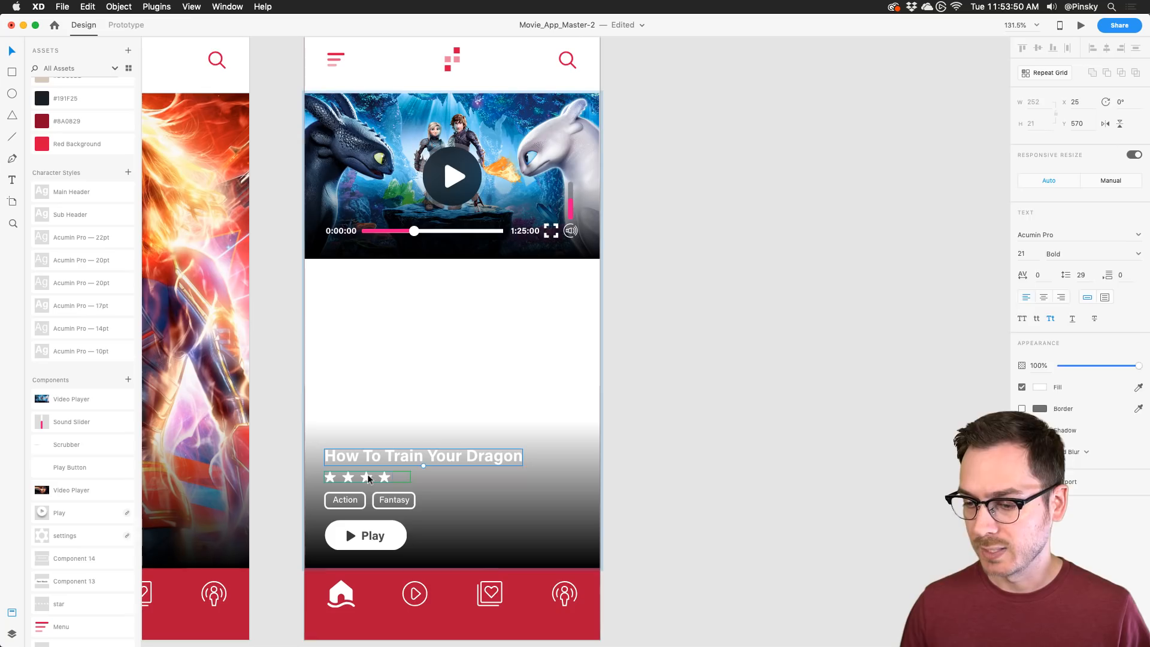
shift+click(372, 482)
click(1043, 258)
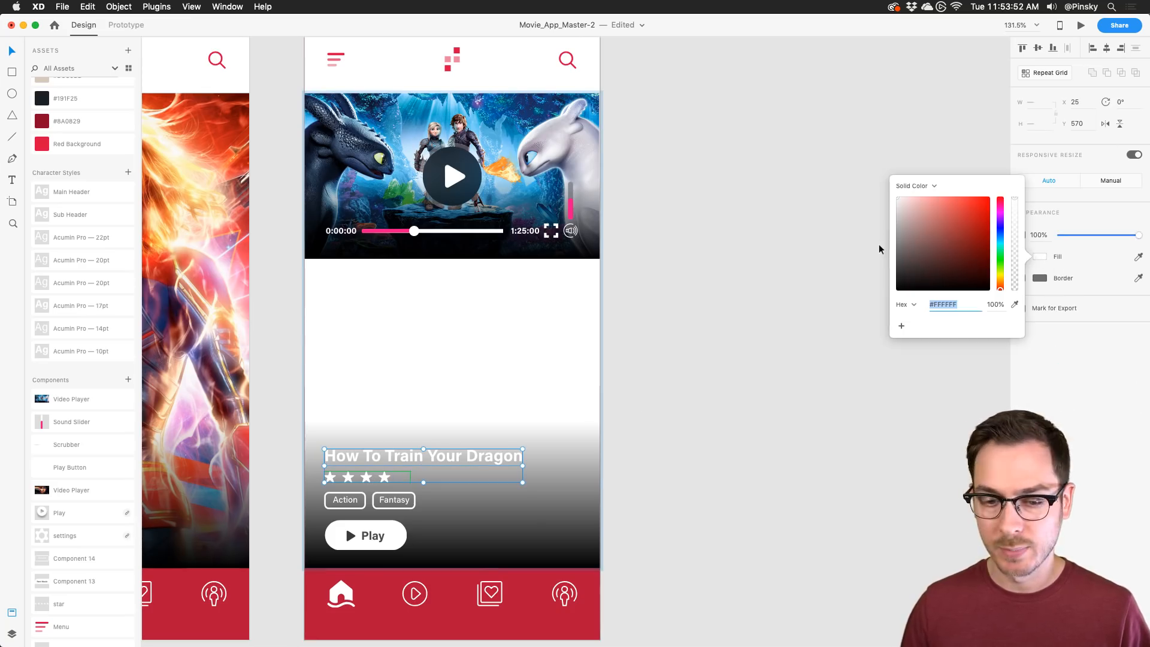
drag(911, 256, 882, 277)
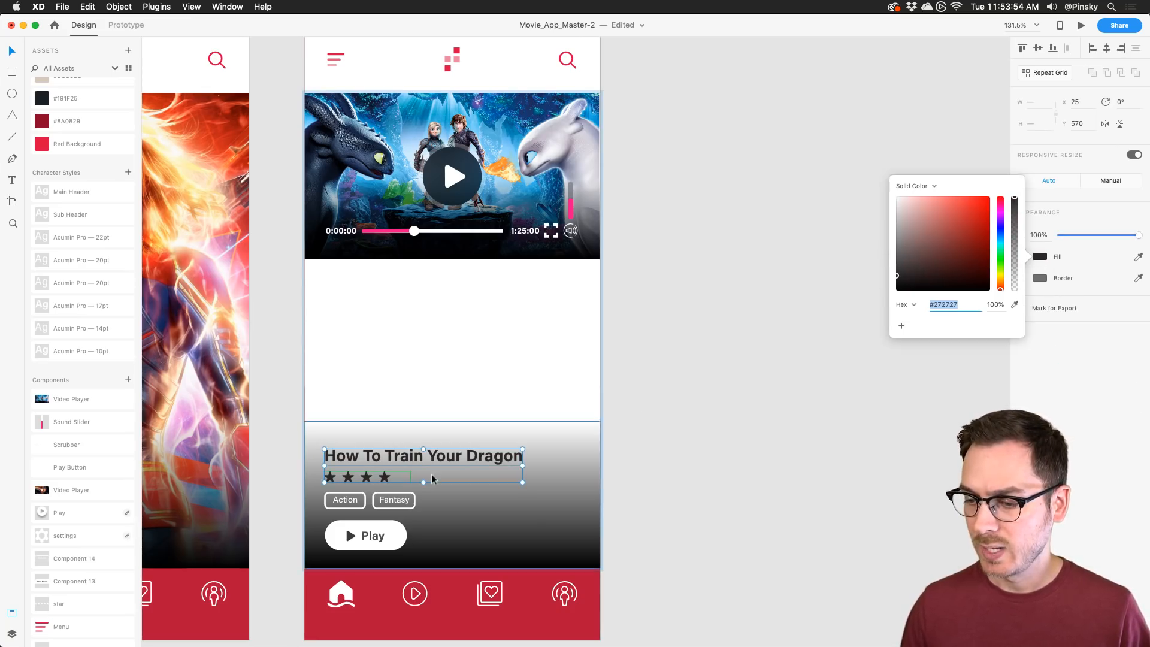
click(351, 495)
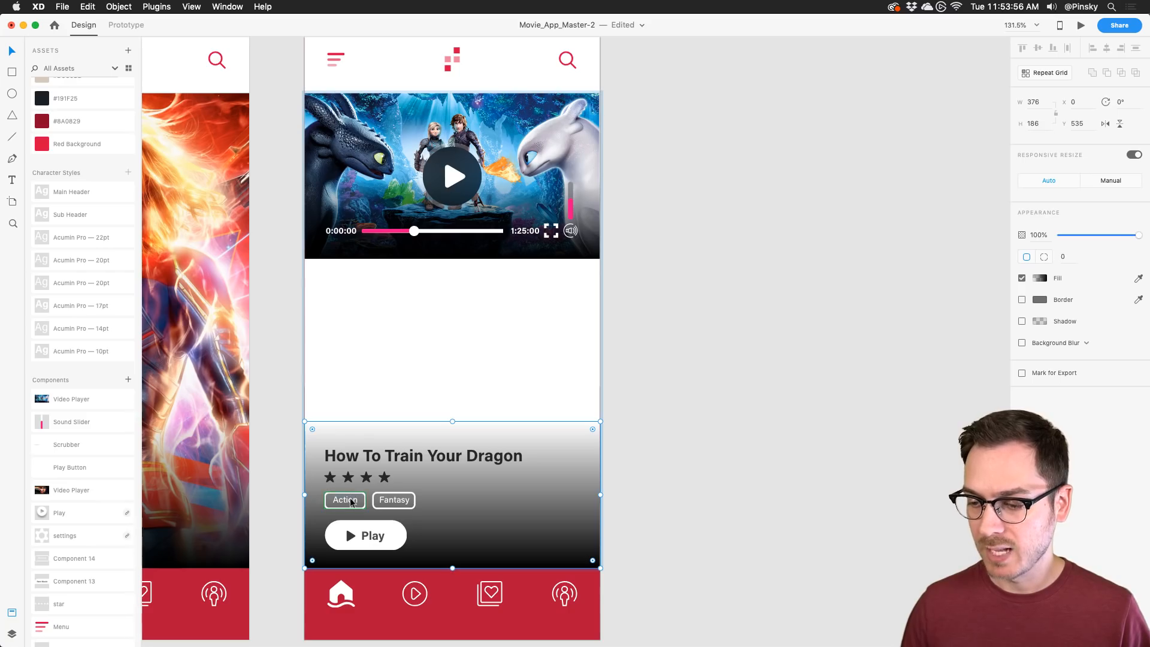
Step: Darken the borders and fill of the Action and Fantasy tags
double_click(352, 495)
shift+click(393, 500)
click(1040, 278)
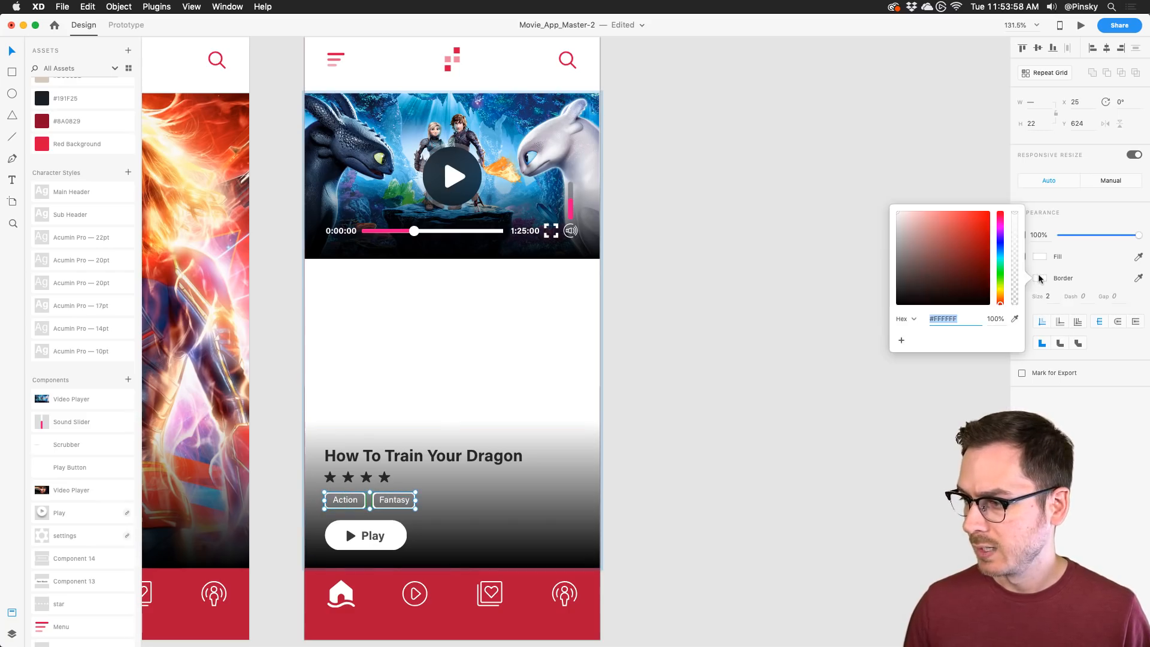
click(1052, 258)
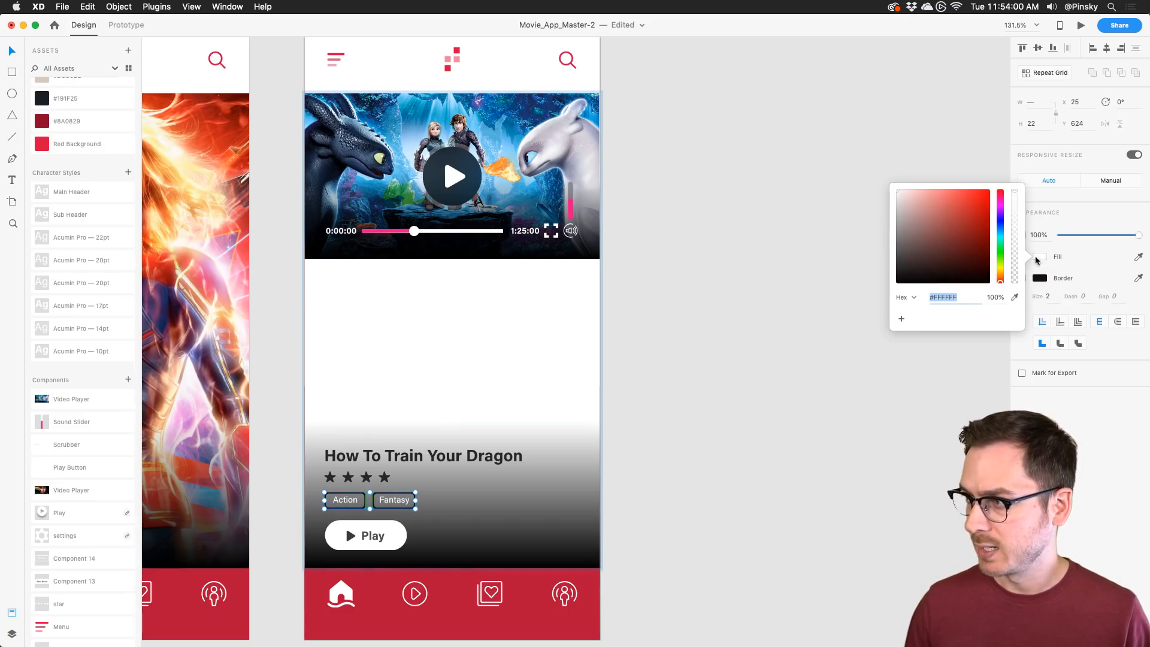
Step: Give the Play button the nav bar's red background with a white icon and label
click(396, 530)
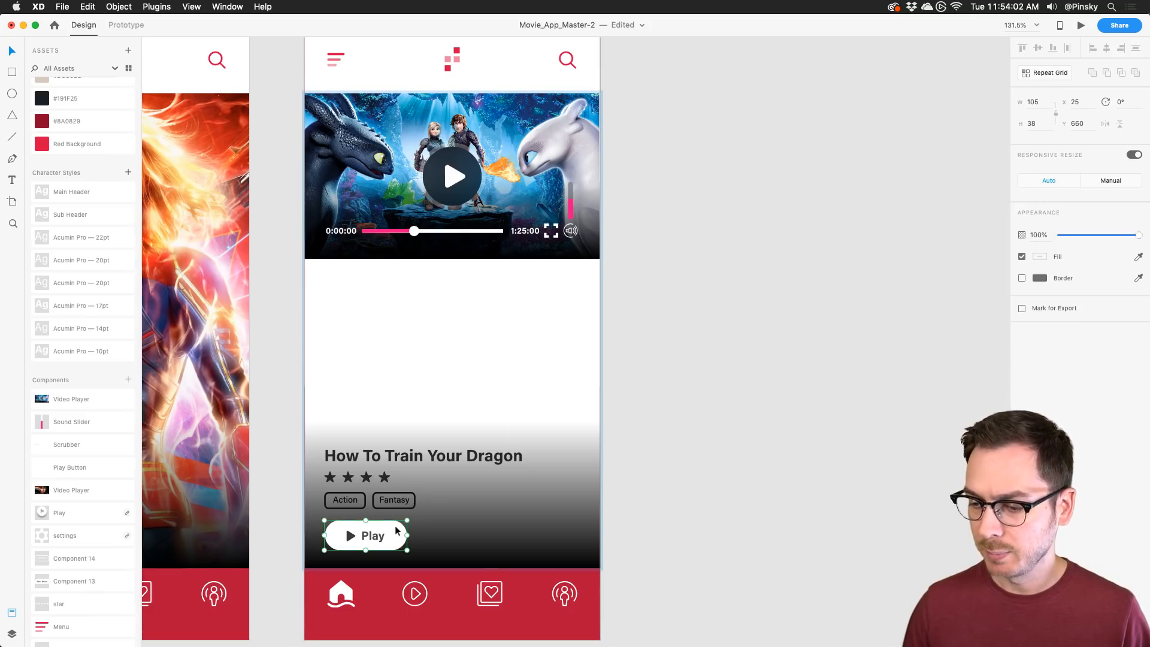
double_click(396, 531)
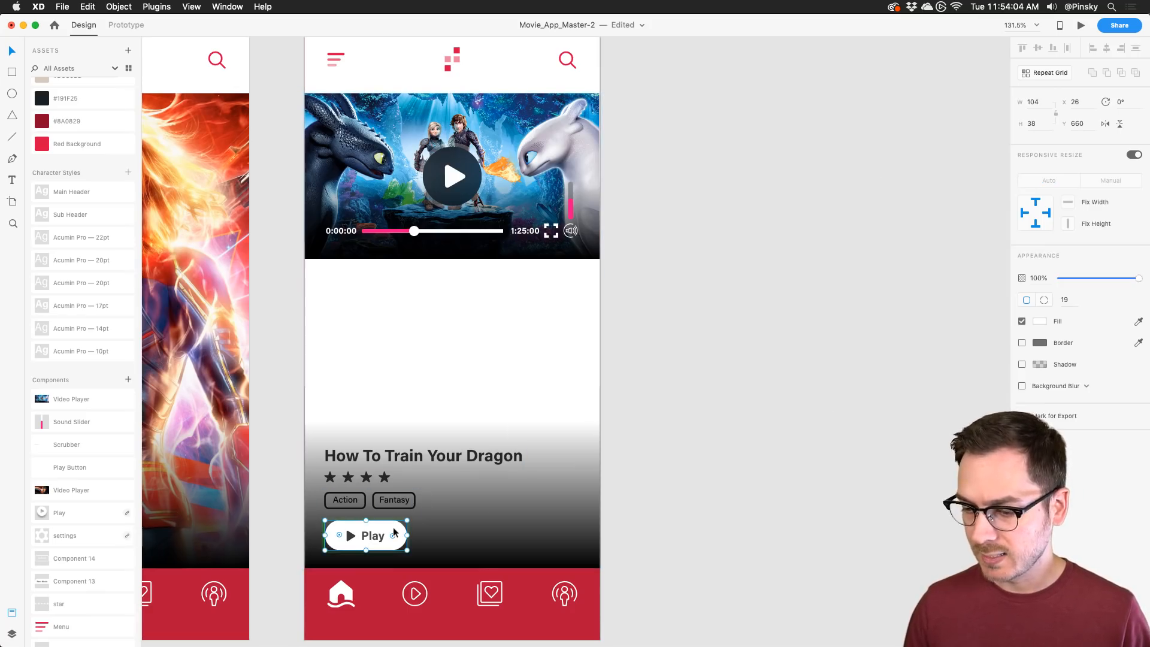
click(467, 591)
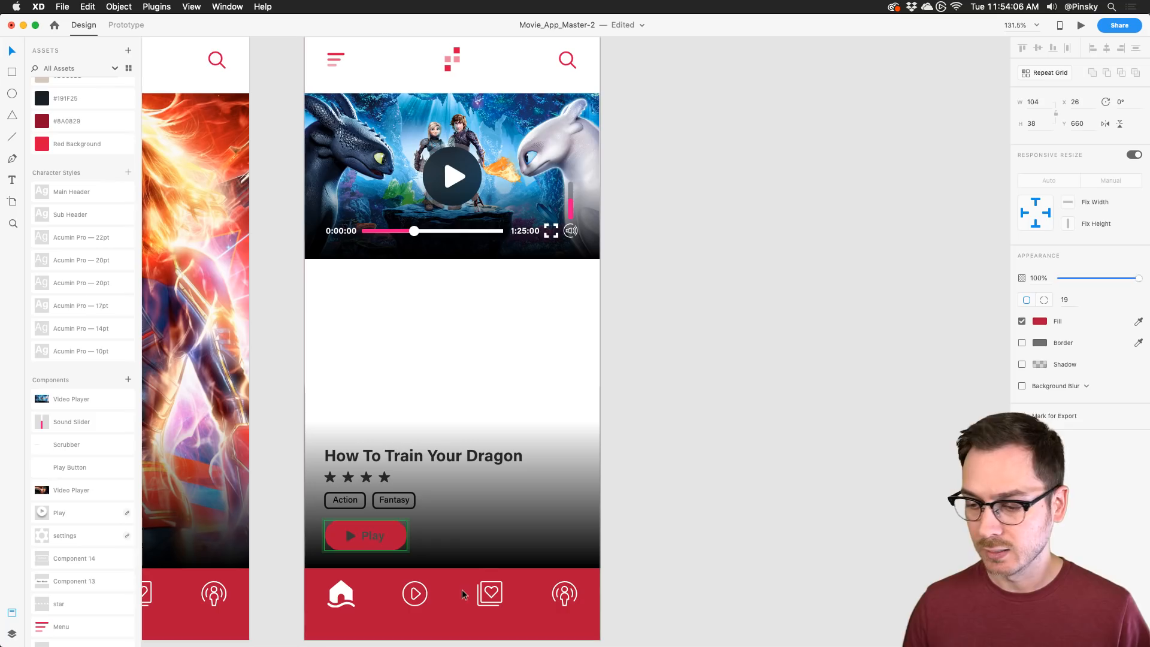
click(372, 538)
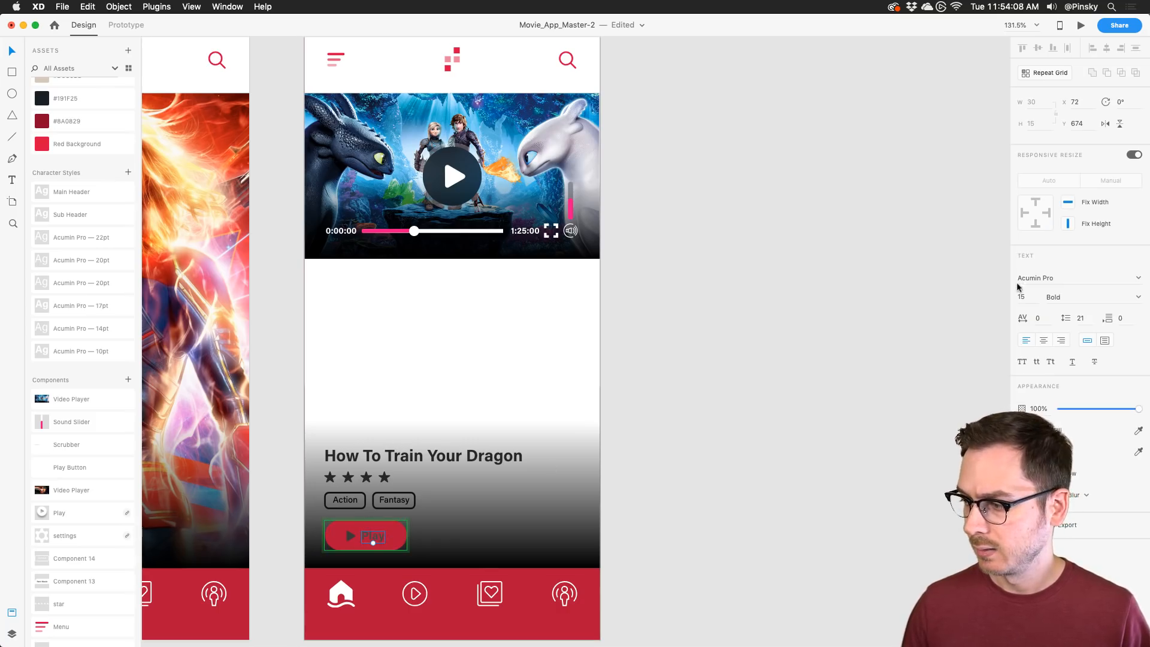
shift+click(350, 535)
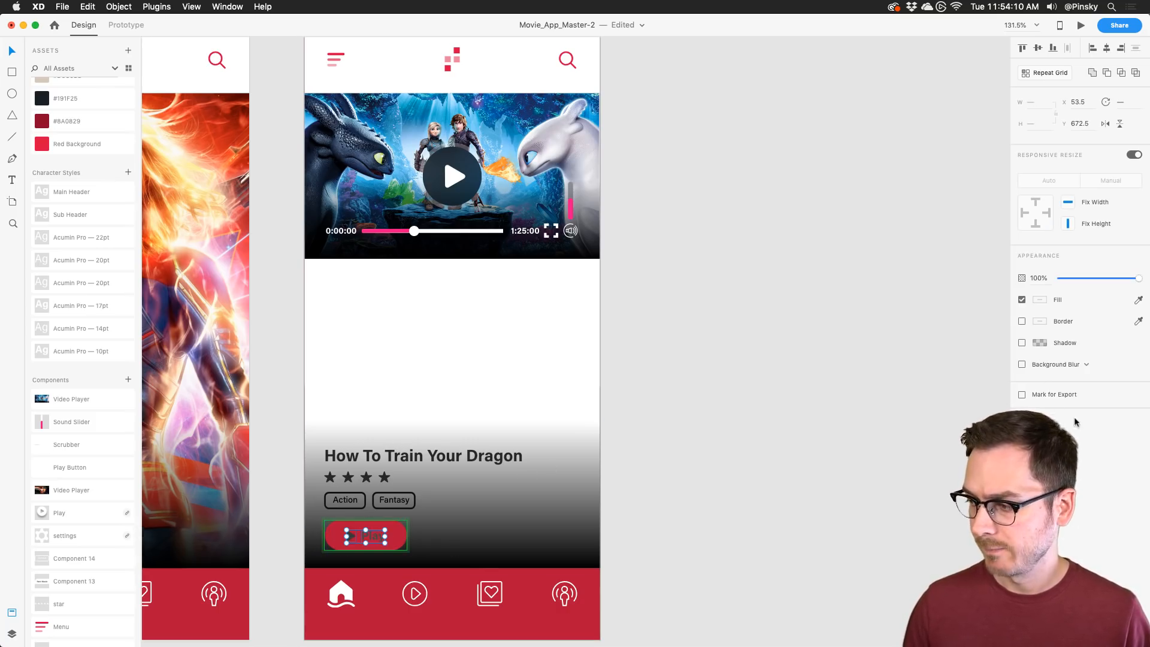
click(1038, 300)
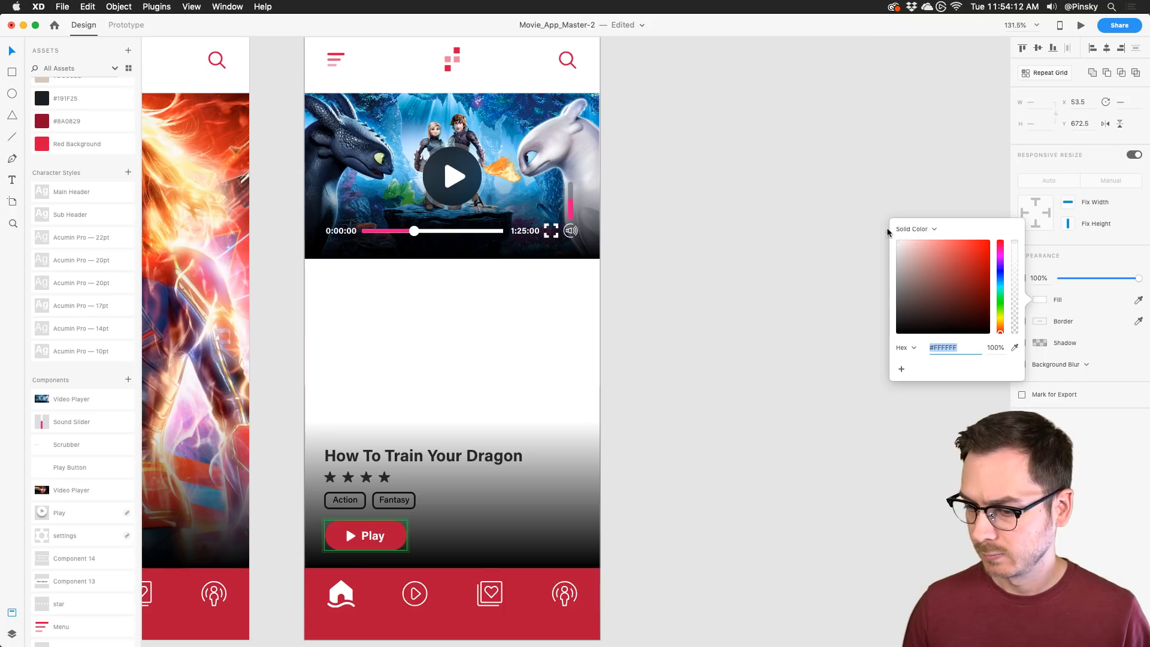
click(1114, 489)
Step: Move the title, stars, tags and Play button up just below the video player
click(387, 457)
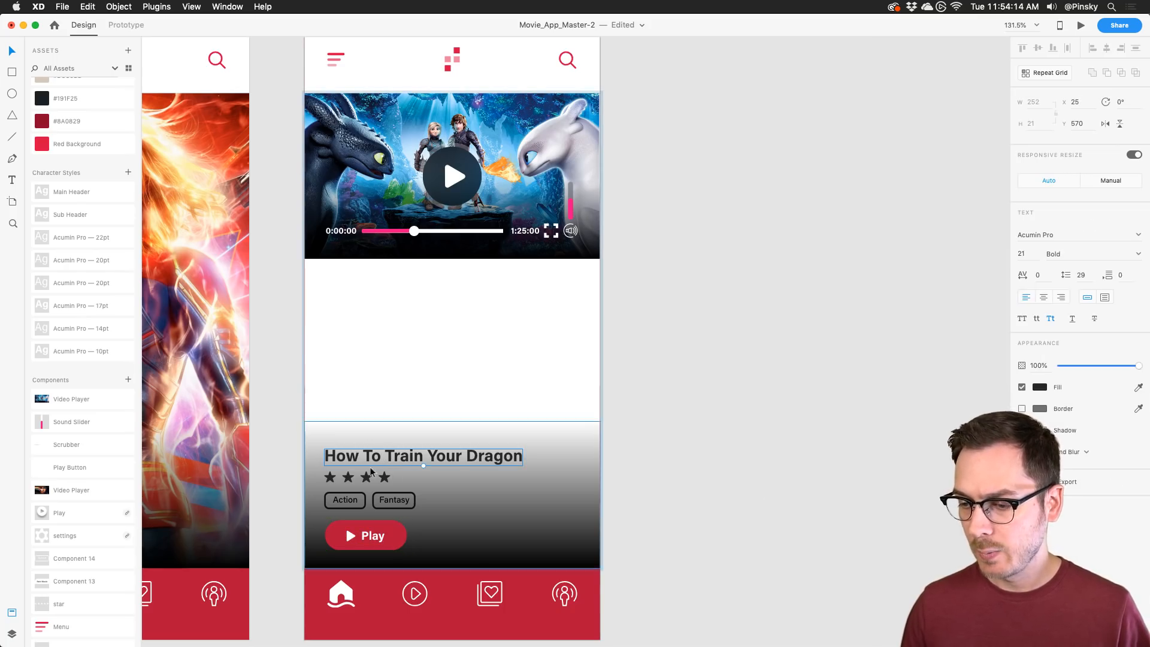
shift+click(367, 477)
shift+click(392, 500)
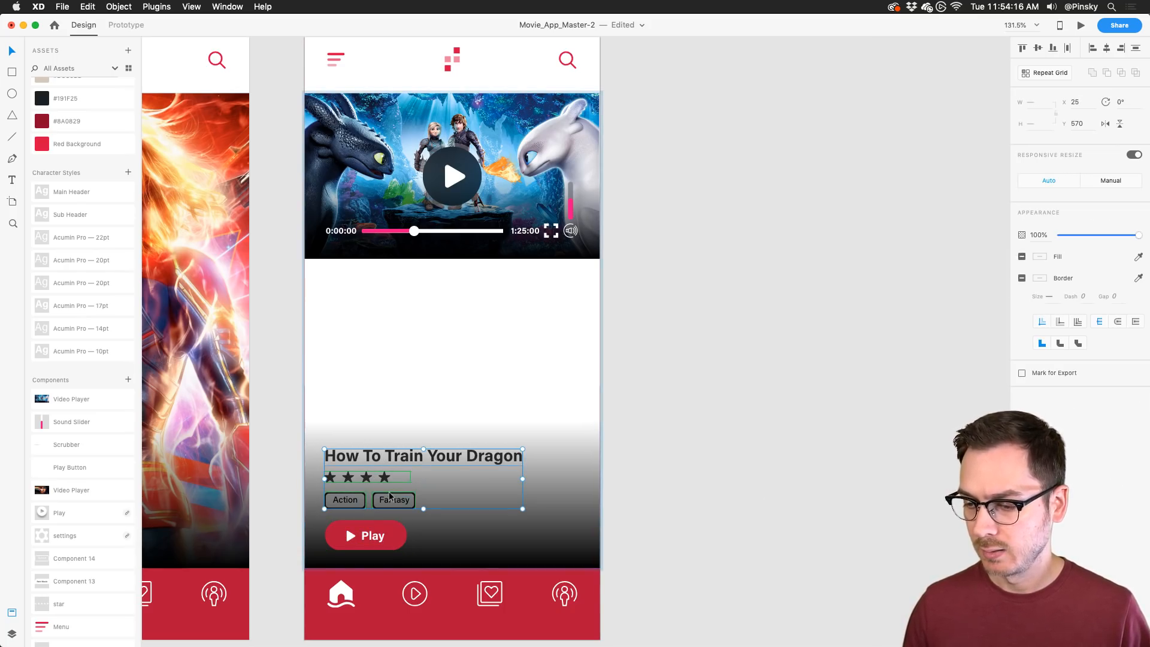
shift+click(389, 524)
drag(390, 524, 393, 360)
click(433, 429)
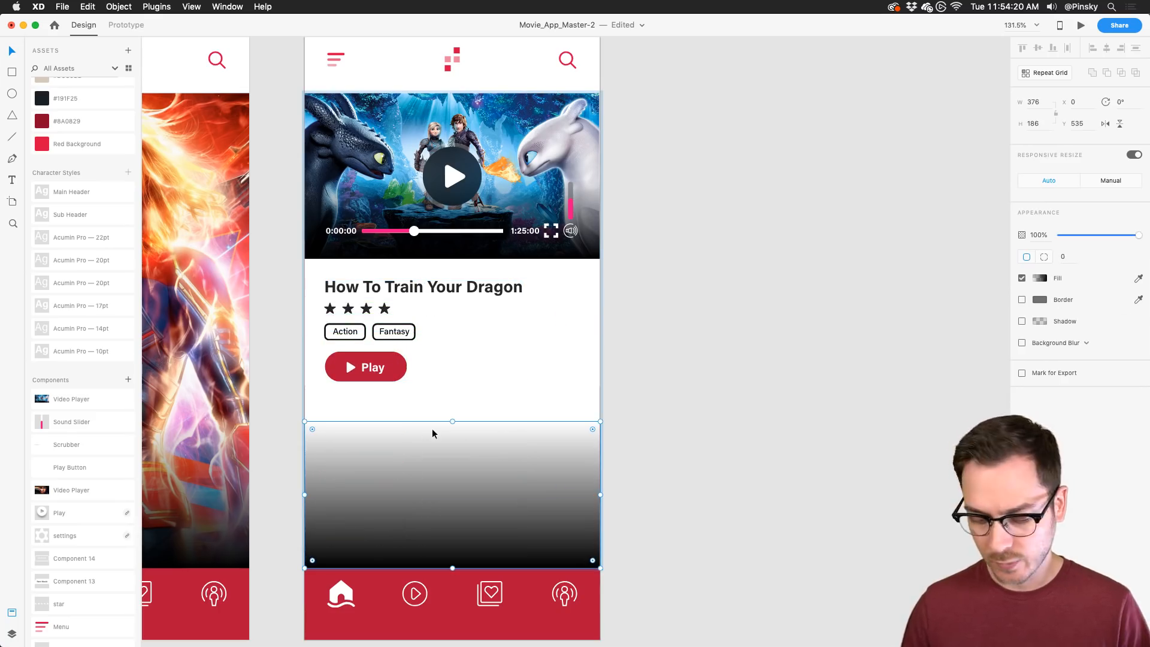
Step: Delete the gradient rectangle and draw a near-black text box below the Play button
key(Delete)
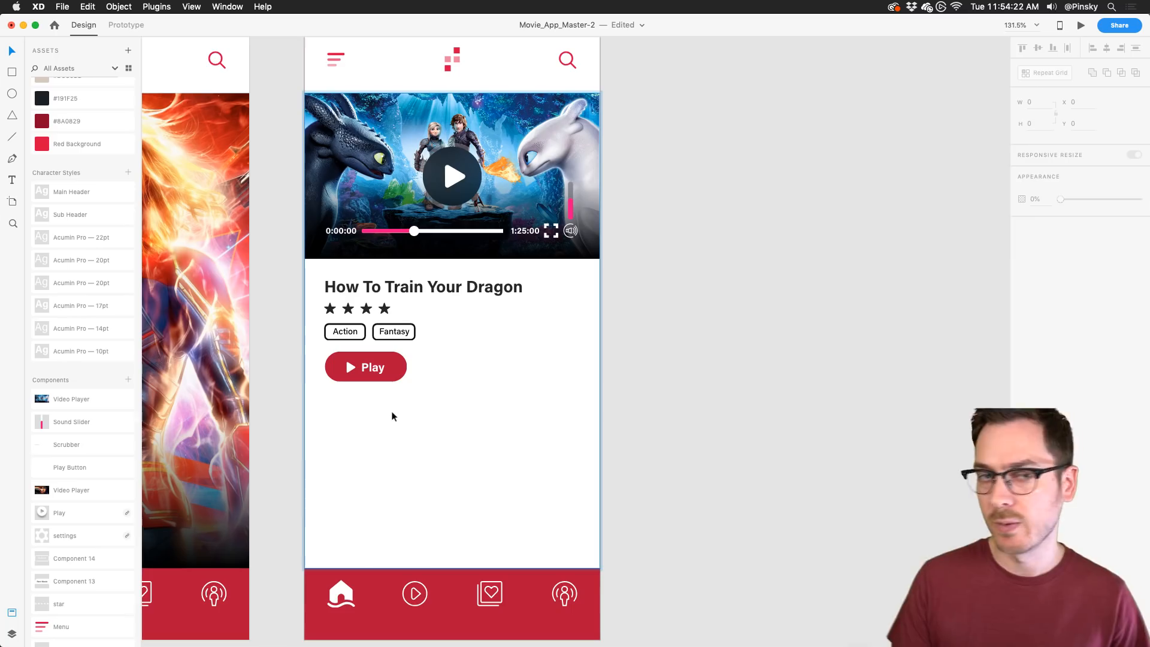
key(t)
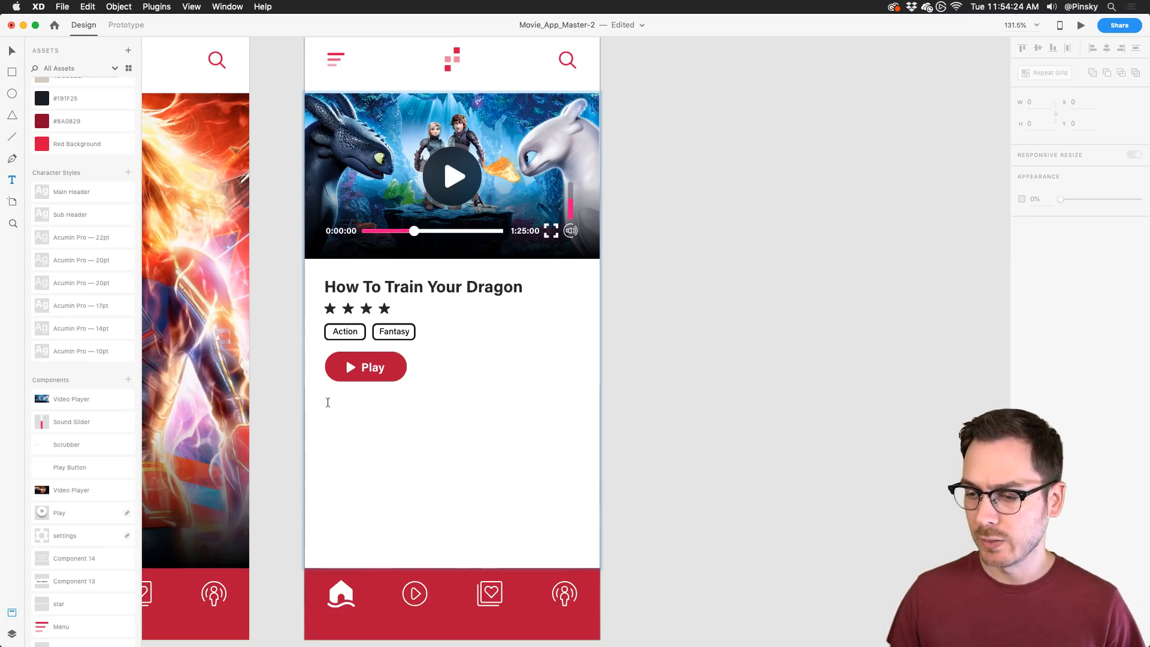
drag(325, 400, 580, 545)
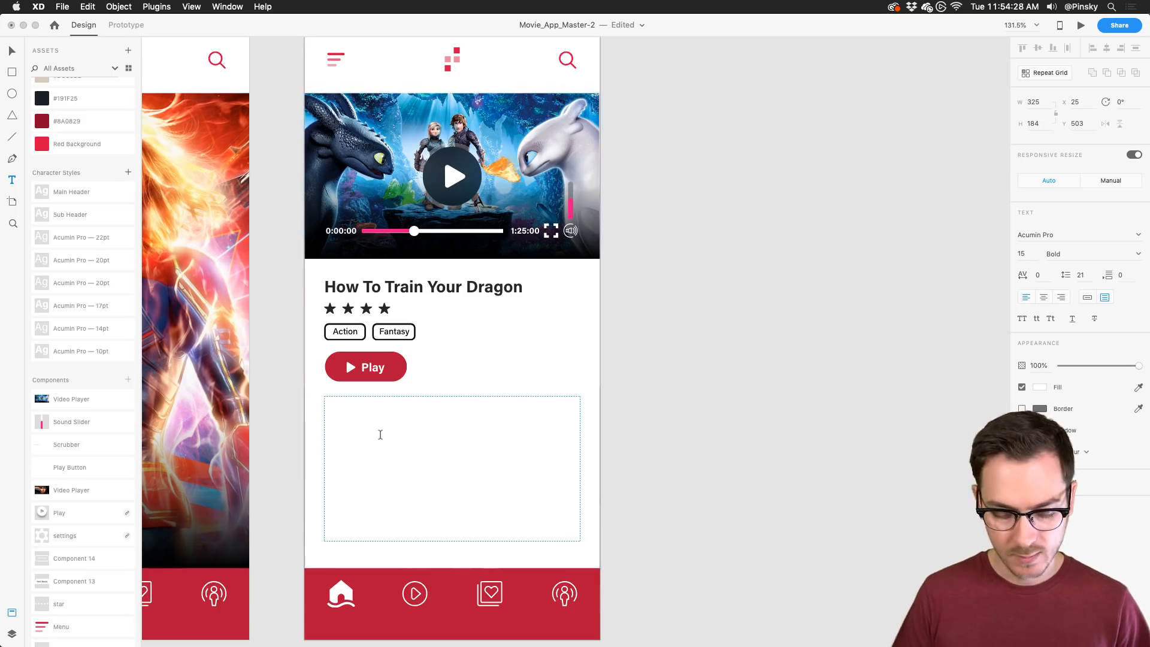
key(Escape)
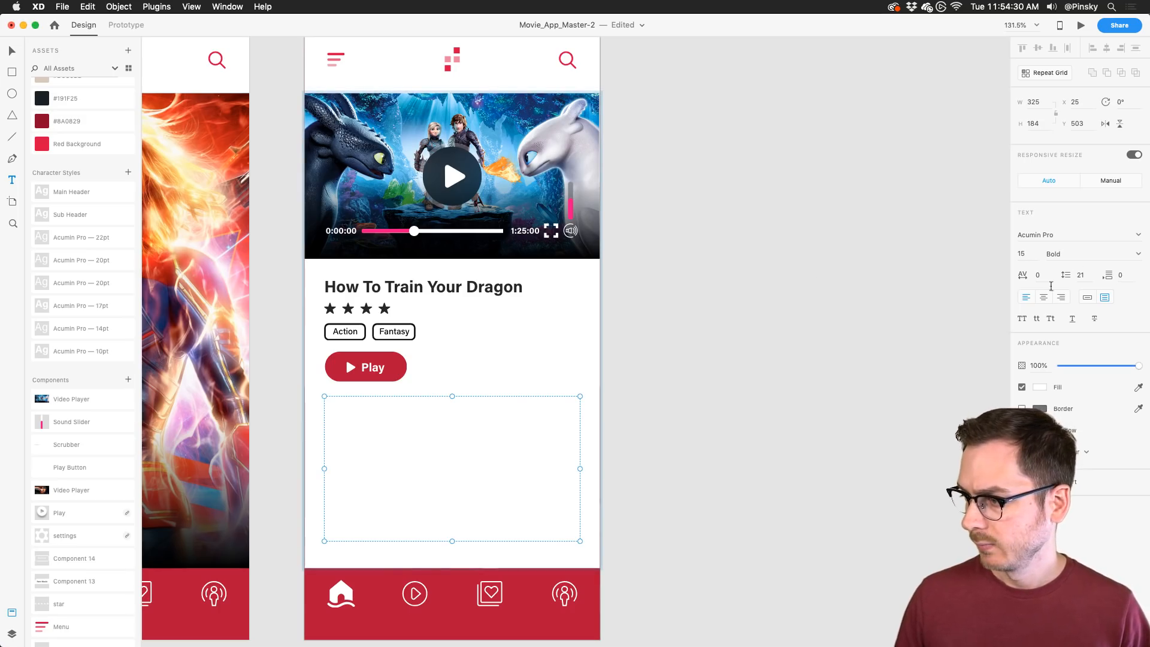
click(1040, 390)
drag(910, 389, 901, 398)
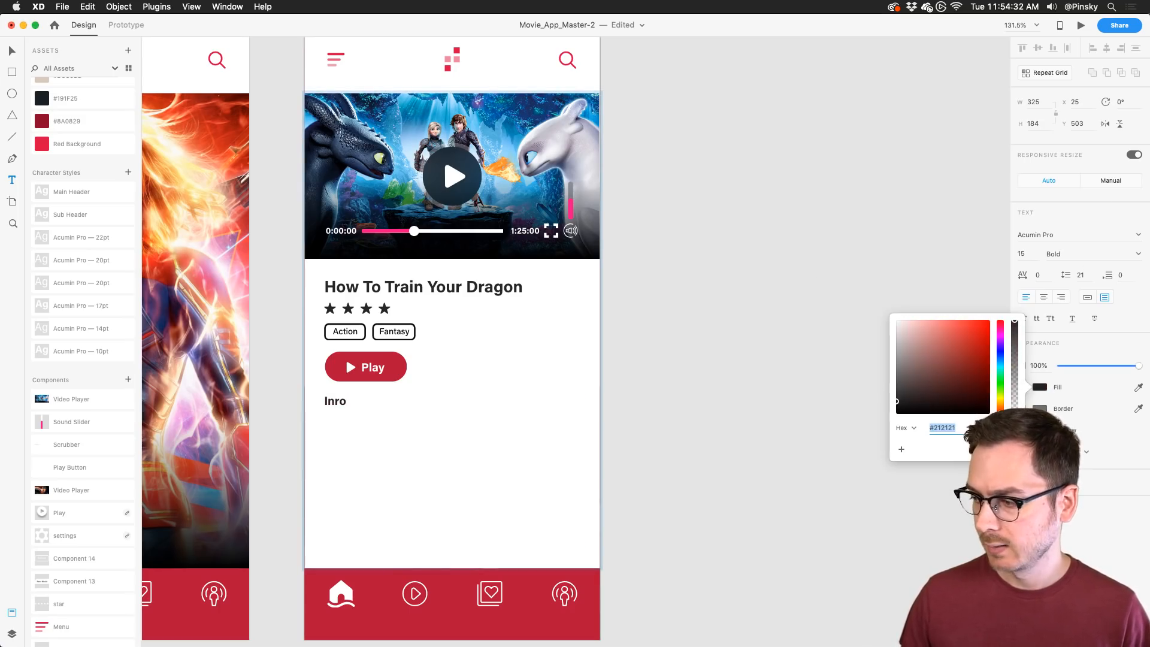
click(351, 404)
click(329, 418)
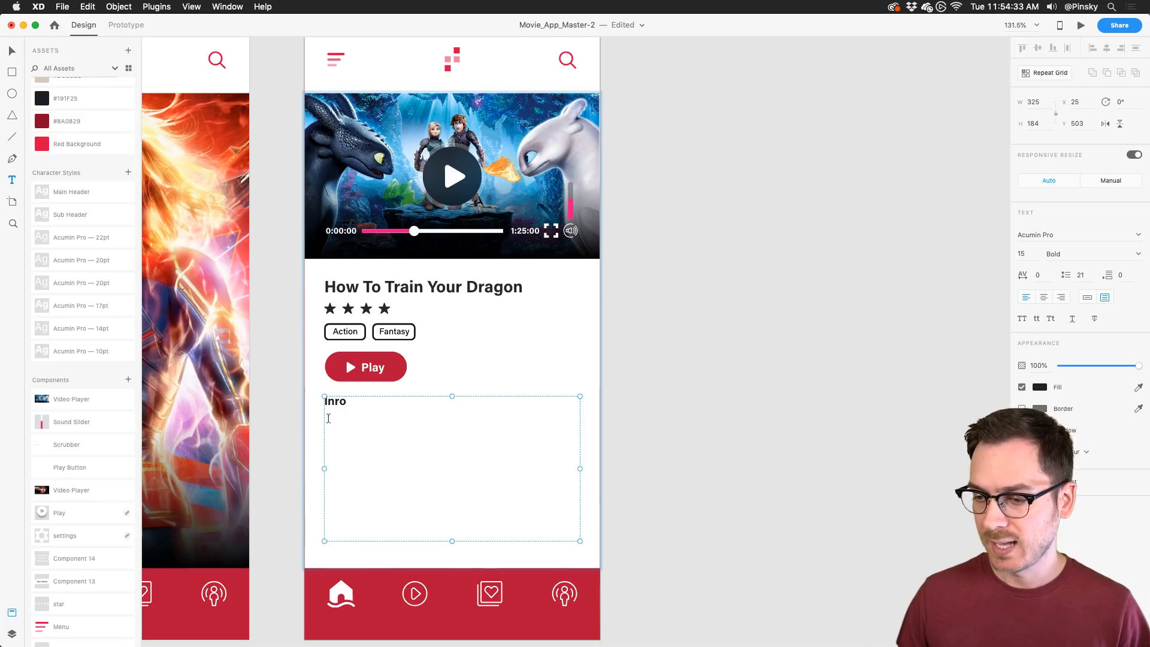
Step: Fill the text box with placeholder text using the Lorem Ipsum plugin
click(154, 6)
mouse_move(180, 79)
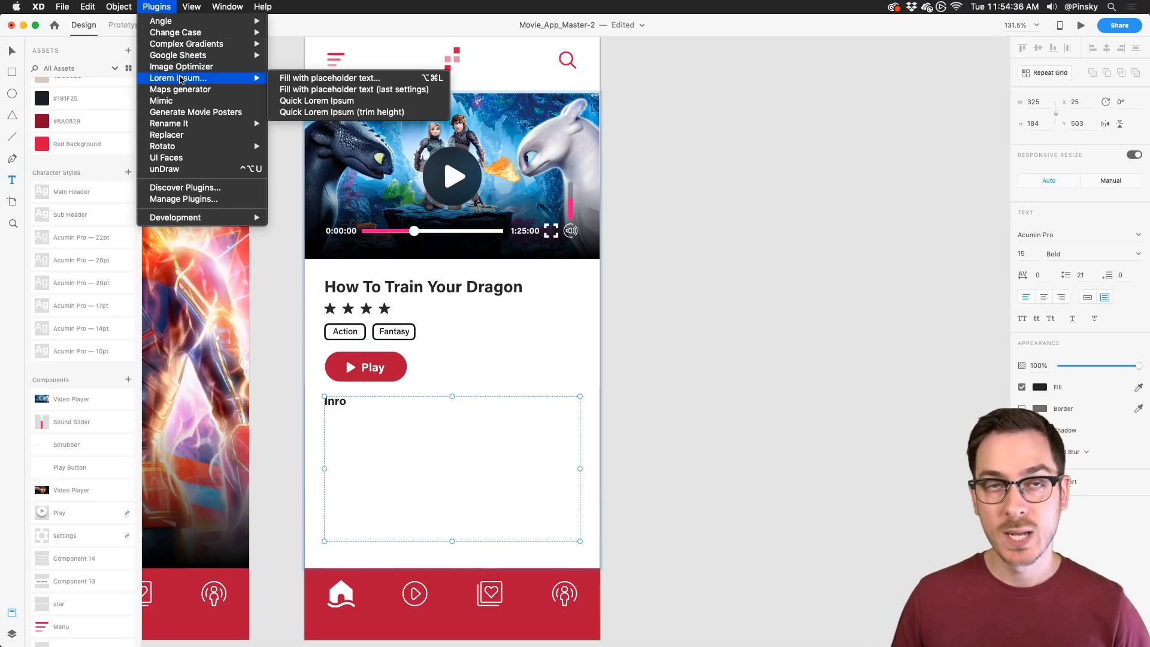
click(316, 79)
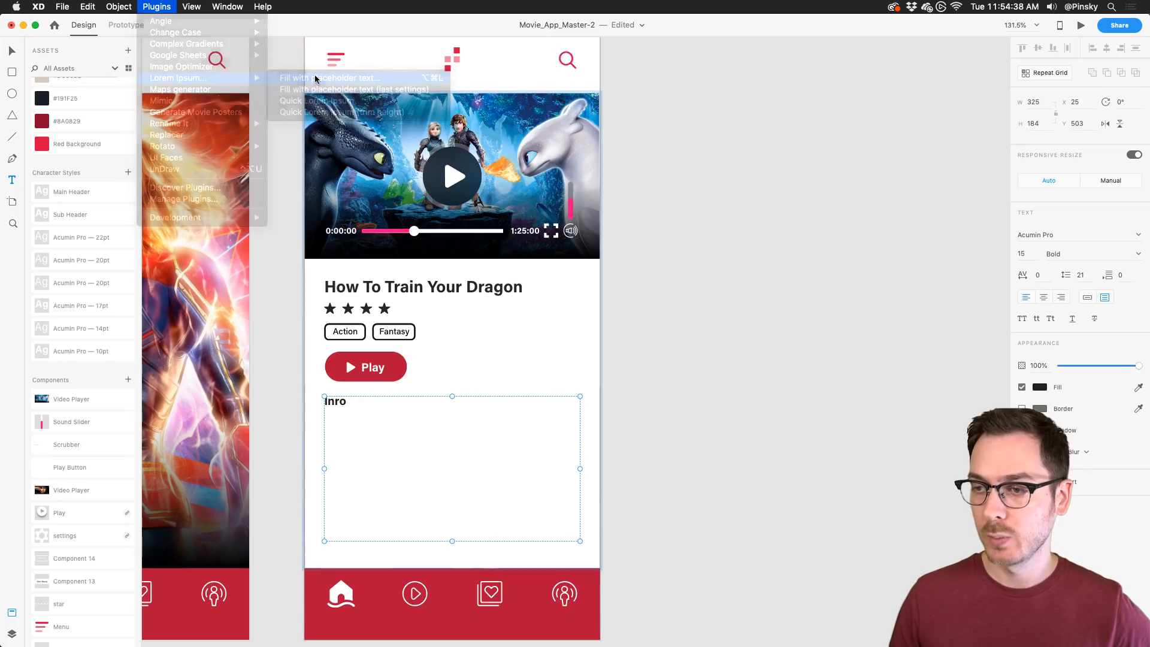
click(656, 203)
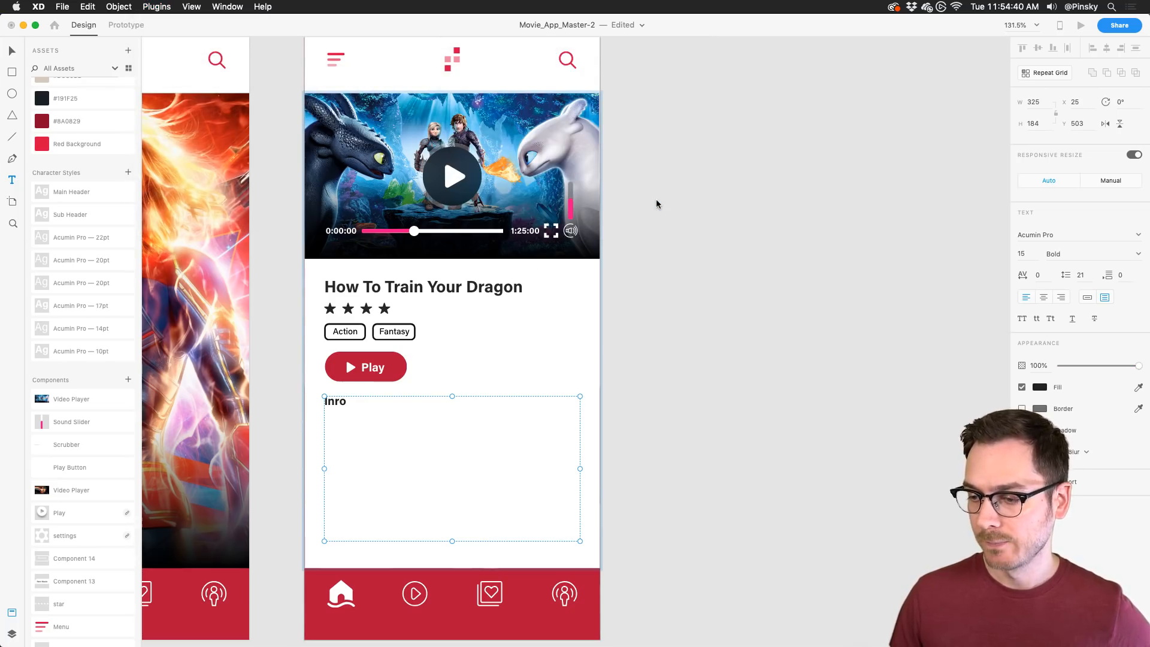
click(13, 50)
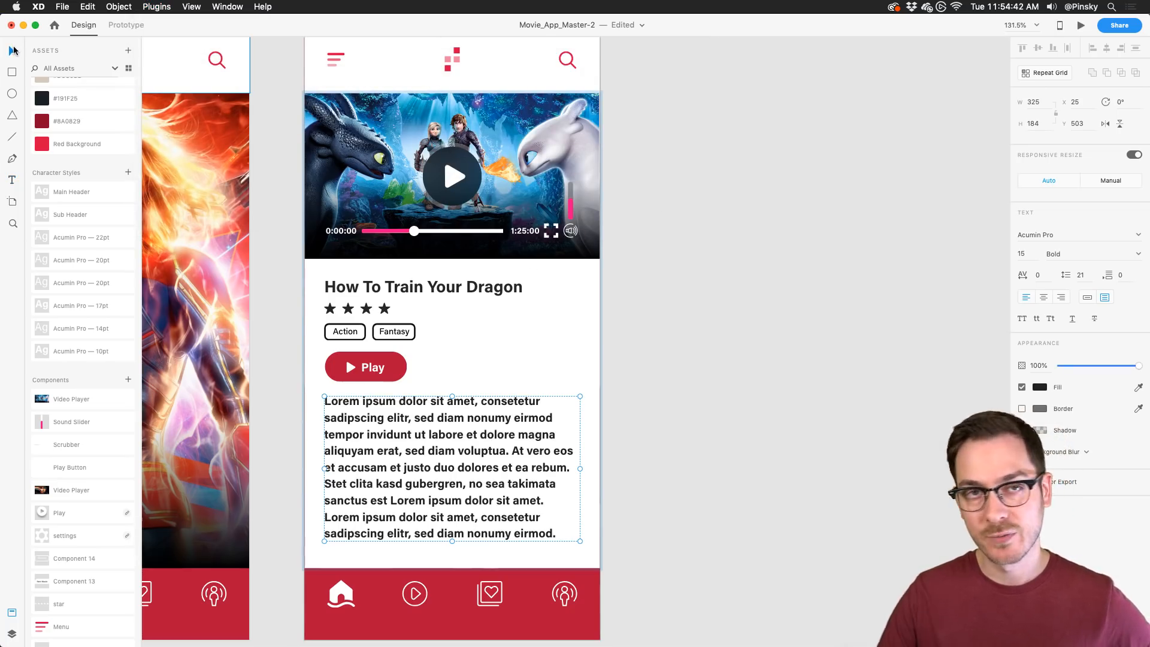